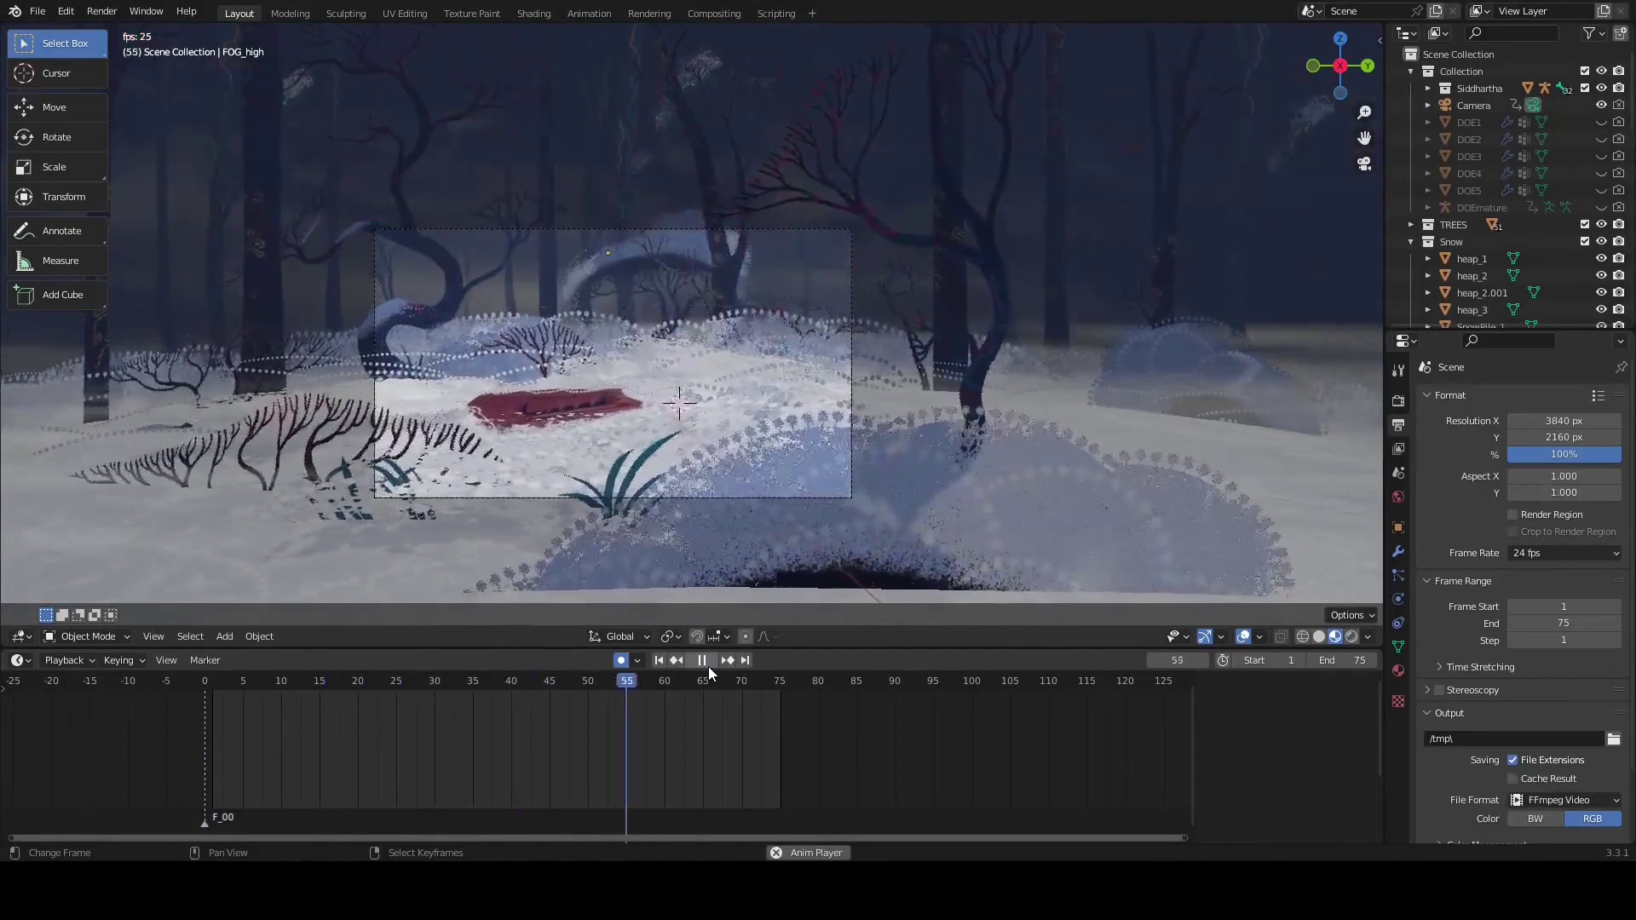
Stop the animation playback and inspect the snowy forest scene at other frames and from other angles
left_click(708, 667)
middle_click_drag(571, 392, 621, 427)
left_click_drag(596, 733, 428, 740)
middle_click_drag(830, 441, 667, 448)
scroll(689, 424, "down", 5)
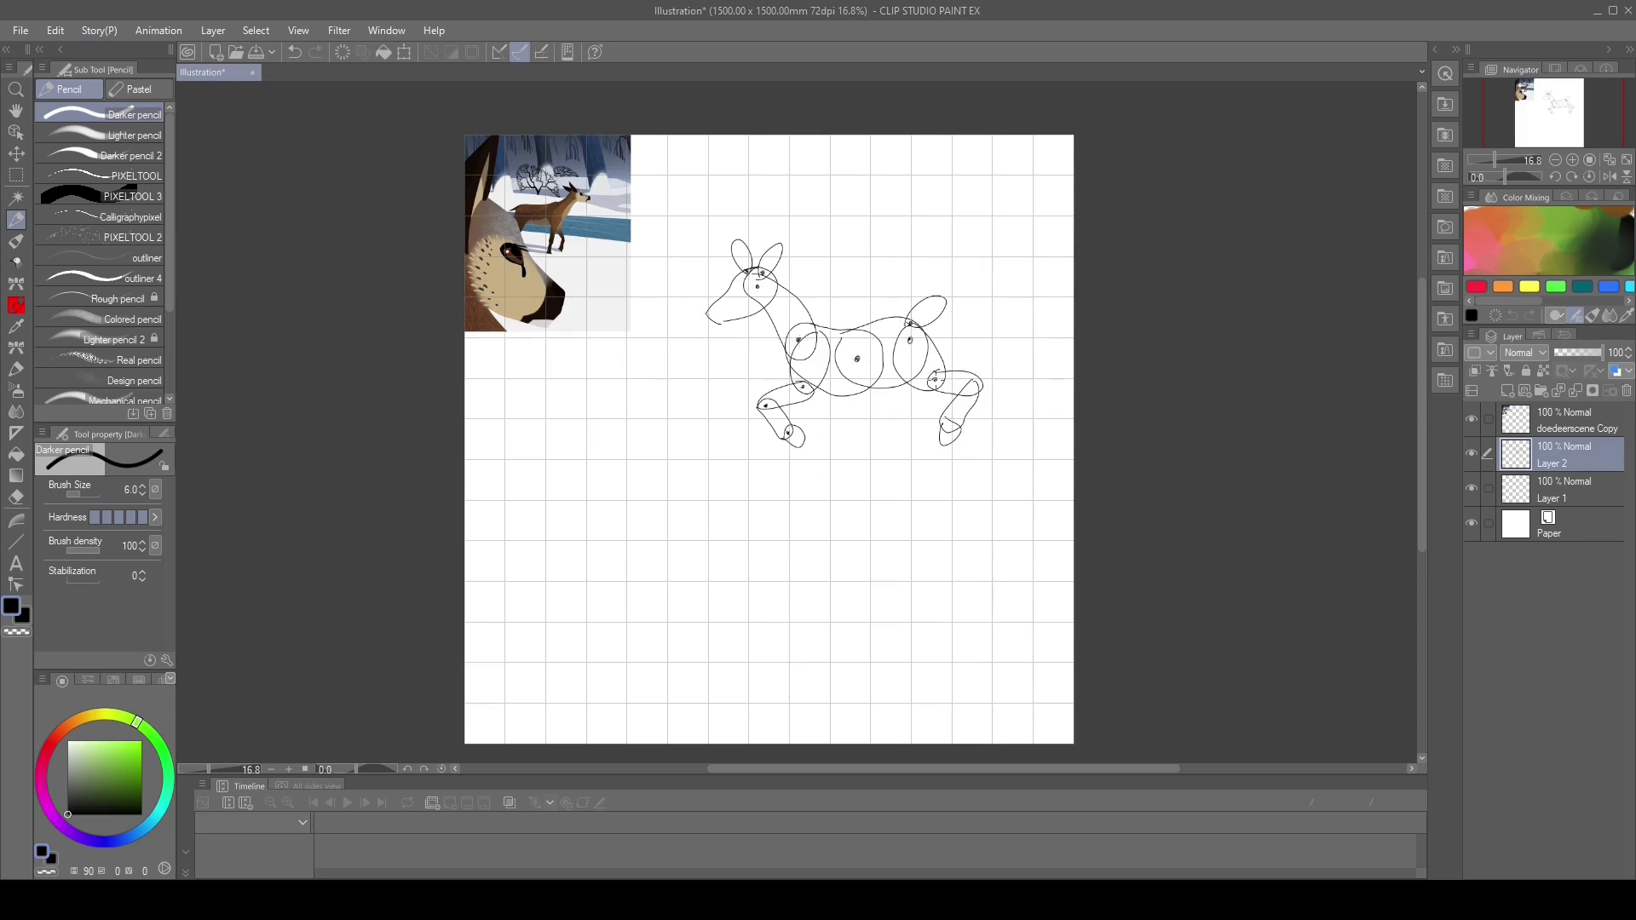
In Clip Studio Paint, clear the deer body sketch and draw a deer head study with jaw, ears, neck and motion arrows
key("Delete")
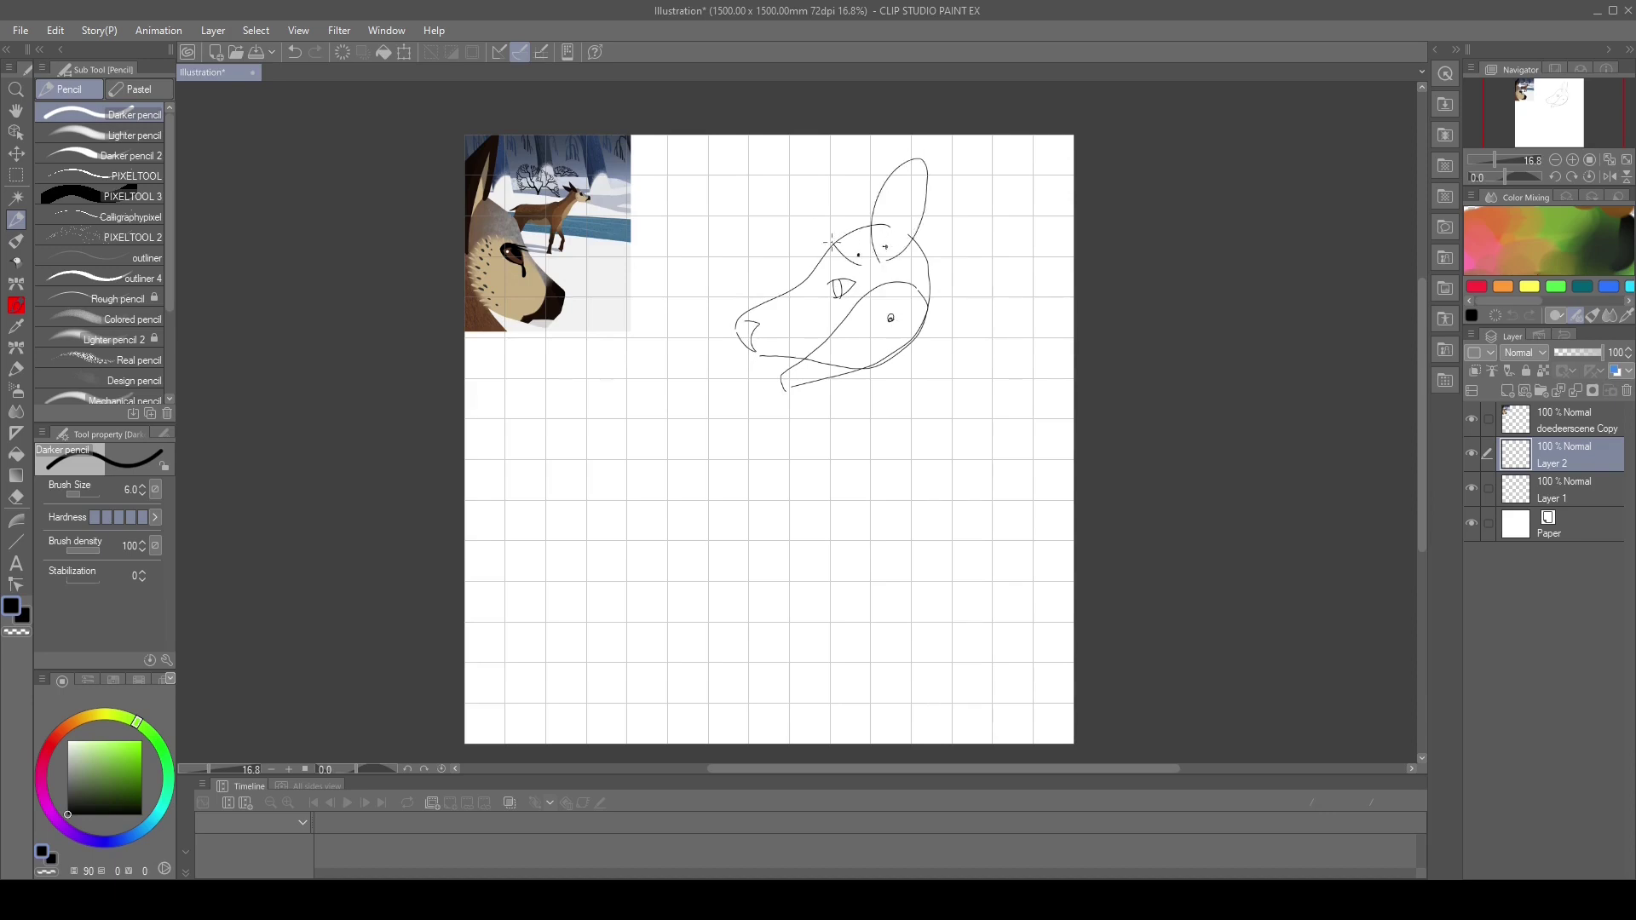
left_click_drag(857, 255, 972, 435)
left_click_drag(823, 504, 1061, 357)
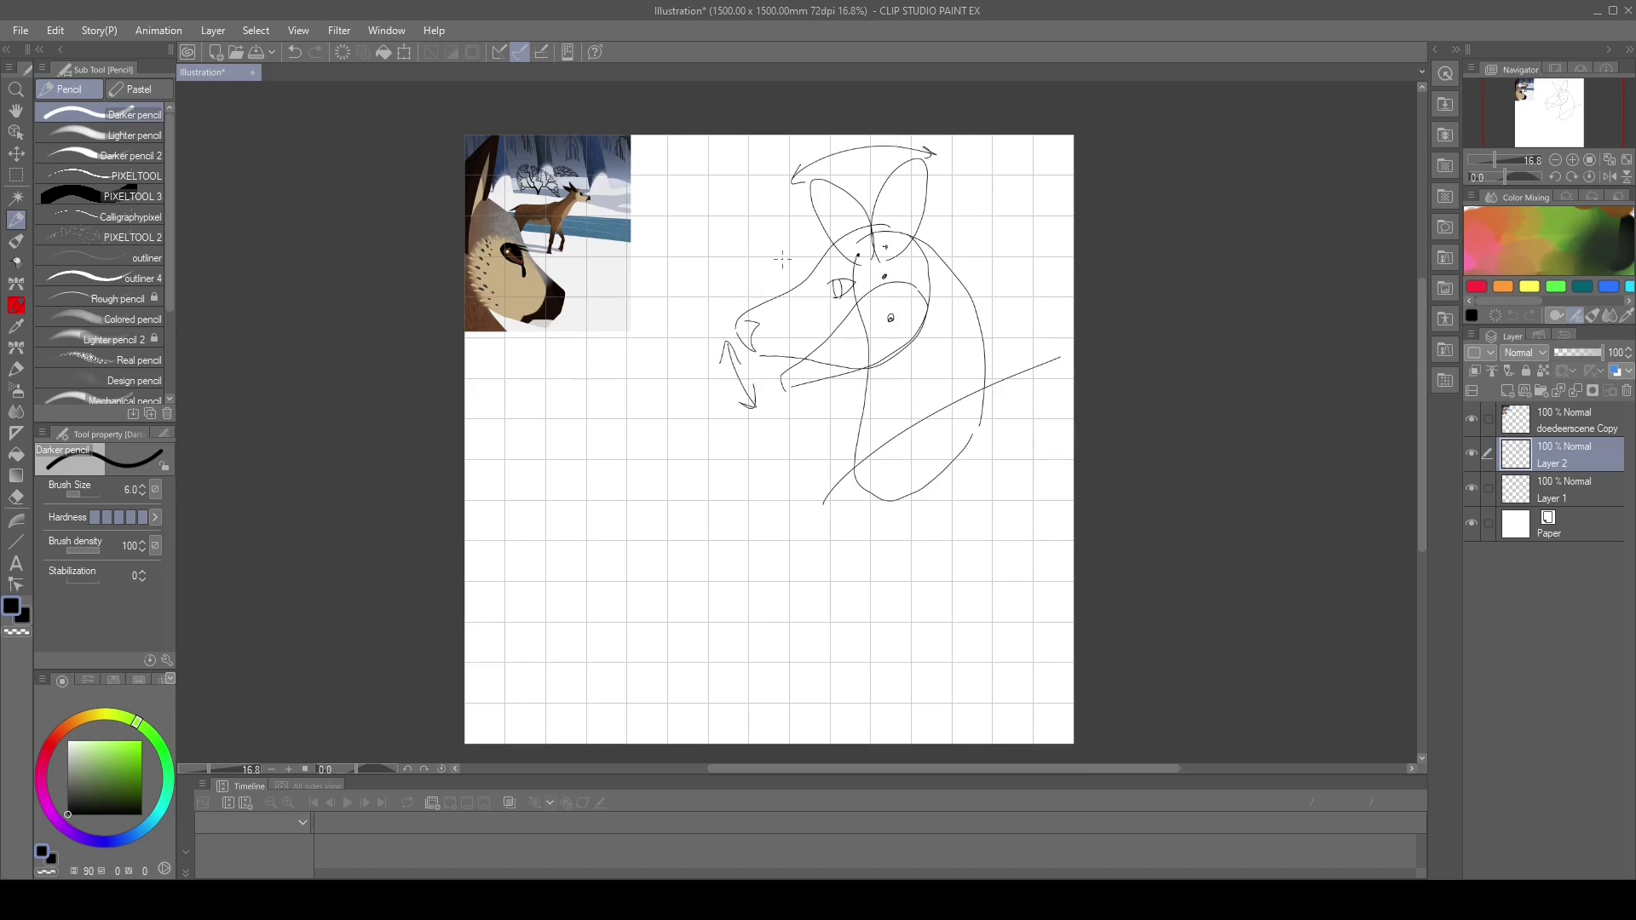
left_click_drag(885, 530, 989, 422)
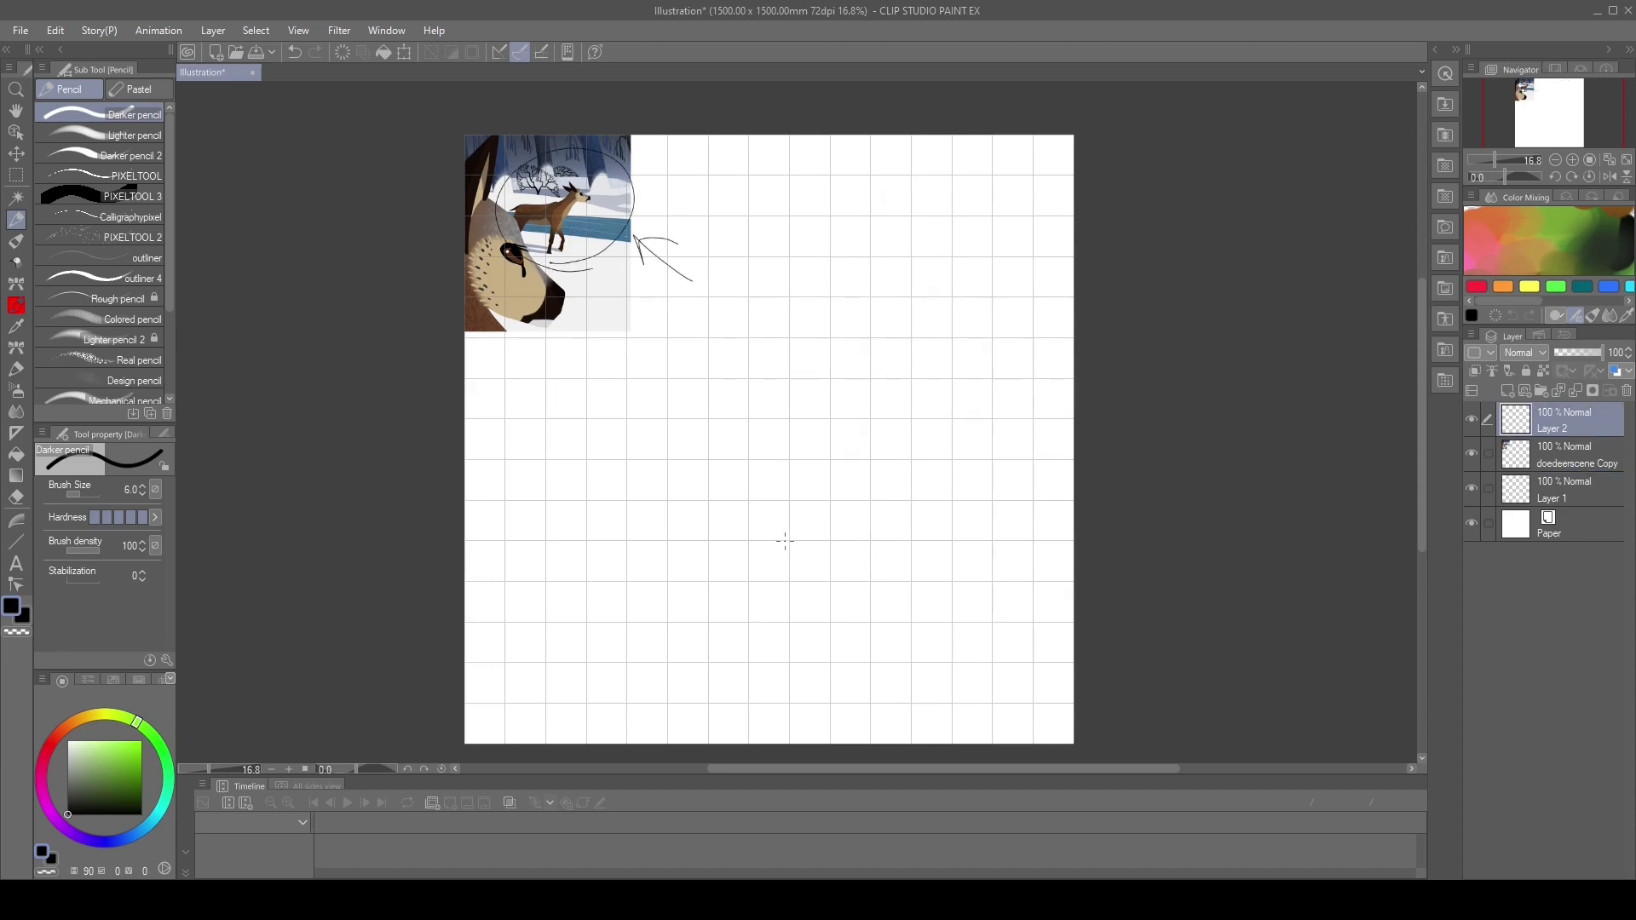
Clear the sketch marks from Layer 2 and fill a black ground strip across the bottom of the canvas
key("Delete")
left_click(17, 176)
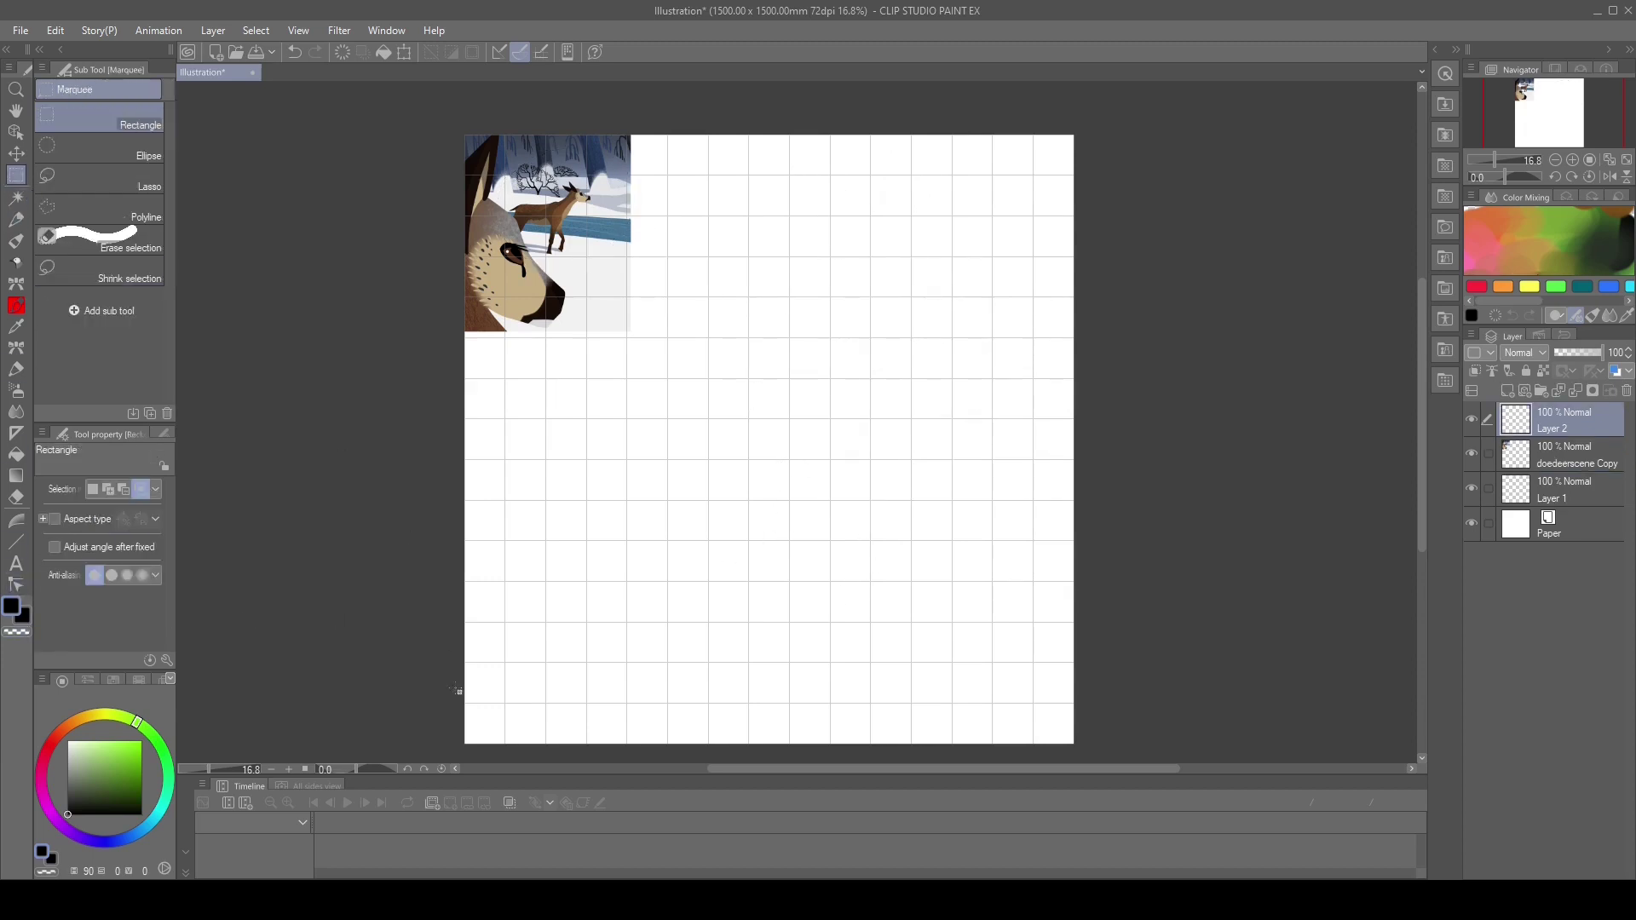
left_click_drag(441, 762, 1100, 664)
left_click(16, 455)
left_click(727, 711)
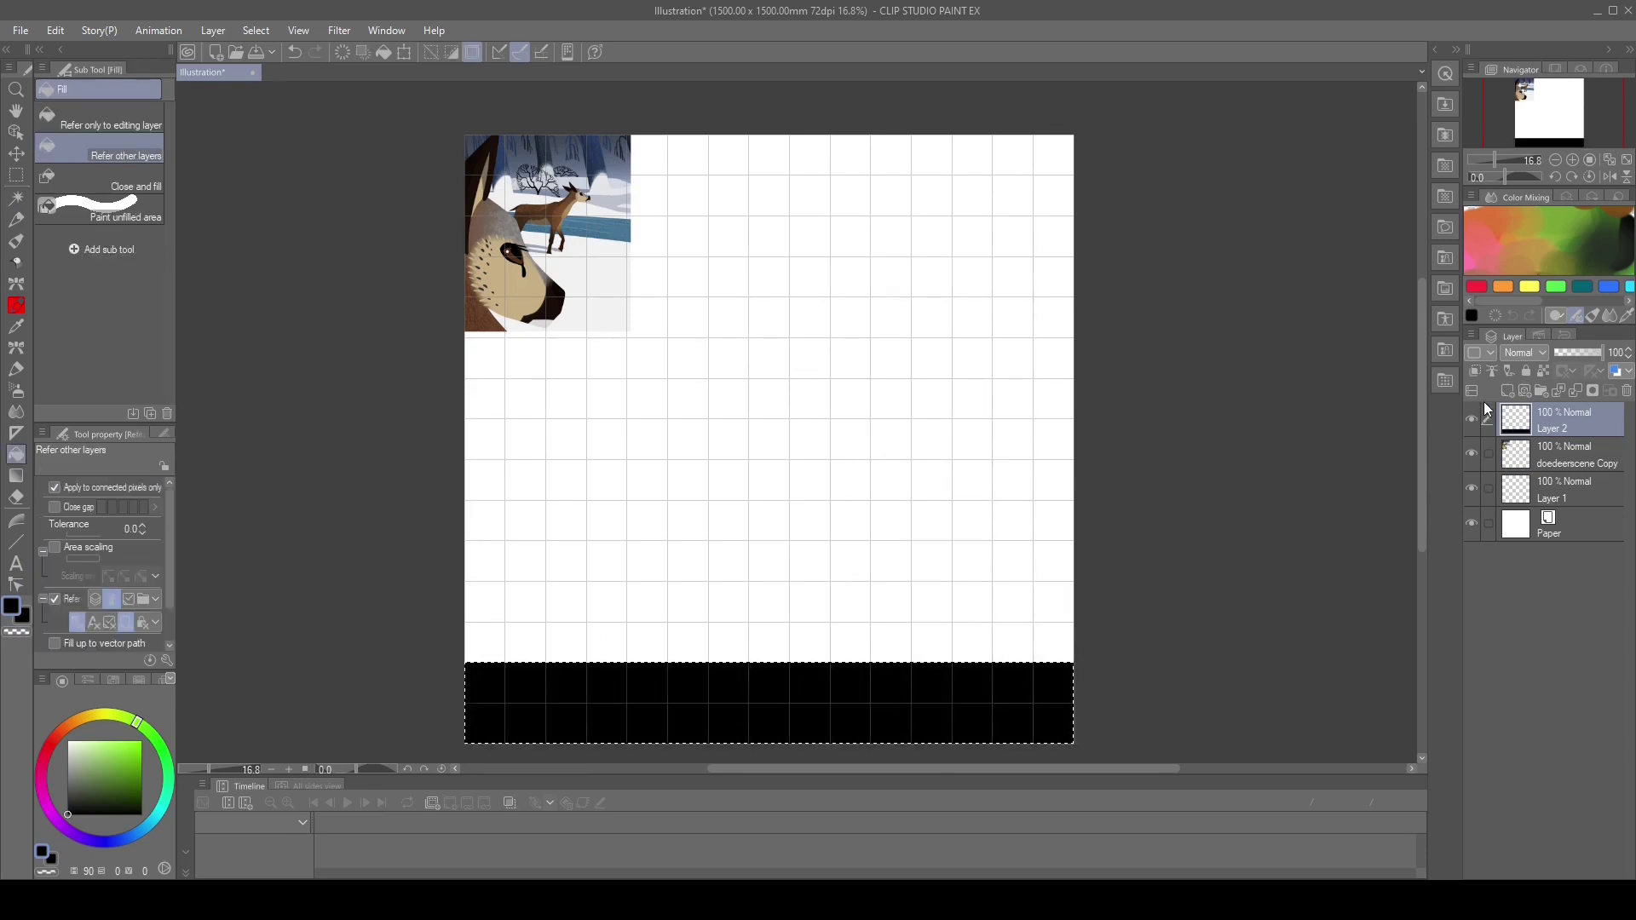
Add a new layer, clear the selection and sketch the fawn's head in side view with a pointed ear
left_click(1508, 390)
key("ctrl+d")
key("p")
left_click_drag(642, 474, 611, 424)
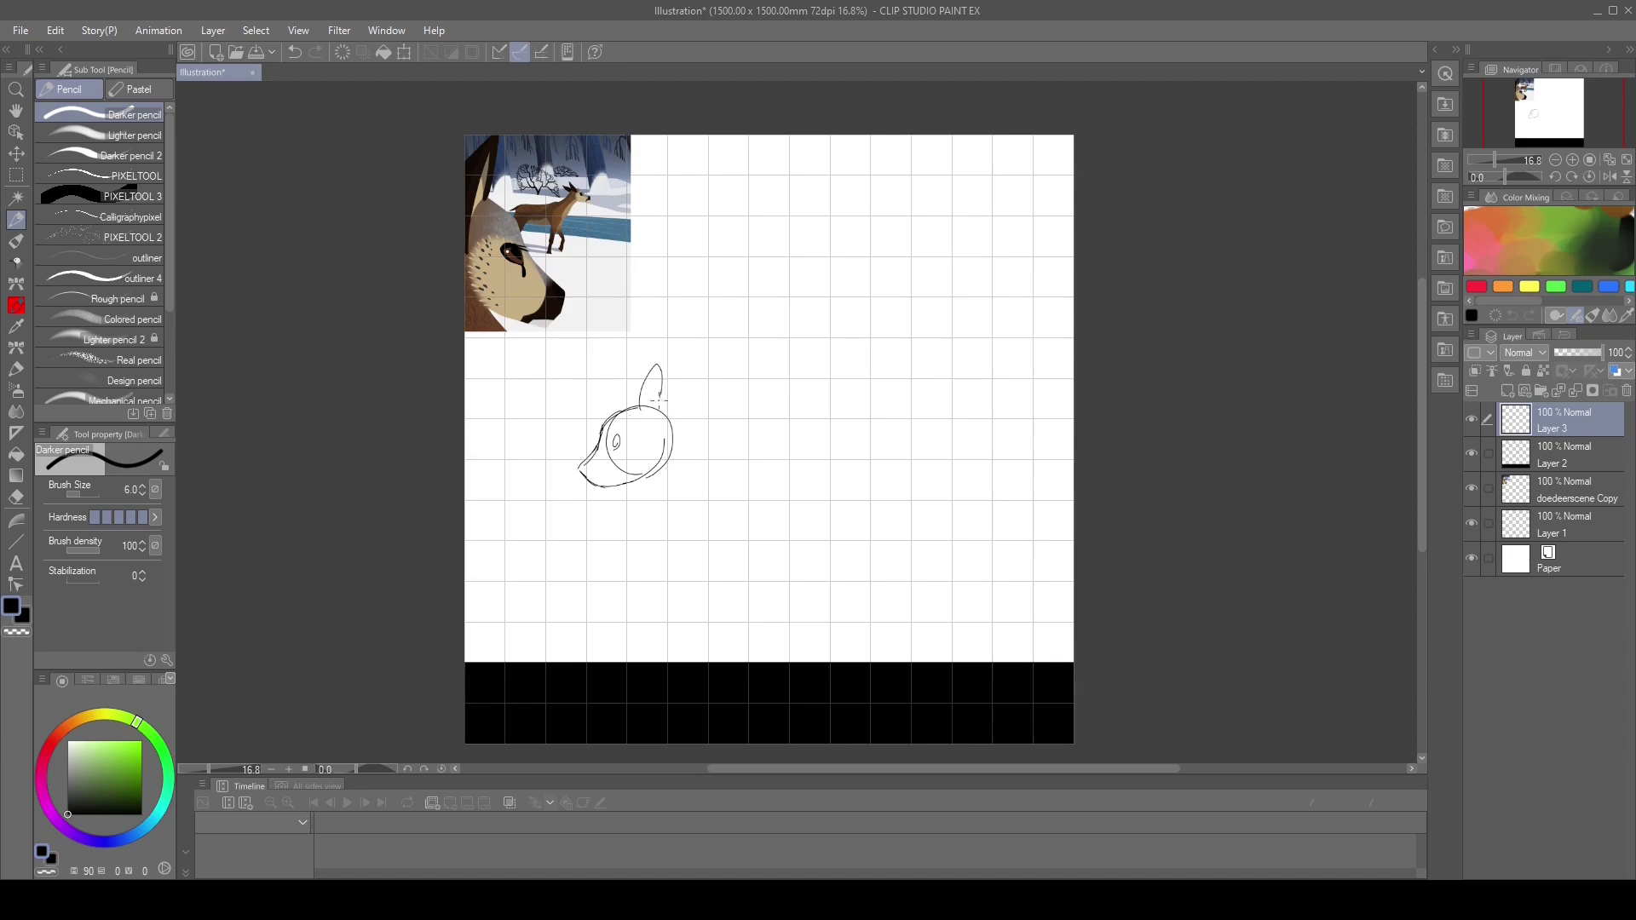
Reposition the head and sketch the fawn's neck, body, rump and legs standing on the black ground strip
left_click_drag(792, 465, 804, 557)
left_click_drag(822, 494, 781, 552)
mouse_move(685, 495)
left_mouse_down("ctrl")
mouse_move(738, 464)
mouse_move(734, 536)
left_mouse_up("ctrl")
left_click_drag(735, 538, 746, 595)
left_click_drag(863, 615, 845, 640)
left_click_drag(833, 505, 856, 664)
left_click_drag(854, 426, 910, 498)
left_click_drag(826, 444, 905, 468)
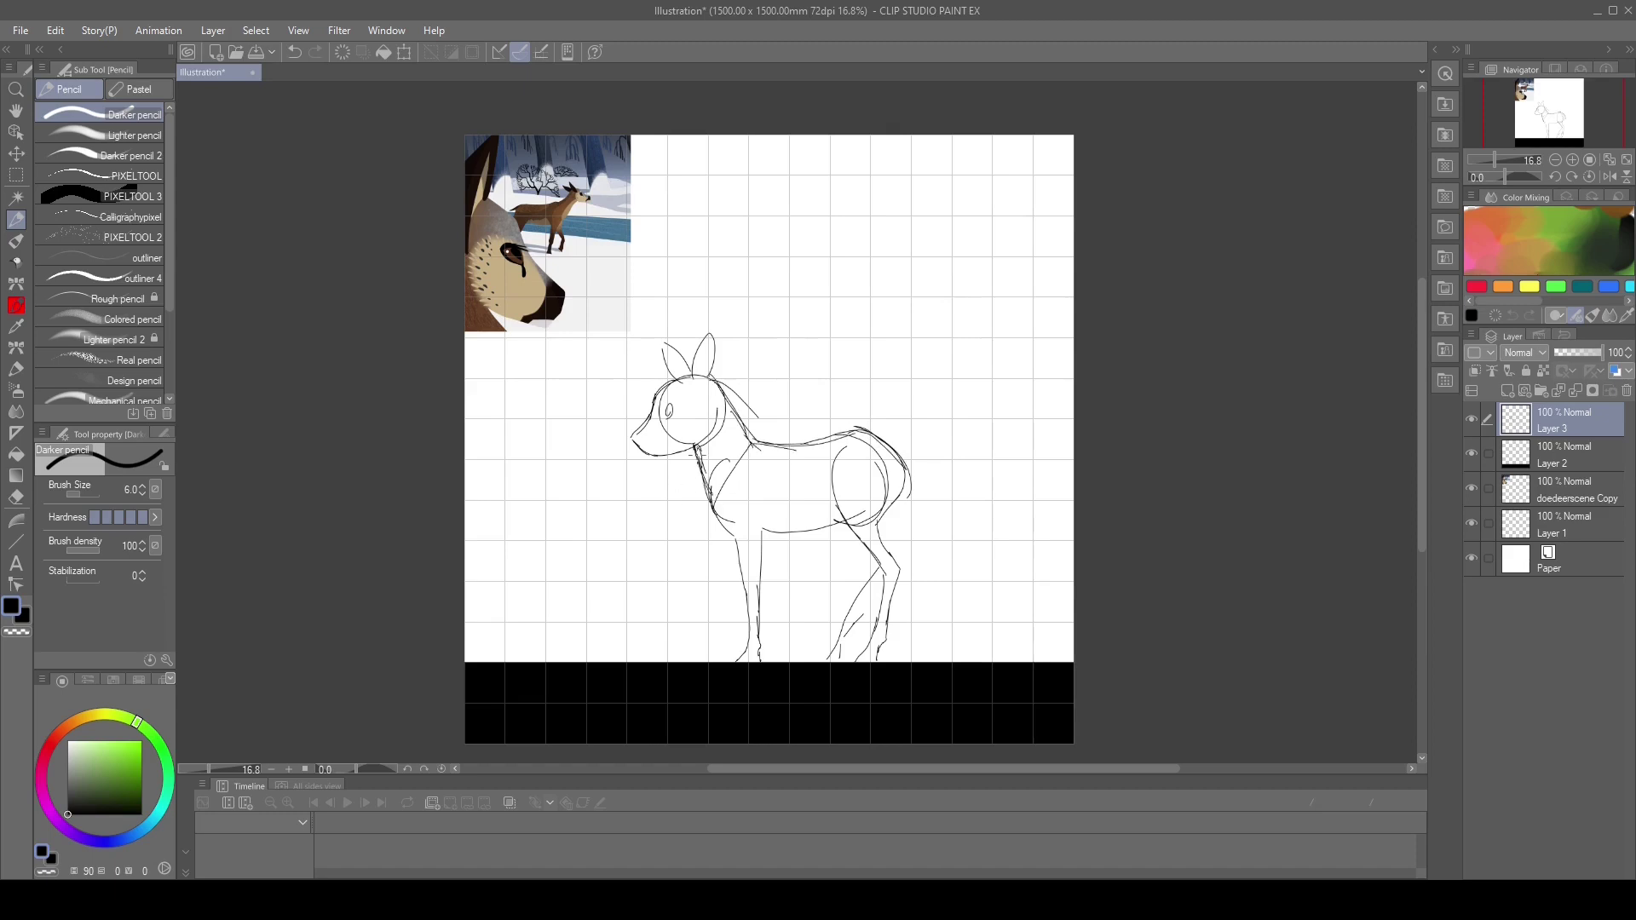
Rework the neck and rump outlines, erasing stray lines with the Hard eraser
left_click_drag(698, 471, 702, 390)
key("e")
key("e")
mouse_move(905, 503)
left_mouse_down()
mouse_move(892, 446)
mouse_move(878, 516)
left_mouse_up()
left_click(99, 147)
left_click(90, 495)
key("p")
Select the fawn's head and ears freehand, shift them slightly upward and deselect
key("m")
left_click_drag(715, 322, 690, 307)
key("k")
left_click_drag(692, 401, 690, 395)
key("ctrl+d")
Refine the sketch by cleaning the neck lines, adding a tail and facial details, and redrawing the ears longer
key("e")
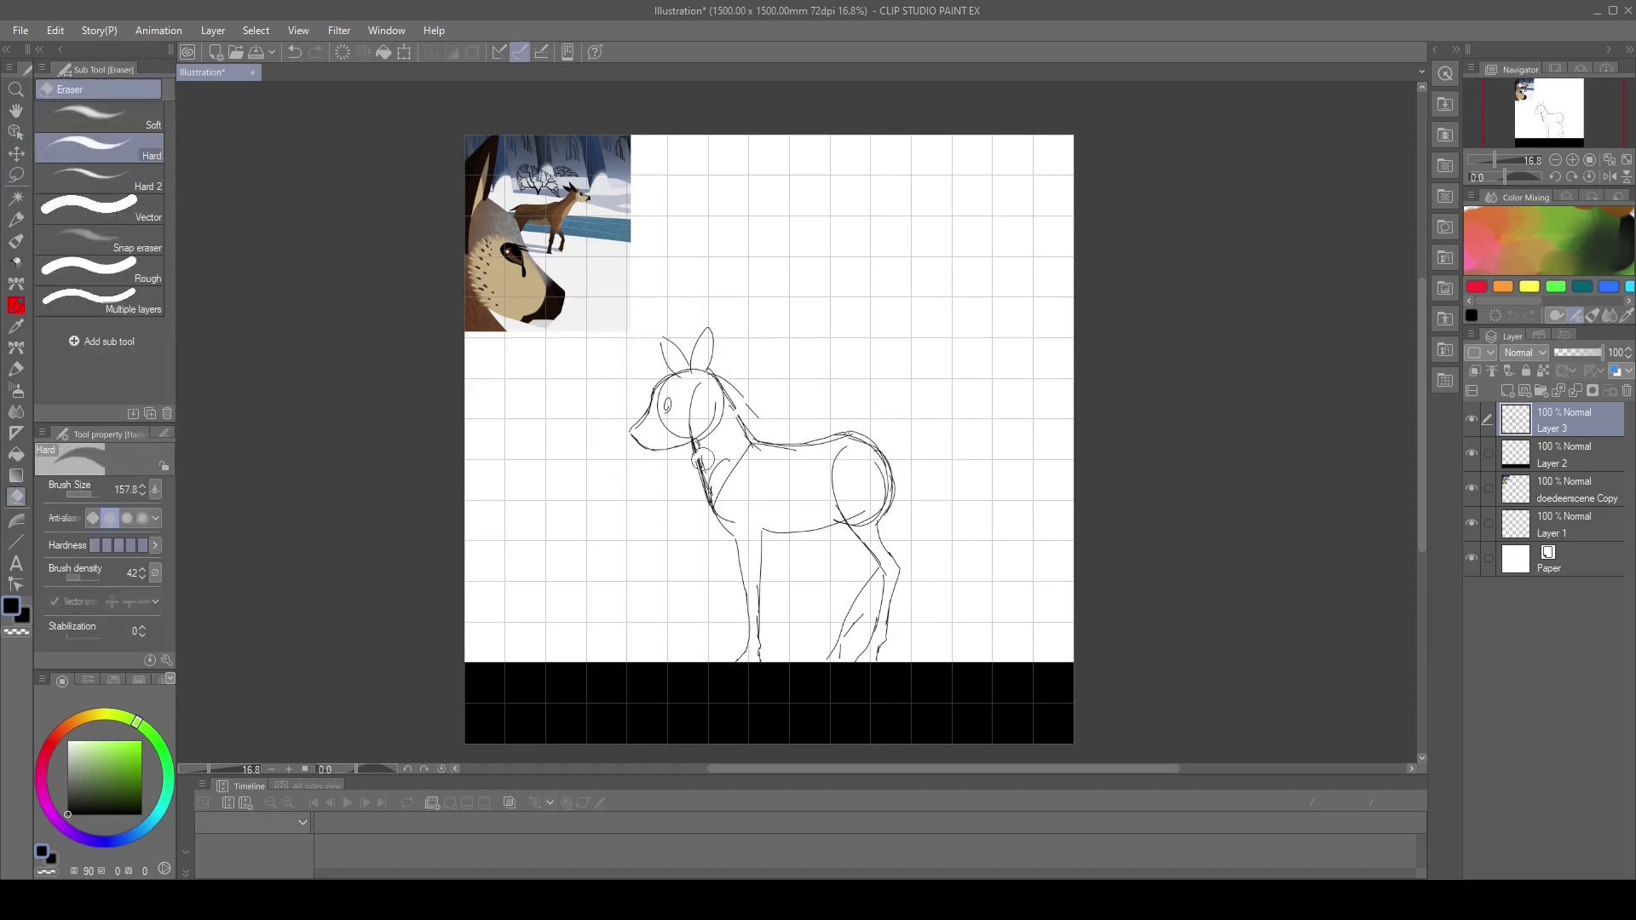
left_click_drag(694, 456, 701, 464)
key("p")
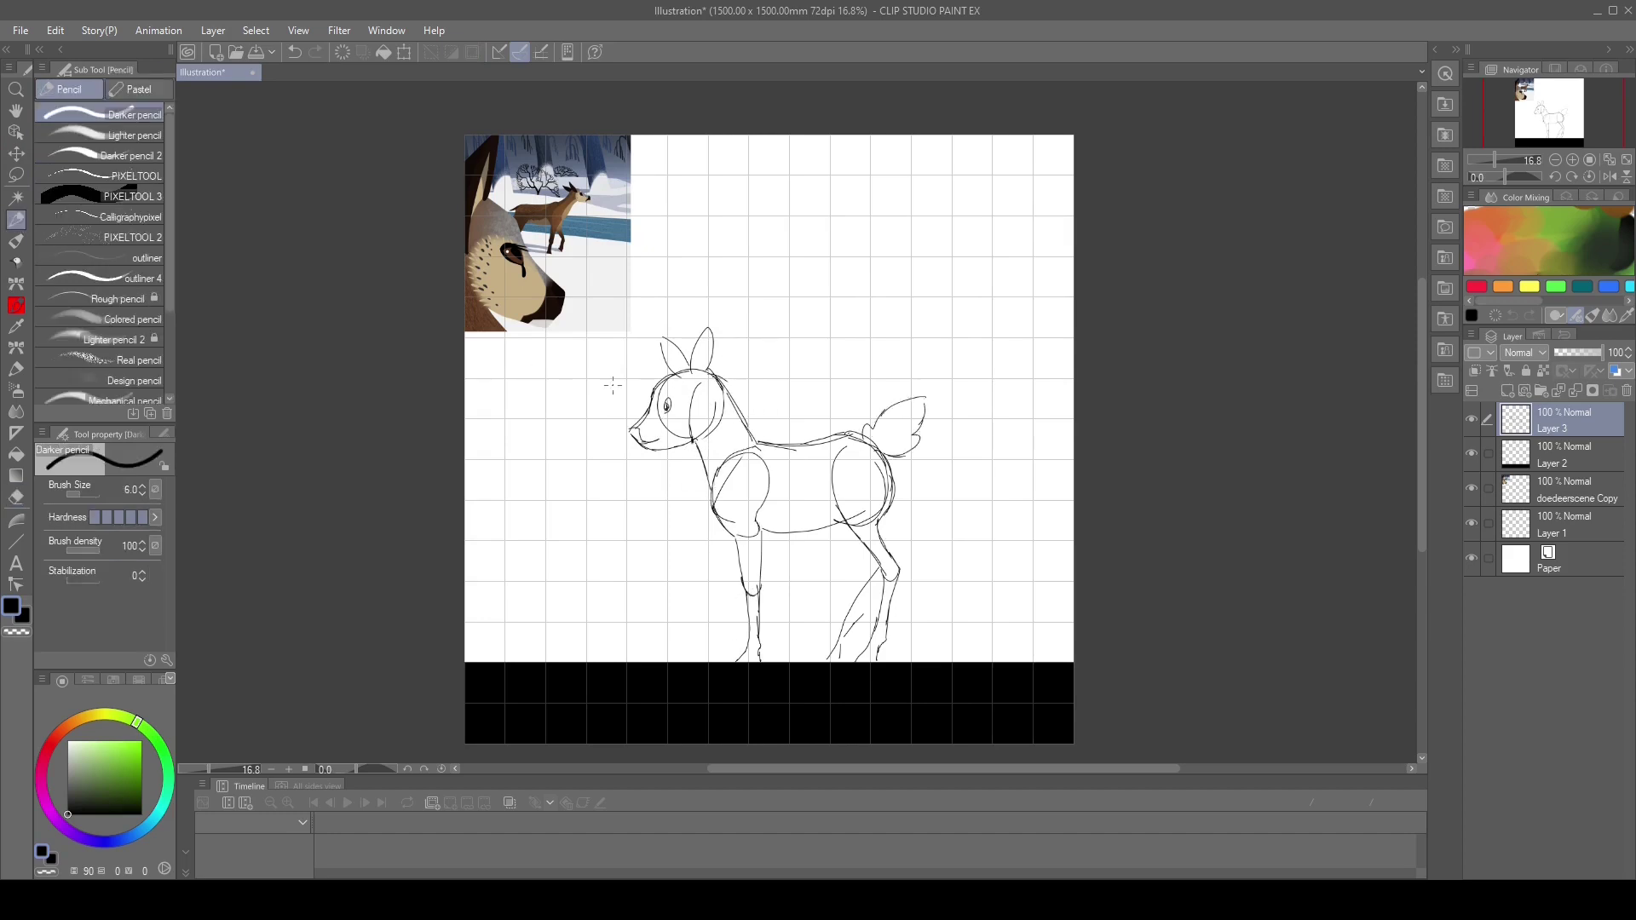
key("e")
left_click_drag(673, 336, 716, 375)
key("p")
key("e")
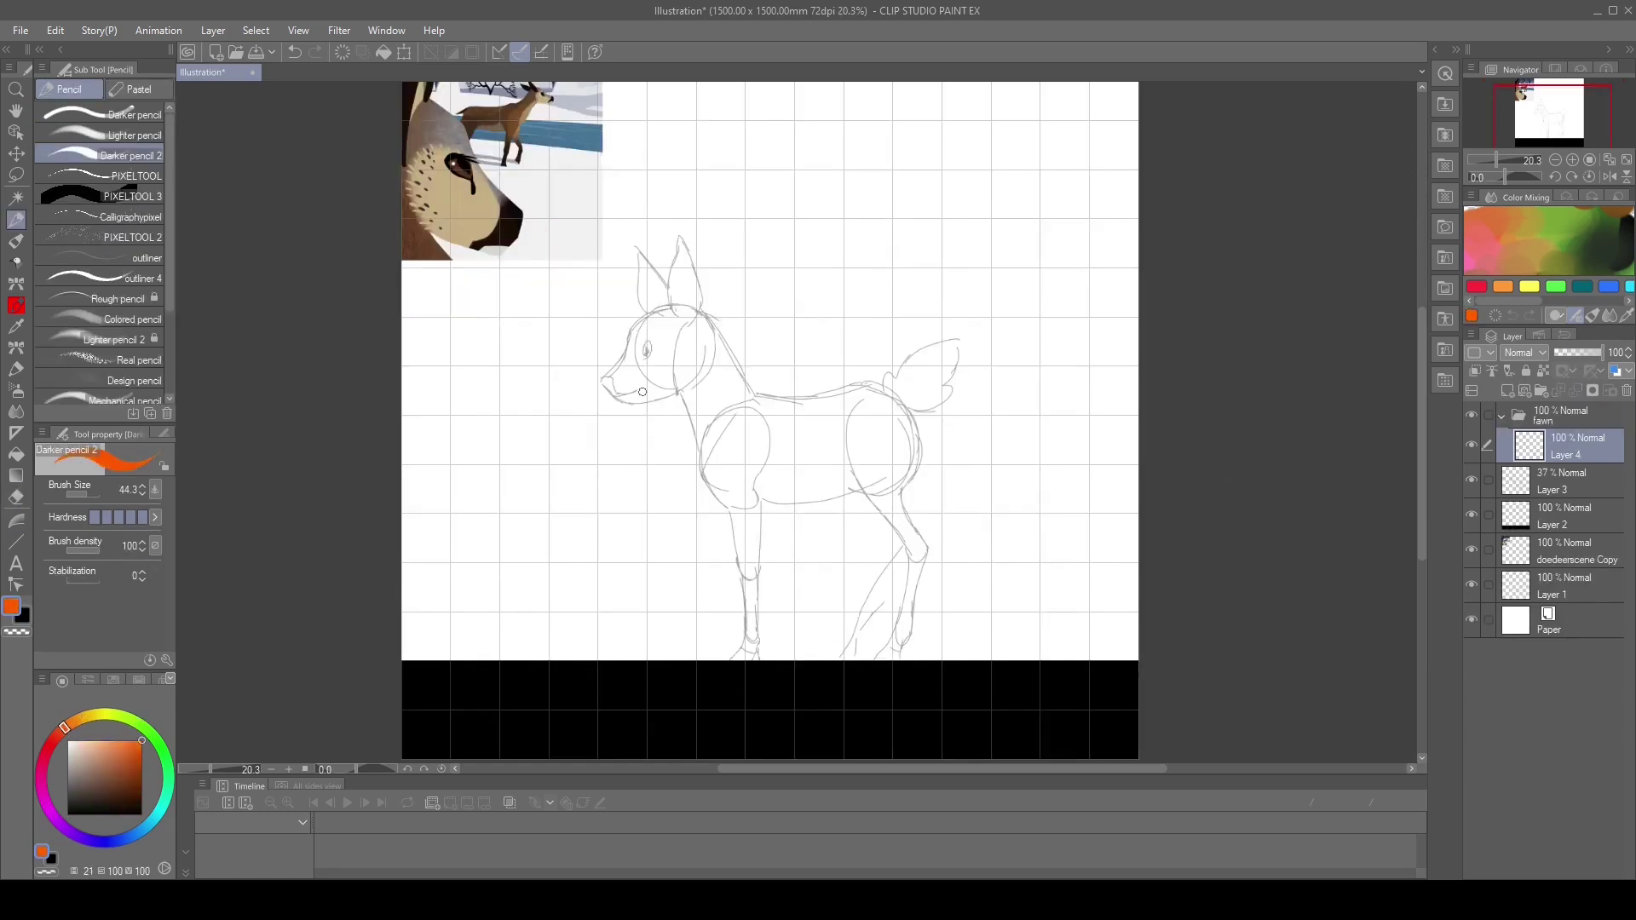
Outline the fawn's head in orange and its neck in yellow, adding yellow arrows for the neck and its swinging motion
mouse_move(604, 386)
left_mouse_down()
mouse_move(692, 397)
mouse_move(639, 325)
mouse_move(682, 408)
mouse_move(748, 385)
mouse_move(704, 317)
left_mouse_up()
left_click(97, 715)
mouse_move(810, 199)
left_mouse_down()
mouse_move(743, 340)
mouse_move(784, 310)
left_mouse_up()
left_click_drag(754, 179, 845, 212)
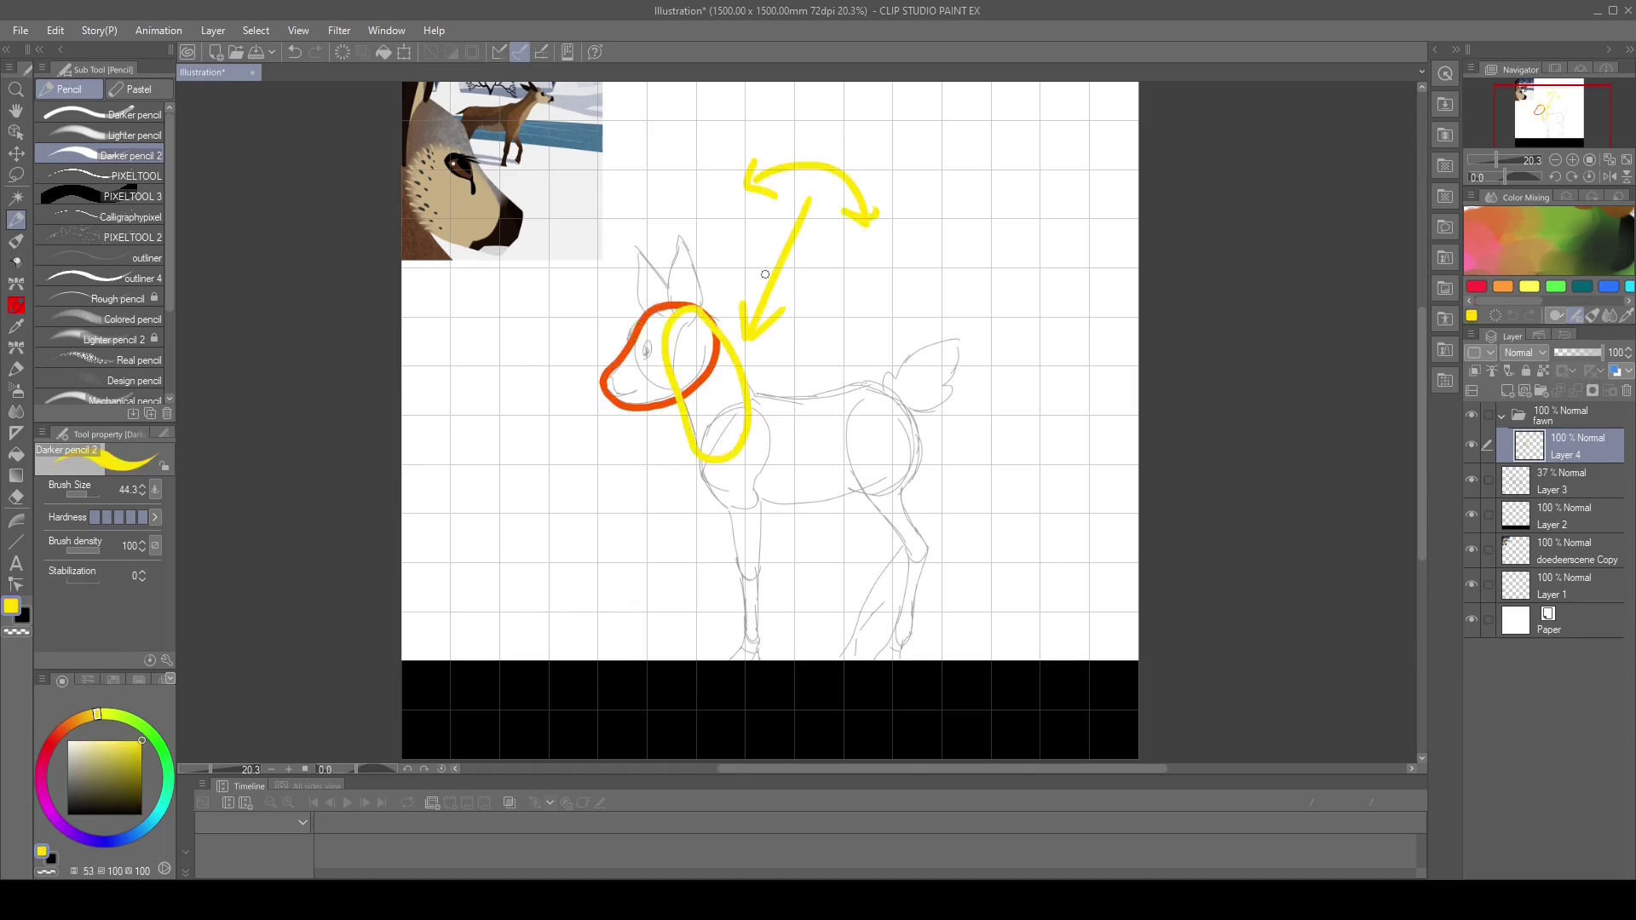
Mark the shoulder and hip masses with green ovals, the belly with a teal oval and the midsection with a dark teal one
left_click(59, 733)
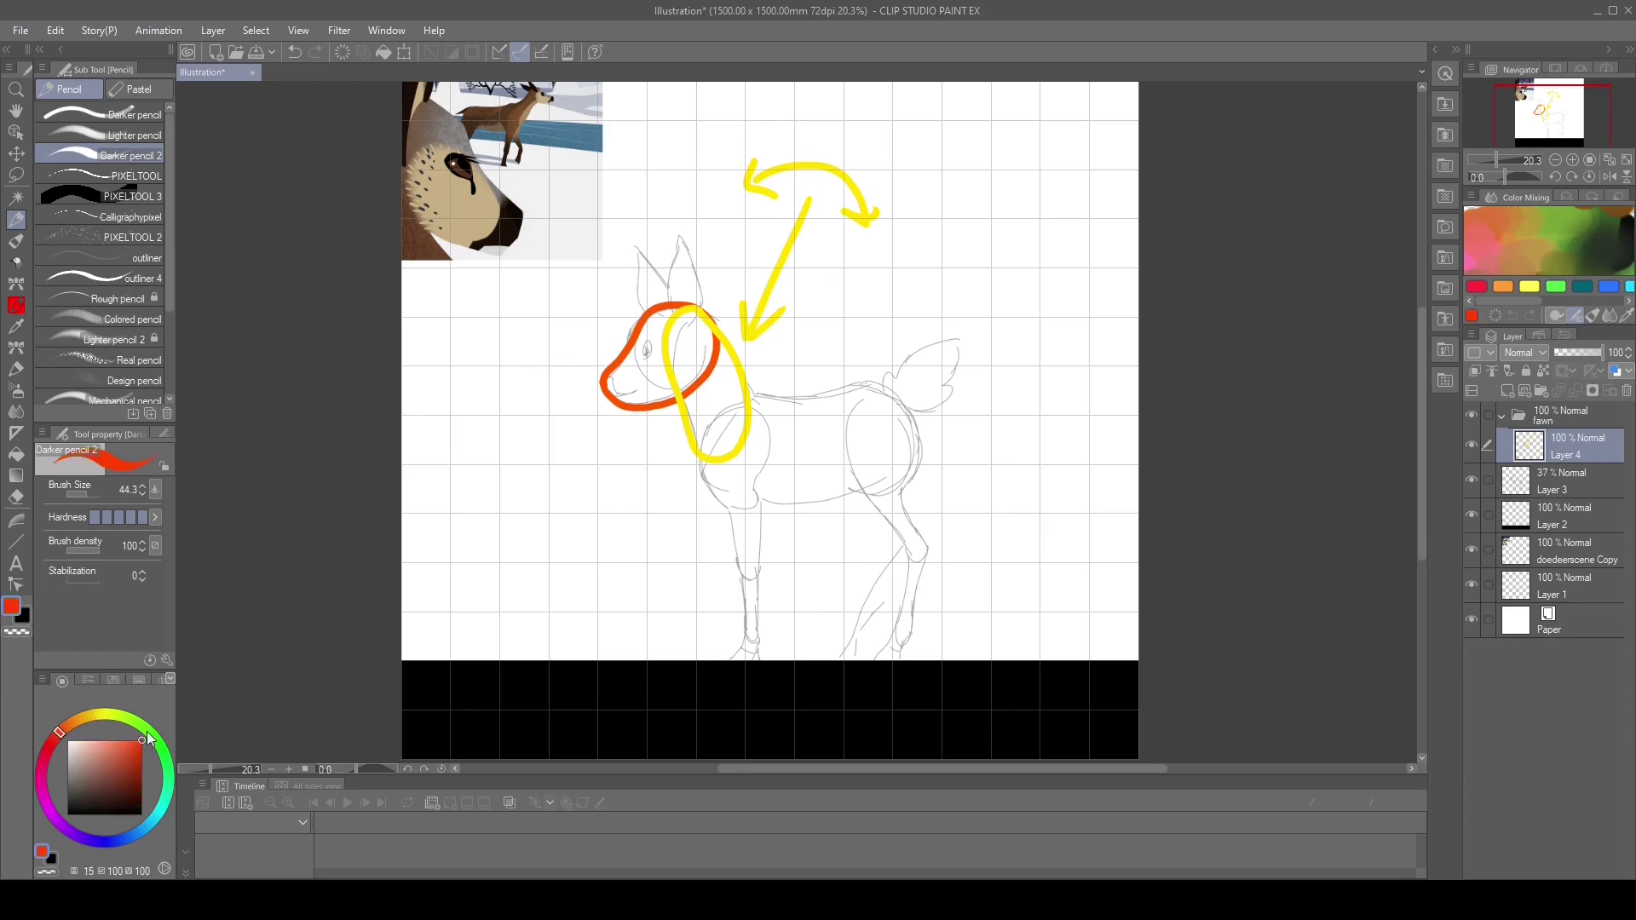
left_click(164, 756)
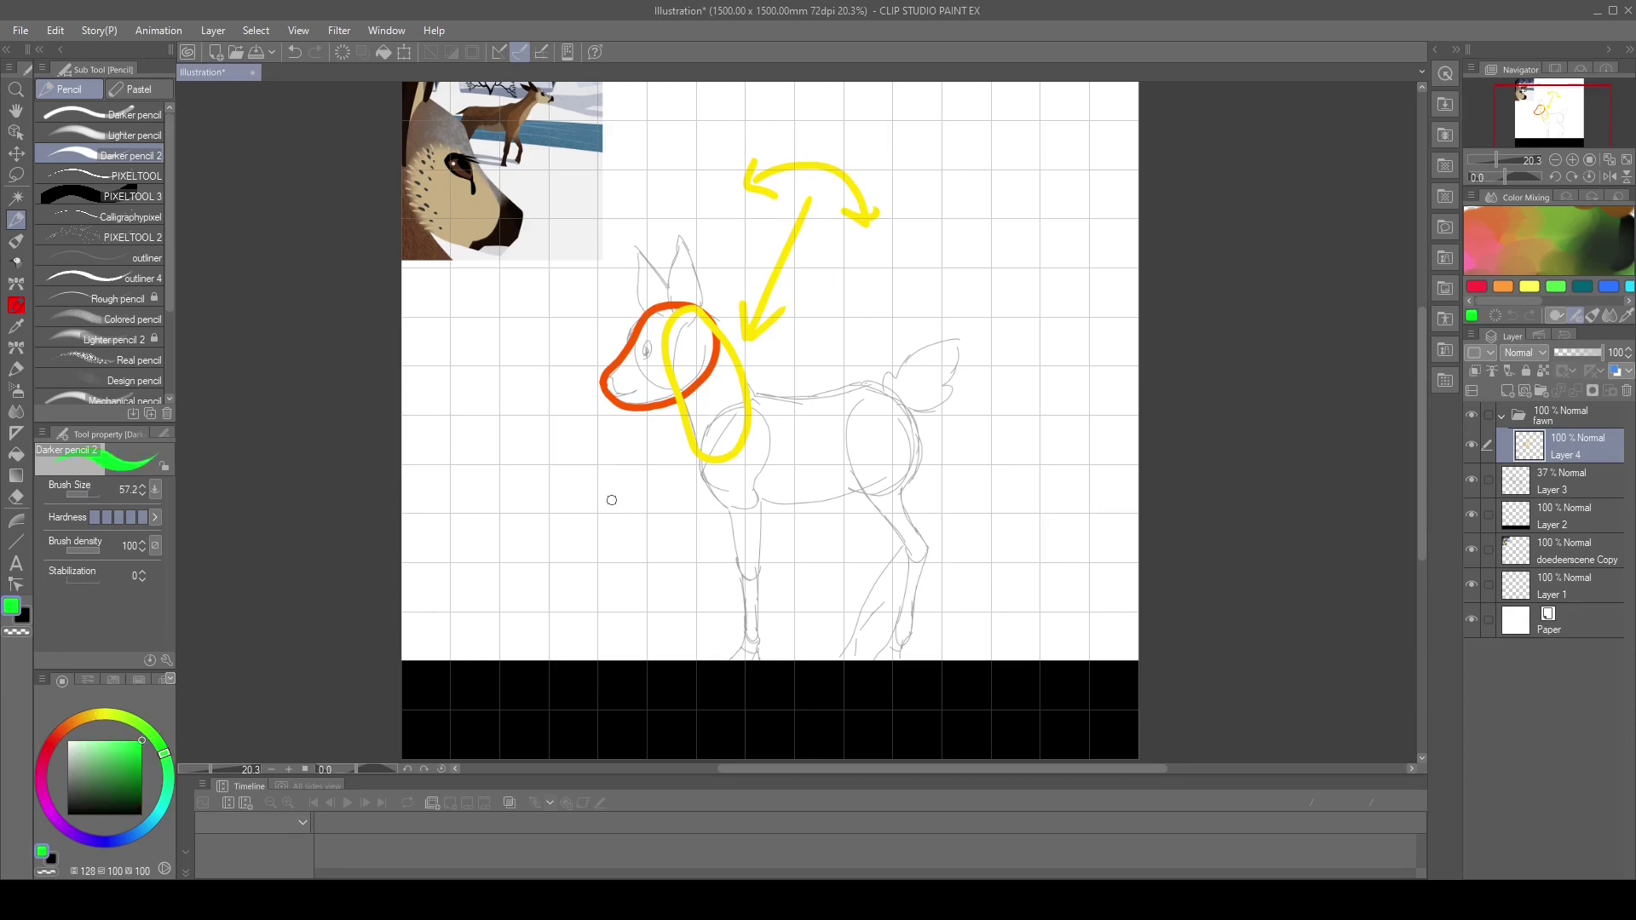
mouse_move(818, 418)
left_mouse_down()
mouse_move(712, 413)
mouse_move(837, 426)
left_mouse_up()
mouse_move(793, 448)
left_mouse_down()
mouse_move(820, 398)
mouse_move(825, 488)
mouse_move(792, 436)
mouse_move(758, 471)
mouse_move(861, 482)
mouse_move(771, 456)
mouse_move(769, 407)
mouse_move(806, 475)
left_mouse_up()
left_click(158, 812)
left_click(142, 793)
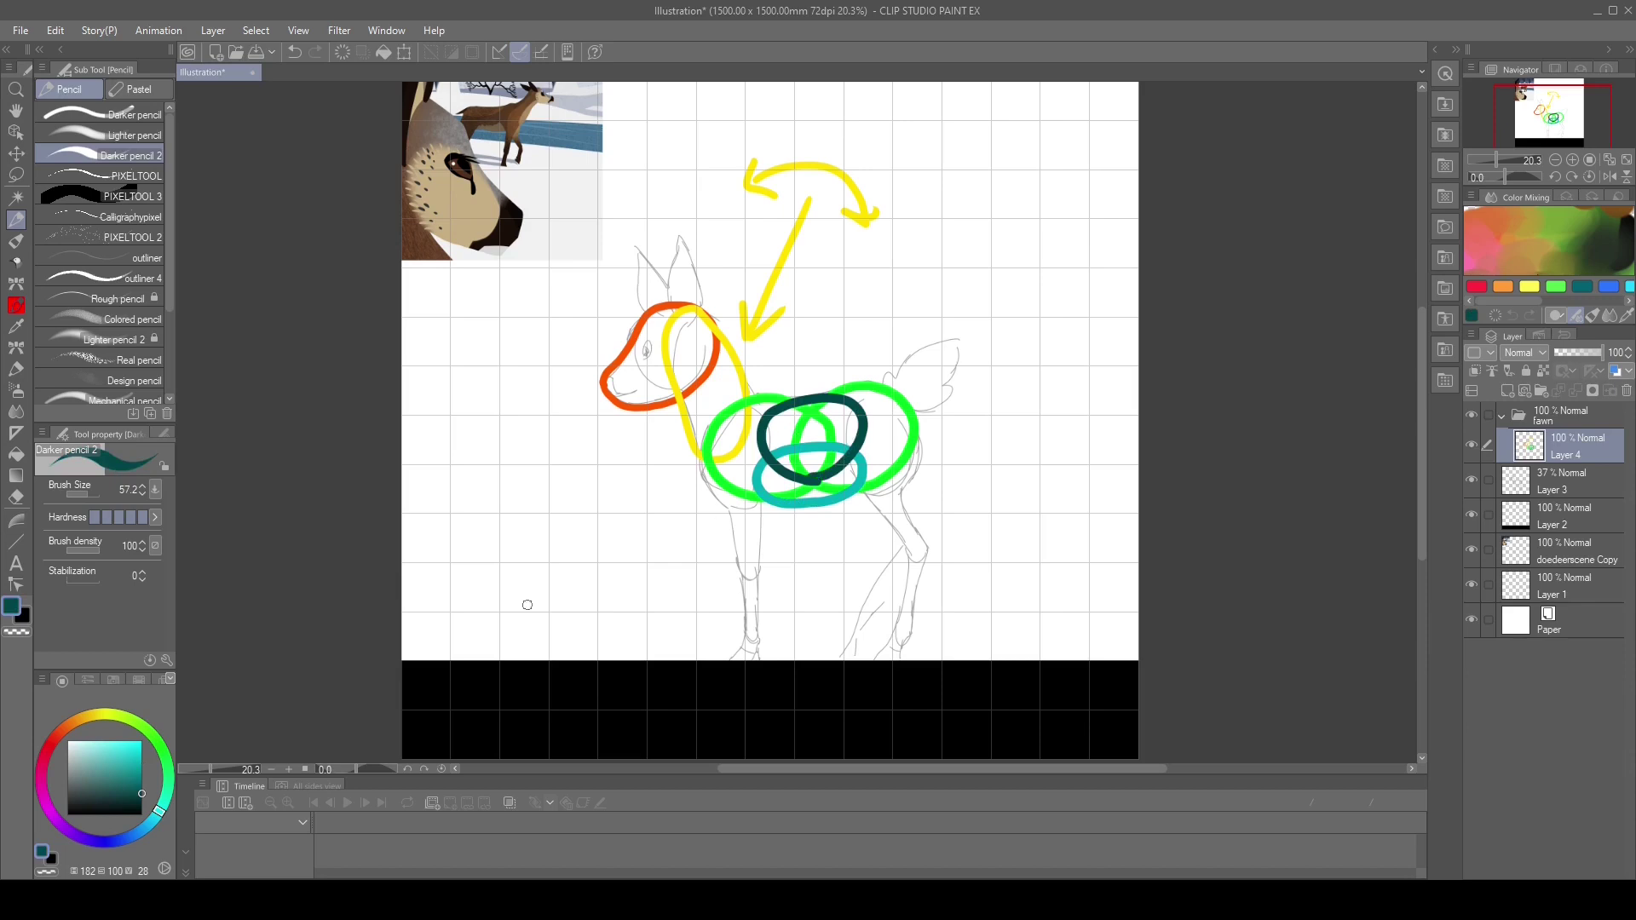
Draw black bone lines with joint dots through the front leg and the hind leg
left_click(141, 815)
left_click_drag(750, 413, 747, 562)
mouse_move(874, 406)
left_mouse_down()
mouse_move(878, 496)
mouse_move(925, 559)
mouse_move(897, 638)
left_mouse_up()
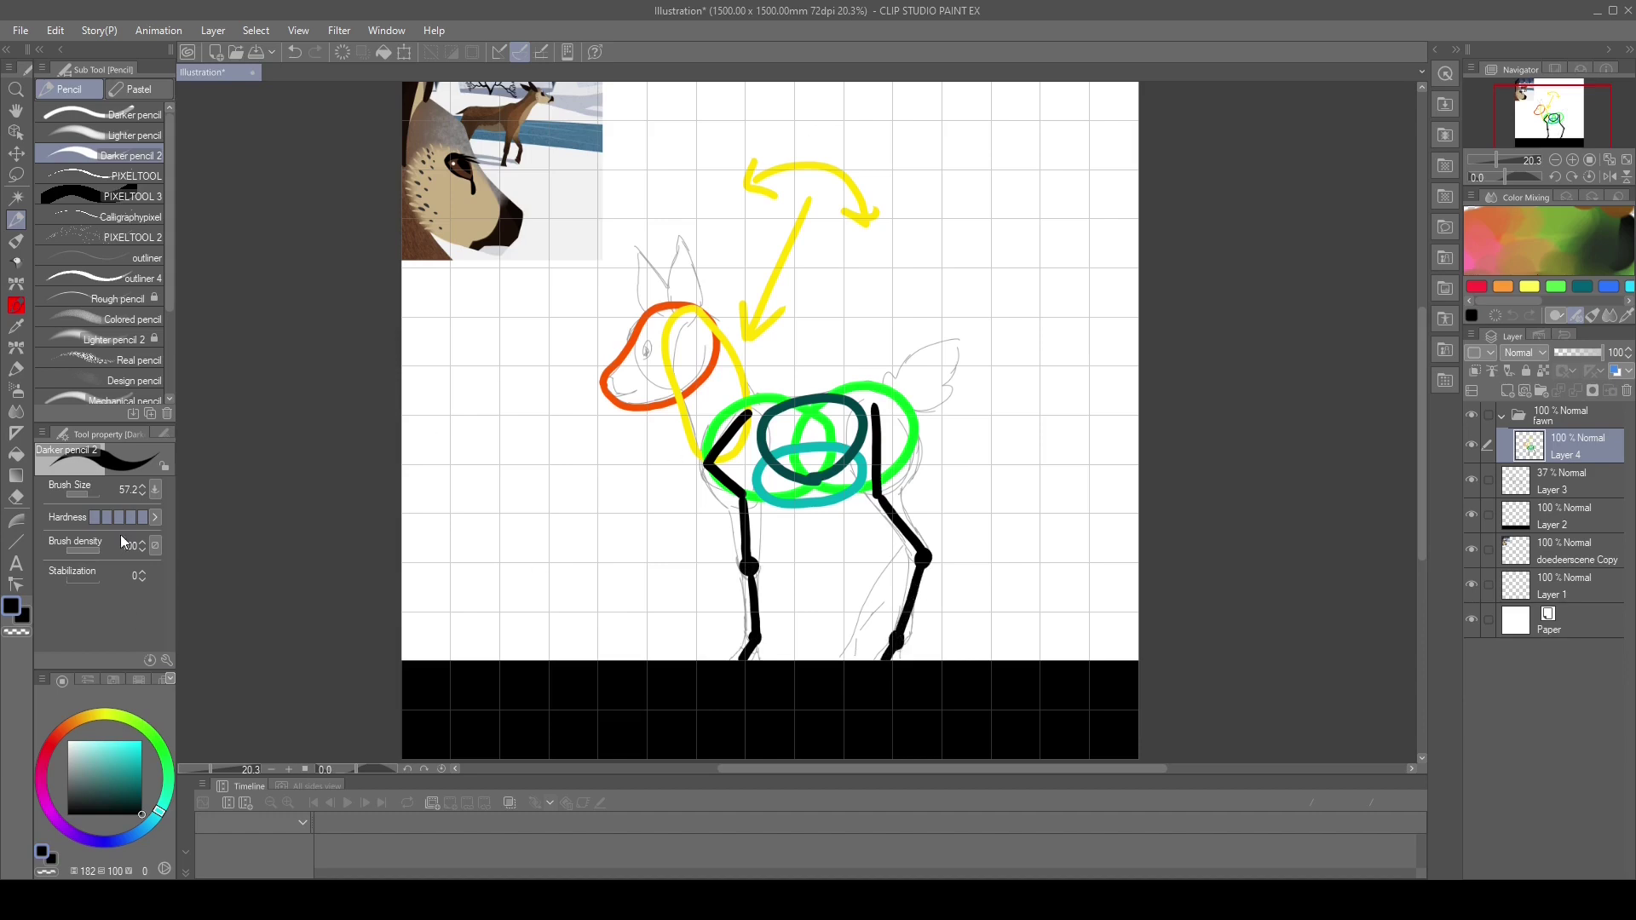
Outline the fawn's near ear and tail in purple
left_click(85, 840)
left_click(130, 754)
mouse_move(687, 311)
left_mouse_down()
mouse_move(678, 240)
mouse_move(692, 322)
left_mouse_up()
mouse_move(901, 385)
left_mouse_down()
mouse_move(962, 367)
mouse_move(897, 411)
left_mouse_up()
With a 44.3 brush in crimson, outline the shoulder, hip and overlapping leg segments, and mark the nose, mouth and eye
left_click(92, 496)
left_click(49, 746)
left_click_drag(731, 511, 760, 482)
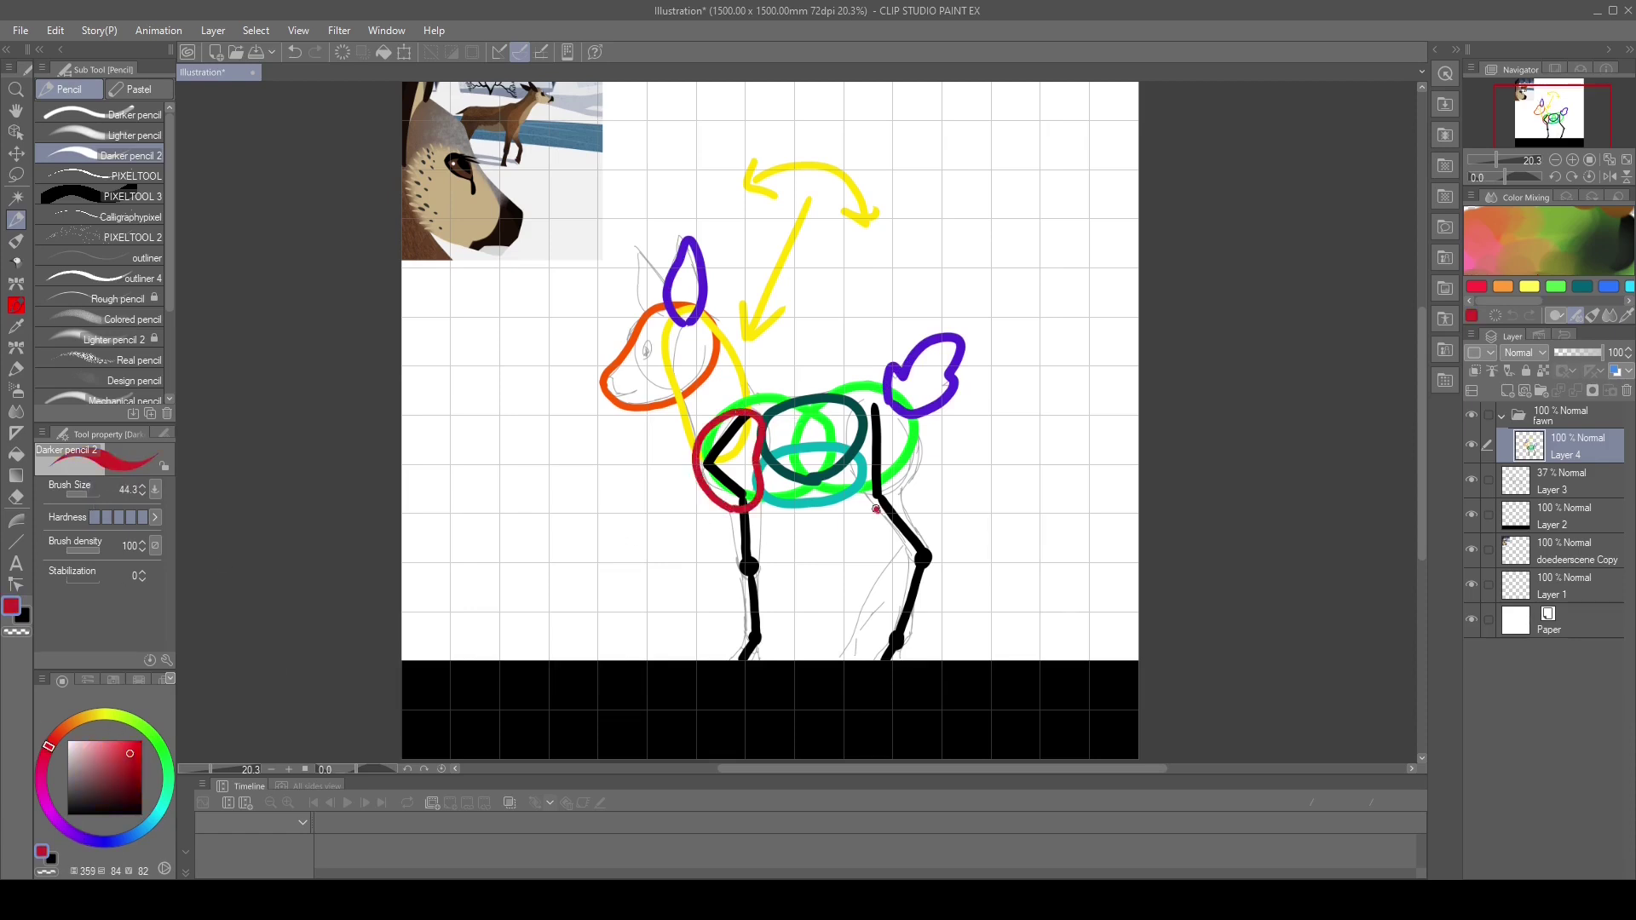
left_click_drag(860, 495, 899, 487)
mouse_move(733, 503)
left_mouse_down()
mouse_move(743, 581)
mouse_move(735, 498)
left_mouse_up()
mouse_move(881, 498)
left_mouse_down()
mouse_move(912, 511)
mouse_move(881, 494)
left_mouse_up()
left_click_drag(920, 570, 891, 643)
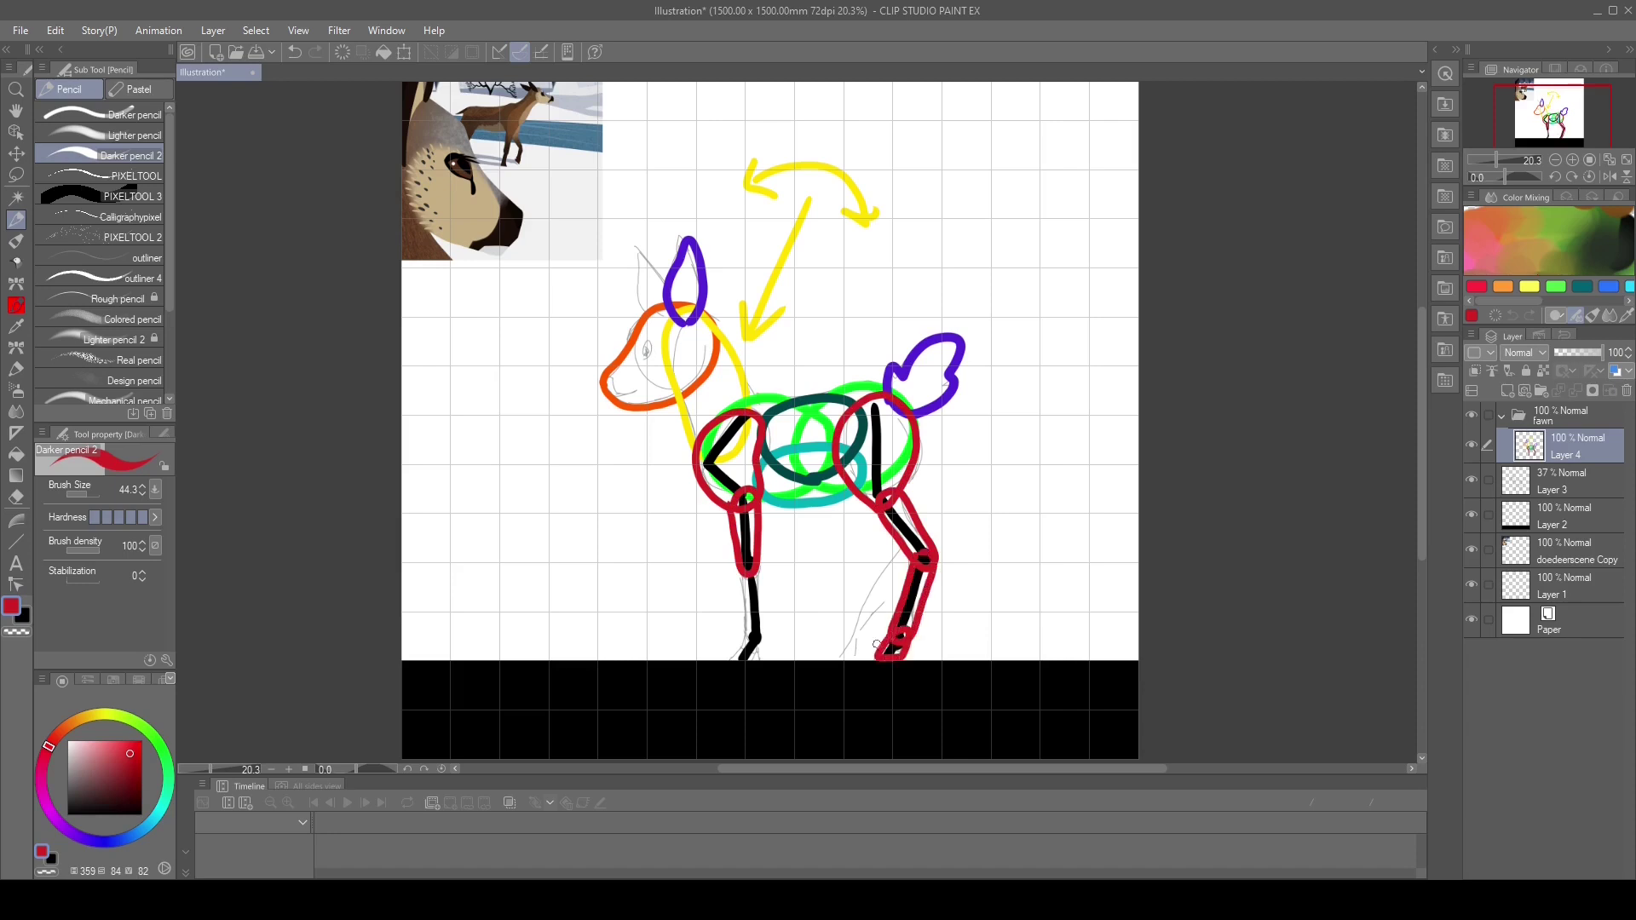
left_click_drag(752, 632, 762, 632)
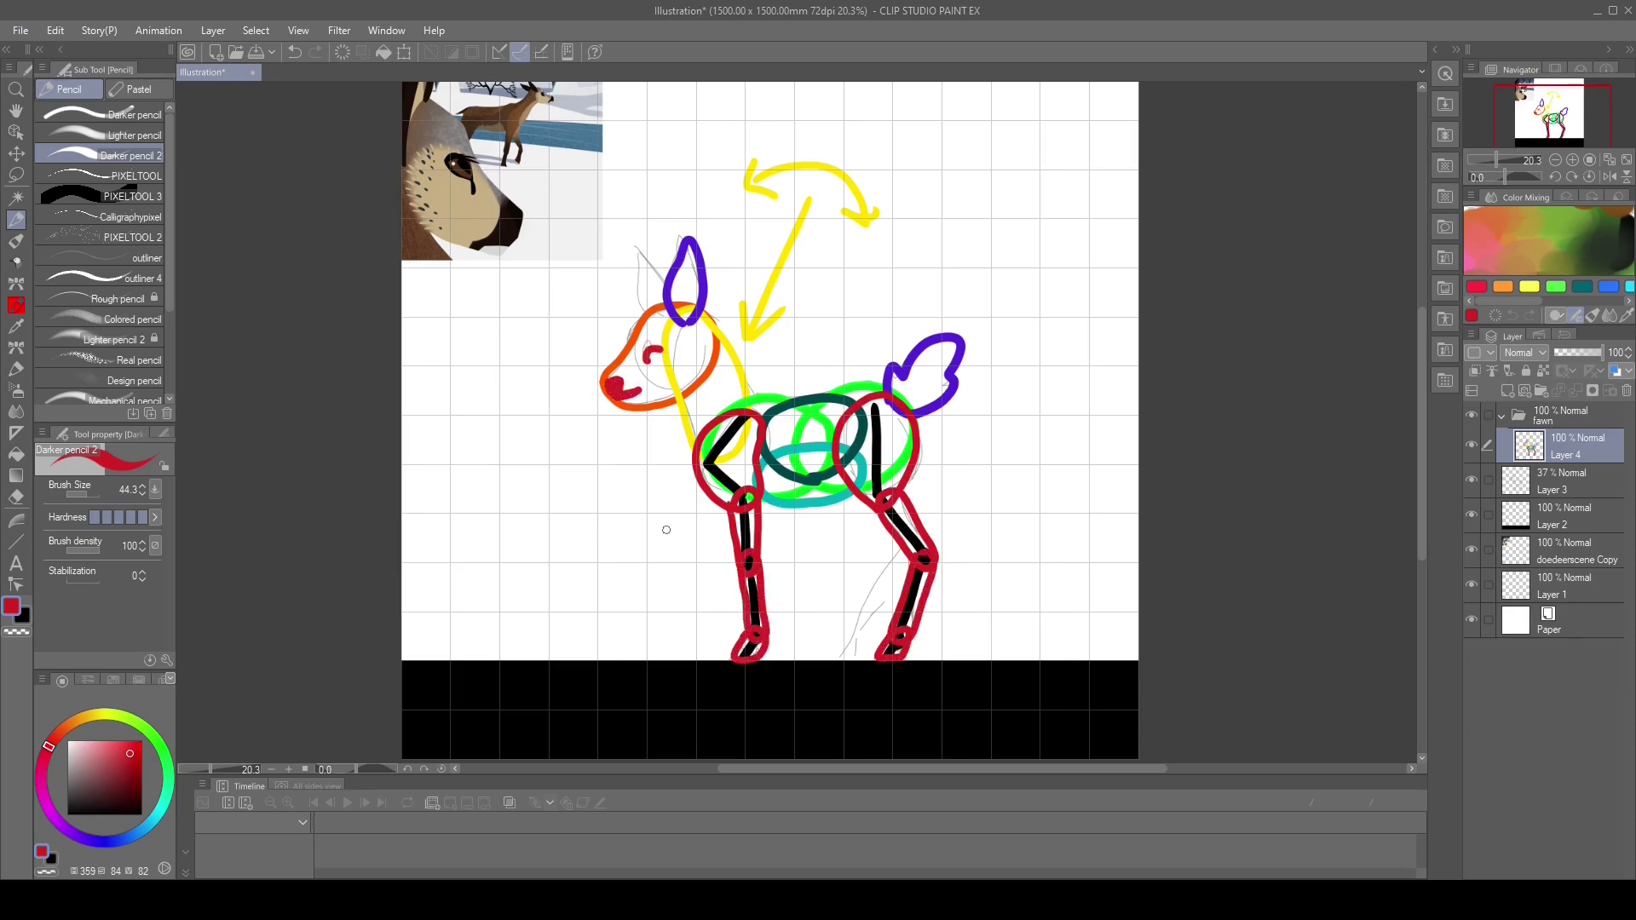
Fade the coloured guide layer to 23% opacity and add painting layers above it, sampling brown from the deer reference
left_click_drag(1579, 351, 1566, 360)
left_click(1507, 391)
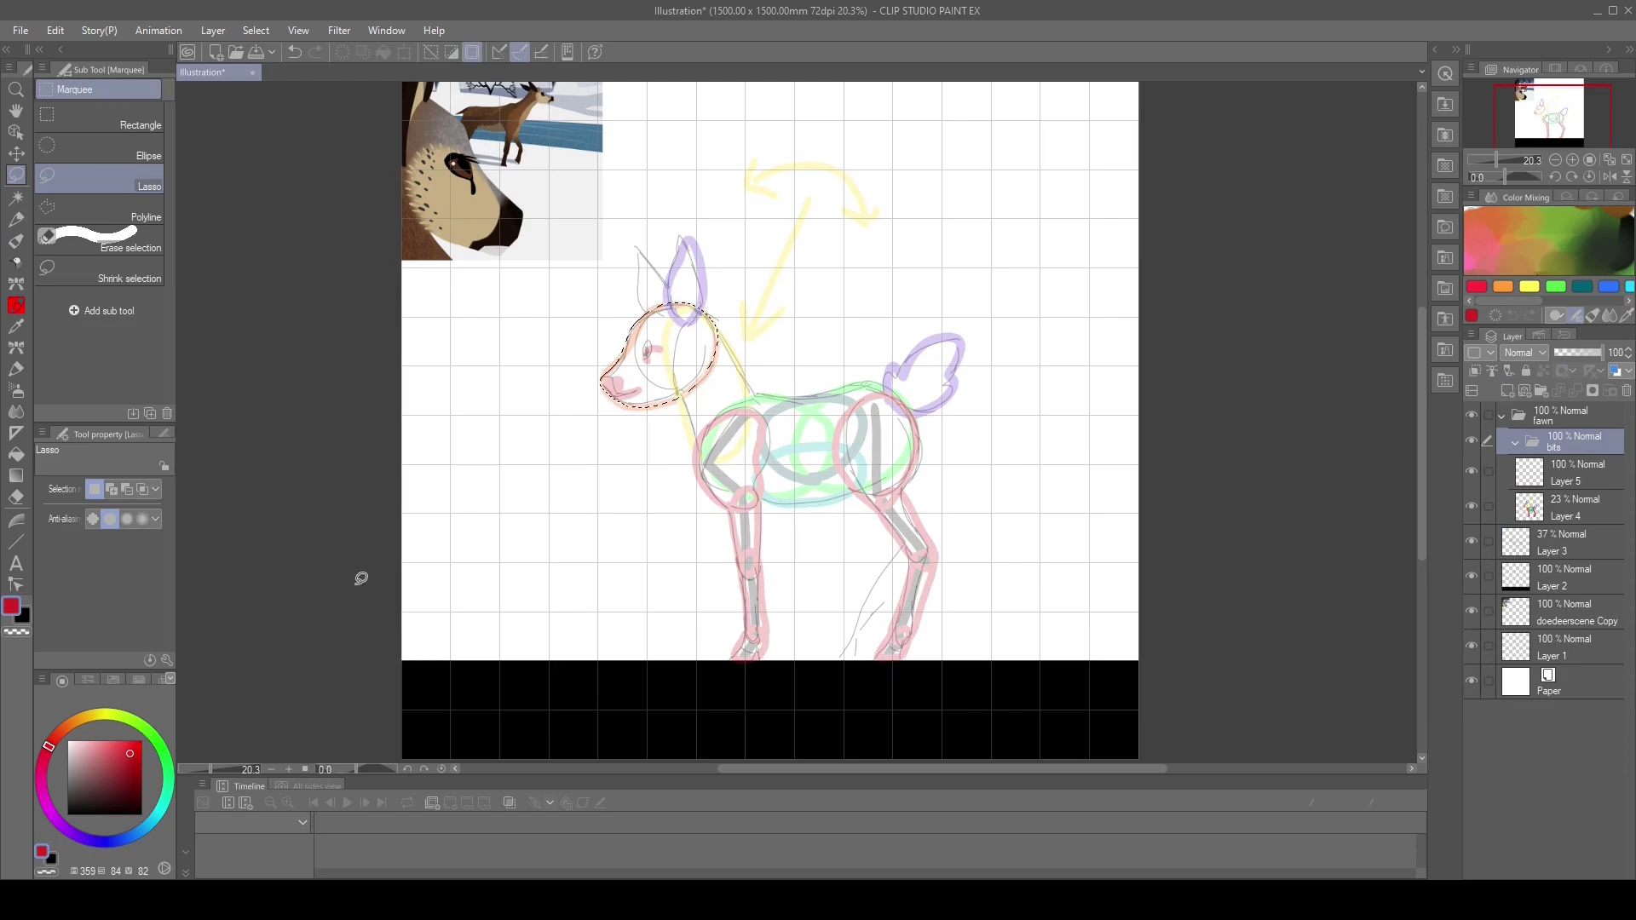
right_click(424, 246)
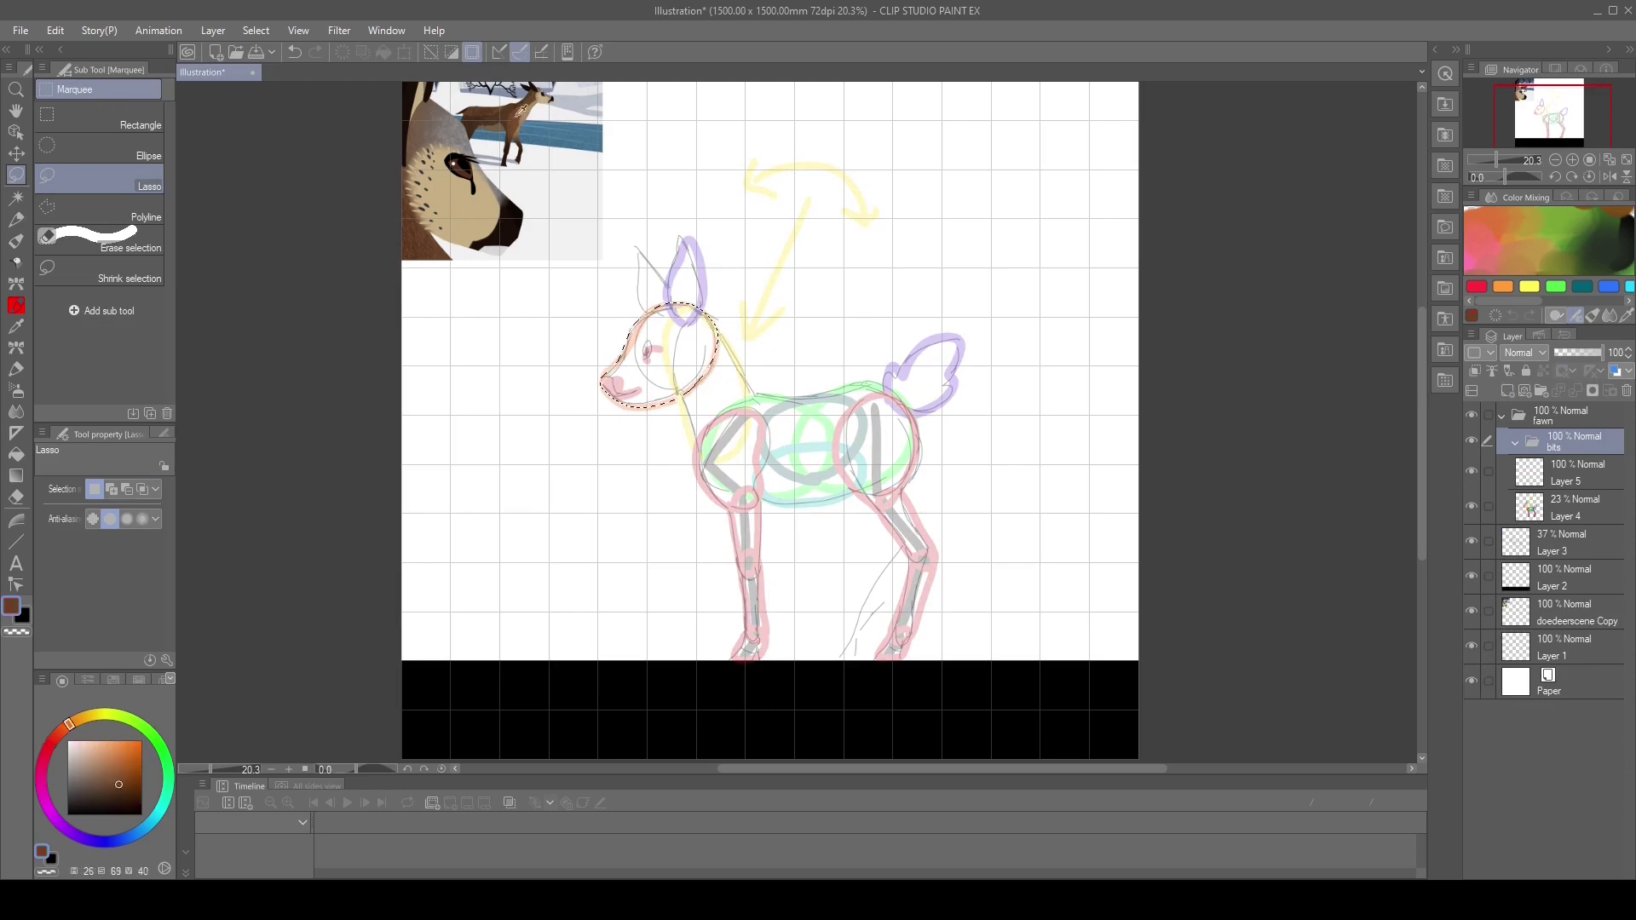
key("b")
key("ctrl+shift+n")
Paint the selected head shape with a textured brush in the sampled brown and clear the selection
left_click(16, 263)
mouse_move(682, 379)
left_mouse_down()
mouse_move(648, 330)
mouse_move(610, 409)
mouse_move(607, 379)
left_mouse_up()
key("ctrl+d")
left_click(17, 219)
key("m")
left_click(17, 241)
key("ctrl+d")
Paint the neck shape on a new layer placed below the head layer, using a colour sampled from the reference
key("m")
key("ctrl+shift+n")
left_click_drag(1572, 472, 1572, 508)
mouse_move(669, 313)
left_mouse_down()
mouse_move(708, 452)
mouse_move(676, 489)
left_mouse_up()
key("b")
right_click(479, 213)
key("ctrl+d")
Return to the head layer and shade the fawn's fur, switching to a warmer brown and a larger brush
key("m")
key("alt+bracketright")
key("b")
mouse_move(621, 394)
left_mouse_down()
mouse_move(657, 437)
mouse_move(626, 377)
mouse_move(632, 314)
mouse_move(715, 371)
mouse_move(703, 295)
mouse_move(762, 364)
left_mouse_up()
left_click(69, 724)
left_click(142, 775)
key("bracketright")
key("bracketright")
key("bracketright")
Build up brown and beige fur texture on the forehead, cheek and muzzle with sampled colours and a larger brush
right_click(680, 316)
key("m")
key("b")
key("bracketright")
key("bracketright")
key("bracketright")
key("m")
key("b")
right_click(673, 358)
key("m")
key("b")
mouse_move(644, 349)
left_mouse_down()
mouse_move(599, 389)
mouse_move(631, 372)
mouse_move(616, 401)
left_mouse_up()
Swap to the secondary colour and paint the dark nose and lower muzzle
key("m")
key("x")
key("b")
mouse_move(607, 384)
left_mouse_down()
mouse_move(621, 456)
mouse_move(639, 409)
left_mouse_up()
Add a new layer clipped to the head and paint the fawn's dark eye inside a freehand selection
key("p")
key("m")
key("ctrl+shift+n")
key("ctrl+alt+g")
left_click_drag(652, 346, 647, 348)
key("b")
mouse_move(650, 355)
left_mouse_down()
mouse_move(632, 387)
mouse_move(594, 366)
mouse_move(655, 360)
mouse_move(700, 258)
mouse_move(679, 329)
mouse_move(709, 281)
mouse_move(684, 321)
left_mouse_up()
Add small pencil details and a highlight to the eye using sampled colours, and clear the selection
key("p")
left_click(650, 355)
right_click(604, 394)
right_click(660, 348)
right_click(643, 352)
left_click(650, 355)
key("ctrl+d")
Create a new layer named EAR and paint the ear shape with brown sampled from the neck
key("m")
key("ctrl+shift+n")
double_click(1575, 481)
type("EAR")
key("Return")
right_click(718, 383)
left_click(16, 263)
left_click(16, 175)
key("ctrl+d")
Lock the ear layer's transparent pixels and paint the beige inner fur and dark tip of the ear
left_click(1543, 371)
left_click(16, 262)
left_click(16, 174)
key("ctrl+d")
right_click(648, 358)
left_click_drag(687, 264, 661, 281)
key("ctrl+d")
On the head layer, add dark pencil spots across the cheek using the nose colour
left_click(1577, 543)
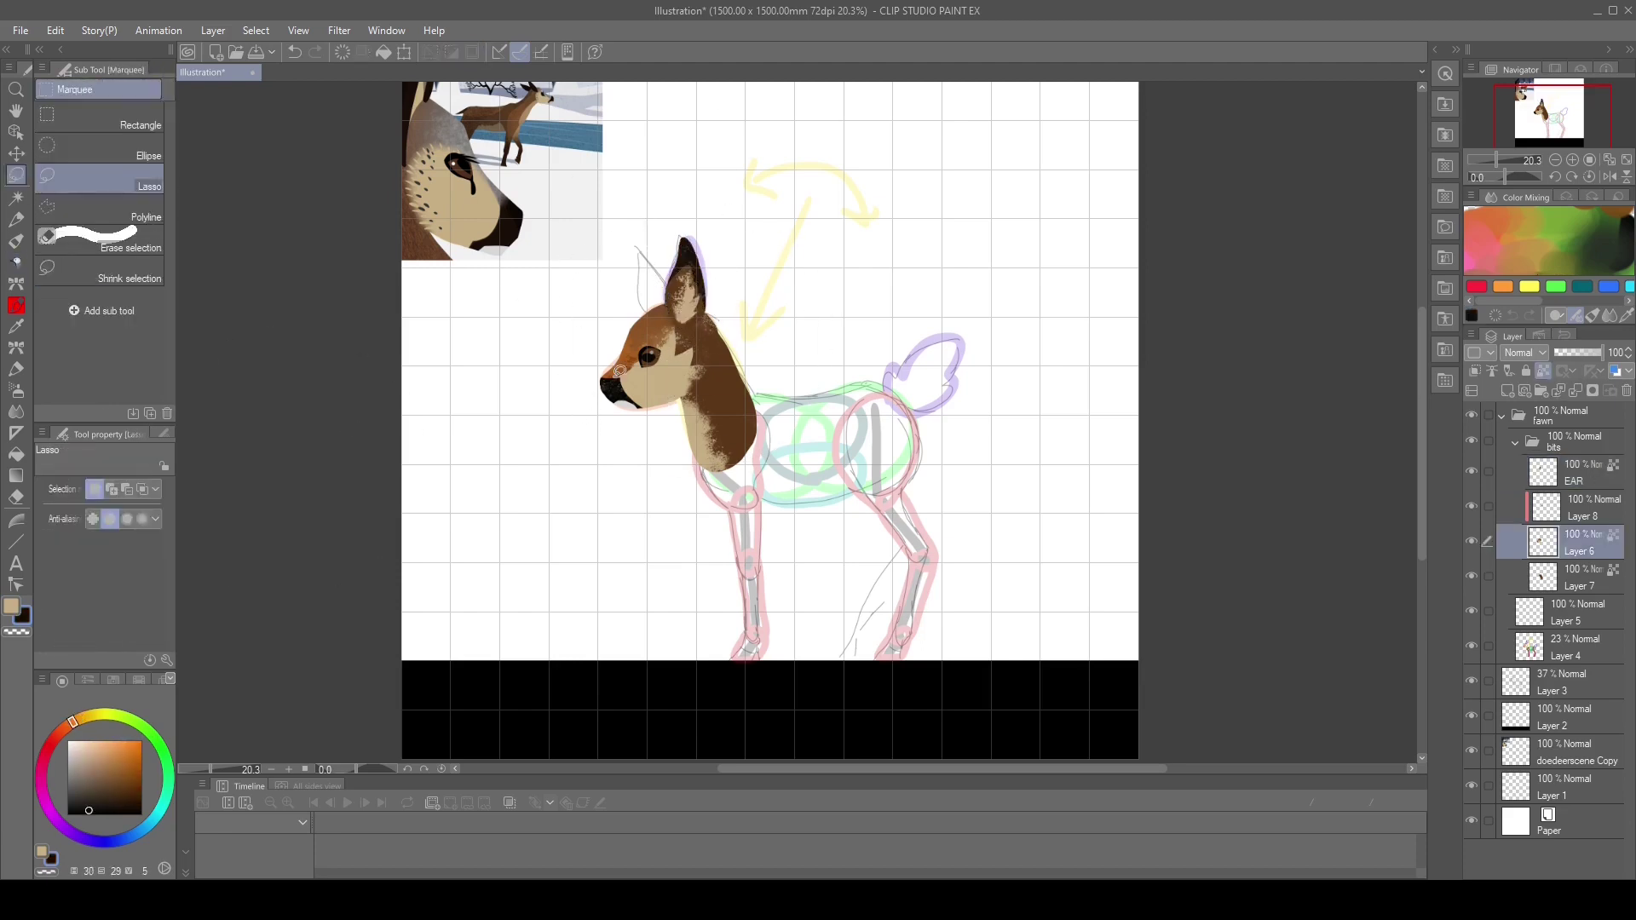
left_click(17, 219)
right_click(615, 388)
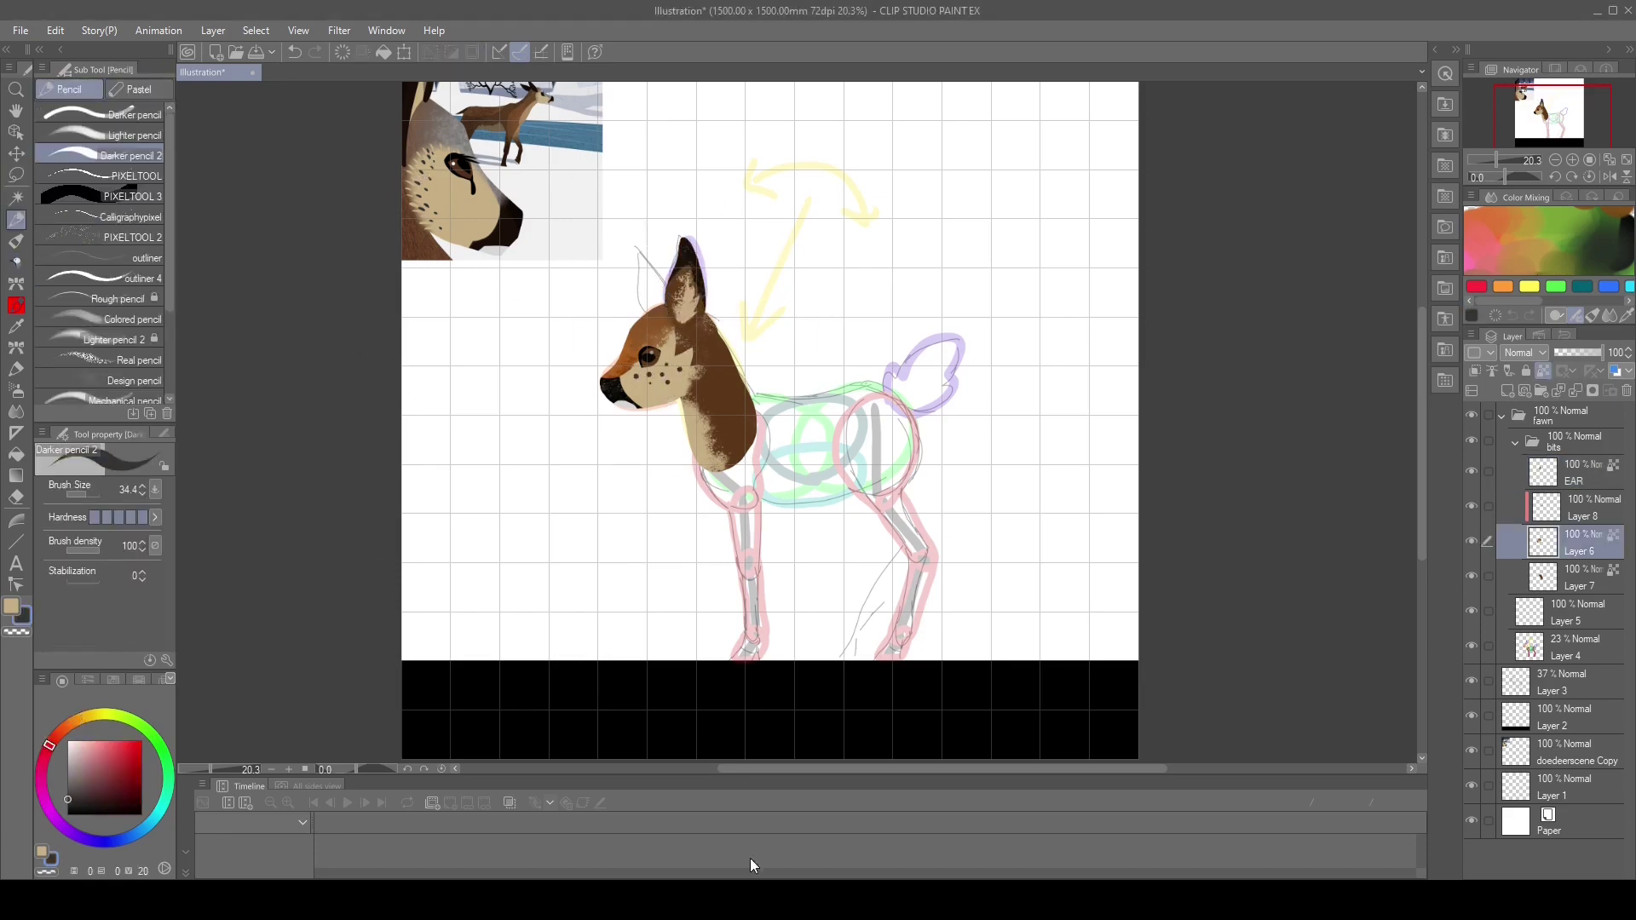
Collapse the bits folder and create a new folder named body inside the fawn folder
left_click(1515, 442)
left_click(1541, 391)
double_click(1567, 476)
type("body")
Create a new layer in the body folder, sample the brown of the neck and lasso the chest shape
left_click(1507, 391)
left_click(1516, 443)
left_click(1576, 577)
right_click(720, 384)
left_click(1515, 443)
left_click(1577, 498)
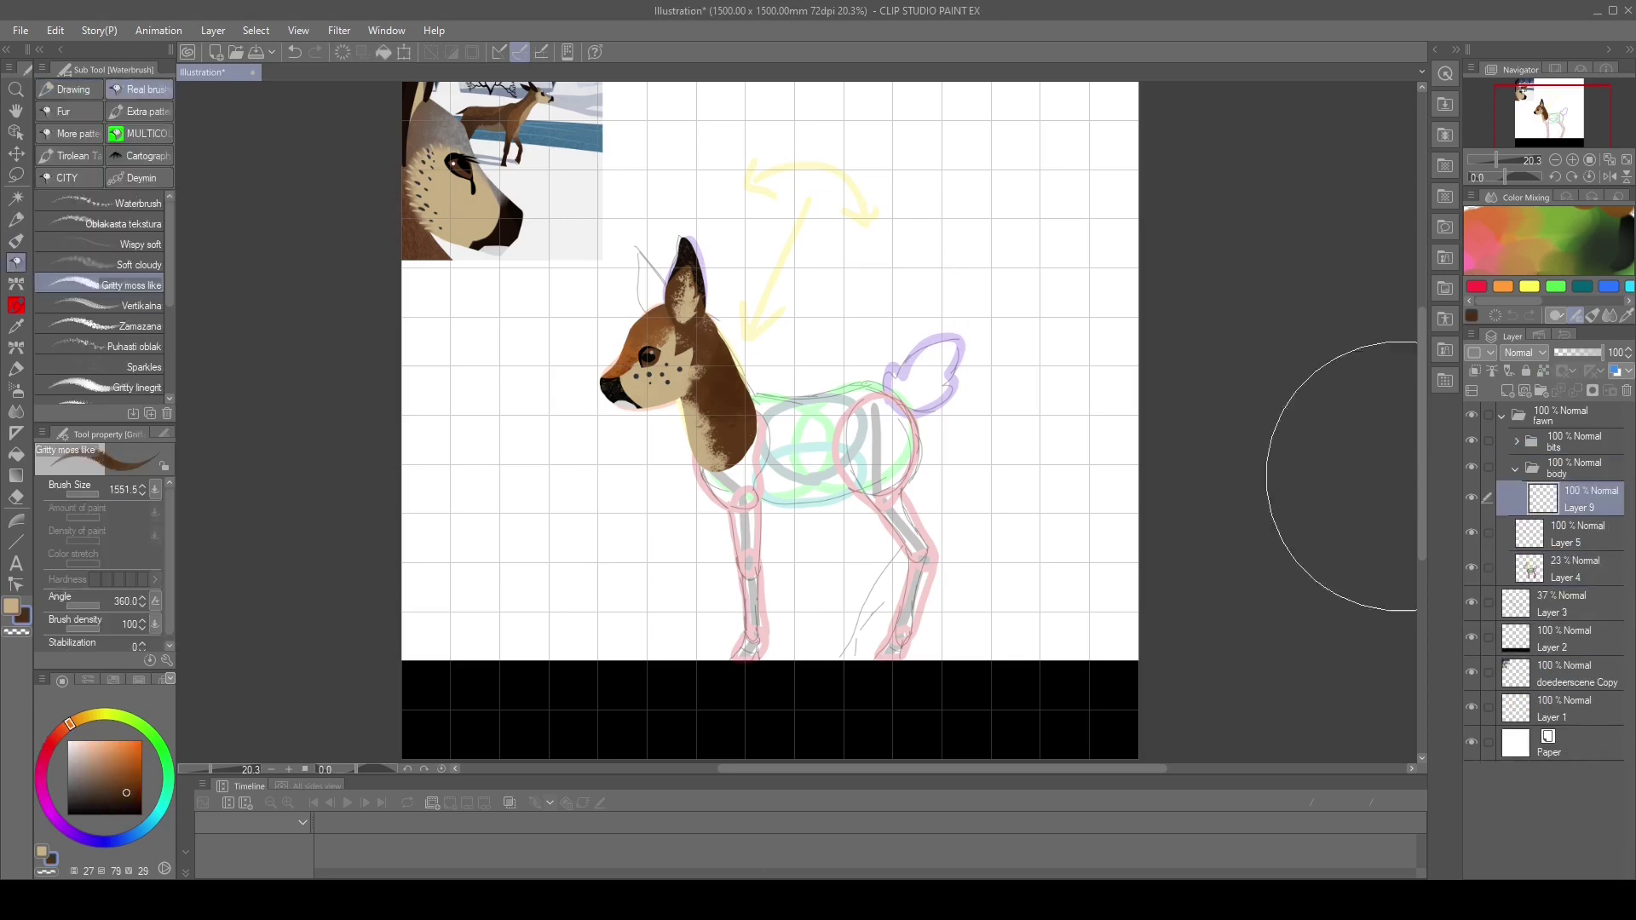
left_click(17, 175)
left_click_drag(750, 394, 743, 395)
Paint the chest with the Gritty moss like brush in dark brown over a beige front, fading its rear edge
left_click(16, 263)
left_click_drag(742, 460, 789, 369)
right_click(694, 426)
left_click_drag(767, 511, 682, 440)
key("m")
key("ctrl+d")
key("b")
key("c")
left_click_drag(913, 621, 960, 322)
left_click(1473, 499)
left_click(1473, 499)
Create a new layer, lasso the rump over its construction circle and paint it dark brown with a beige underside
left_click(1508, 391)
left_click(16, 175)
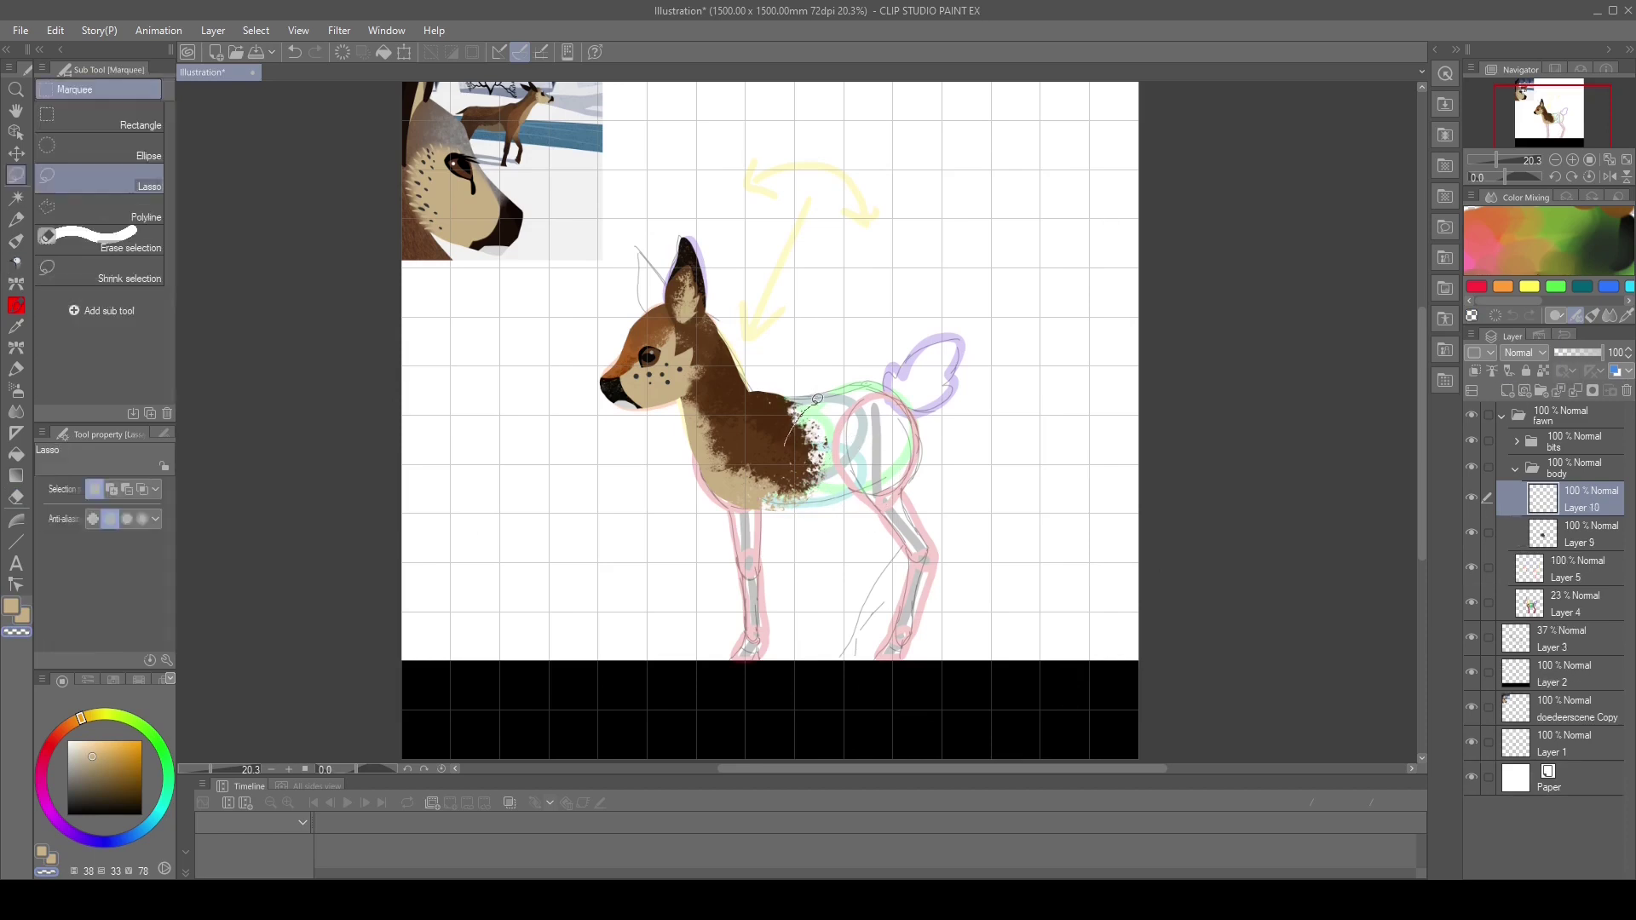
left_click(16, 262)
mouse_move(794, 421)
left_mouse_down()
mouse_move(840, 390)
mouse_move(821, 413)
left_mouse_up()
right_click(759, 426)
left_click_drag(956, 519, 746, 586)
key("m")
key("ctrl+d")
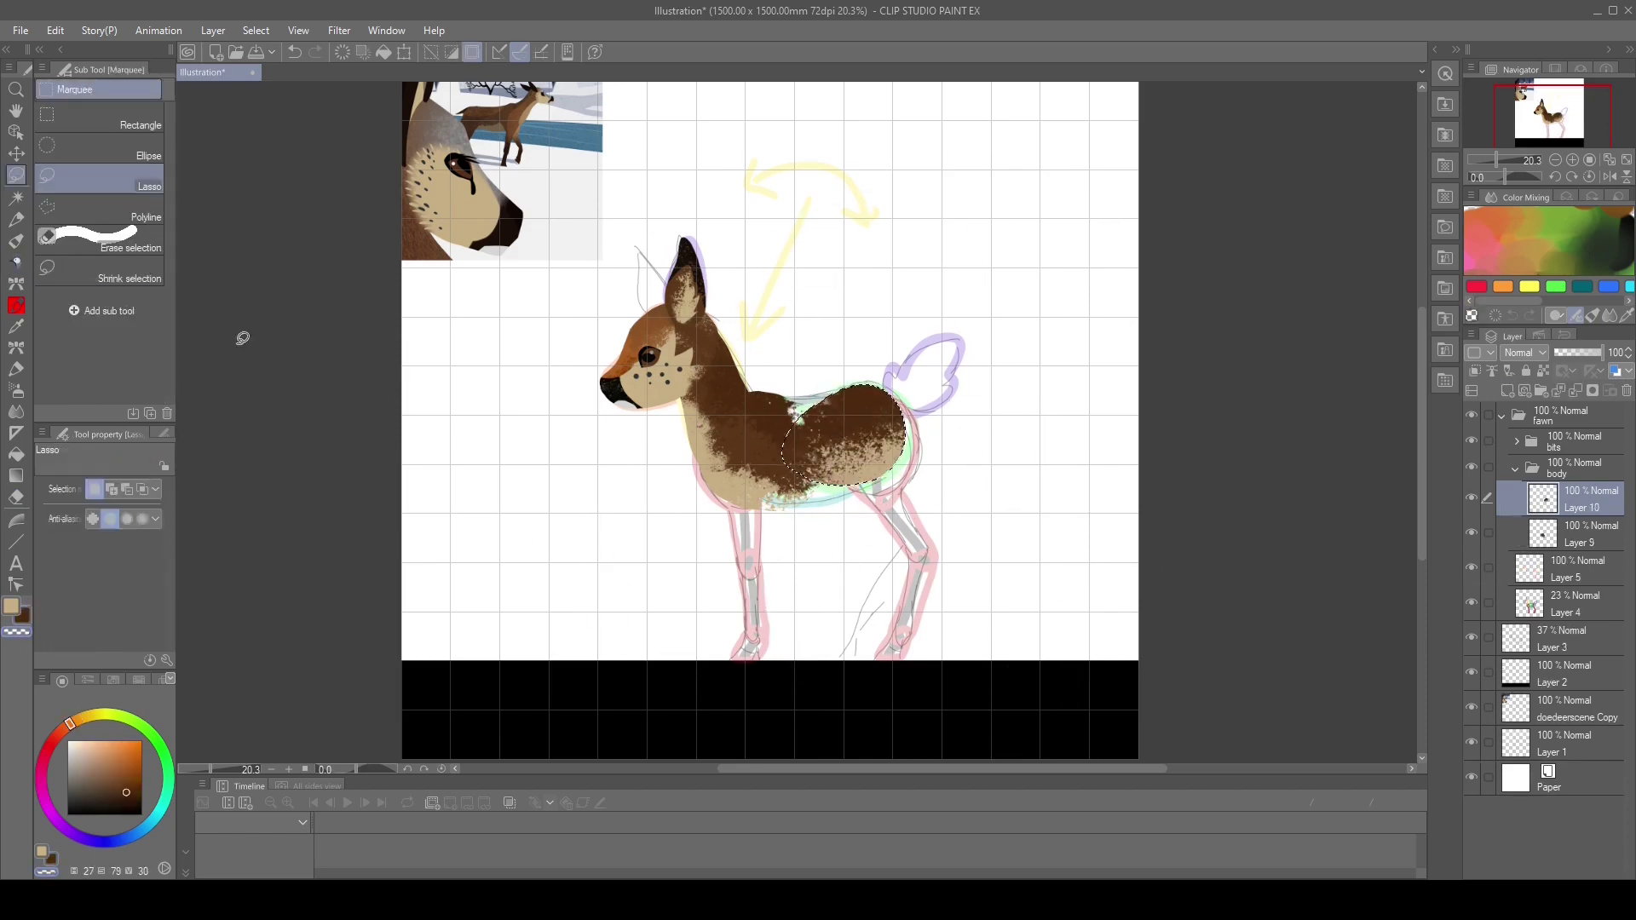
Create a new layer below the chest layer and paint the mid-torso in dark brown, joining chest and rump
left_click(1559, 569)
key("ctrl+shift+n")
mouse_move(802, 395)
left_mouse_down()
mouse_move(801, 485)
mouse_move(806, 396)
left_mouse_up()
left_click(16, 262)
left_click_drag(752, 328, 767, 448)
right_click(727, 483)
key("m")
key("ctrl+d")
Create a new layer at the top of the body folder, lasso the belly and paint it beige
left_click(1560, 500)
key("ctrl+shift+n")
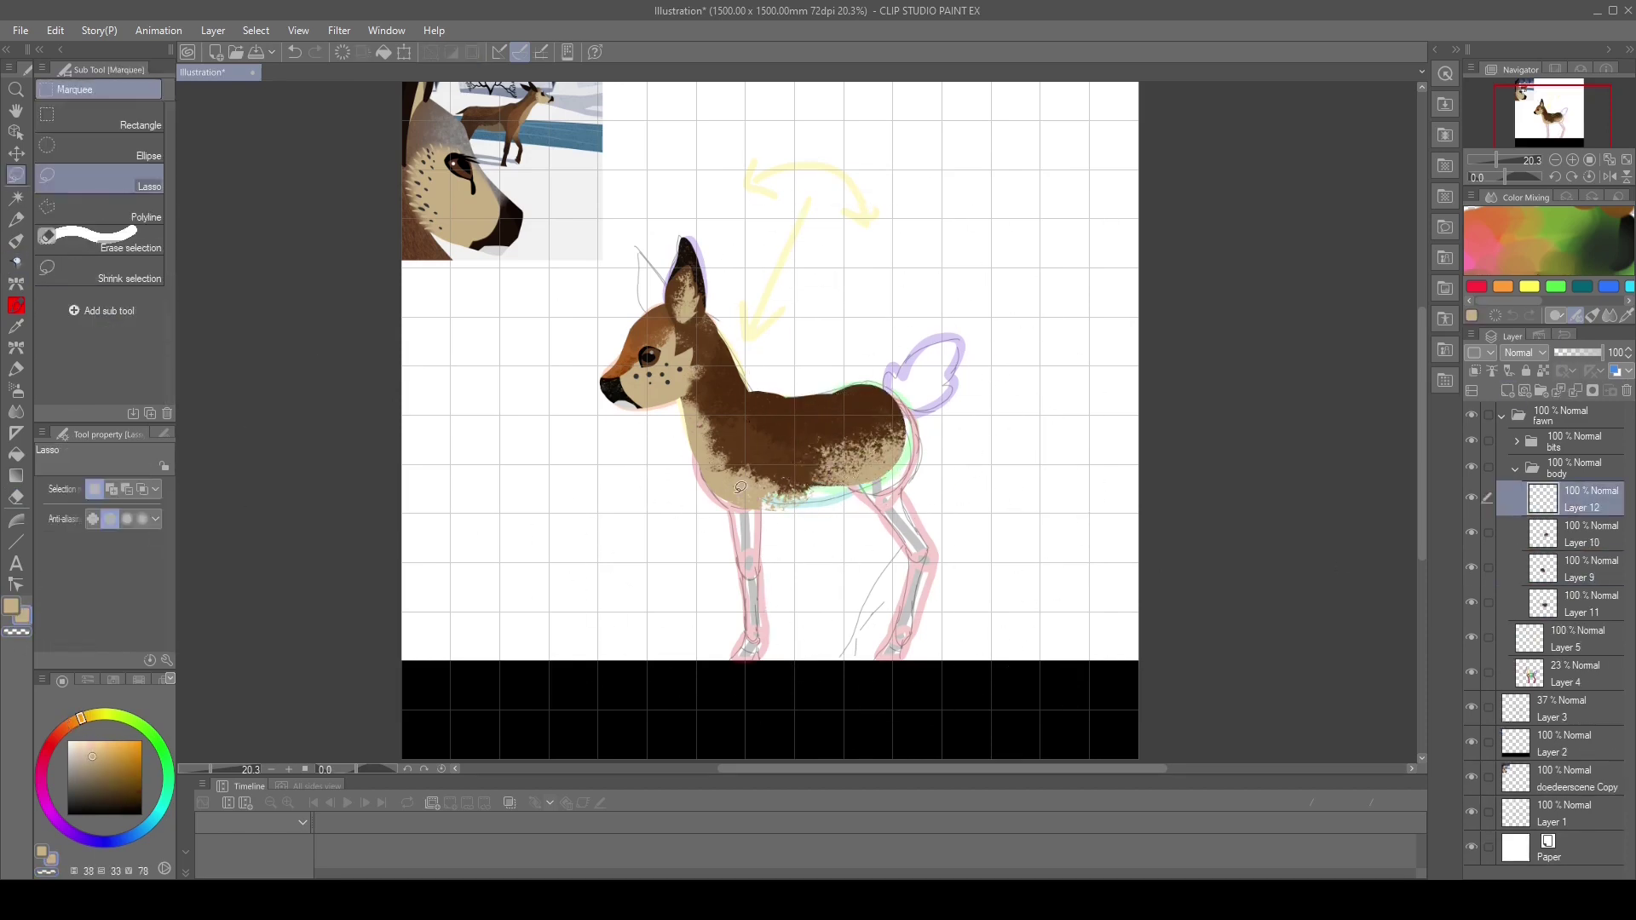
left_click_drag(886, 467, 708, 487)
key("b")
left_click_drag(699, 562, 858, 606)
key("m")
key("ctrl+d")
Create a new layer in the bits folder, lasso the tail and paint it brown with beige fur underneath
left_click(1515, 467)
left_click(1517, 442)
left_click(1508, 390)
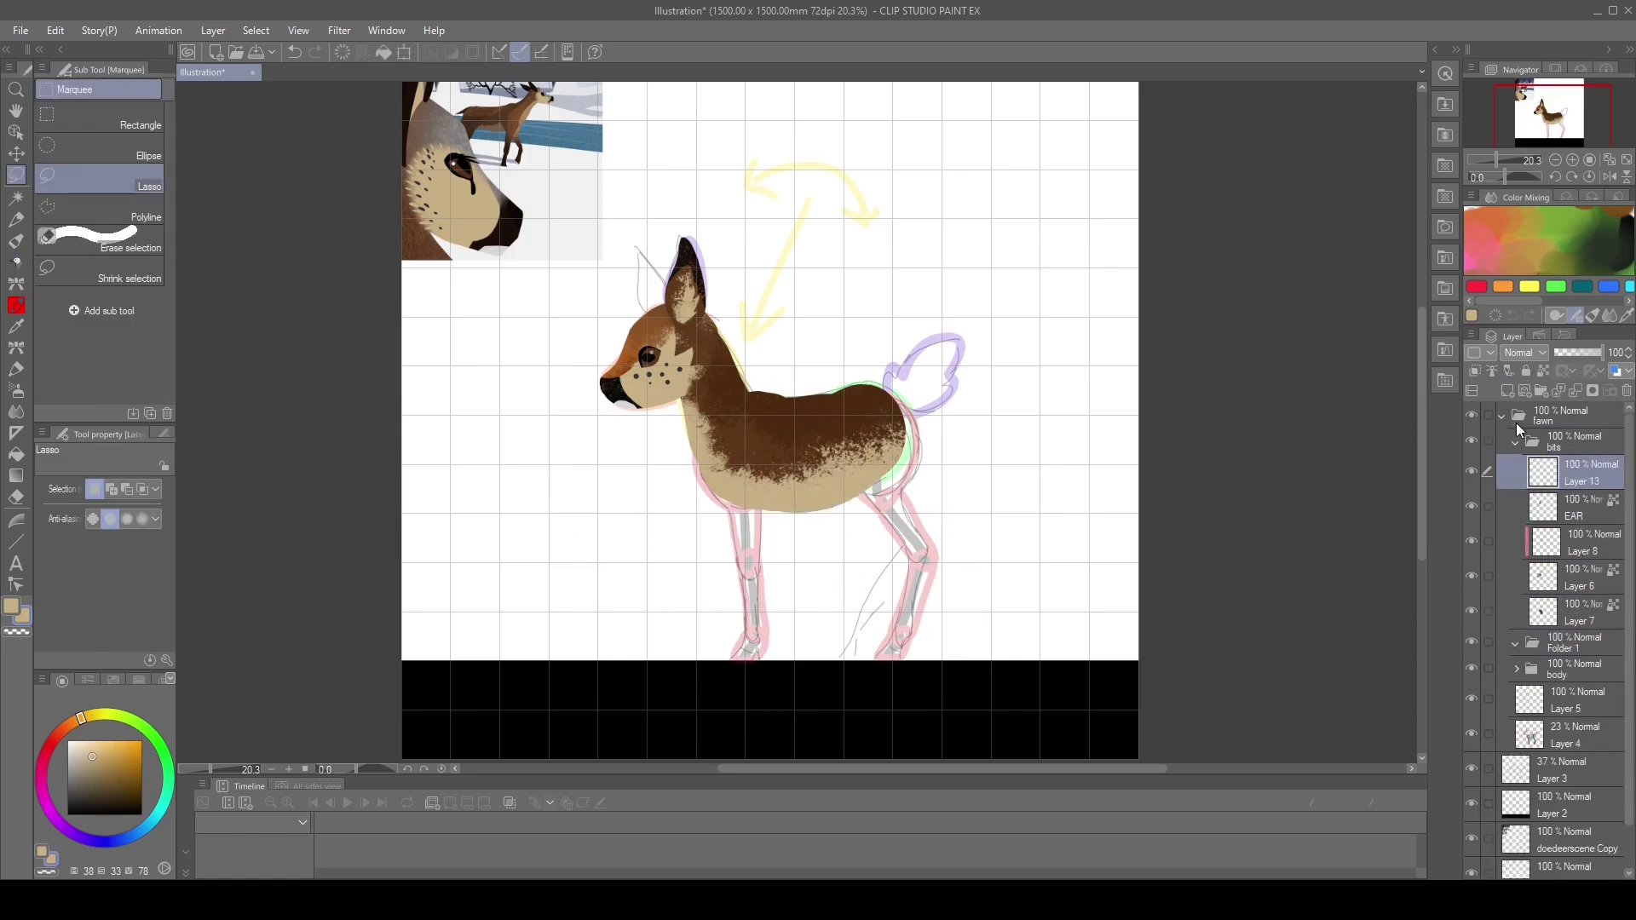
right_click(834, 437)
mouse_move(886, 375)
left_mouse_down()
mouse_move(891, 400)
mouse_move(840, 452)
mouse_move(1061, 425)
left_mouse_up()
key("b")
left_click(868, 256)
key("m")
key("ctrl+d")
On Layer 10 in the body folder, lasso the upper rump and retouch its fur with the textured brush
left_click(1515, 442)
left_click(1517, 494)
left_click_drag(1472, 594, 1472, 629)
left_click(1577, 560)
left_click_drag(878, 388, 851, 460)
key("b")
key("m")
key("ctrl+d")
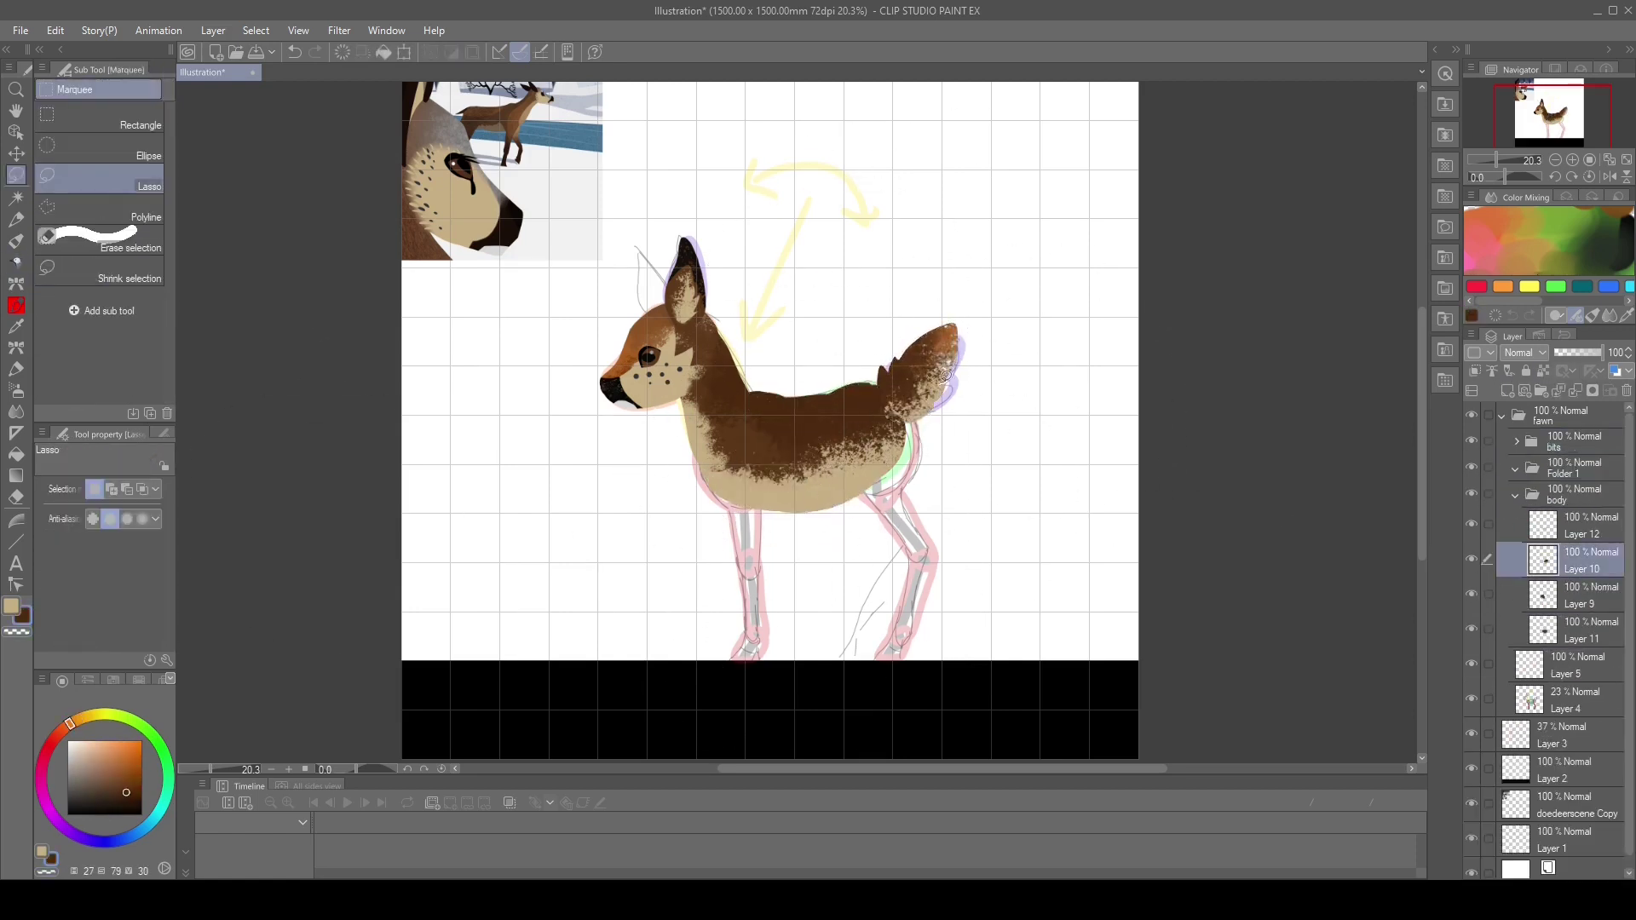
Create a new layer in Folder 1, lasso the shoulder and upper foreleg and paint them with brown fur
left_click(1517, 607)
left_click(1515, 494)
left_click(1565, 469)
left_click(1508, 390)
left_click_drag(750, 412, 738, 515)
key("b")
Rename Folder 1 as a limbs folder and move it above the bits folder
double_click(1564, 474)
type("libs")
left_click_drag(1564, 474, 1564, 433)
Lock the transparent pixels of the upper foreleg layer and clear the selection
left_click(1568, 474)
left_click(1544, 371)
key("m")
key("ctrl+d")
Create a new layer, lasso the middle segment of the foreleg and paint it with textured brown fur
left_click(1508, 390)
mouse_move(747, 492)
left_mouse_down()
mouse_move(738, 579)
mouse_move(757, 567)
left_mouse_up()
key("b")
left_click(741, 517)
left_click(725, 494)
key("m")
key("ctrl+d")
Create a new layer and paint the lower foreleg brown with beige patches
key("ctrl+shift+n")
key("b")
left_click(695, 536)
key("m")
key("ctrl+d")
Create a new layer, lasso and fill the front hoof in near-black, and lock the layer's transparent pixels
key("ctrl+shift+n")
left_click_drag(759, 641, 744, 658)
key("b")
left_click_drag(767, 539, 694, 564)
key("m")
left_click_drag(767, 649, 676, 649)
key("alt+Delete")
key("ctrl+d")
left_click(1544, 371)
Rename the foreleg folder as forelimb and create a new folder named hindlimb
double_click(1554, 448)
type("forelimb")
left_click(1540, 391)
double_click(1553, 448)
type("hindlimb")
key("Return")
Create a new layer in the hindlimb folder, lasso the thigh and paint it with brown fur
key("ctrl+shift+n")
mouse_move(876, 388)
left_mouse_down()
mouse_move(880, 506)
mouse_move(924, 558)
mouse_move(886, 470)
mouse_move(914, 632)
mouse_move(921, 617)
left_mouse_up()
key("b")
key("m")
Create a new layer and paint the middle segment of the hind leg with brown sampled from the foreleg
key("ctrl+shift+n")
key("b")
left_click(750, 556, "alt")
key("ctrl+d")
key("m")
key("b")
left_click(1523, 633)
left_click(1559, 472)
Create a new layer, lasso the lower hind leg down to the hoof and paint it with brown fur
key("ctrl+shift+n")
key("m")
key("b")
left_click_drag(920, 580, 855, 694)
key("m")
key("b")
left_click_drag(905, 623, 891, 649)
key("m")
Create a new layer for the hind hoof, lock its transparent pixels and paint it with the front hoof's dark colour
key("ctrl+shift+n")
left_click(1474, 371)
left_click(1475, 371)
left_click(1543, 371)
key("b")
left_click(738, 650, "alt")
left_click(18, 178)
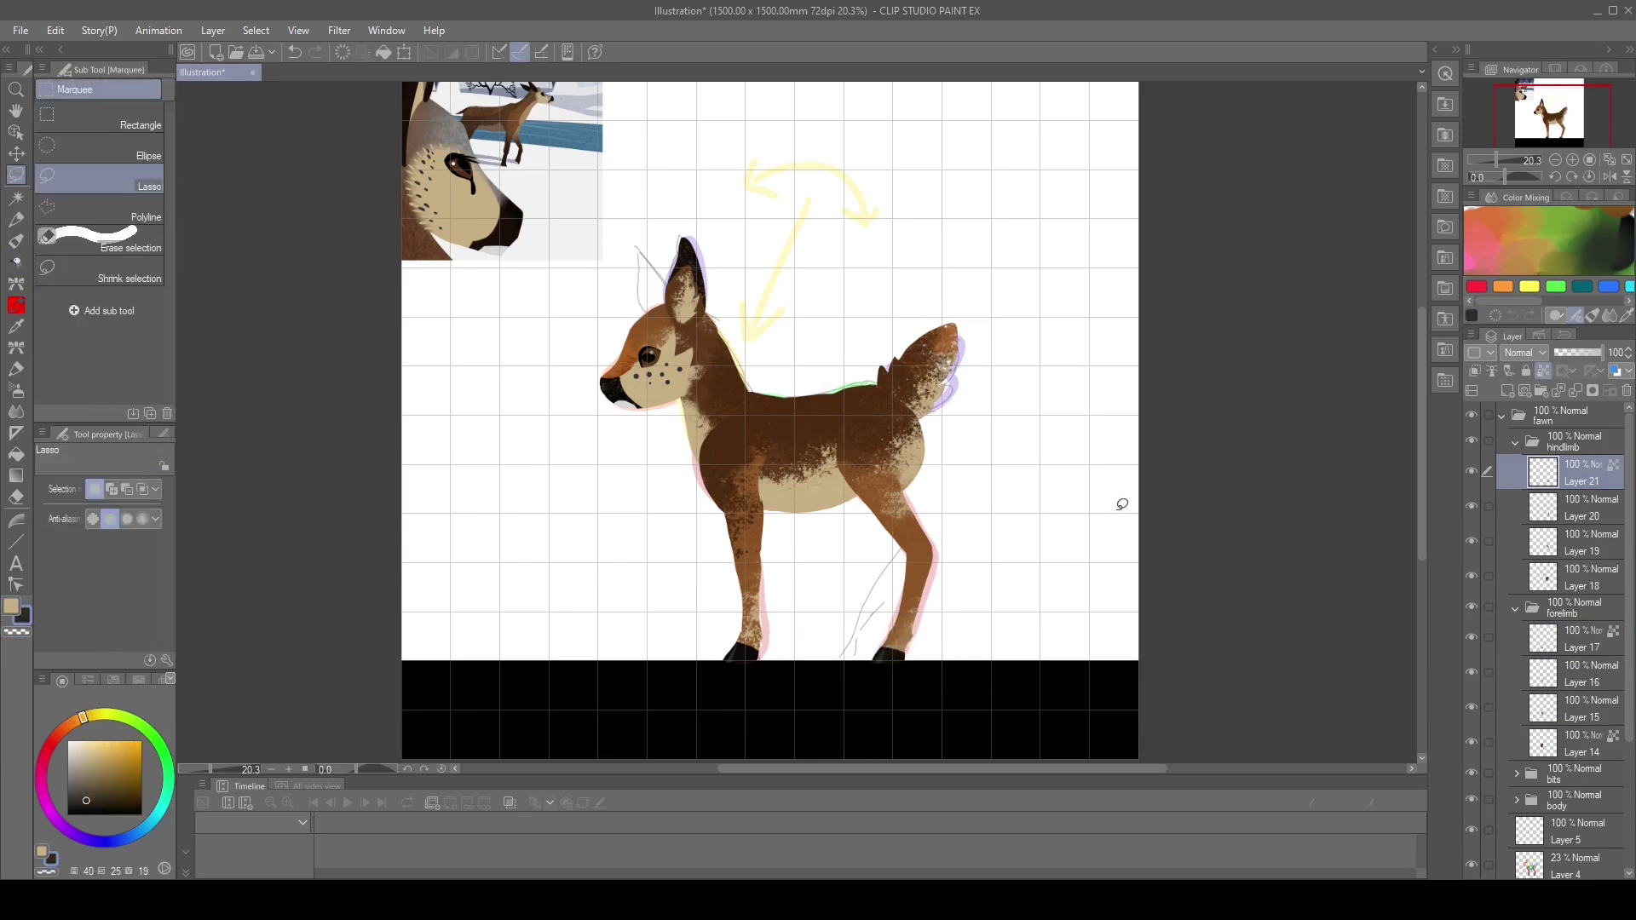
Collapse the hindlimb and forelimb folders and hide the sketch layers Layer 3, Layer 4 and Layer 5
left_click(1515, 443)
left_click(1517, 468)
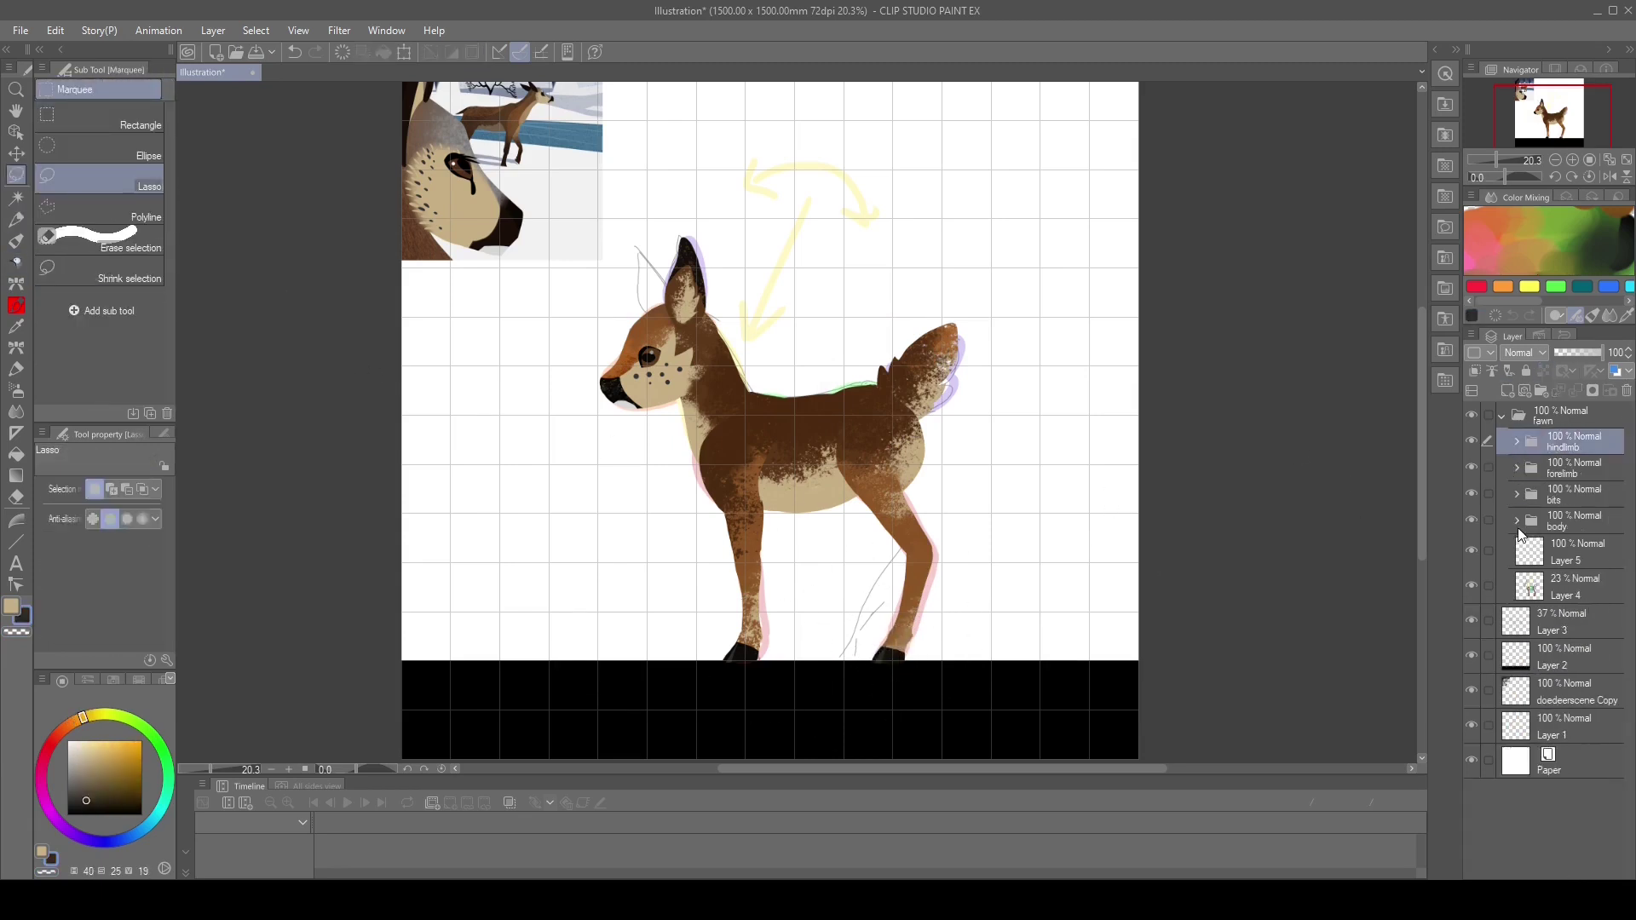
left_click(1472, 586)
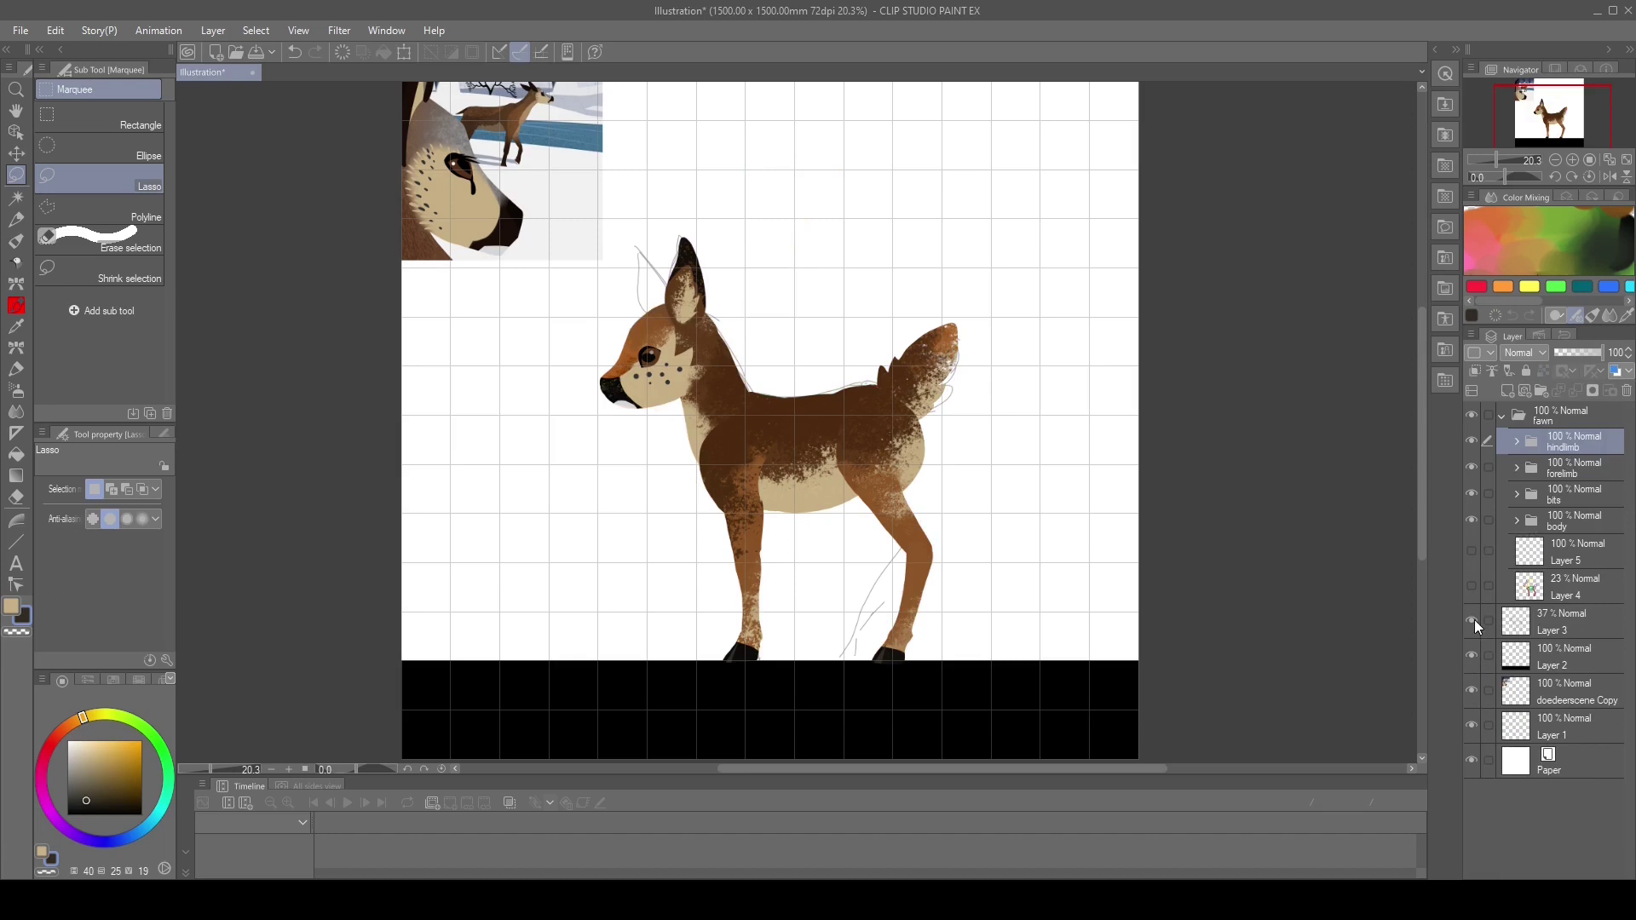
left_click(1472, 621)
Hide the body part folders to check Layer 5, delete that layer and show the folders again
left_click(1471, 586)
left_click_drag(1472, 586, 1471, 494)
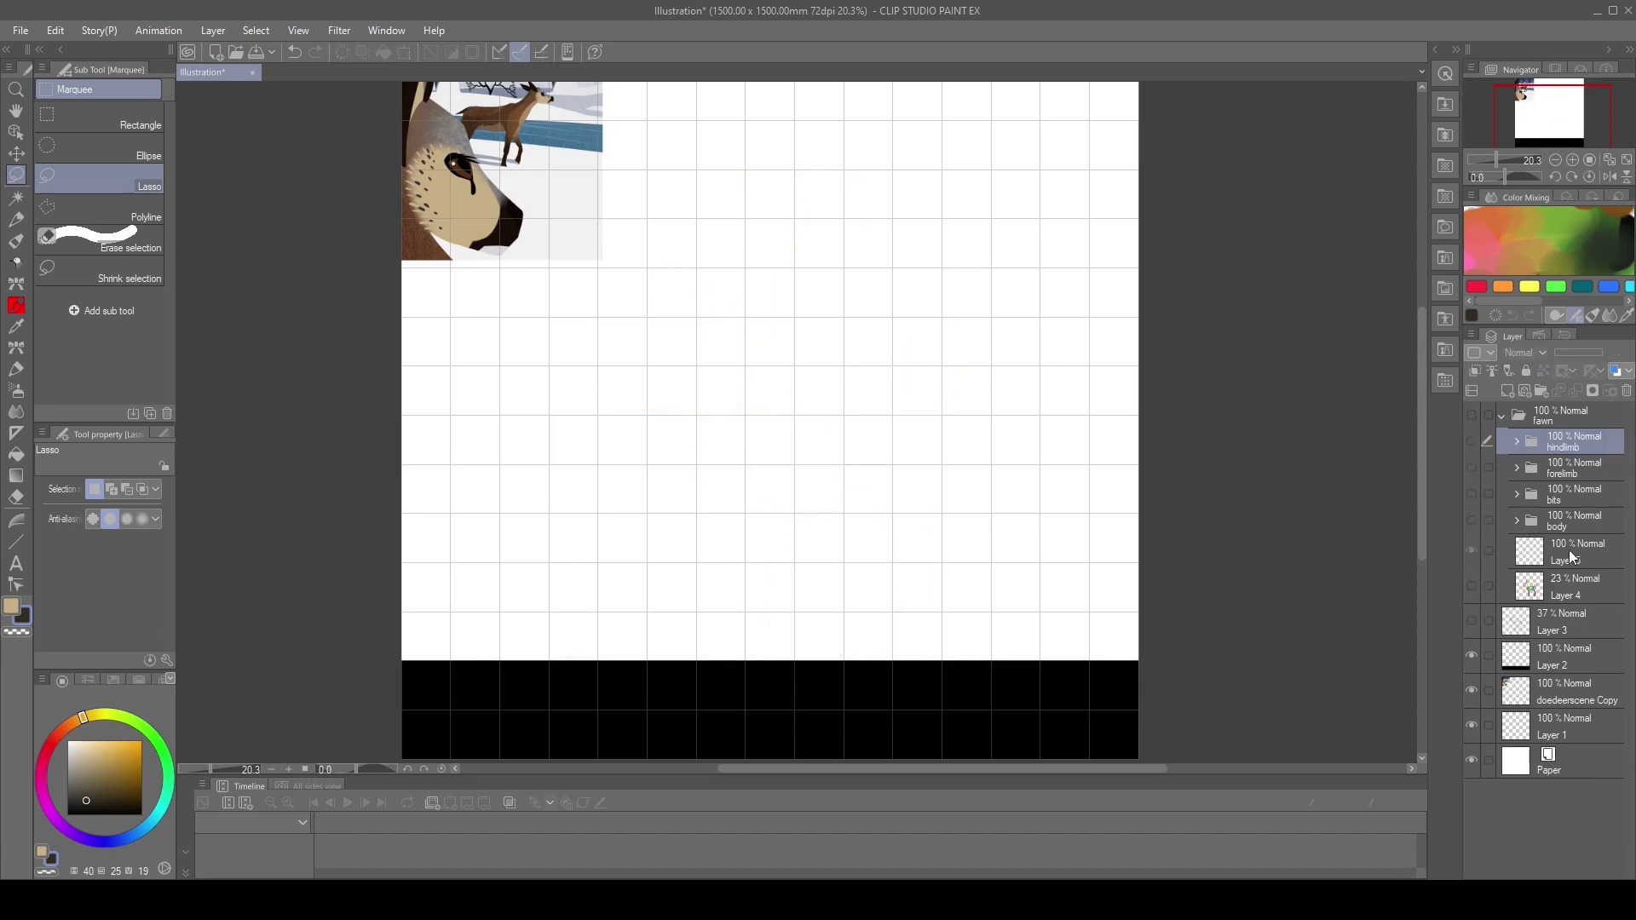
left_click(1627, 391)
left_click_drag(1475, 519, 1472, 416)
Expand the bits folder and duplicate the EAR layer to make a backside_ear layer
left_click(1535, 514)
left_click(1473, 494)
left_click(1473, 495)
left_click(1577, 494)
left_click(1516, 494)
left_click(1534, 561)
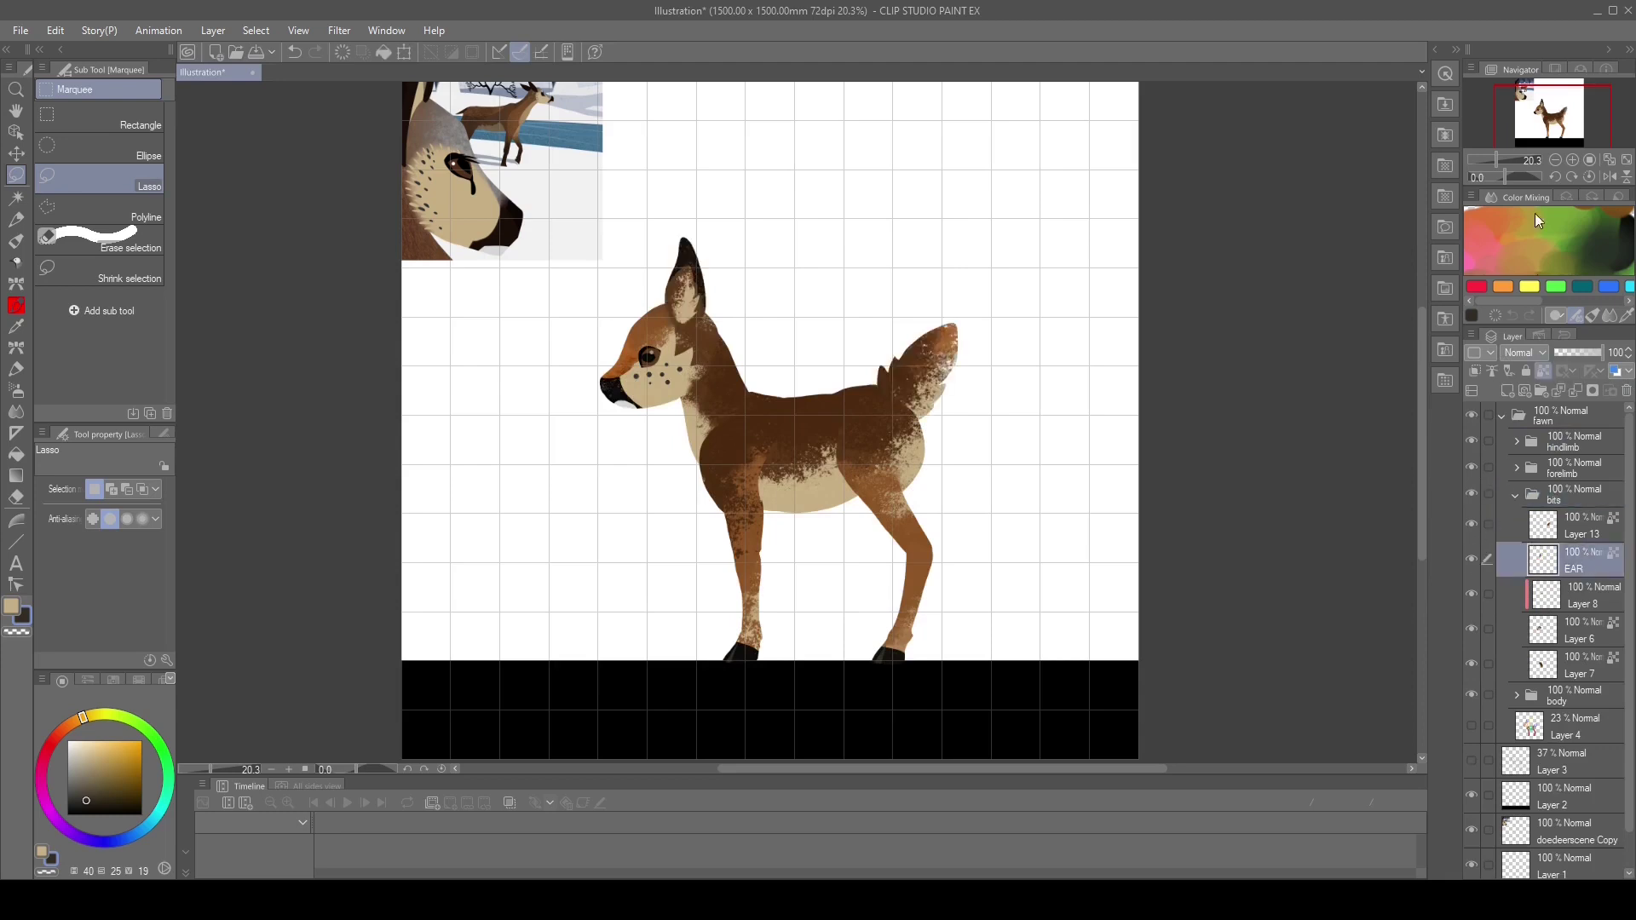
key("ctrl+c")
key("ctrl+v")
Paint over the inner fur on the backside_ear layer with dark brown to form the back of the ear
left_click(1510, 390)
left_click(17, 219)
mouse_move(673, 324)
left_mouse_down()
mouse_move(647, 286)
mouse_move(682, 322)
left_mouse_up()
key("ctrl+e")
key("ctrl+z")
key("ctrl+z")
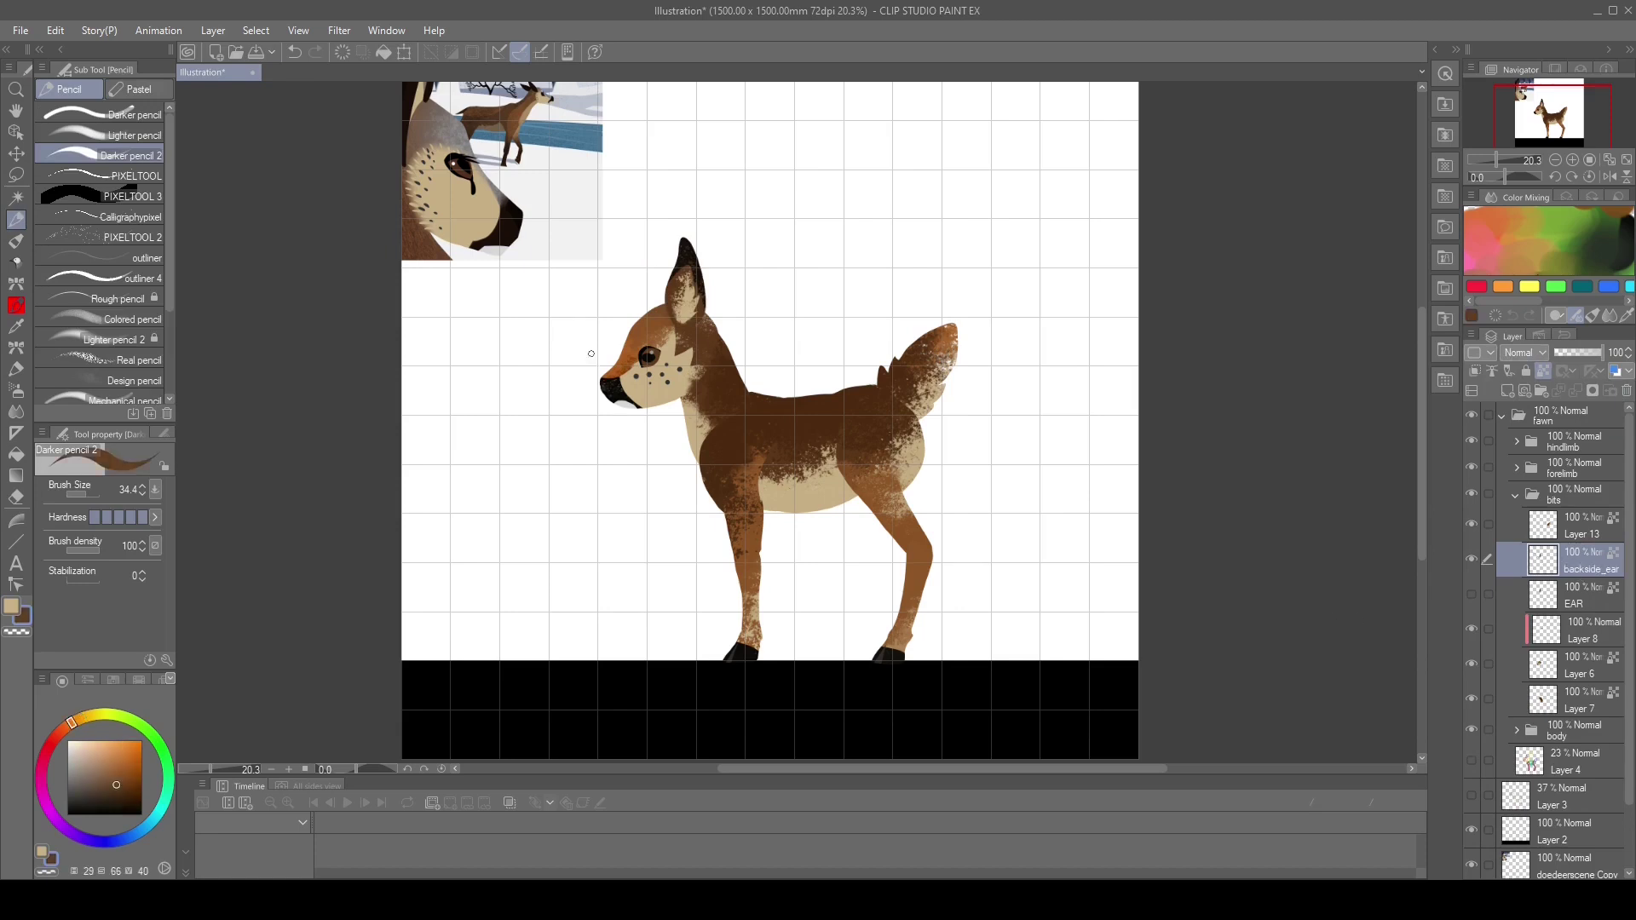
key("b")
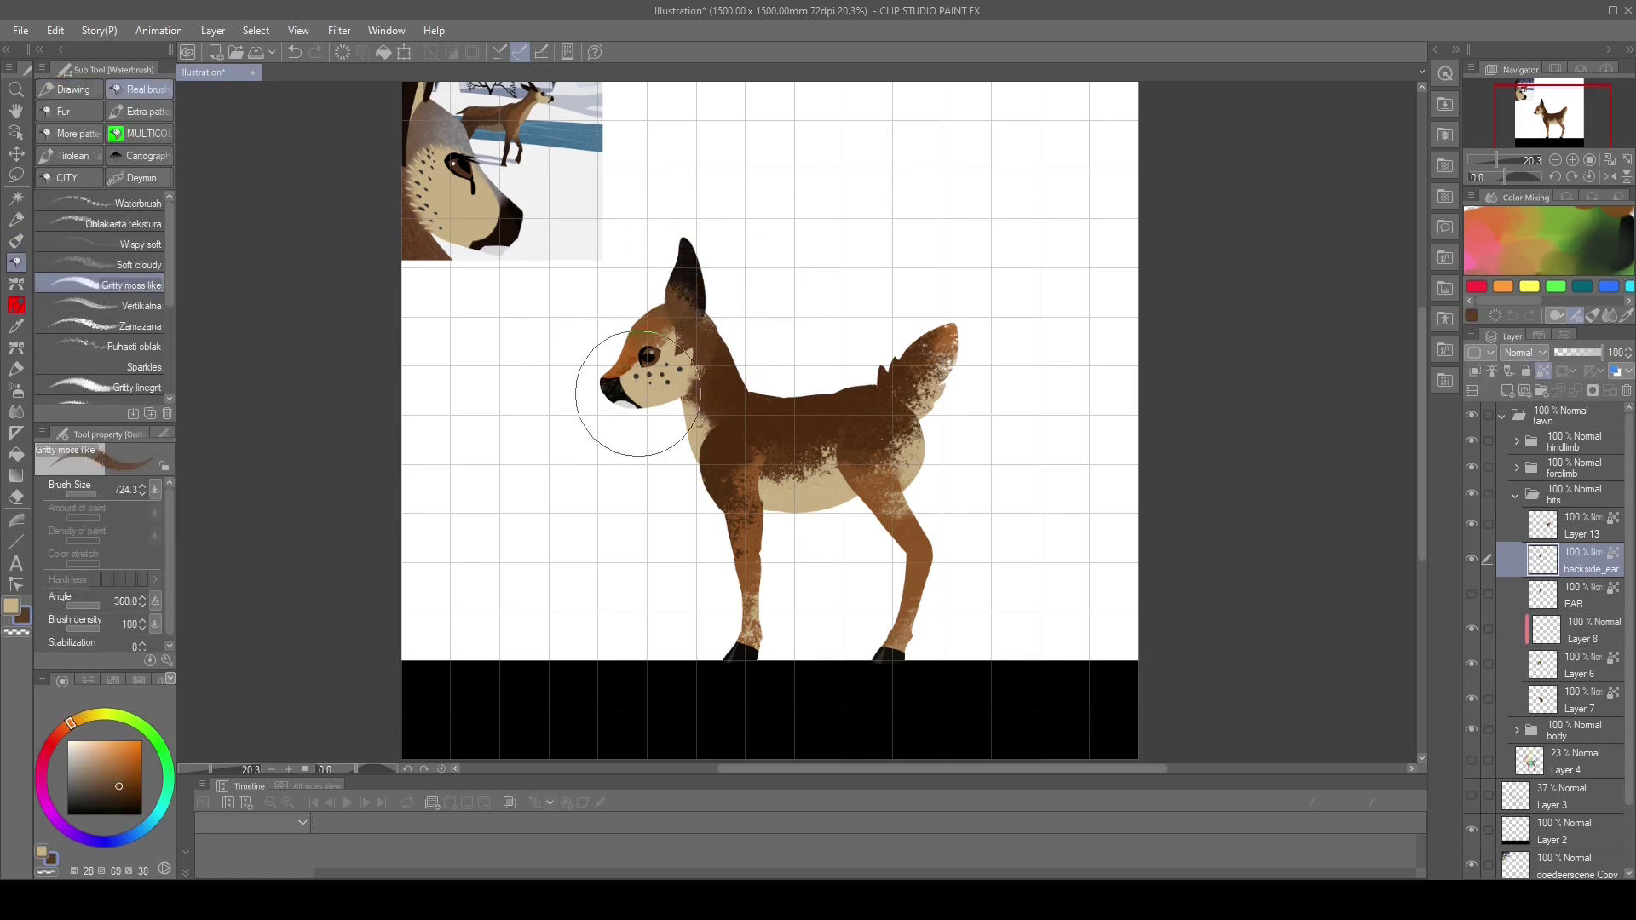
key("m")
Name the four layers in the forelimb folder 1 to 4 and duplicate all of them
left_click(1514, 496)
left_click(1516, 468)
left_click(1568, 603)
left_click(1576, 500, "shift")
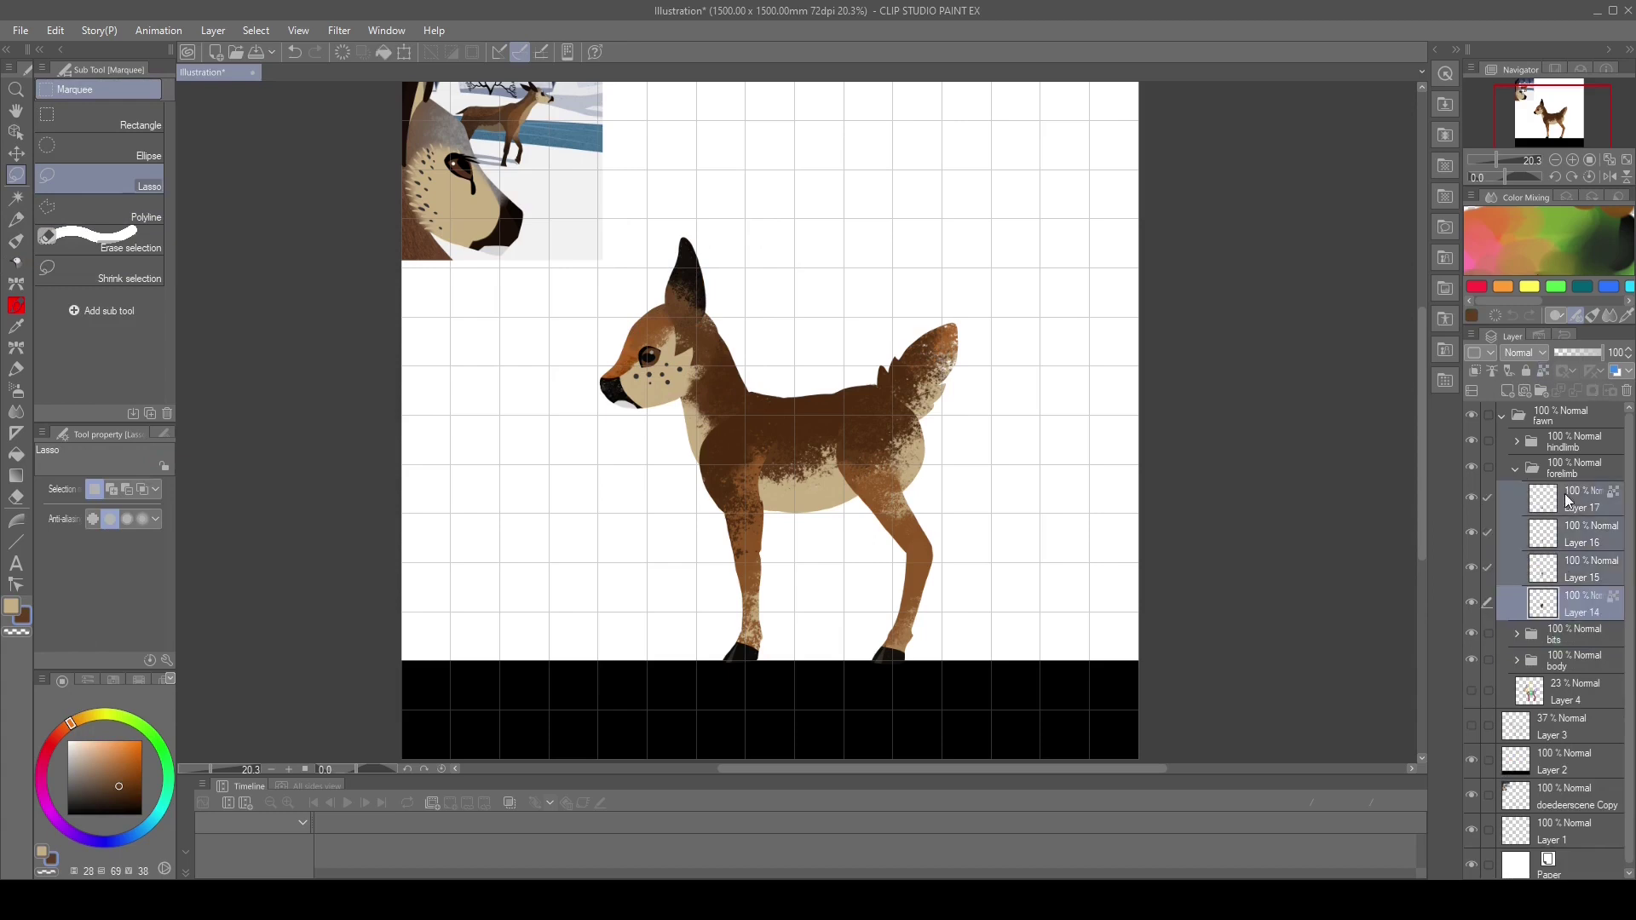
left_click(1568, 612)
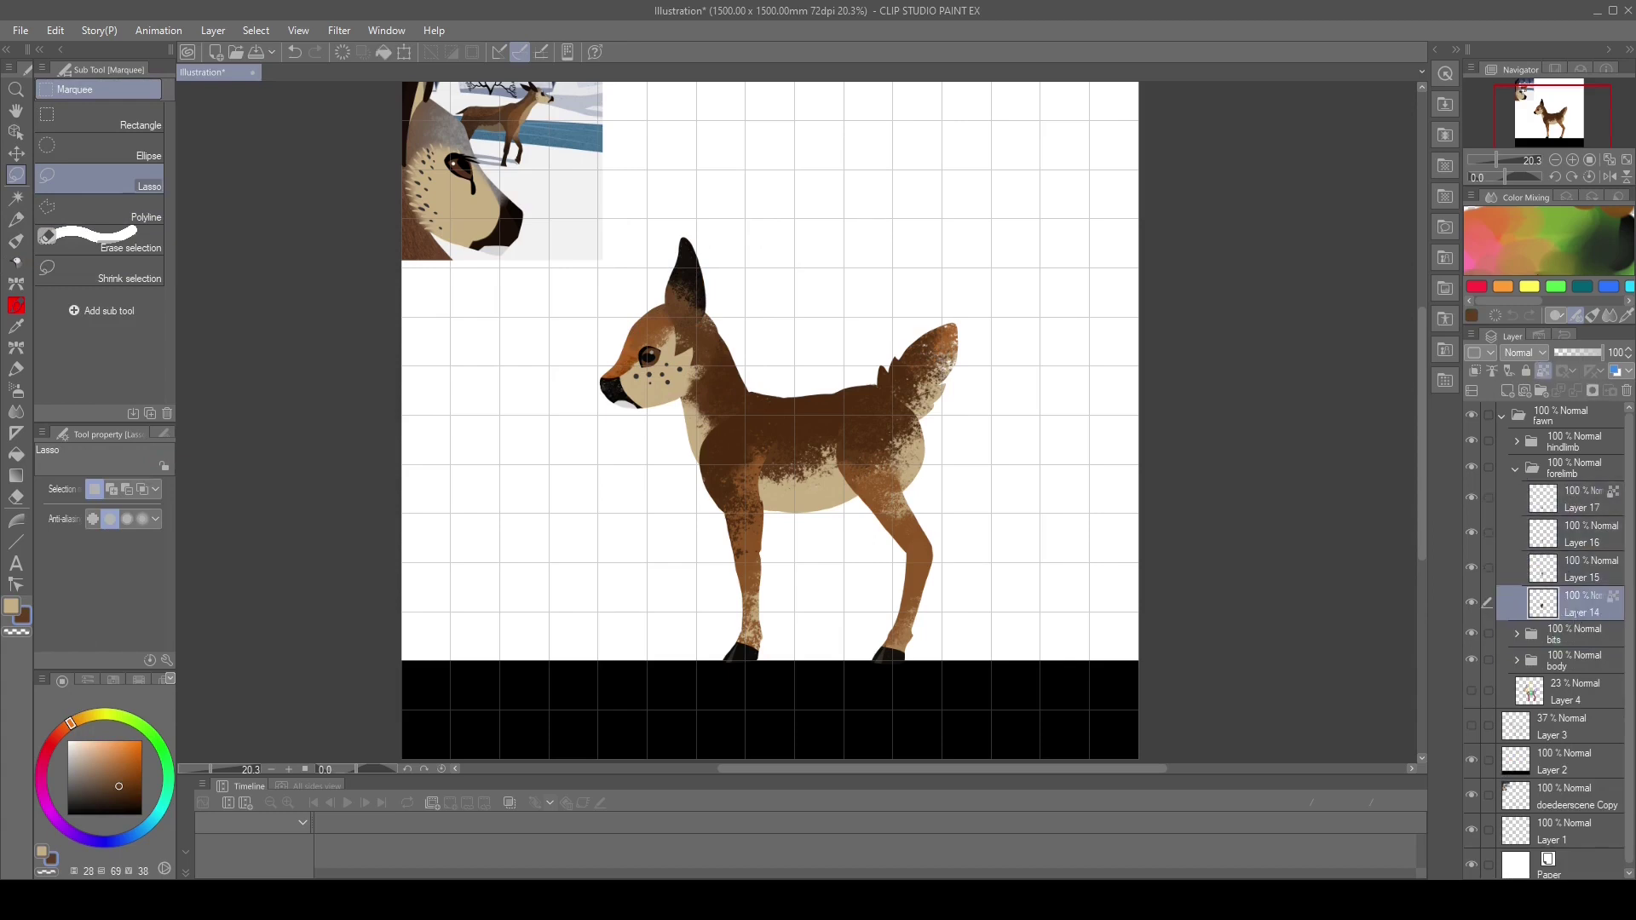
left_click(1582, 503, "shift")
left_click(1581, 503)
left_click(1565, 596)
left_click(1594, 500, "shift")
key("ctrl+c")
key("ctrl+v")
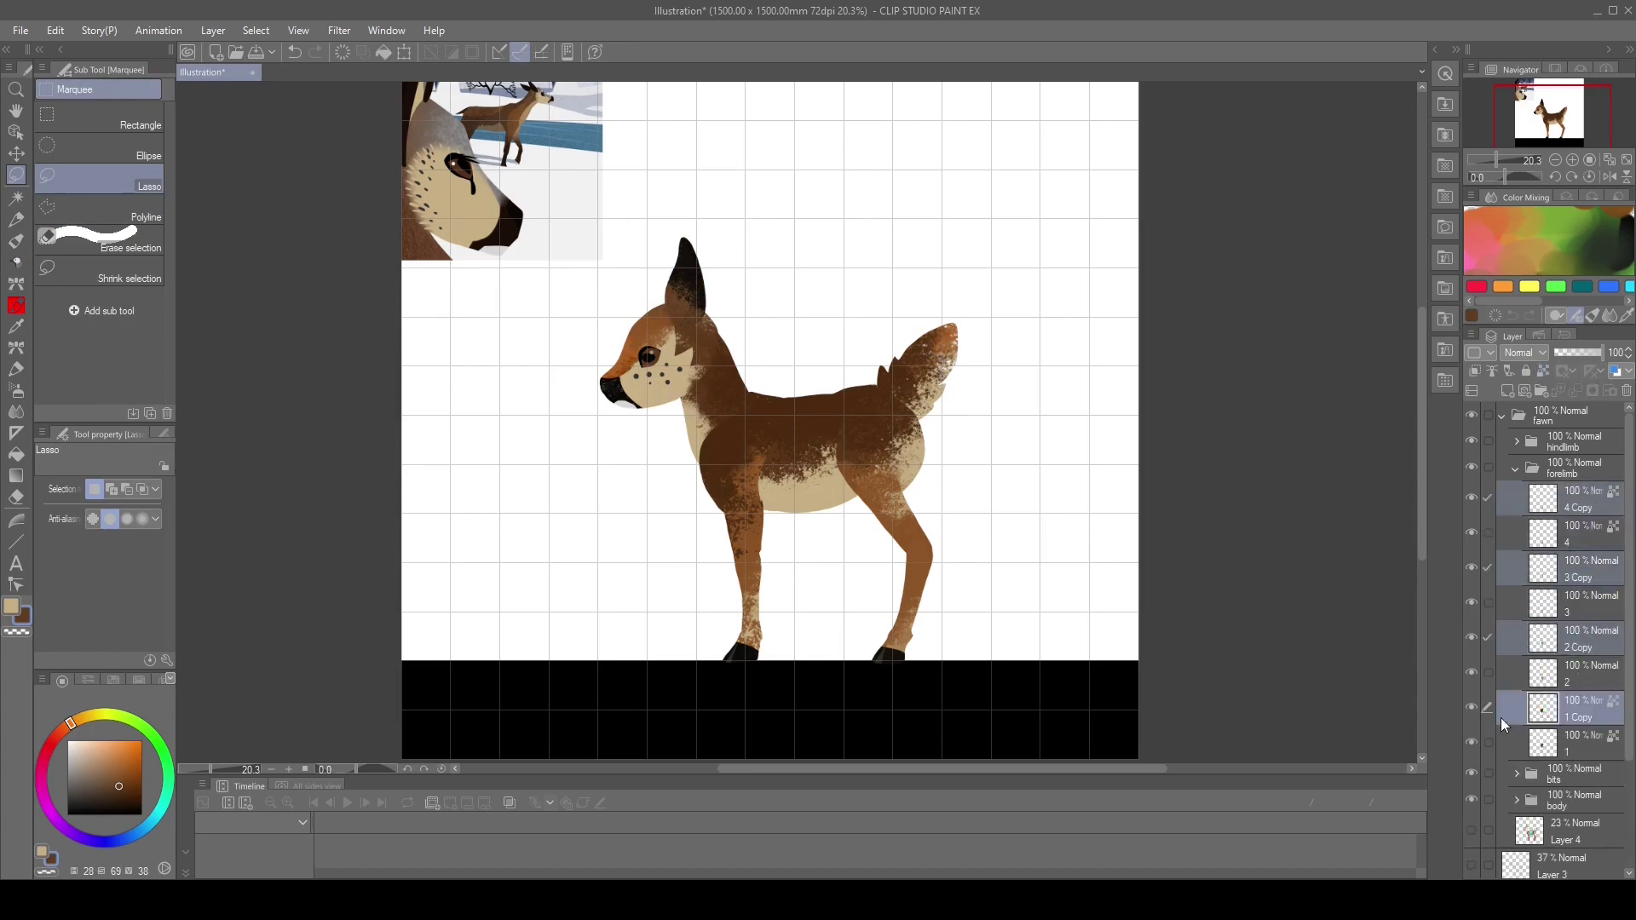
Hide the original forelimb layers 1, 2, 3 and 4, keeping their copies shown
left_click(1471, 742)
left_click(1471, 673)
left_click(1471, 602)
left_click(1471, 533)
Brush light tan fur texture over the copied forelimb layers from shoulder to hoof with the Gritty moss like brush
left_click(1568, 569)
left_click(1568, 707)
key("b")
left_click_drag(742, 479, 738, 511)
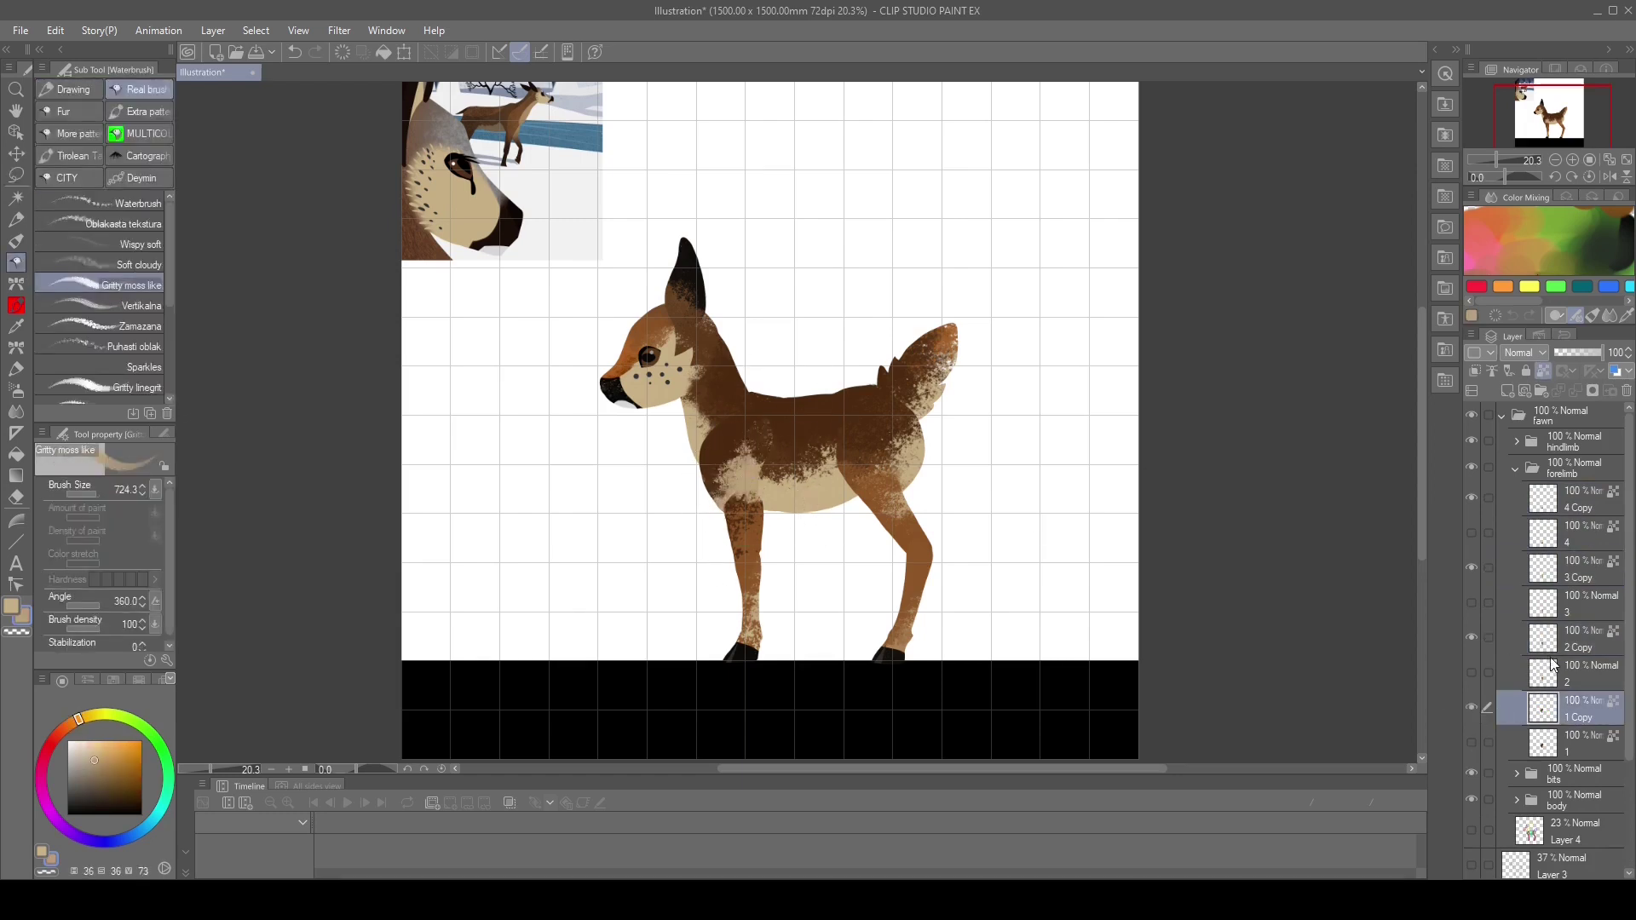
left_click(1552, 643)
left_click(762, 497)
left_click(1552, 609)
left_click(1552, 573)
left_click(790, 558)
left_click(1552, 503)
left_click_drag(795, 608, 754, 637)
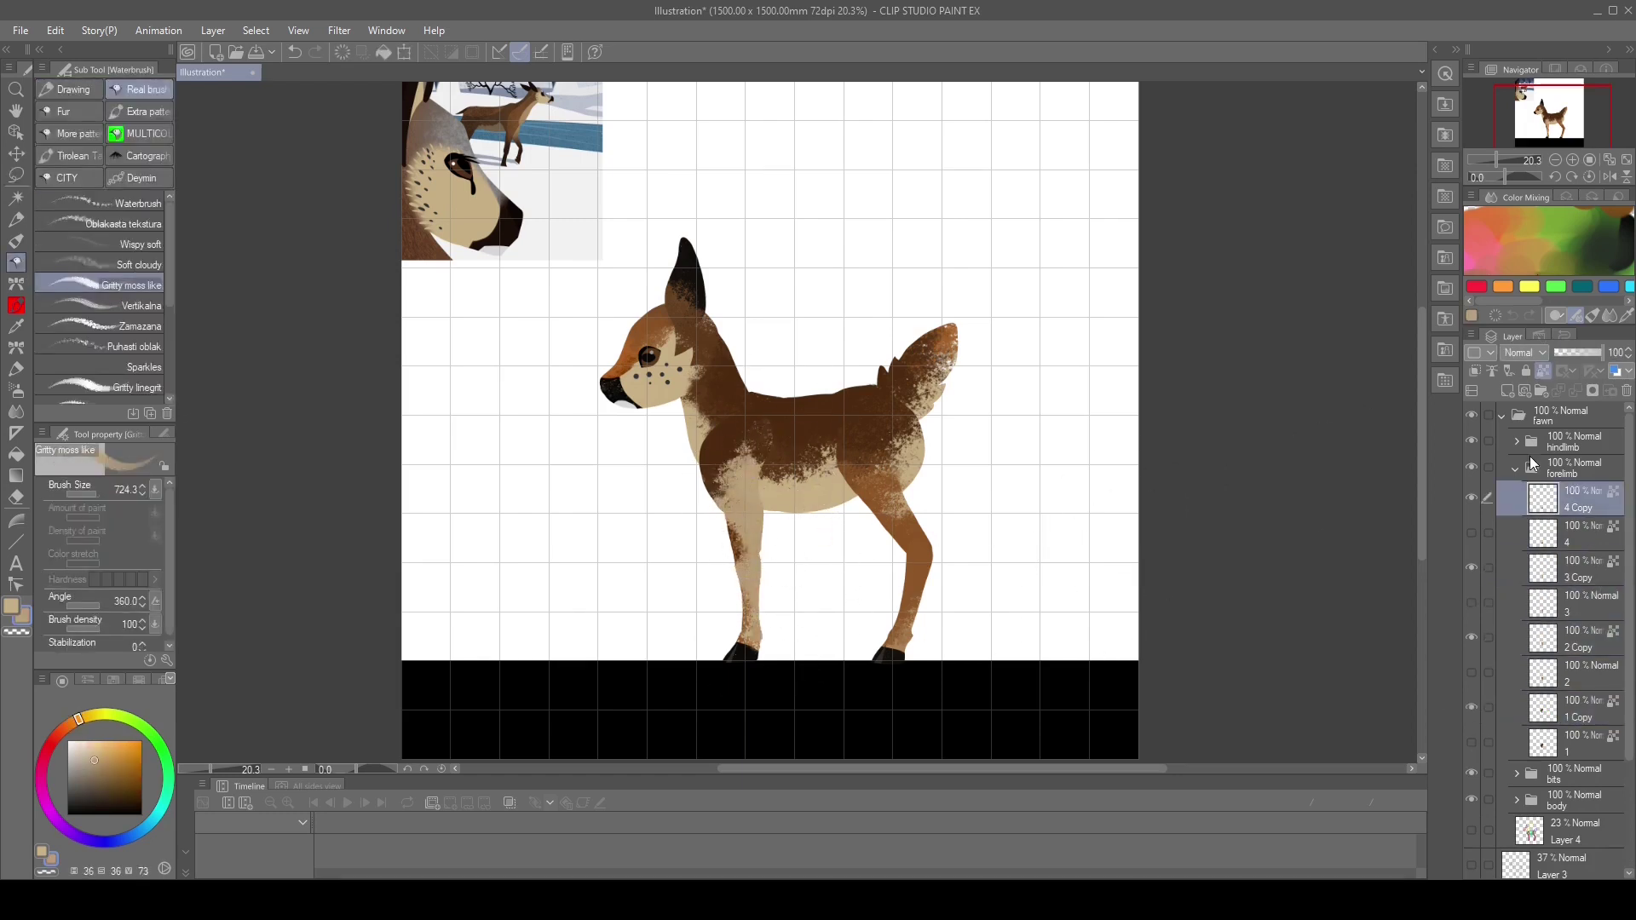
Number the hindlimb folder's layers up to 4 and duplicate them, with the originals hidden
left_click(1514, 474)
left_click(1516, 441)
left_click(1590, 549)
double_click(1582, 481)
type("4")
left_click(1573, 583, "shift")
left_click(1471, 573)
Brush light tan fur texture over the copied hindlimb layers from thigh to hoof
left_click(1577, 681)
left_click(1577, 541)
left_click_drag(932, 461, 895, 473)
left_click(1577, 611)
key("alt+bracketright")
key("alt+bracketright")
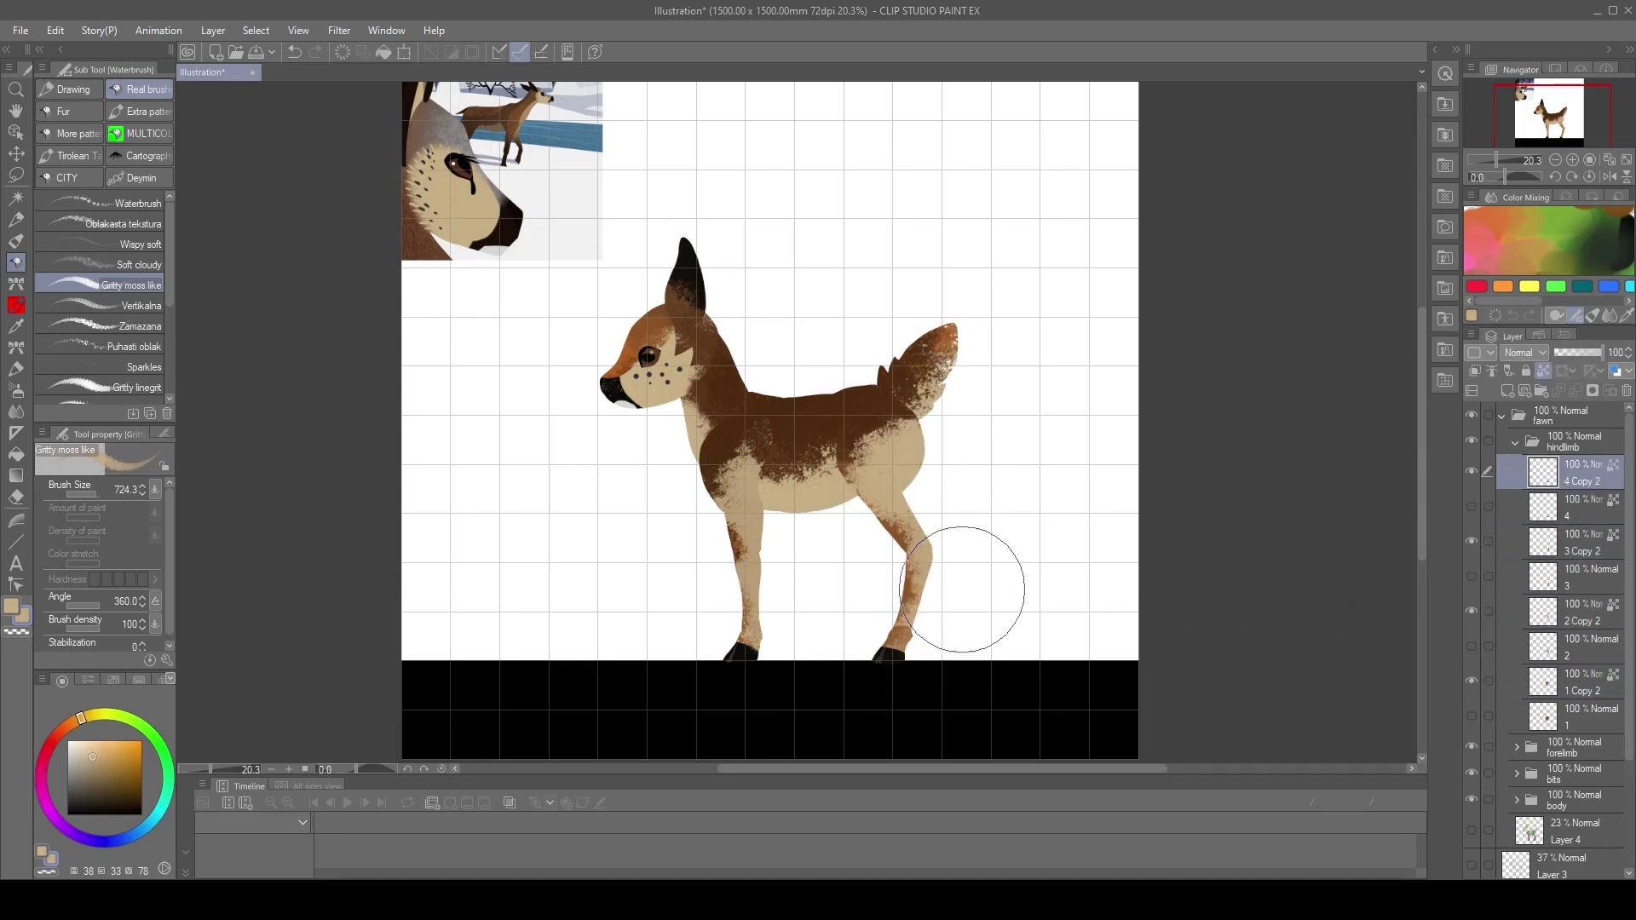
Switch to the Darker pencil 2 brush and select the forelimb's 4 Copy hoof layer
key("p")
left_click(744, 649, "ctrl+shift")
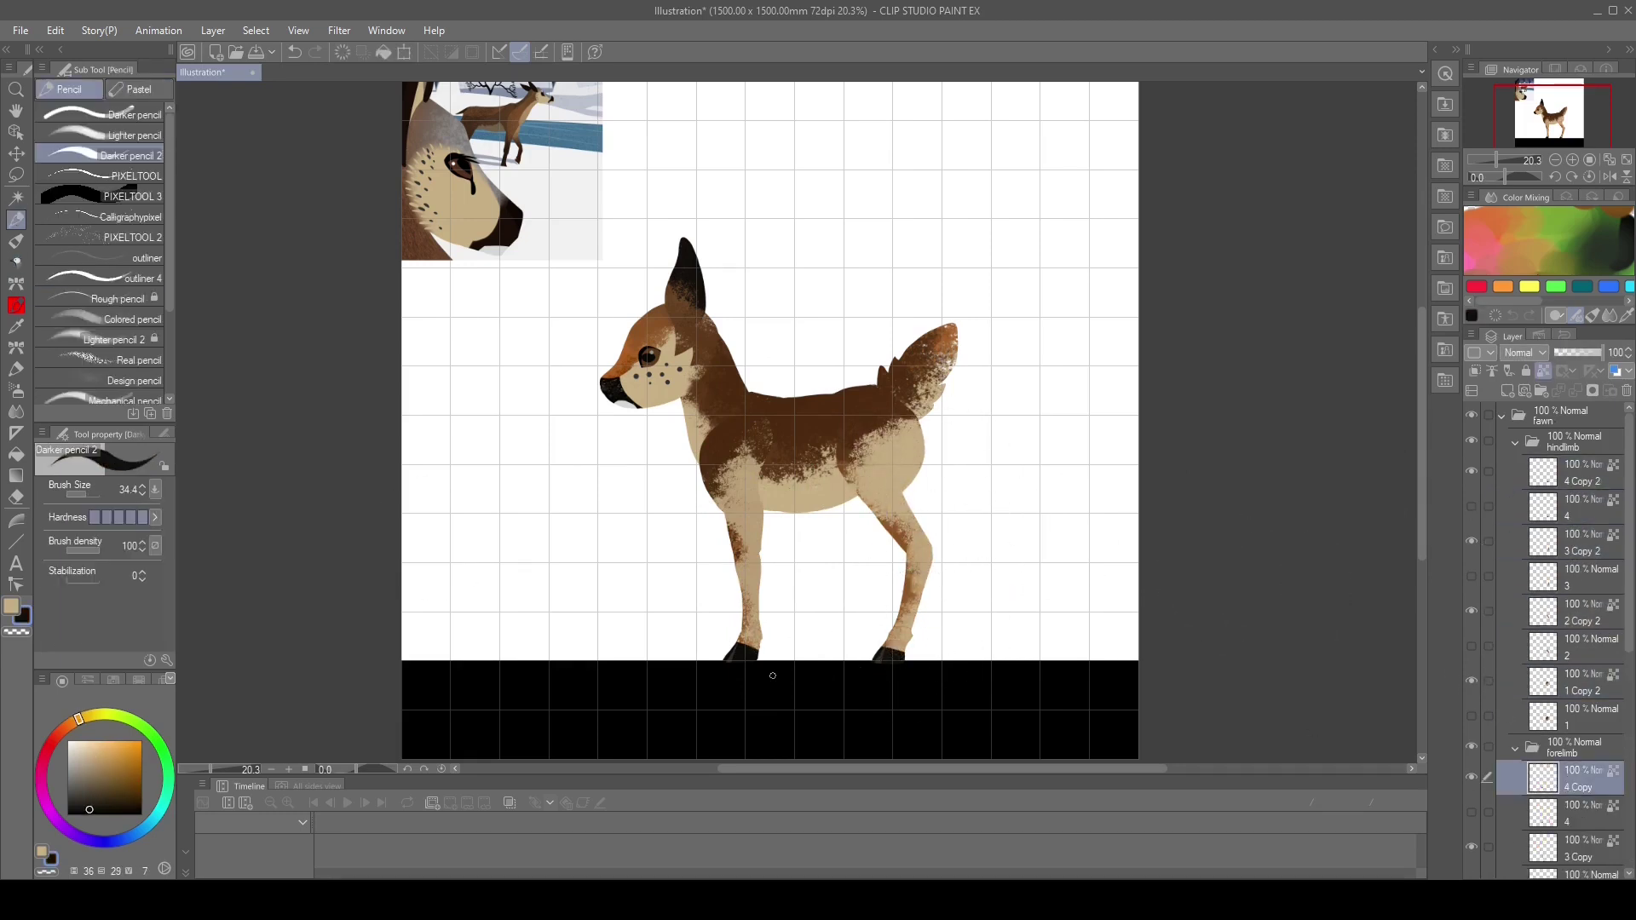
scroll(779, 472, "down", 3)
scroll(1559, 644, "down", 5)
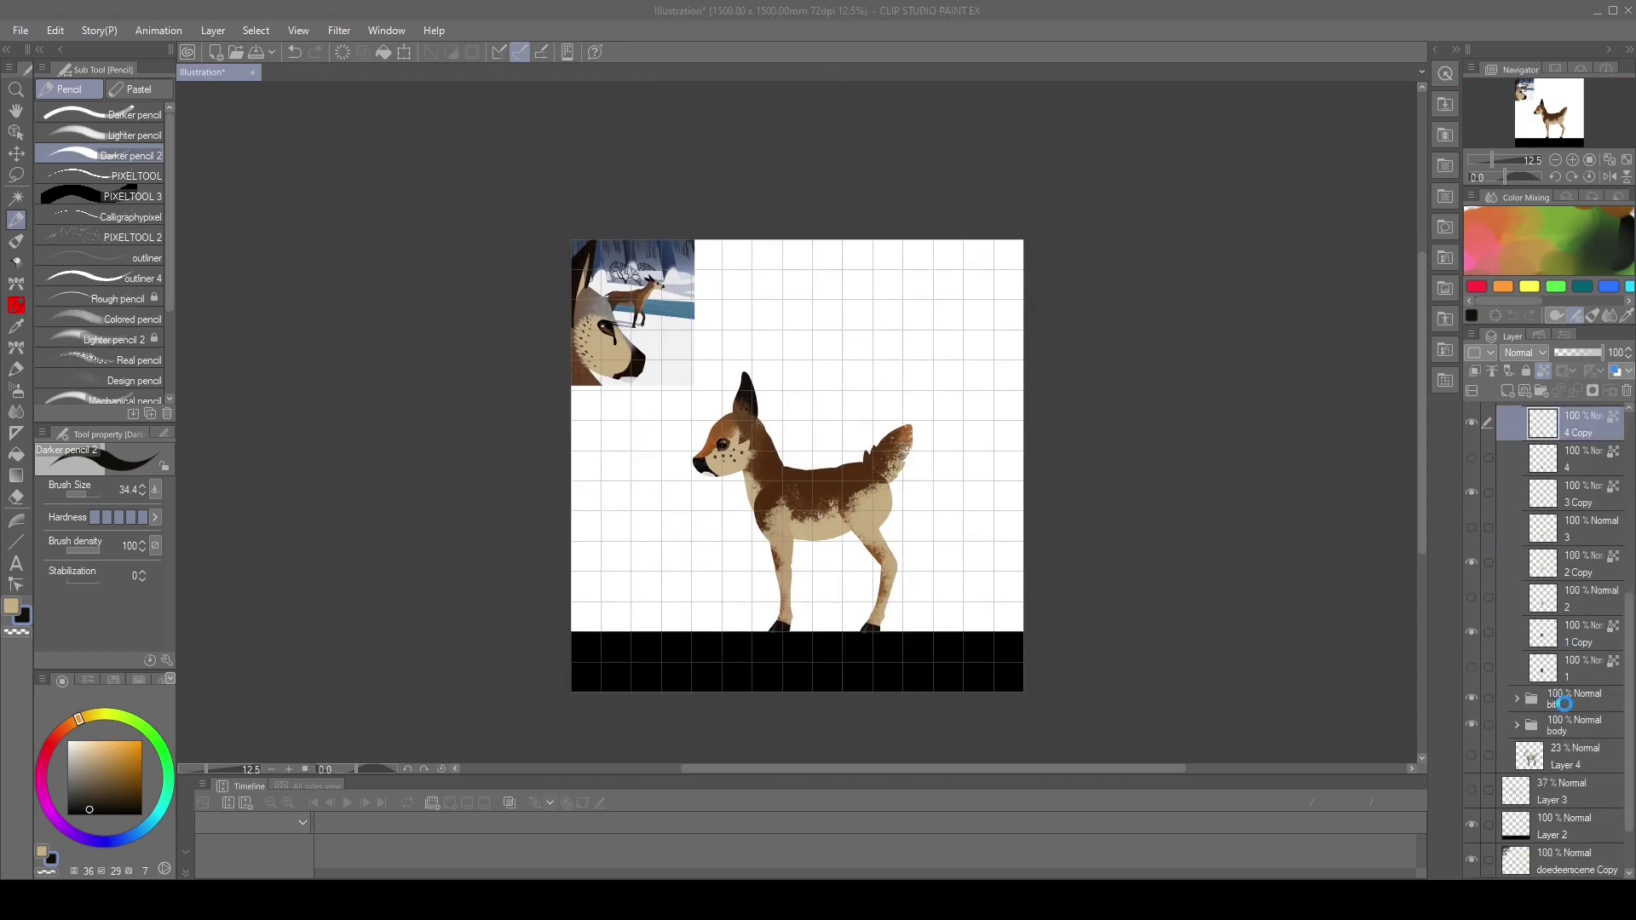
Collapse the fawn folder and move the whole fawn to the right edge of the canvas
scroll(1556, 733, "down", 2)
scroll(1548, 697, "up", 1)
left_click(1518, 614)
scroll(1520, 614, "up", 3)
left_click(1506, 416)
key("k")
scroll(757, 497, "up", 2)
left_click_drag(782, 523, 914, 523)
left_click(1502, 415)
left_click(1473, 520)
left_click(1473, 520)
left_click(1503, 415)
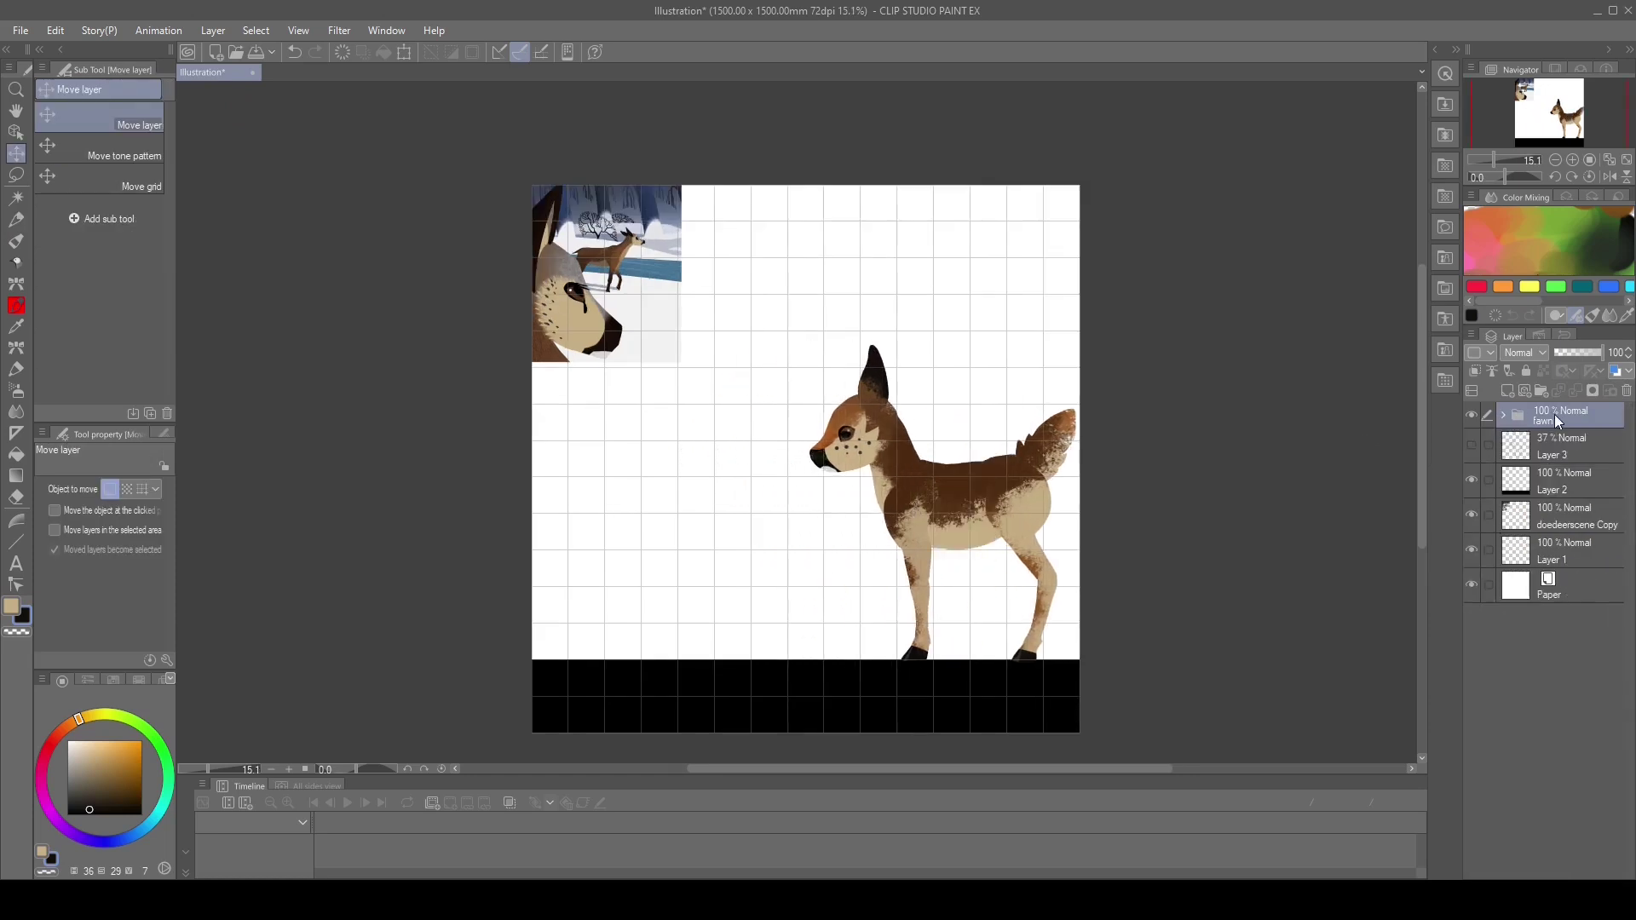
Duplicate the fawn folder and expand the copy to show its body part folders
key("ctrl+v")
left_click(1502, 441)
left_click(1502, 417)
left_click(1502, 521)
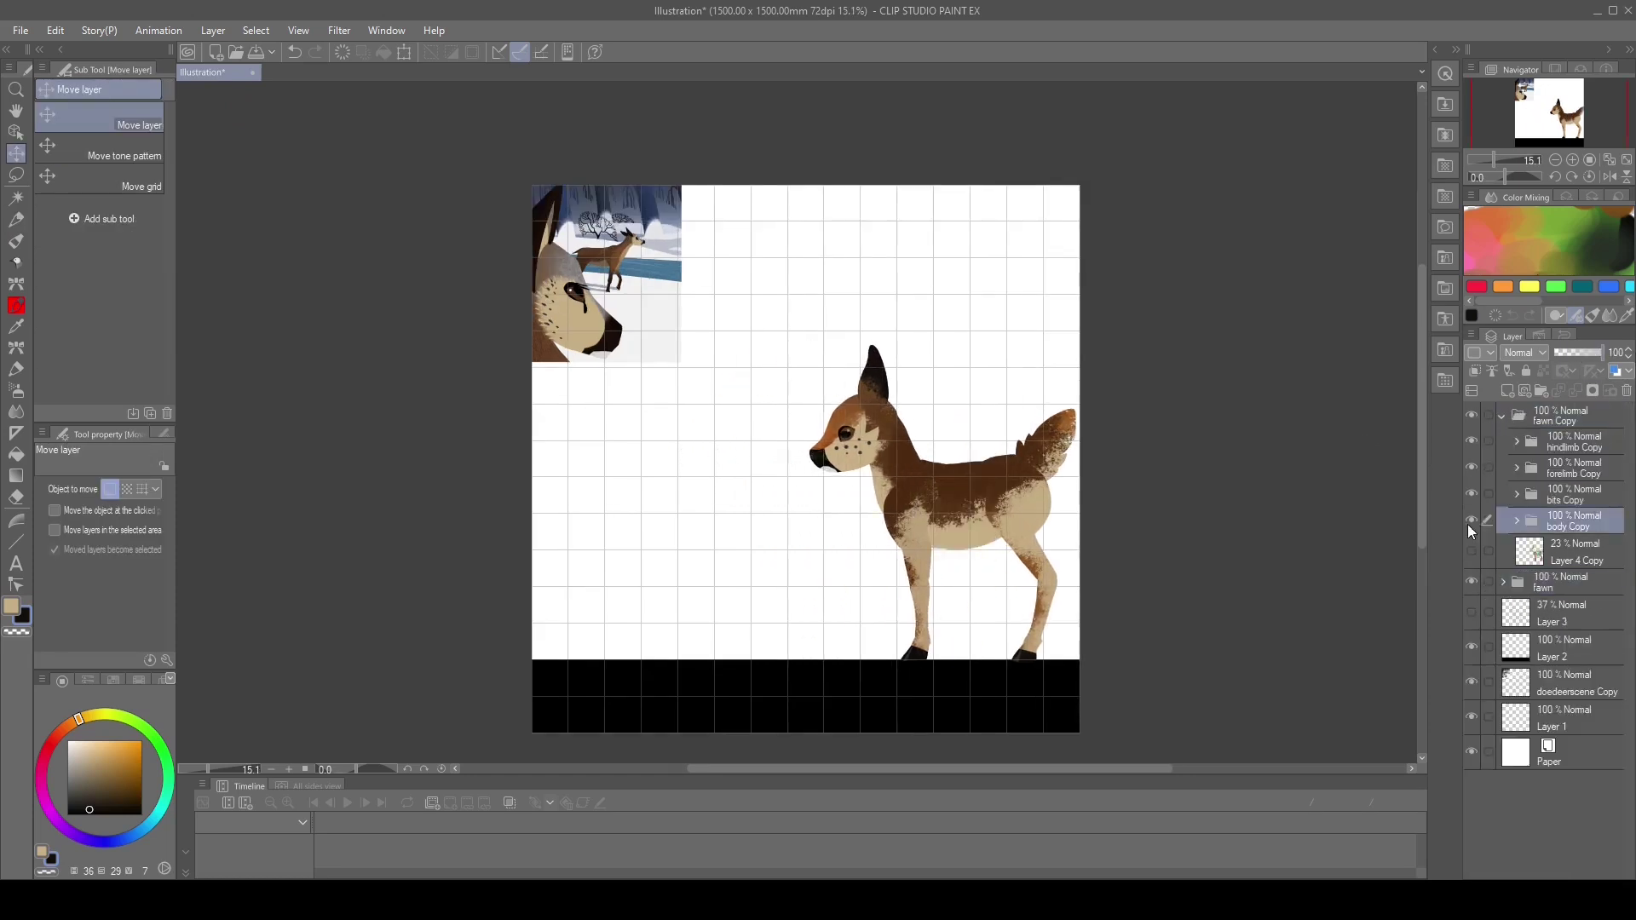
Spread the four body pieces in the body Copy folder across the empty canvas area above the fawn
left_click(1516, 520)
left_click(1558, 561)
left_click_drag(1019, 511, 1054, 205)
left_click(1553, 595)
left_click_drag(983, 477, 1017, 297)
left_click(1553, 621)
left_click_drag(979, 518, 930, 250)
left_click(1585, 657)
left_click_drag(939, 406, 773, 246)
left_click(1515, 522)
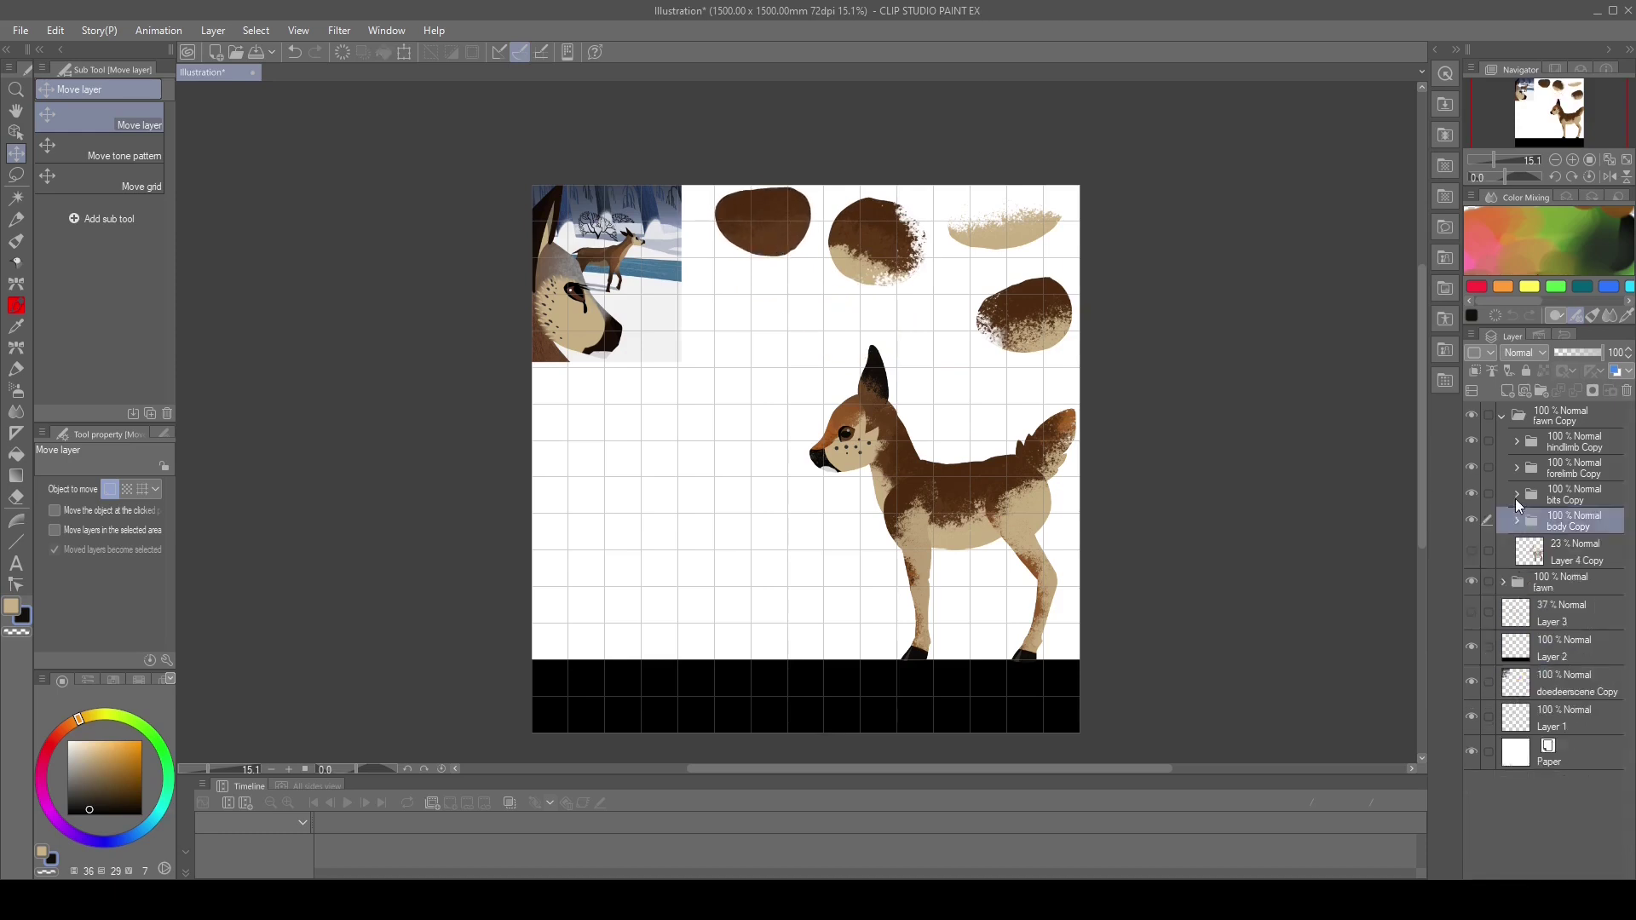
Move the tail on Layer 13 Copy to the canvas's upper-left corner and hide the doedeerscene Copy reference
left_click(1515, 495)
left_click(1544, 525)
left_click_drag(1071, 476, 560, 243)
scroll(1559, 725, "down", 2)
left_click(1471, 860)
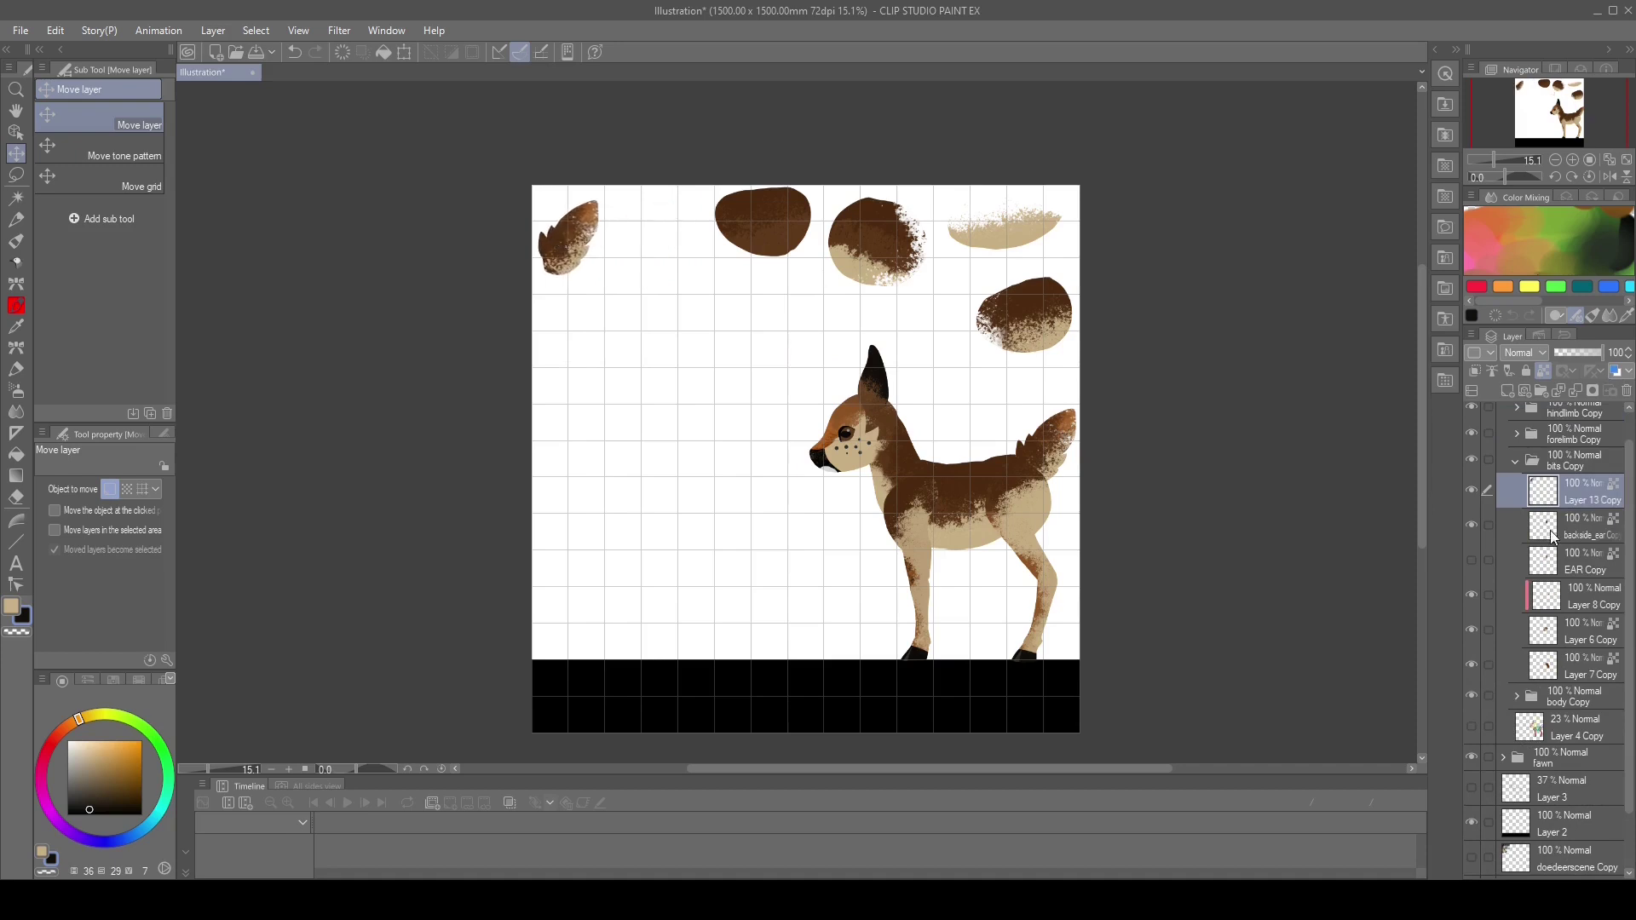
left_click(1567, 629)
left_click_drag(853, 436, 679, 363)
key("ctrl+z")
Merge Layer 8 Copy down into Layer 6 Copy and move the head beside the tail piece
left_click(1568, 594)
key("ctrl+e")
left_click_drag(853, 447, 652, 249)
Move the backside_ear and EAR copies together to the empty space below the tail piece
left_click(1555, 535)
left_click(1488, 560)
left_click_drag(874, 385, 569, 338)
scroll(573, 343, "up", 2)
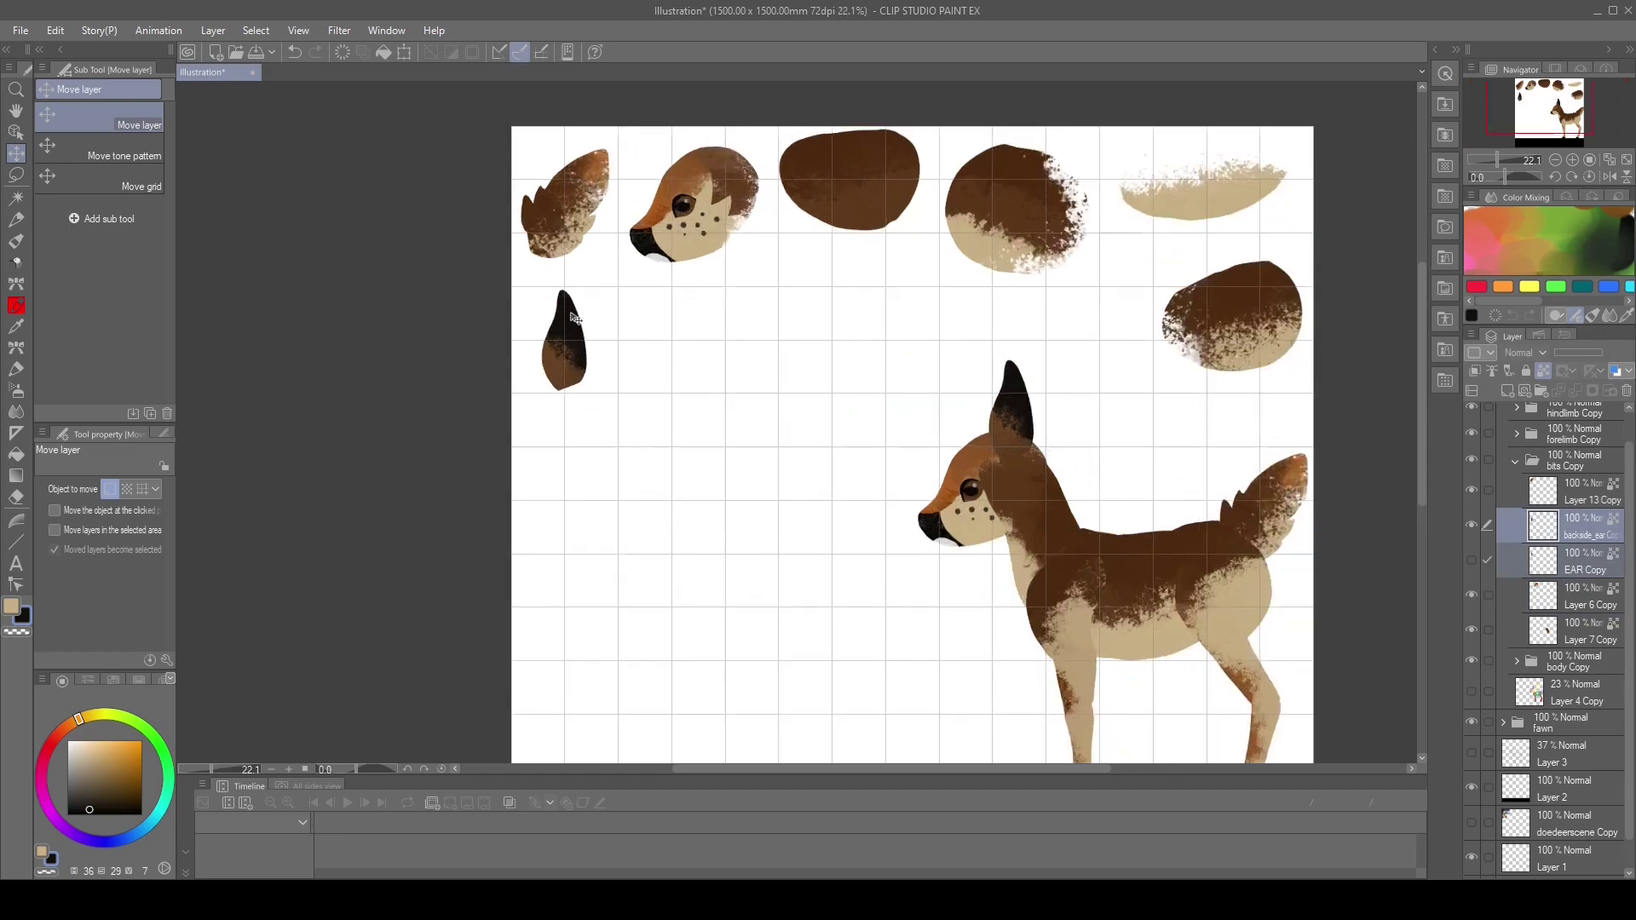
scroll(573, 343, "down", 1)
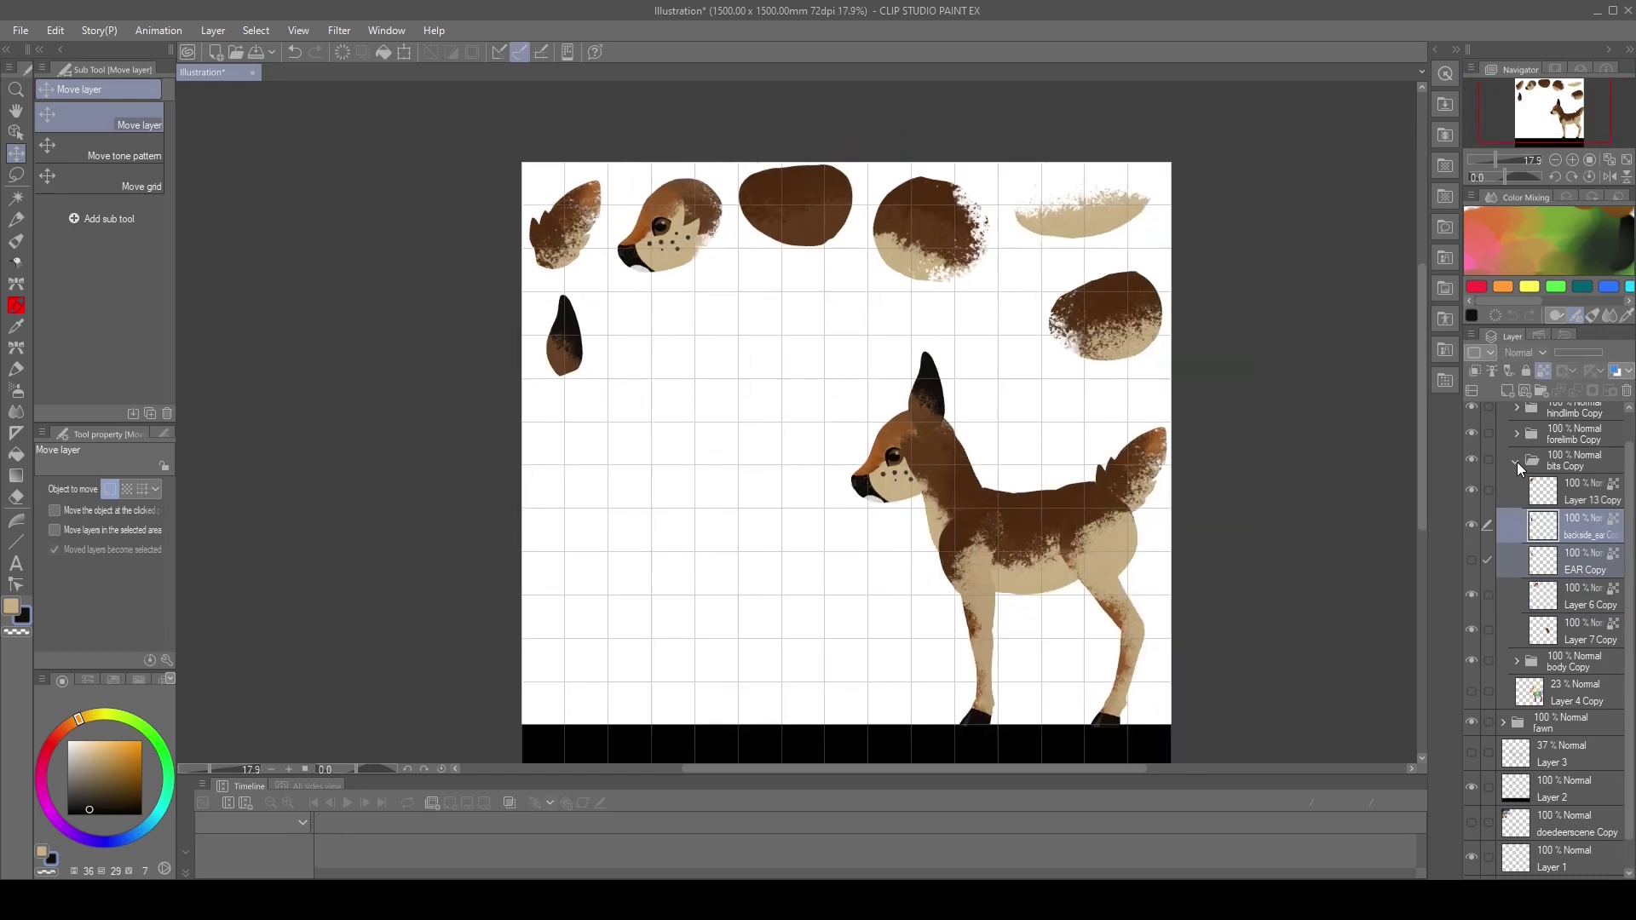
Move both versions of forelimb segment 1 in the forelimb Copy folder to the space beside the ear piece
left_click(1517, 462)
left_click(1516, 470)
left_click(1582, 745)
left_click(1488, 708)
scroll(1056, 484, "down", 1)
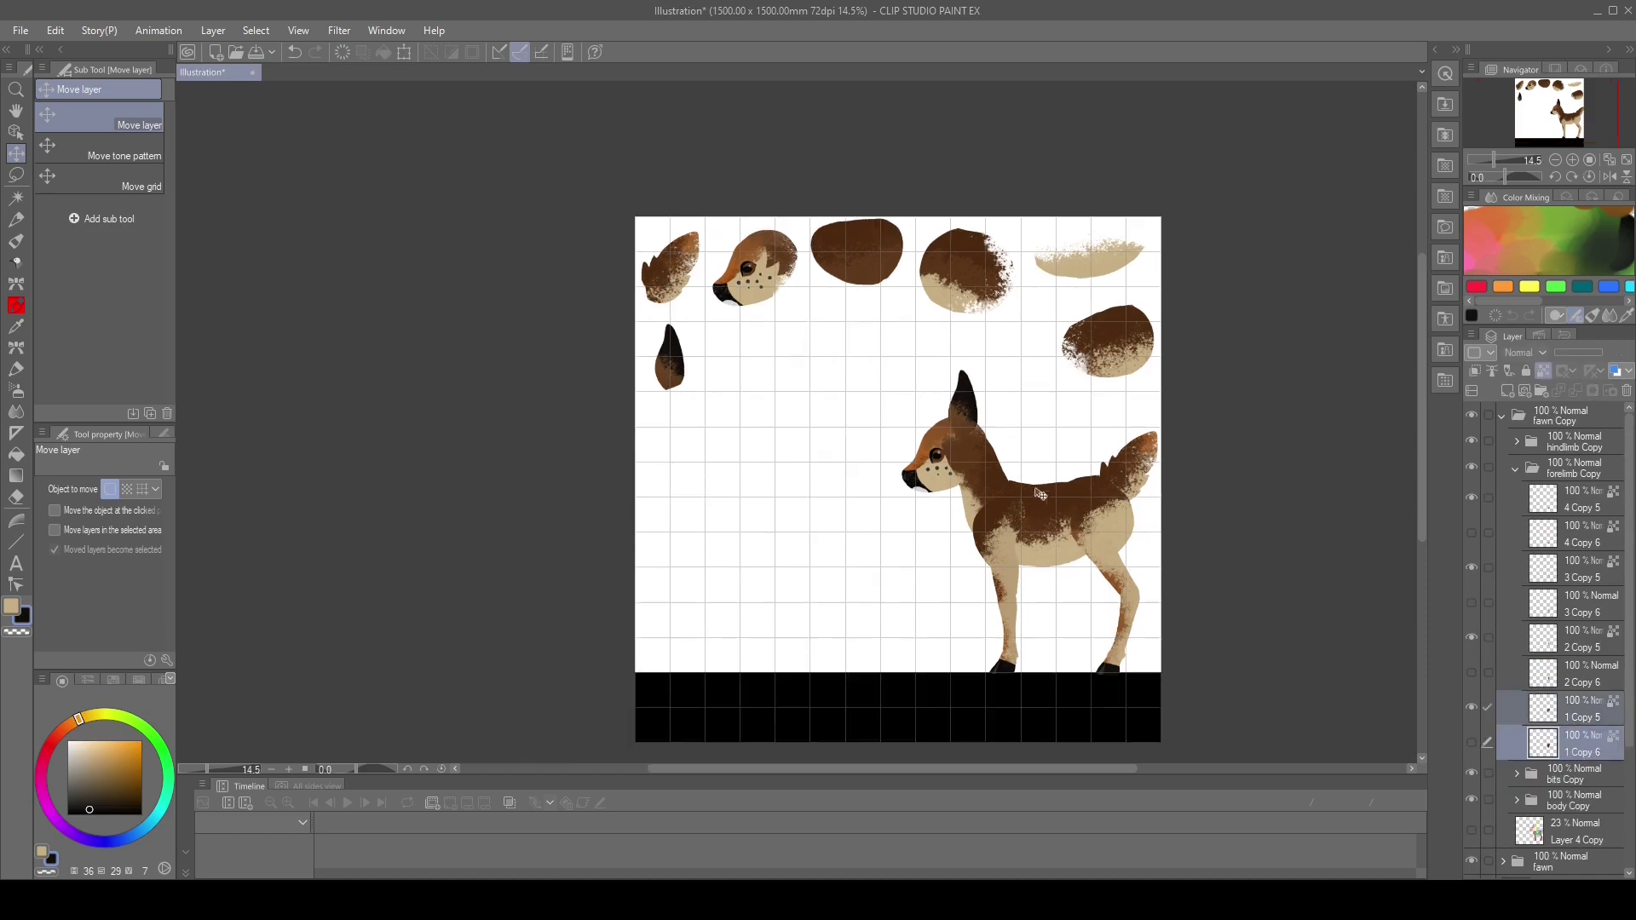
left_click_drag(1048, 497, 793, 344)
Line up the paired versions of forelimb segments 2, 3 and 4 in a row beside the shoulder piece
left_click(1555, 674)
left_click(1488, 637)
scroll(1023, 485, "up", 1)
left_click_drag(1024, 485, 770, 245)
left_click(1554, 603)
left_click(1488, 567)
left_click_drag(1072, 713, 877, 325)
left_click(1554, 532)
left_click(1488, 498)
Move the paired versions of the four hindlimb segments into a row below the forelimb pieces
left_click(1517, 441)
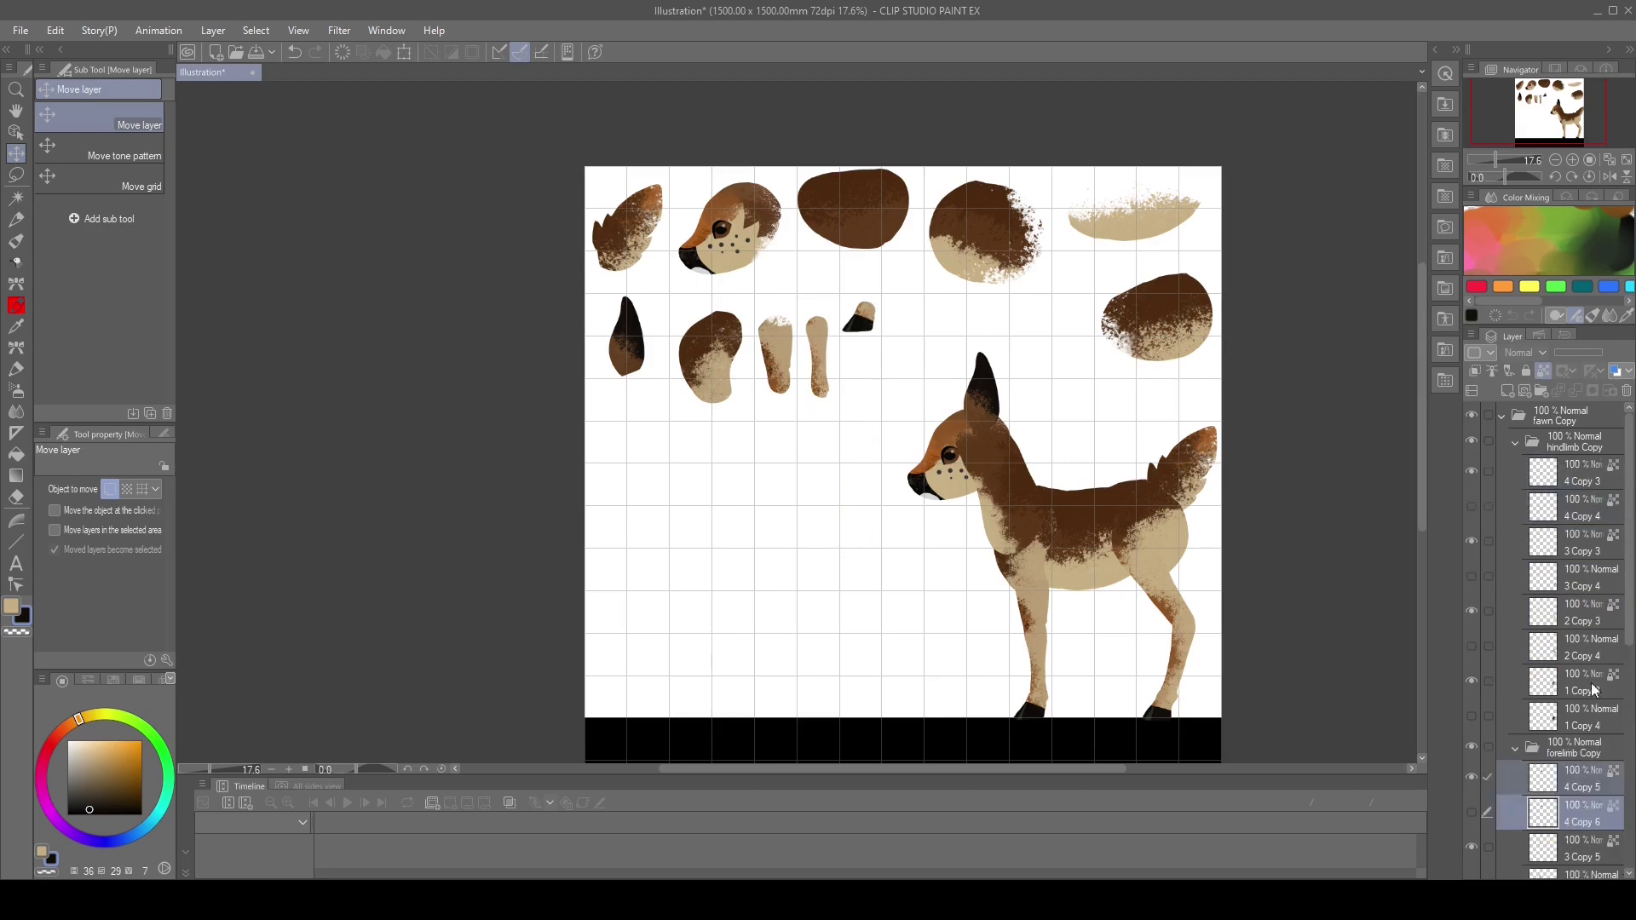
left_click(1585, 716)
left_click_drag(1138, 532, 641, 474)
left_click(1571, 647)
left_click(1488, 611)
left_click_drag(1158, 573, 706, 458)
left_click(1571, 577)
left_click(1488, 541)
left_click_drag(1192, 636, 794, 468)
left_click(1577, 509)
left_click_drag(963, 626, 913, 434)
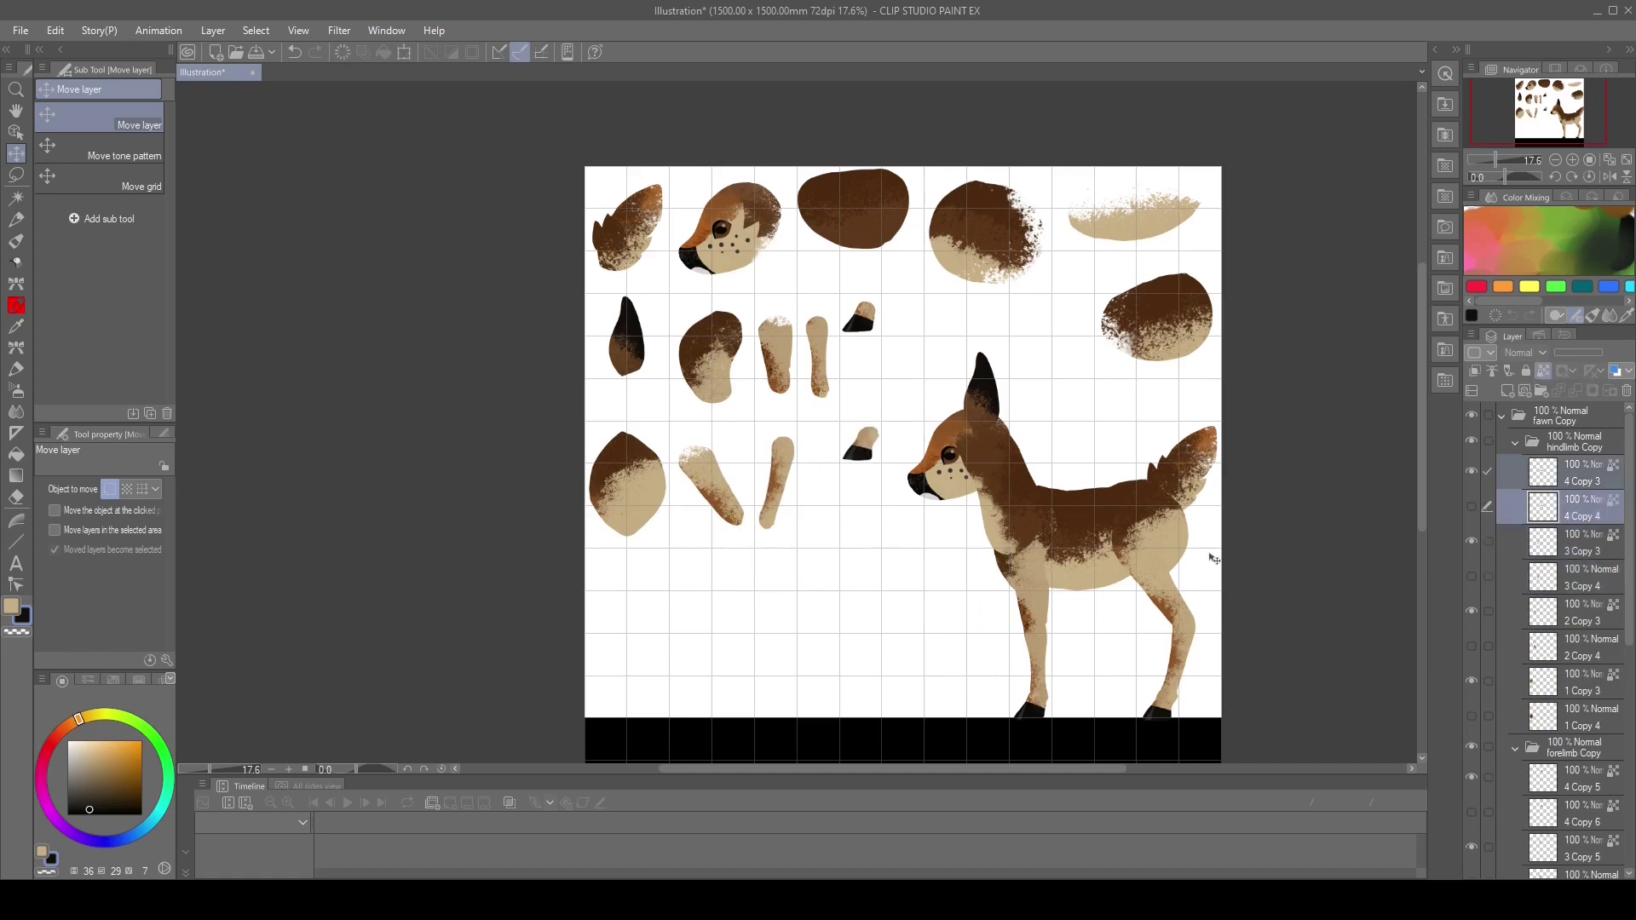
Collapse the limb folders and move the neck on Layer 7 Copy to the canvas's lower-left area
scroll(1543, 631, "down", 5)
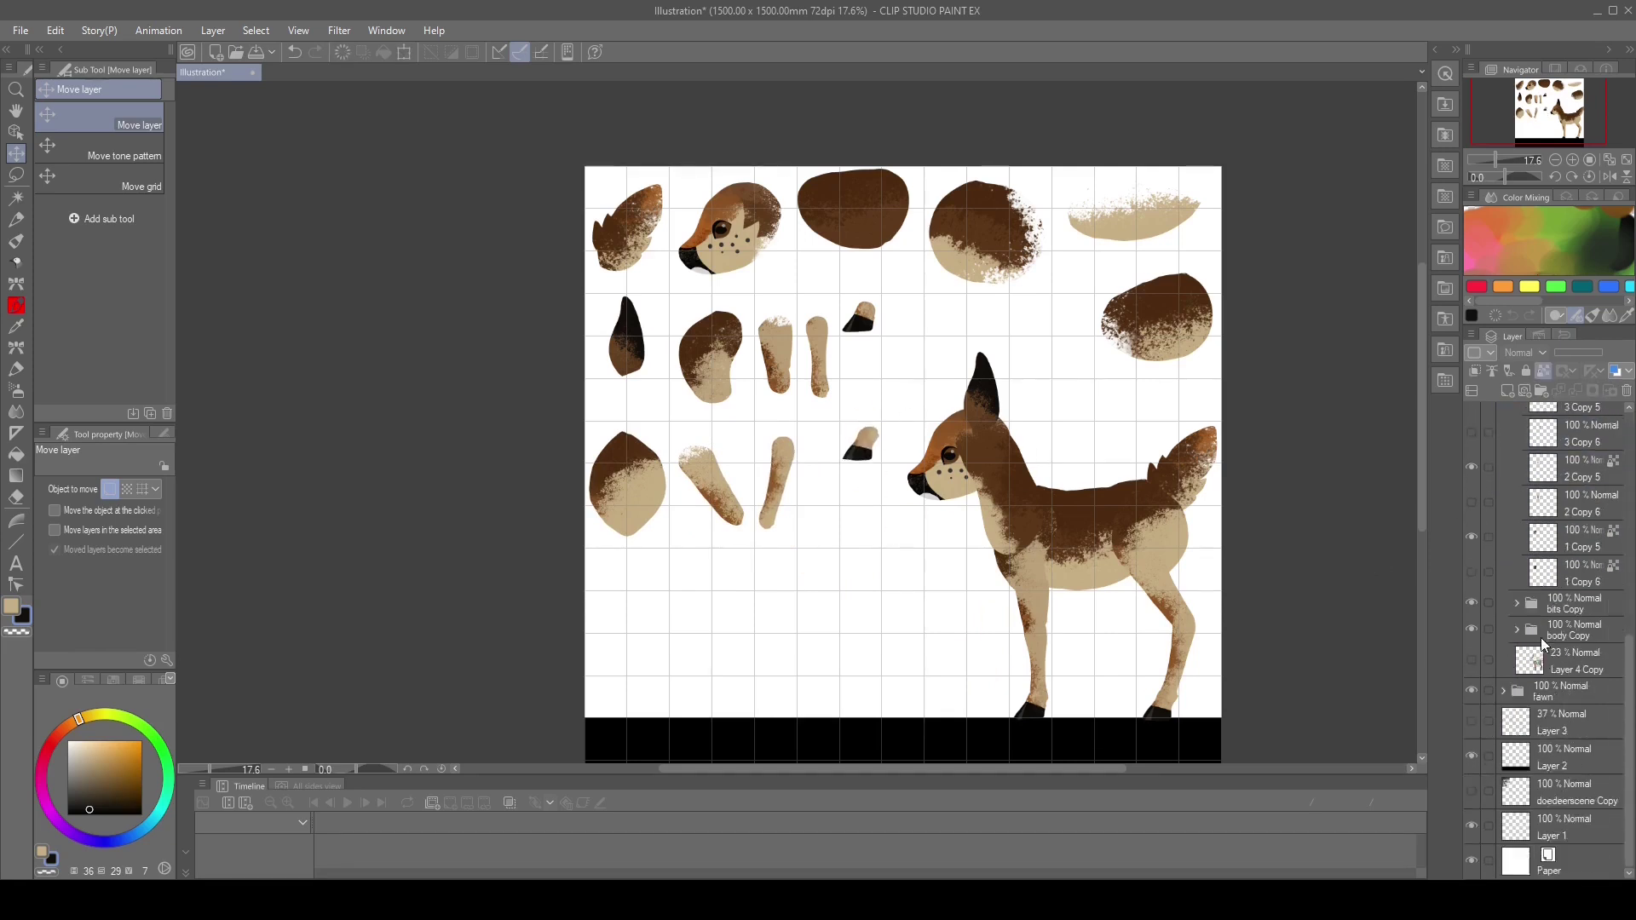
left_click(1516, 475)
scroll(1521, 556, "up", 4)
left_click(1516, 441)
left_click(1472, 494)
left_click(1472, 494)
left_click(1515, 494)
left_click(1572, 672)
left_click_drag(1015, 533, 644, 641)
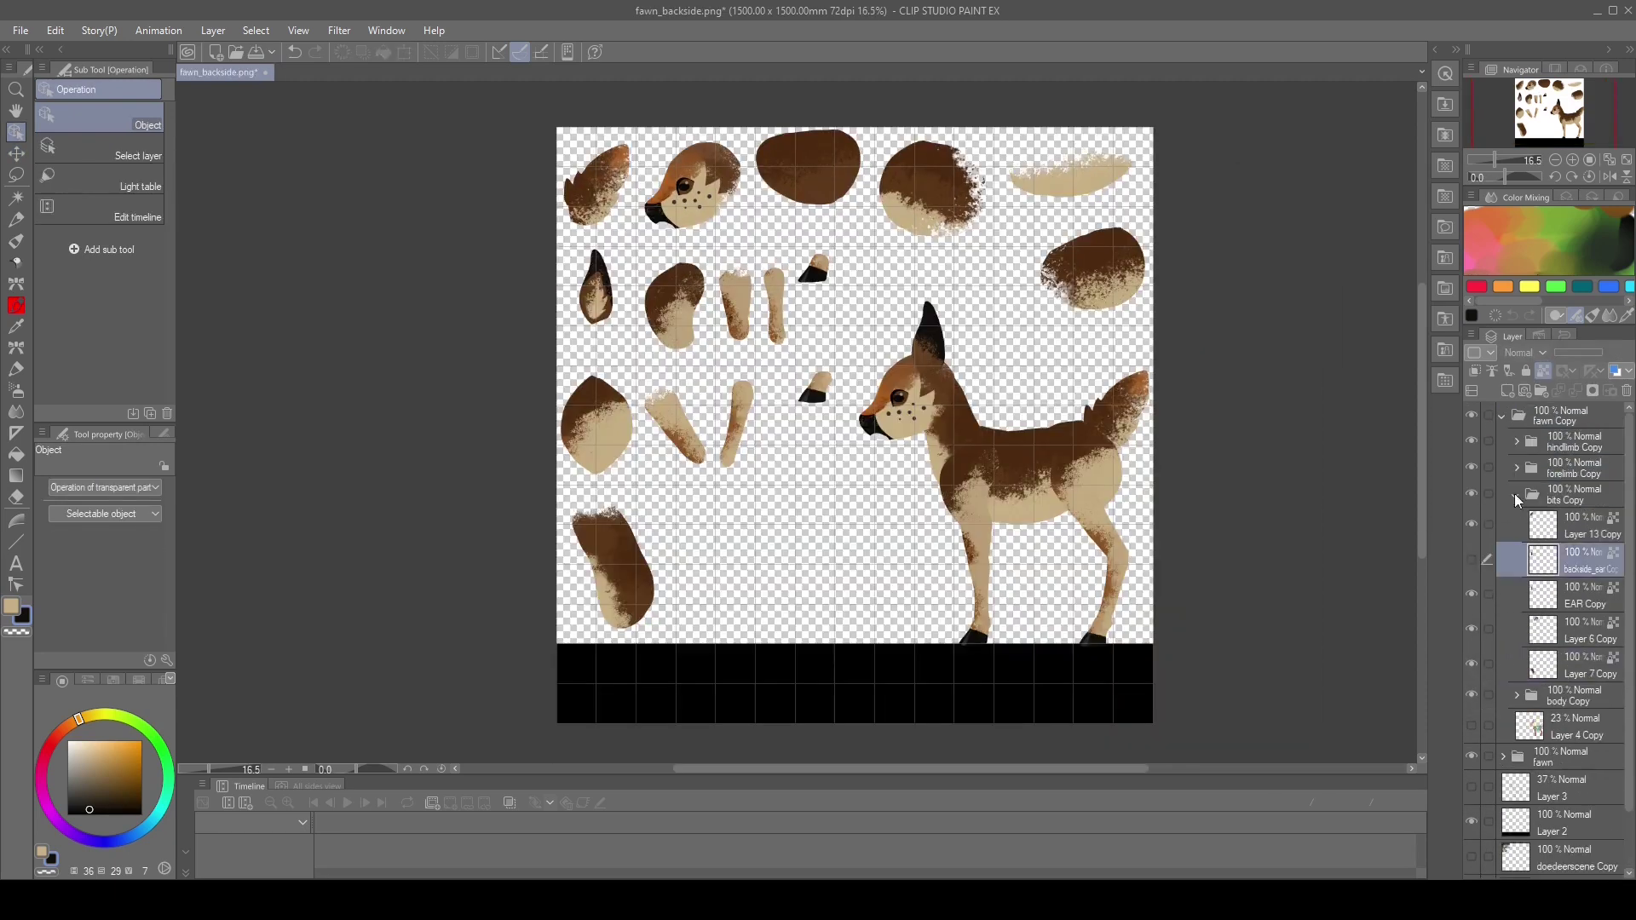
Toggle the visibility of the limb layers in the forelimb Copy folder and expand the hindlimb Copy folder
left_click(1516, 495)
left_click(1517, 468)
left_click_drag(1472, 743, 1472, 477)
left_click(1516, 467)
left_click(1517, 441)
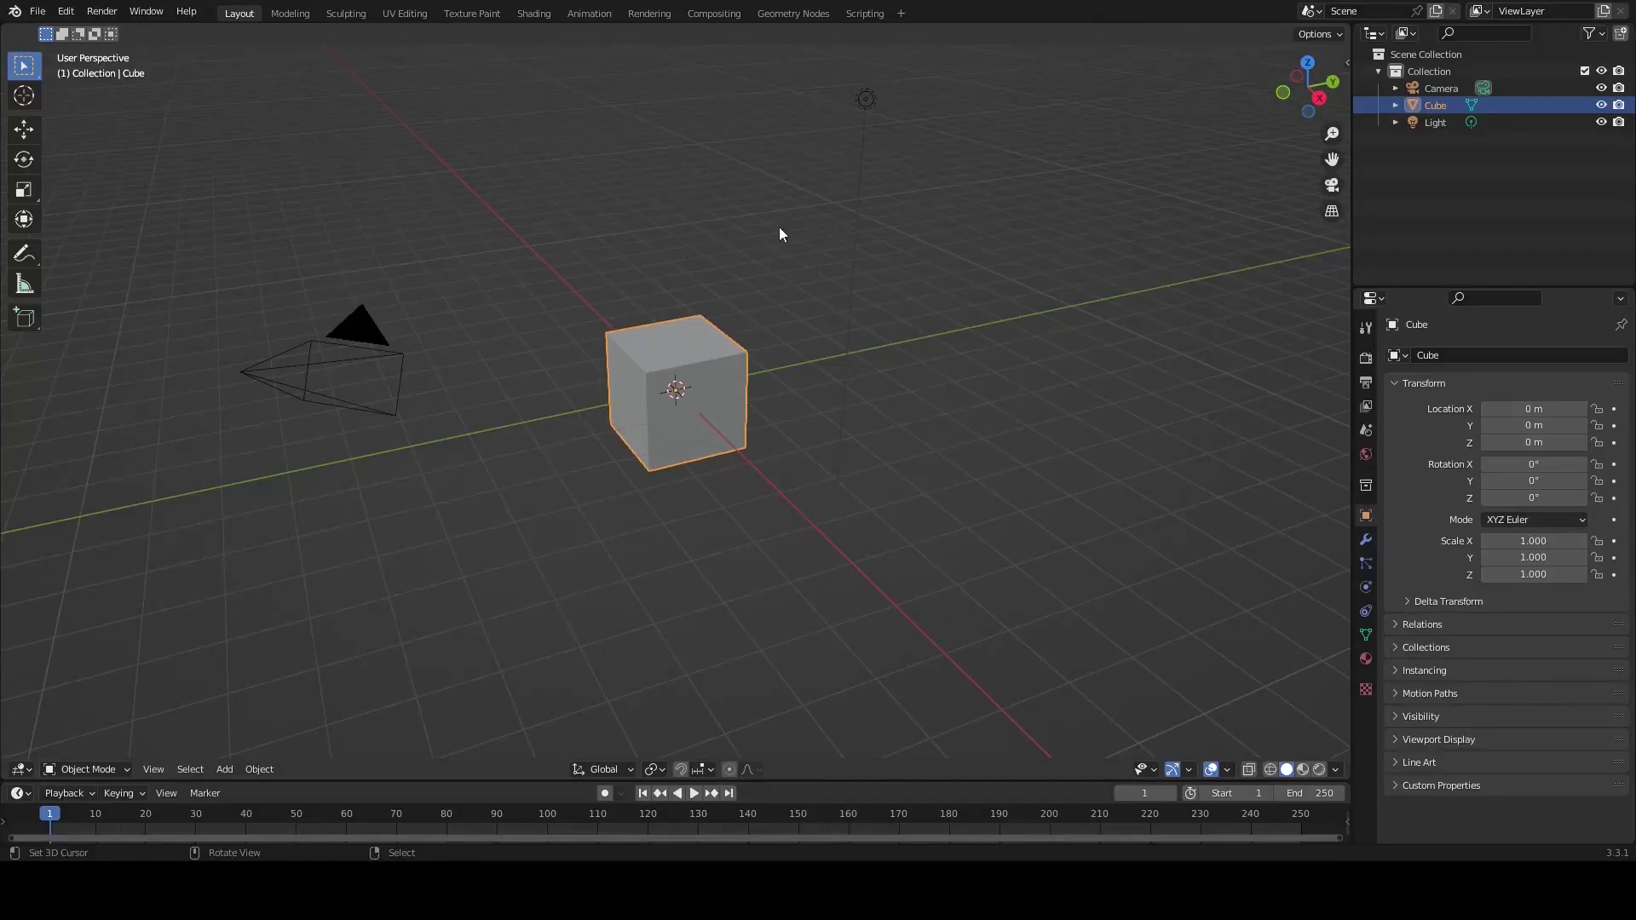
Switch to Blender and delete the default camera, cube and light from the scene
middle_click_drag(692, 269, 718, 334)
key("a")
key("x")
left_click(717, 334)
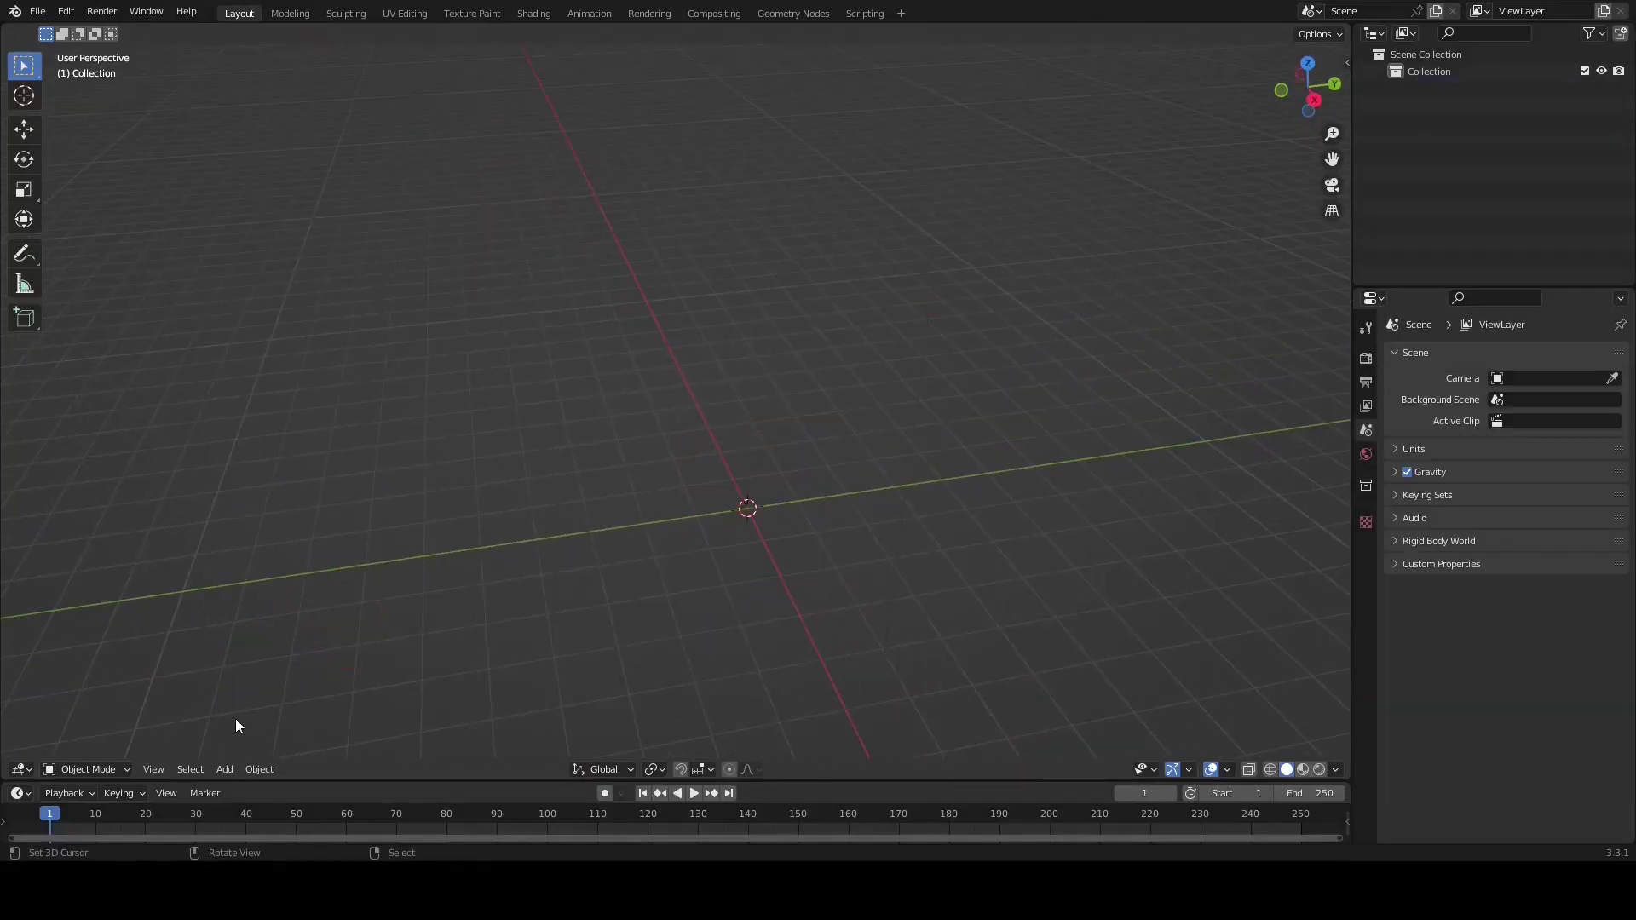
Add a plane mesh at the scene origin
left_click(225, 770)
mouse_move(319, 739)
left_click(442, 598)
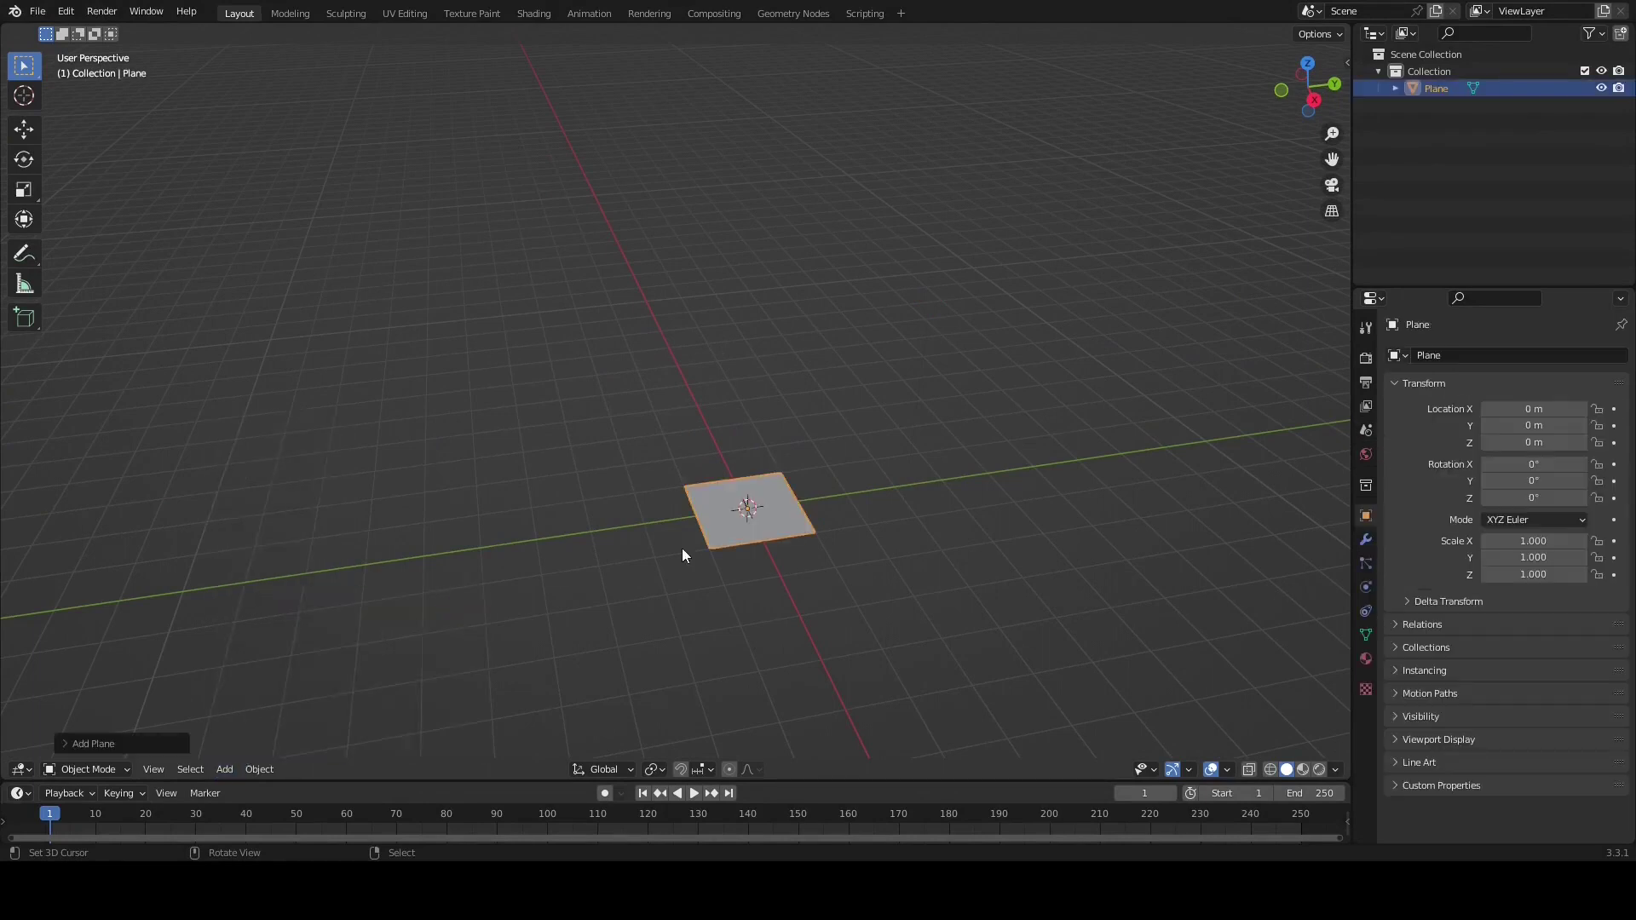
middle_click_drag(786, 550, 695, 501)
scroll(745, 534, "up", 4)
Add two material slots to the plane and assign them the existing materials Material and Material.001
left_click(1367, 659)
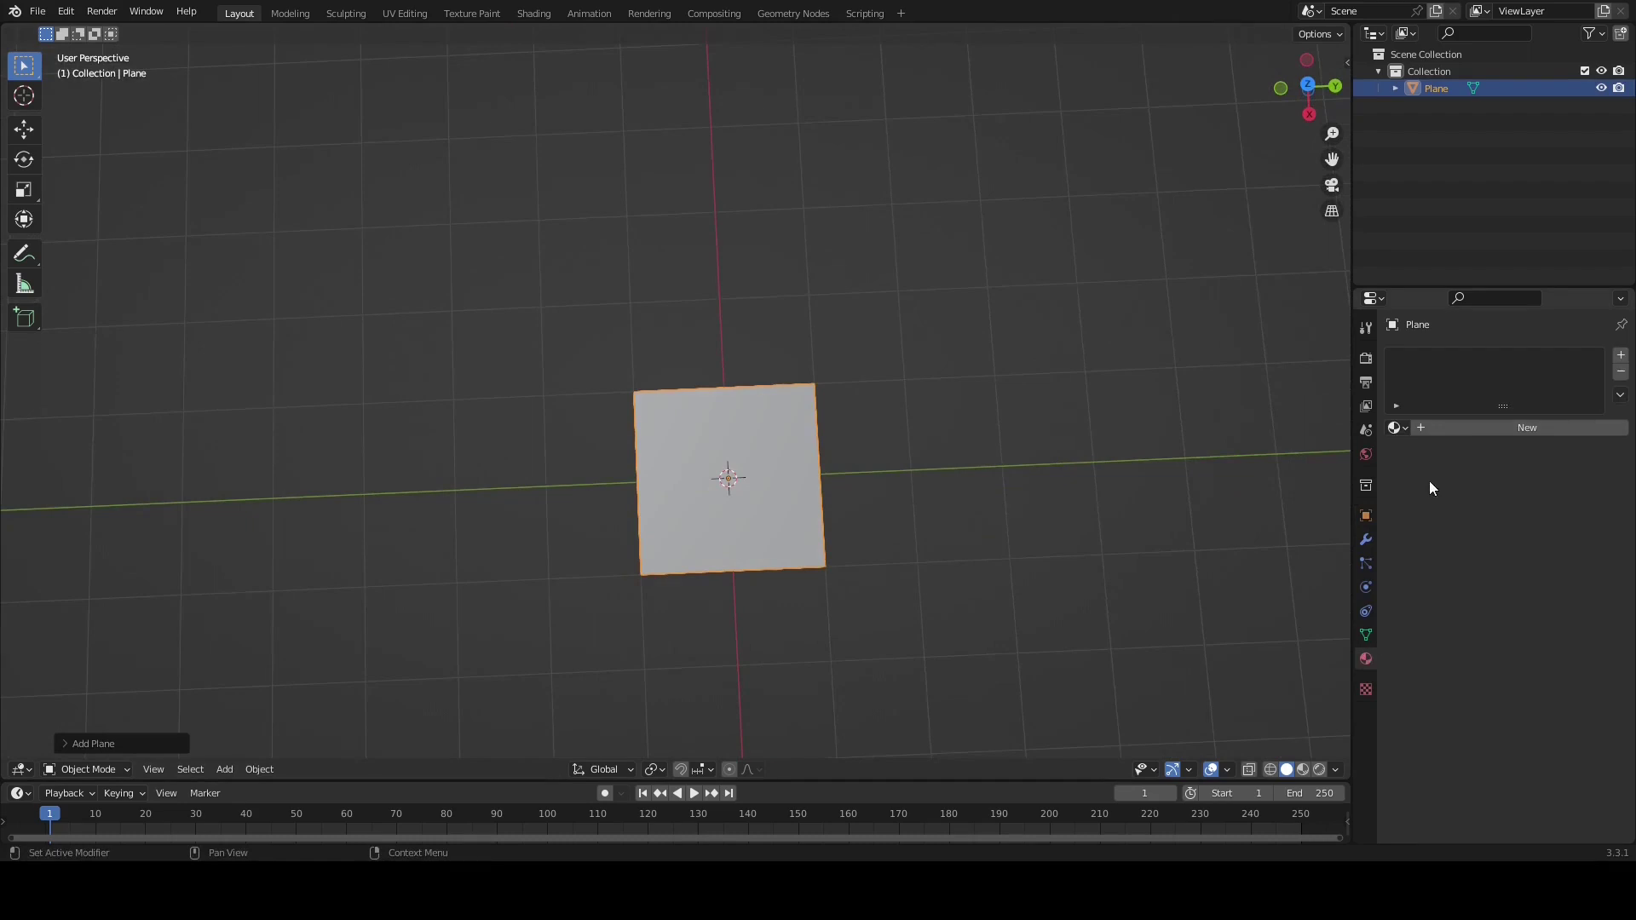
left_click(1620, 358)
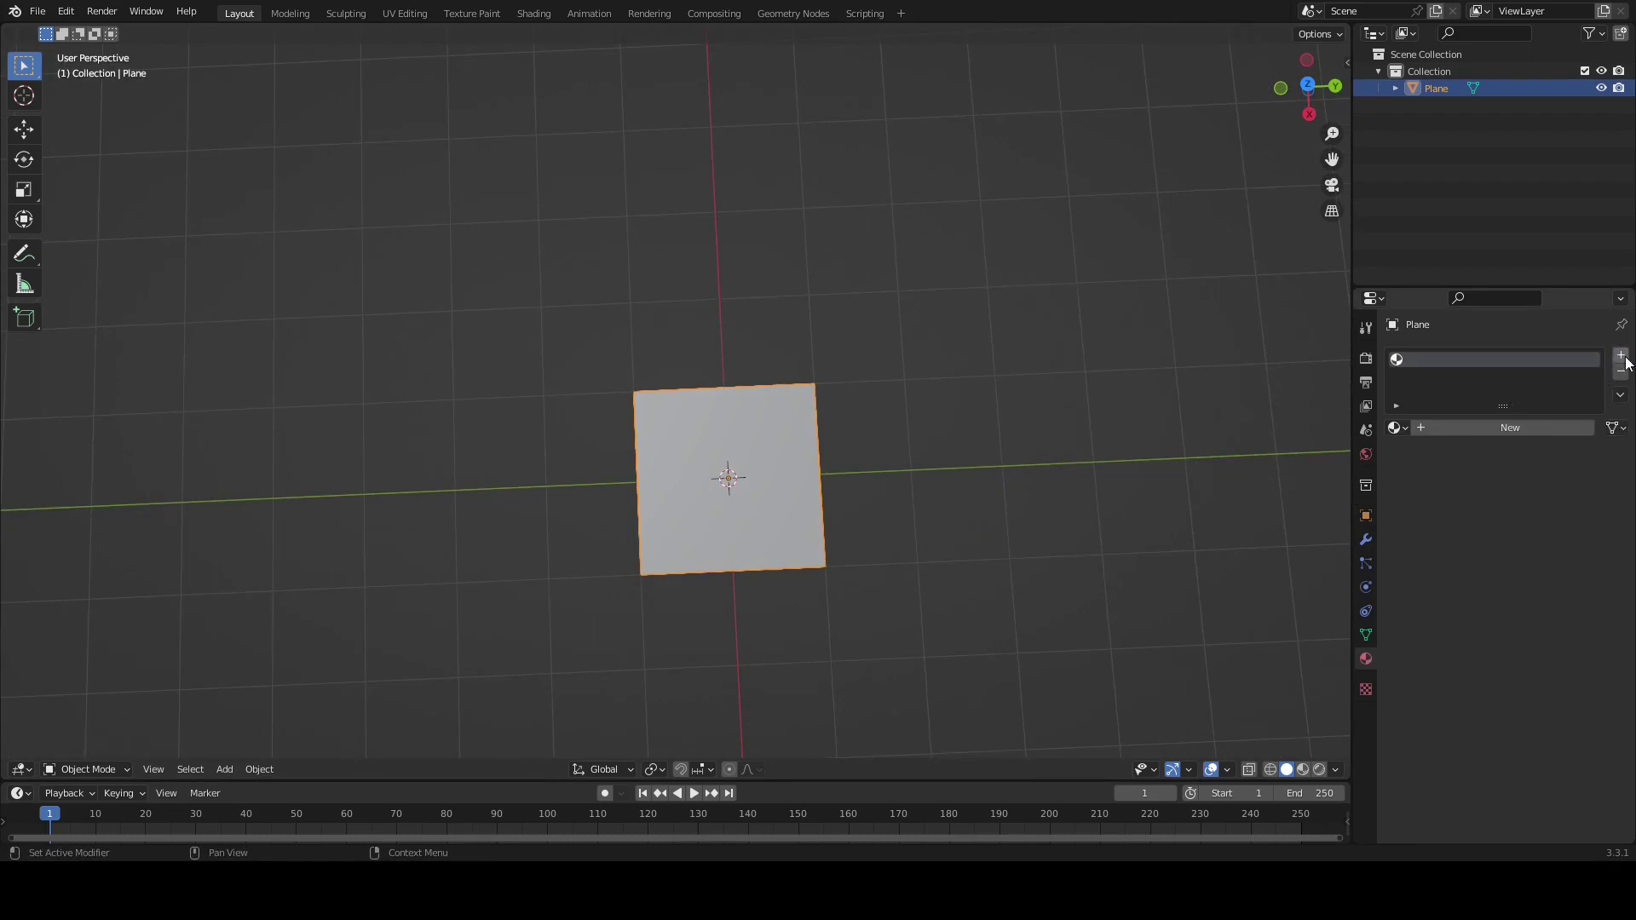
left_click(1397, 428)
left_click(1411, 458)
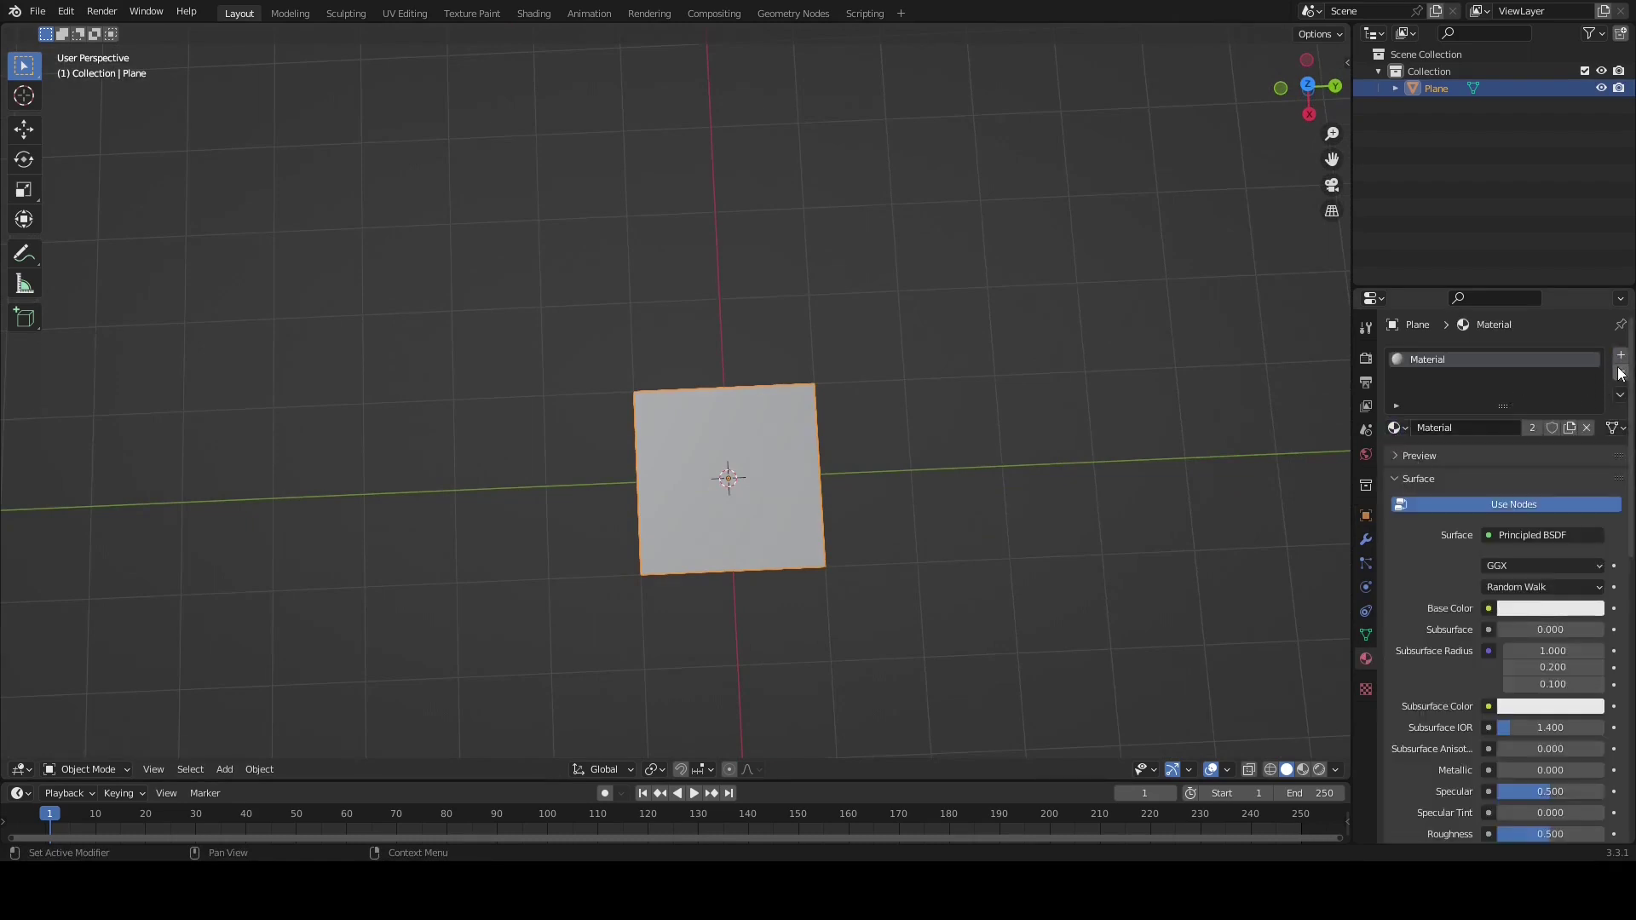
left_click(1620, 358)
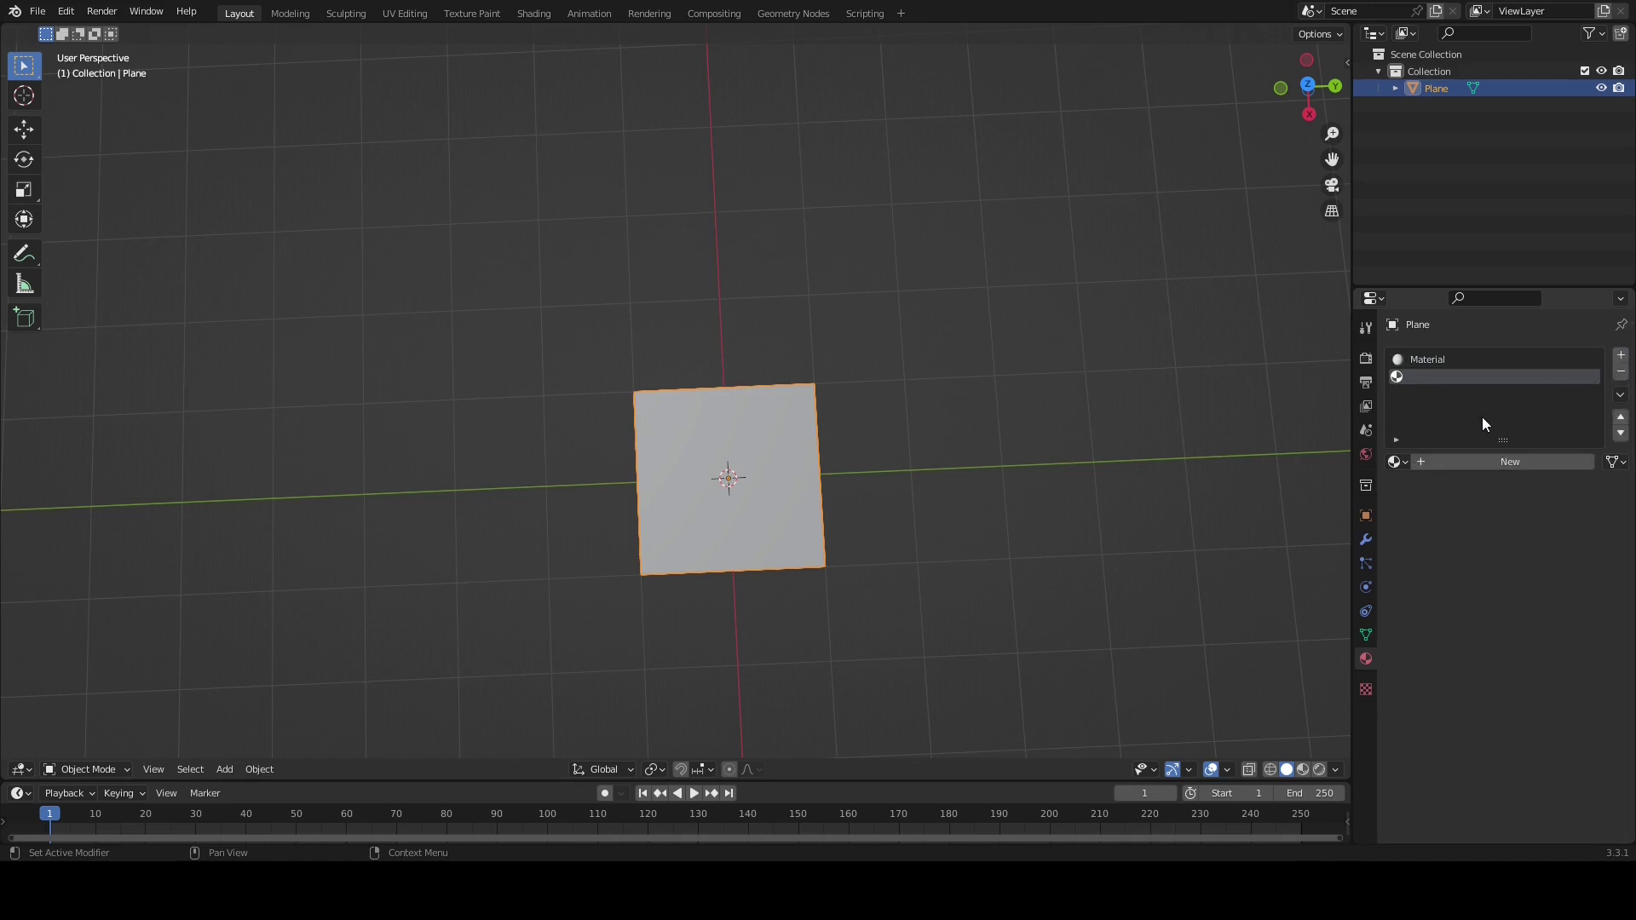
left_click(1397, 461)
left_click(1411, 479)
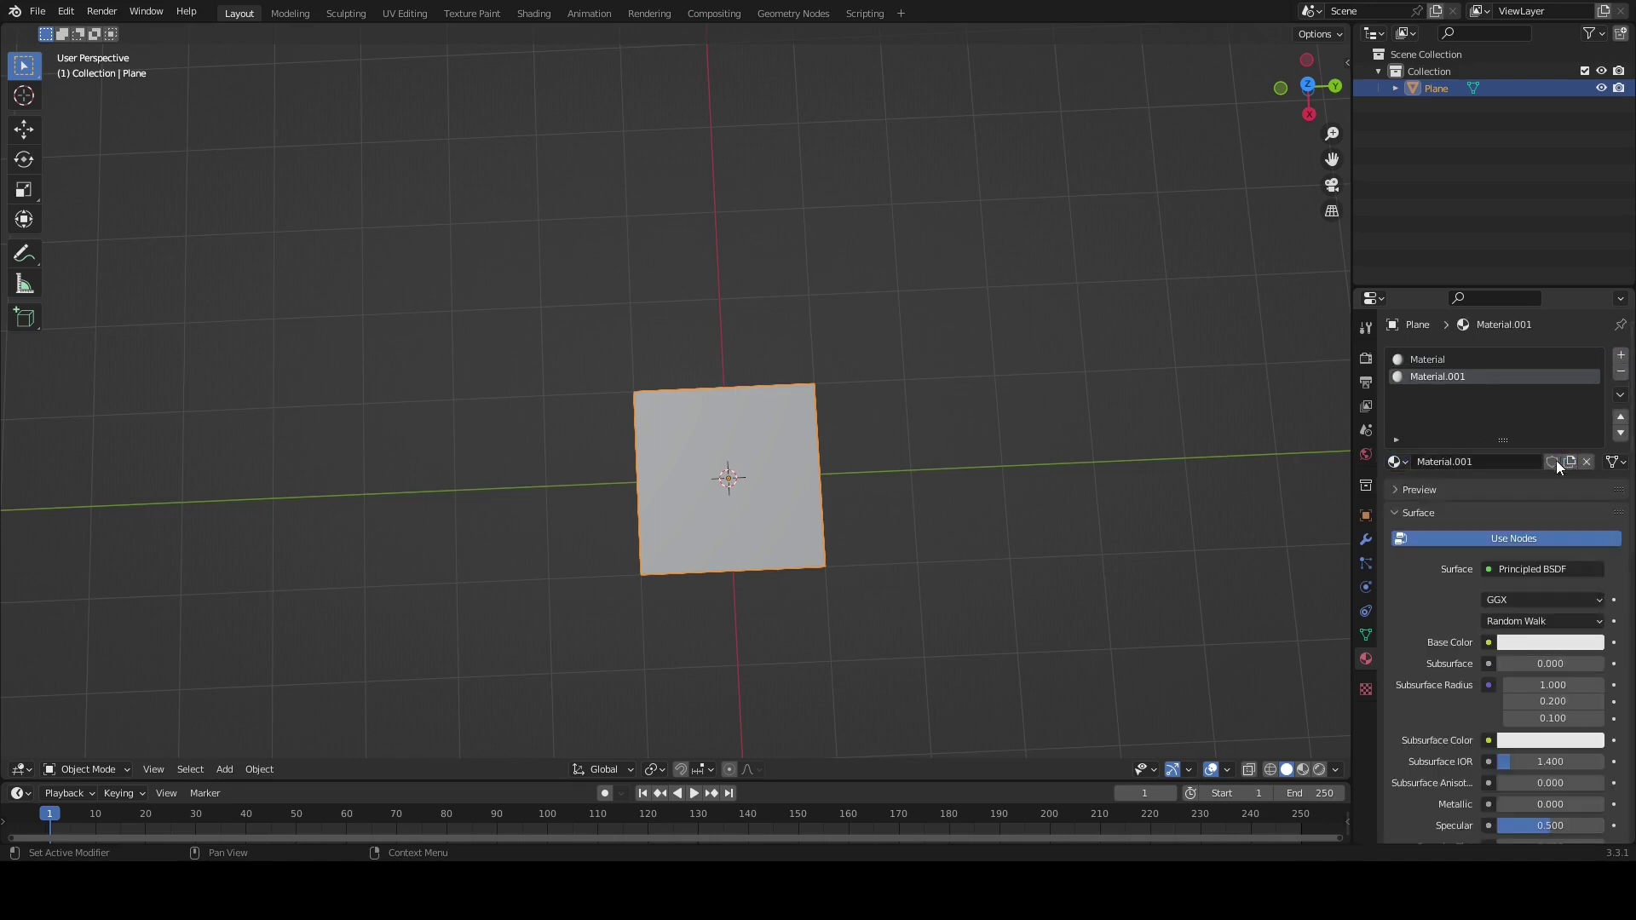
Rename the plane's first material fawn_backside and its second material fawn_frontside
left_click(1463, 361)
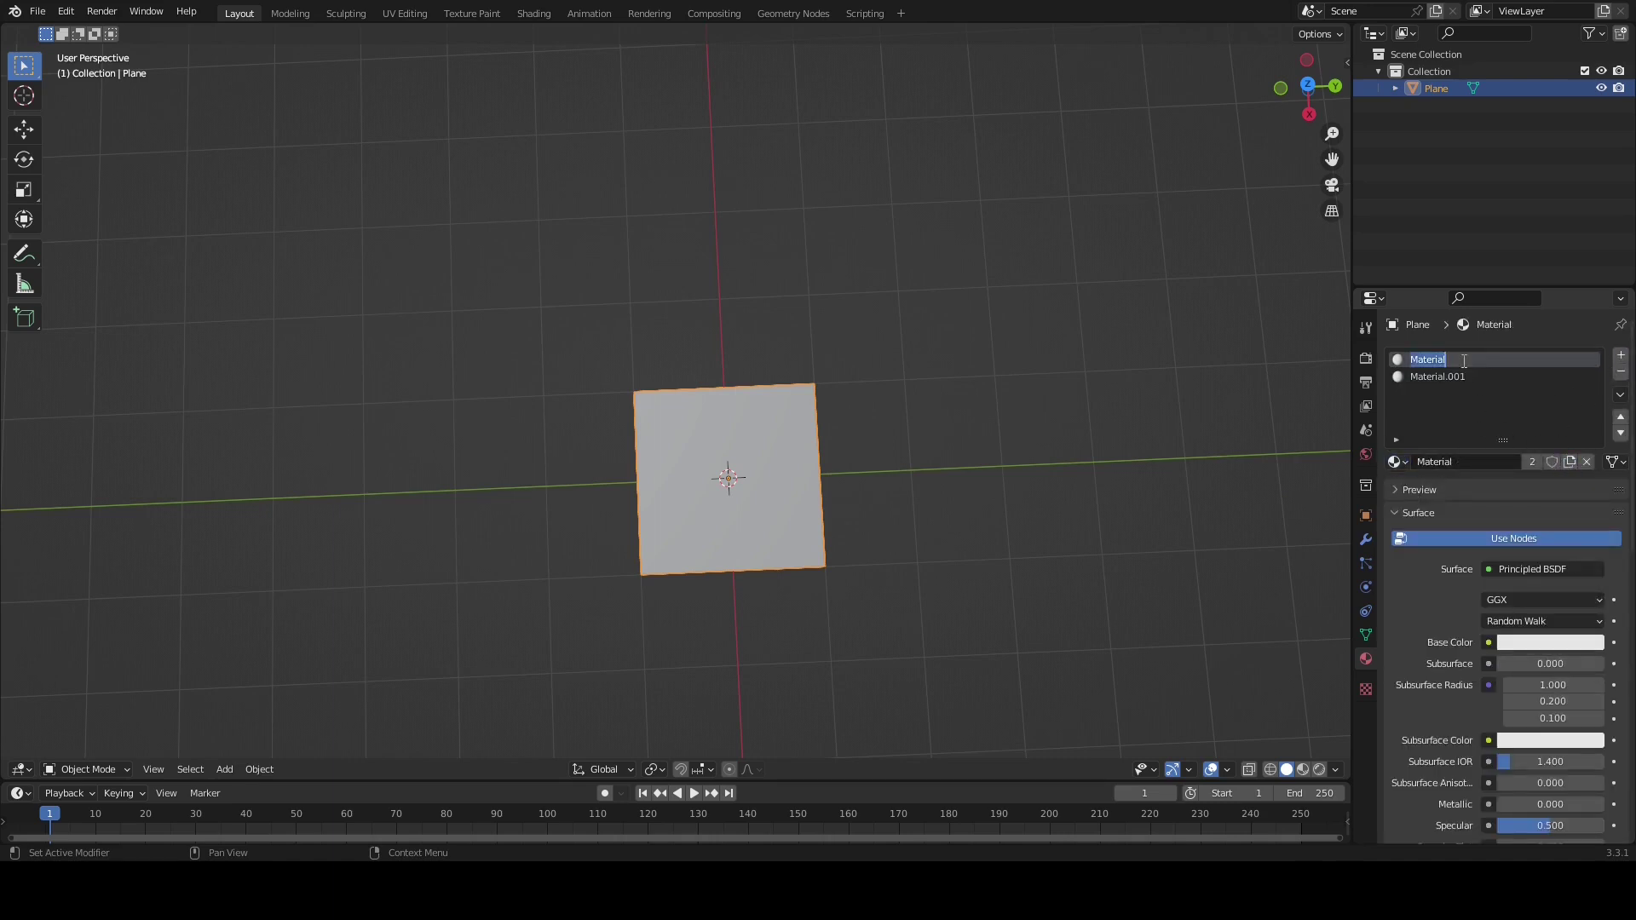
type("fawn_backside")
double_click(1460, 376)
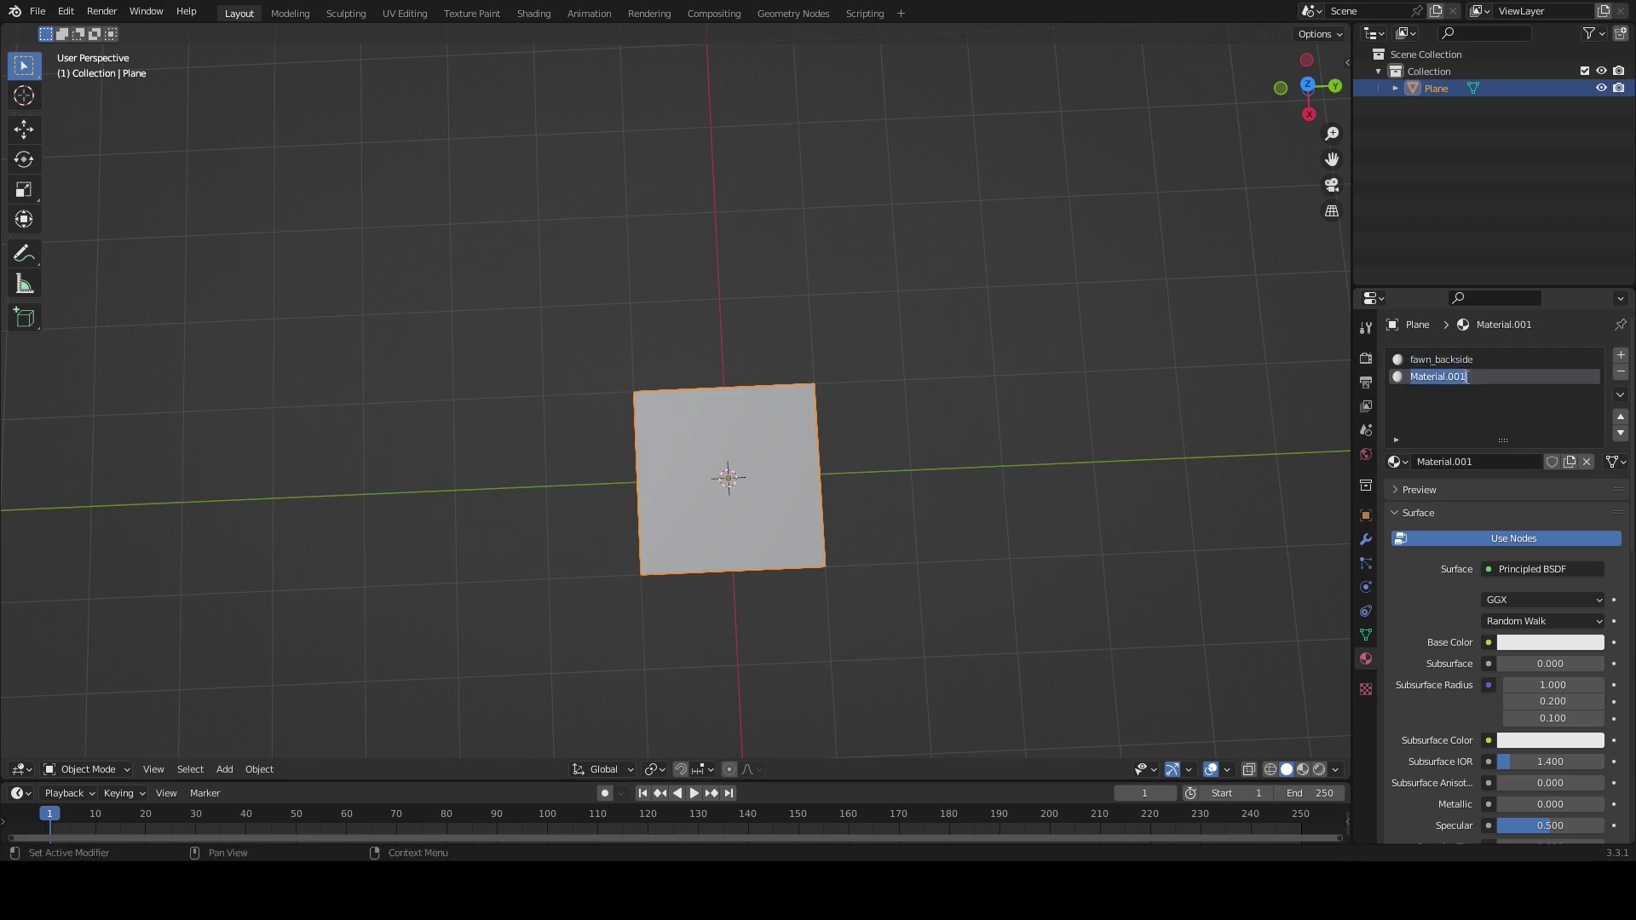
type("fawn_frontside")
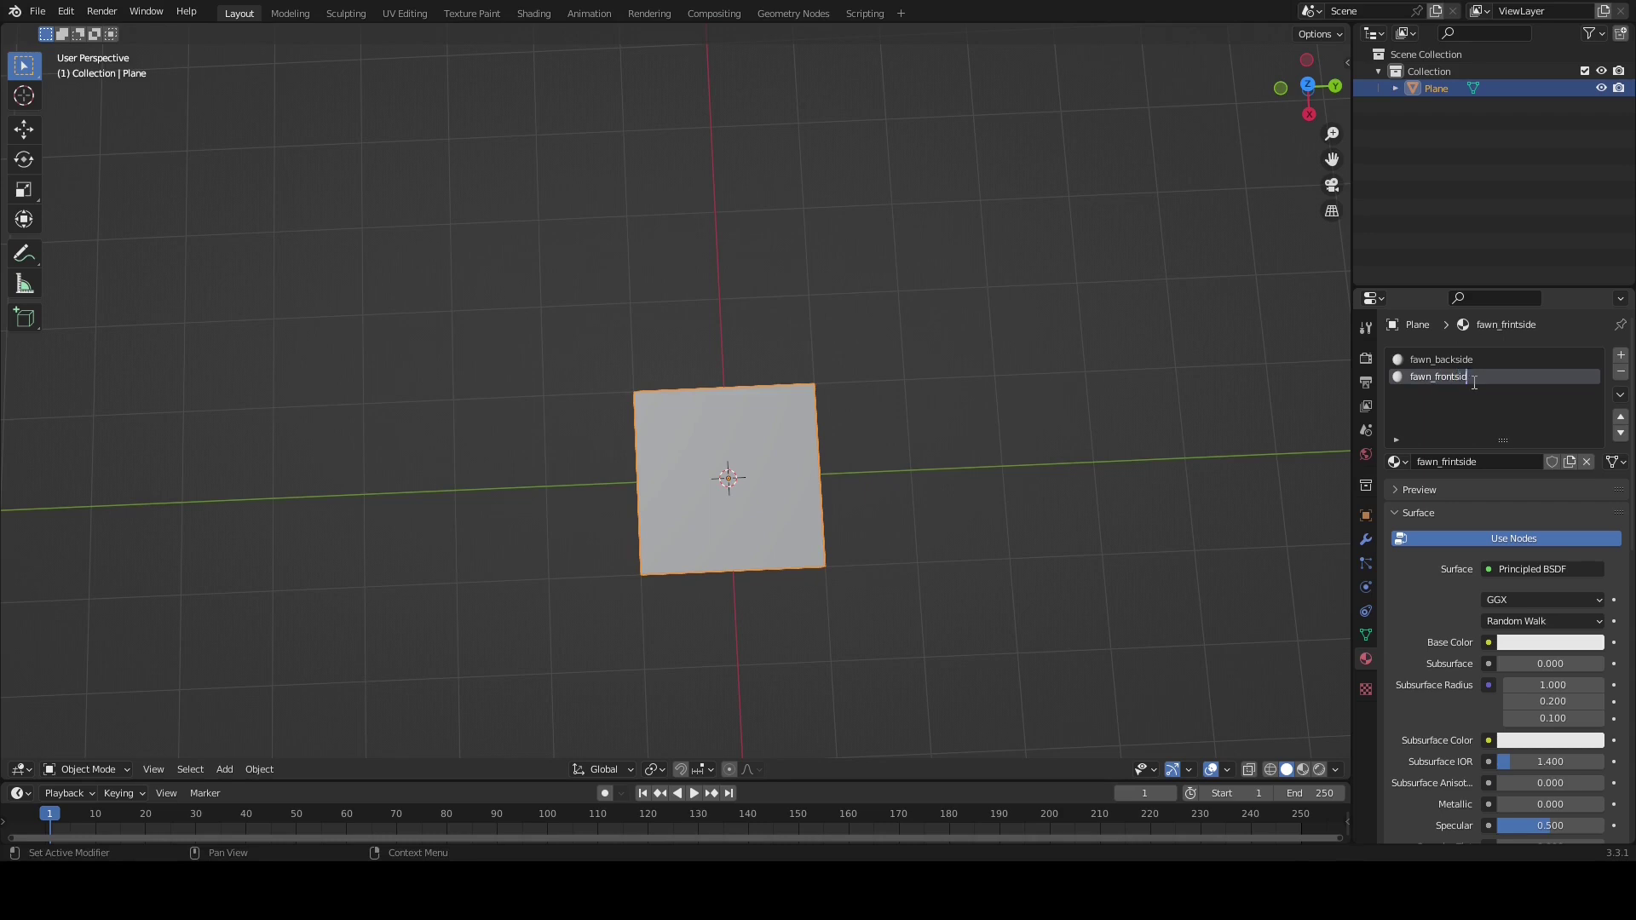
Use an Image Texture with fawn_frontside.png as the base color of the fawn_frontside material
left_click(1489, 644)
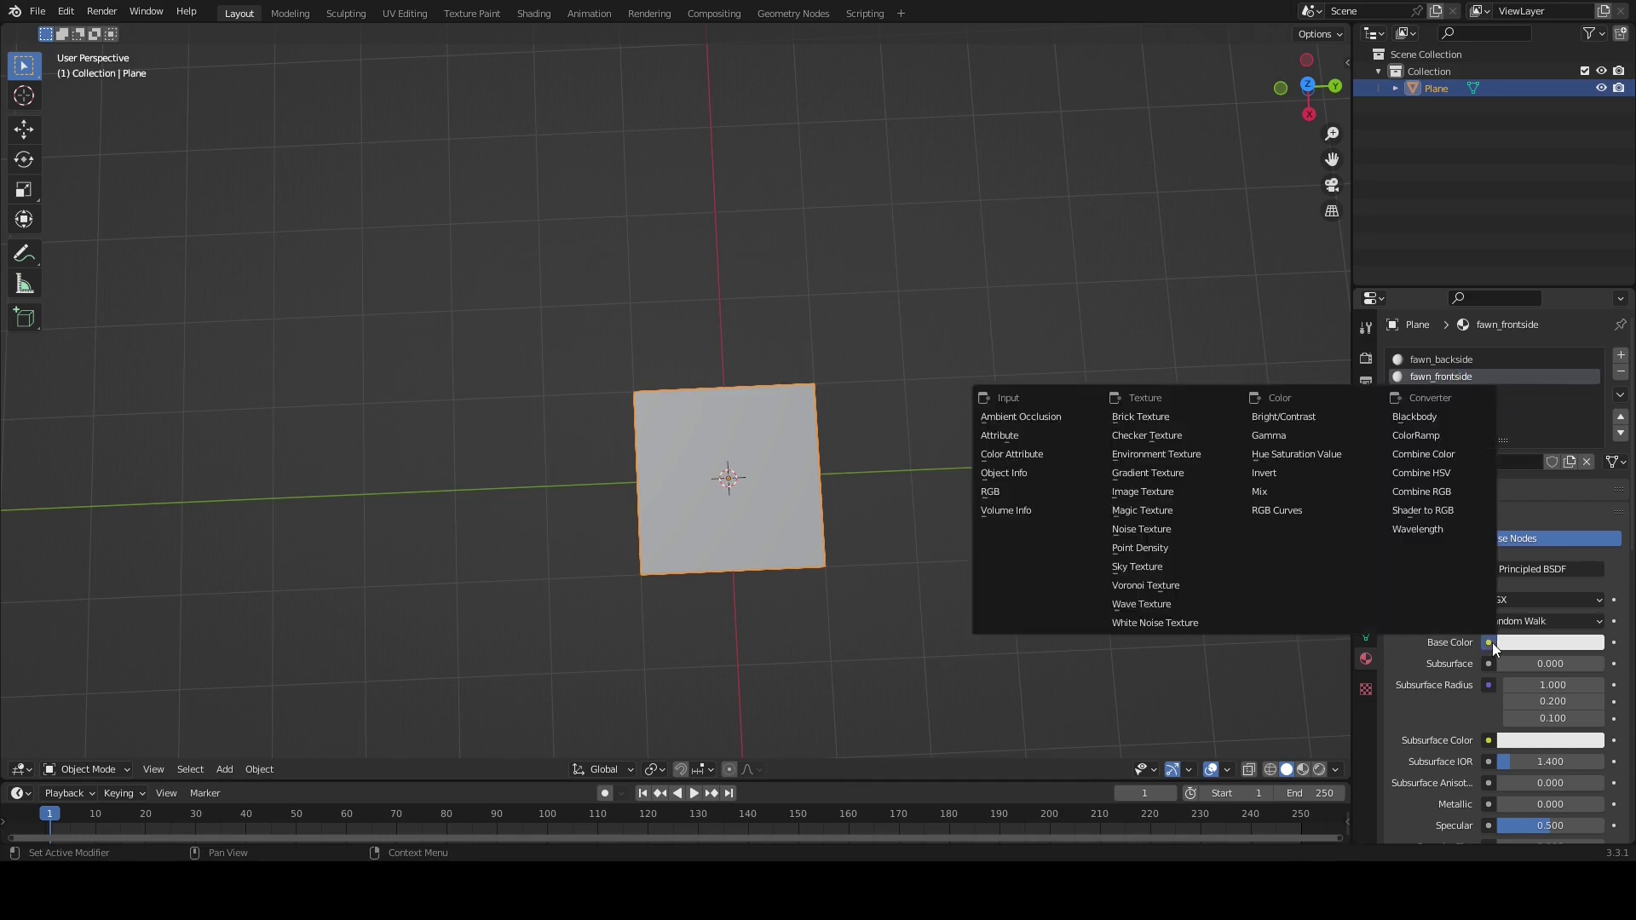
left_click(1173, 493)
left_click(1396, 642)
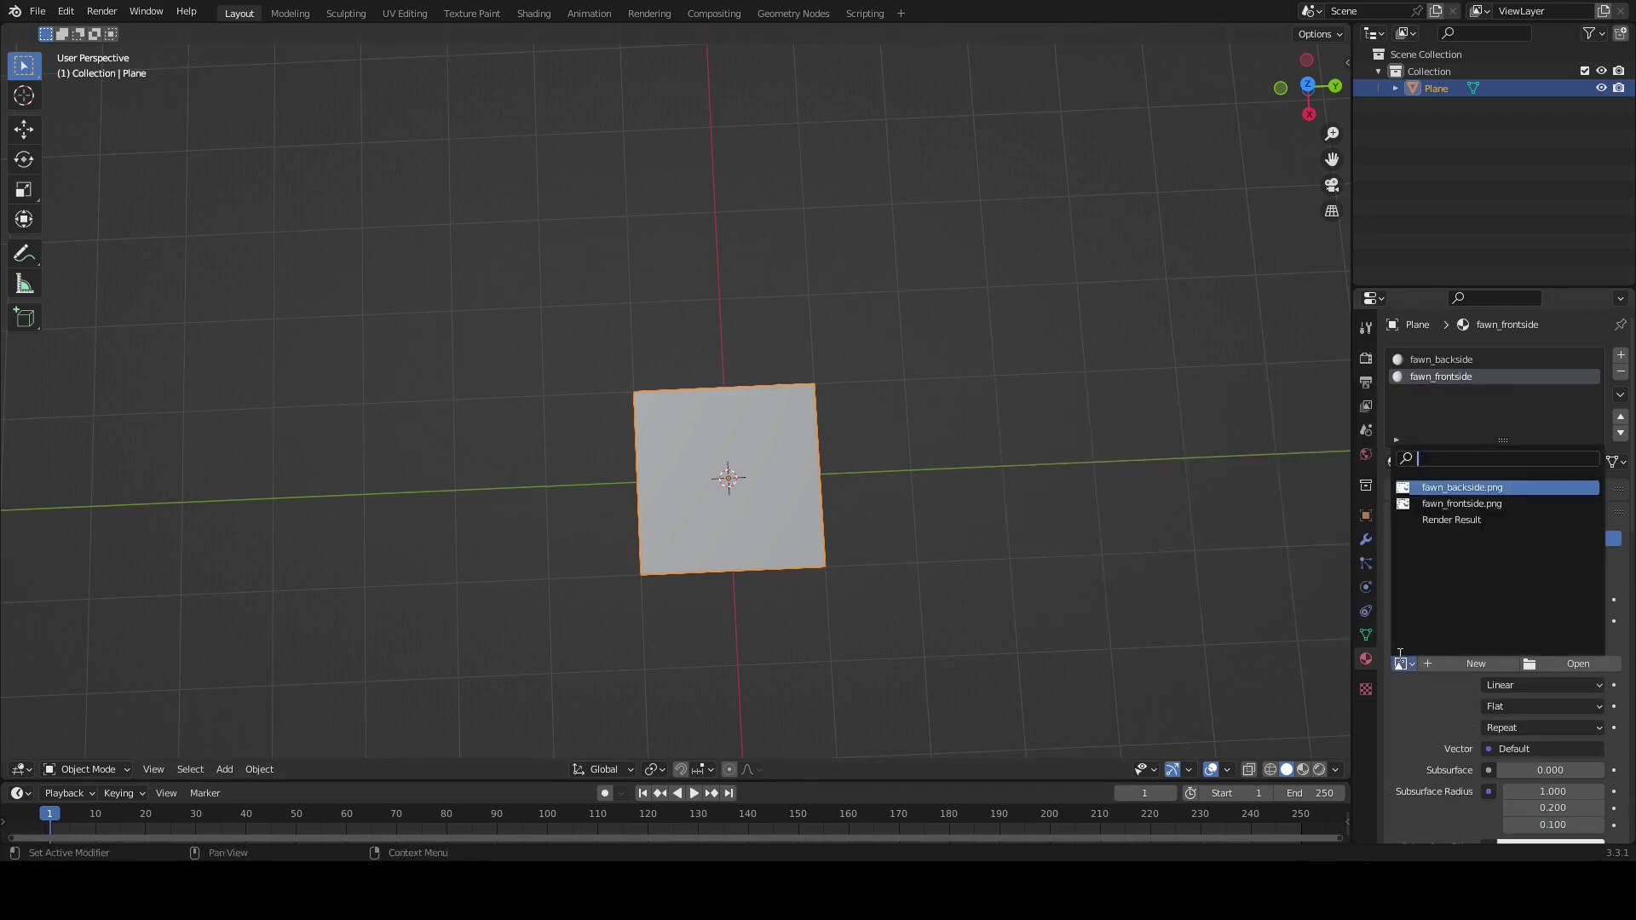
left_click(1460, 505)
Use an Image Texture with fawn_backside.png as the fawn_backside material's base color, and put fawn_frontside in the first material slot
left_click(1449, 361)
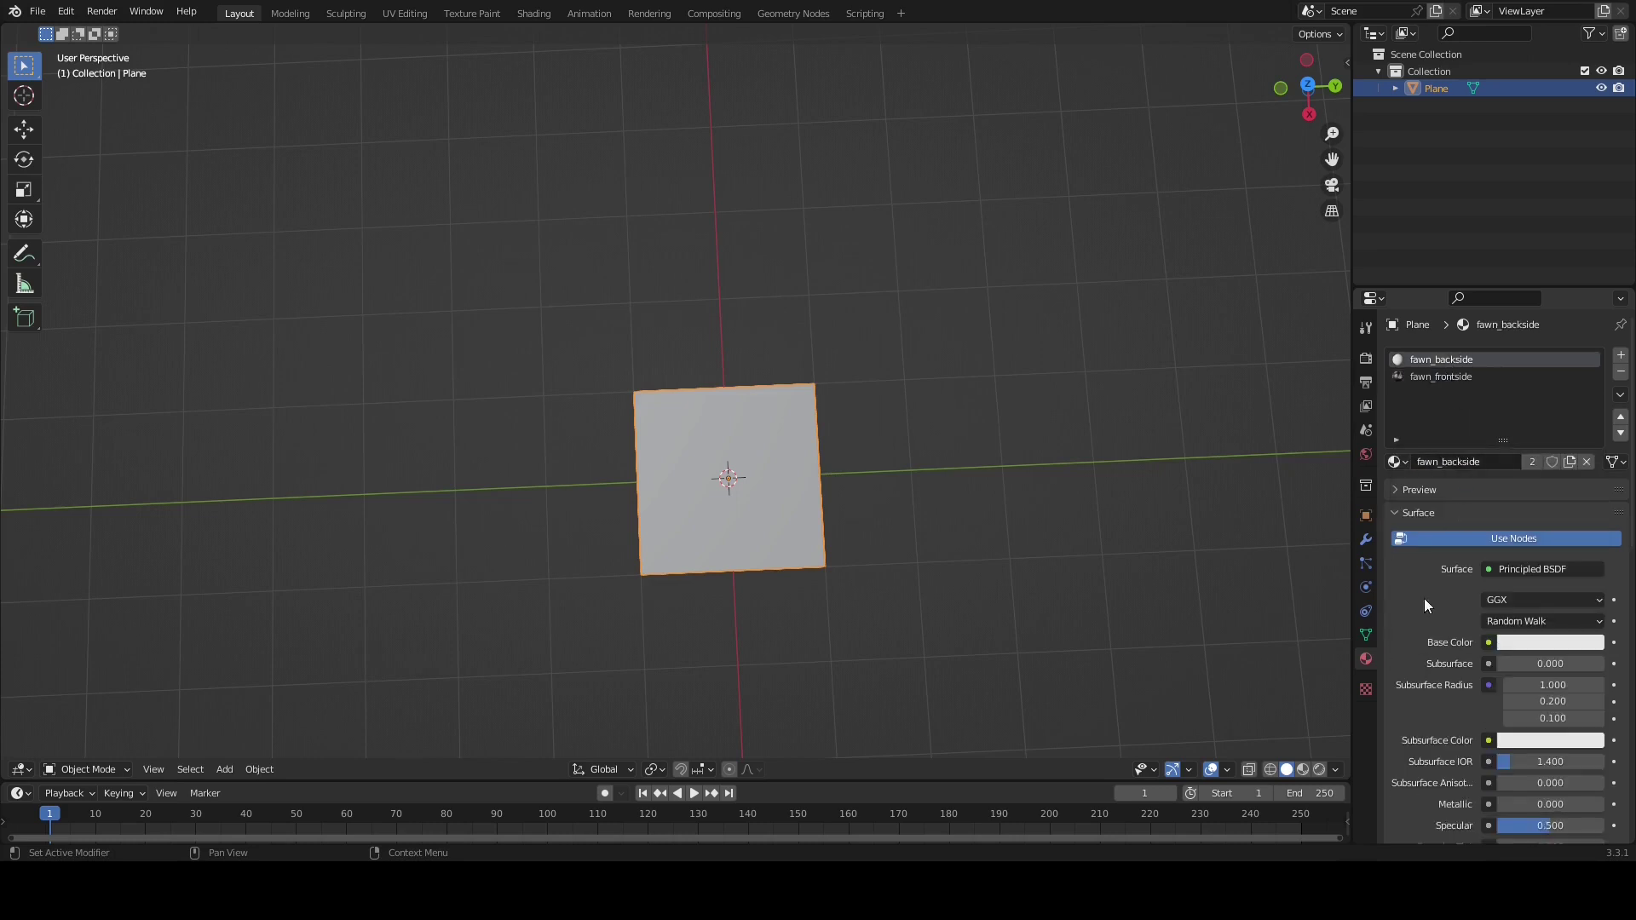
left_click(1489, 646)
left_click(1160, 494)
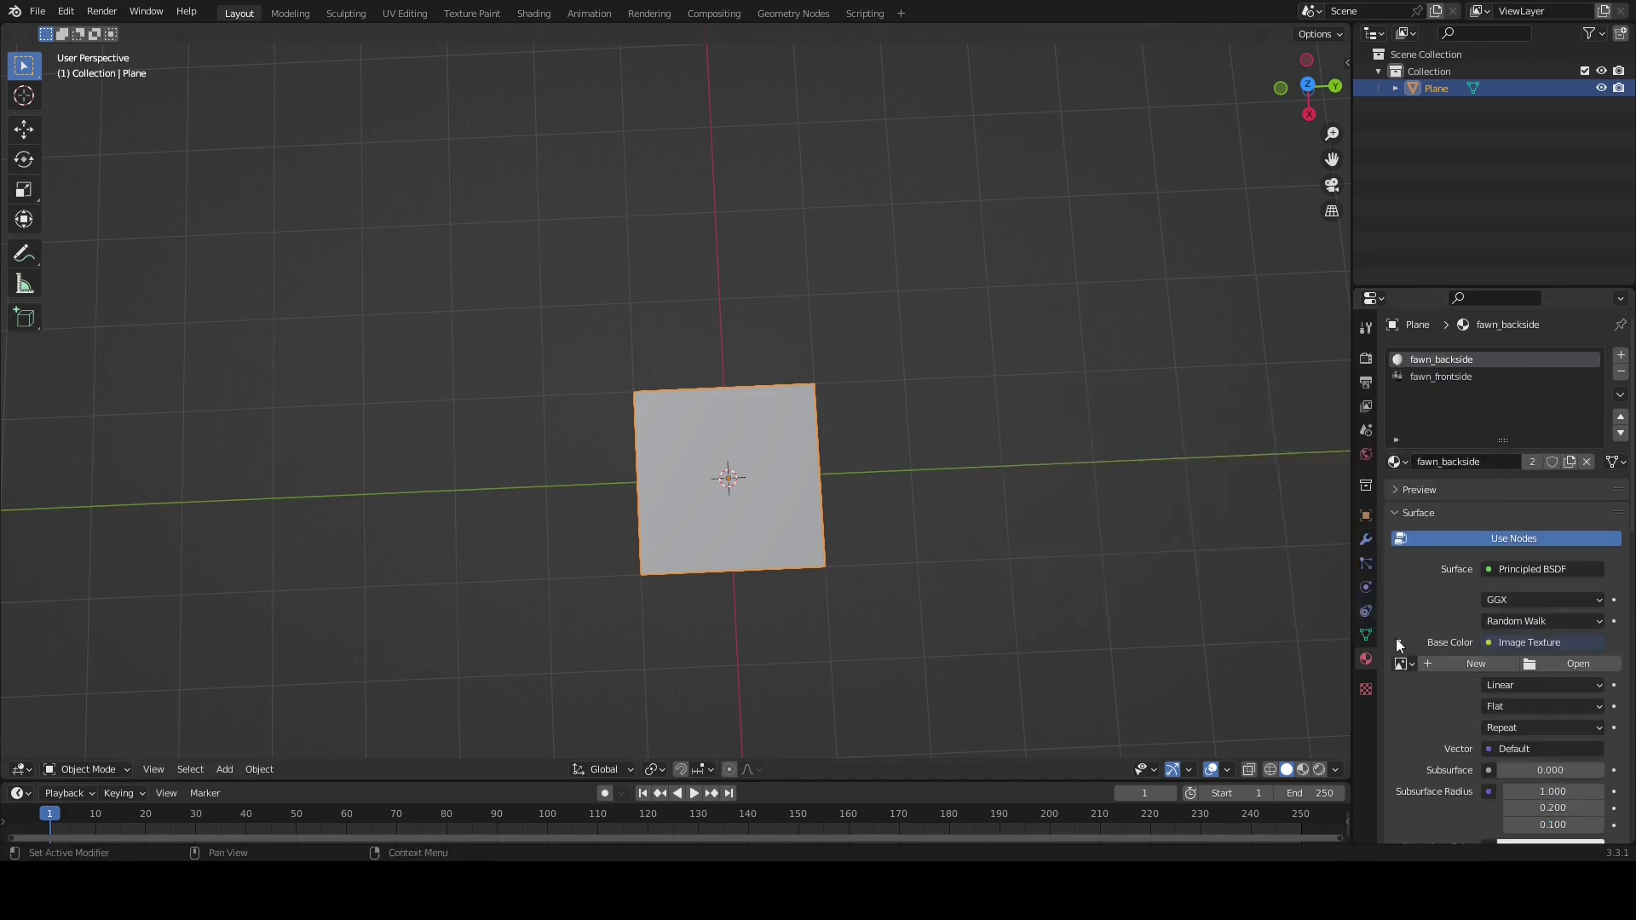
left_click(1402, 664)
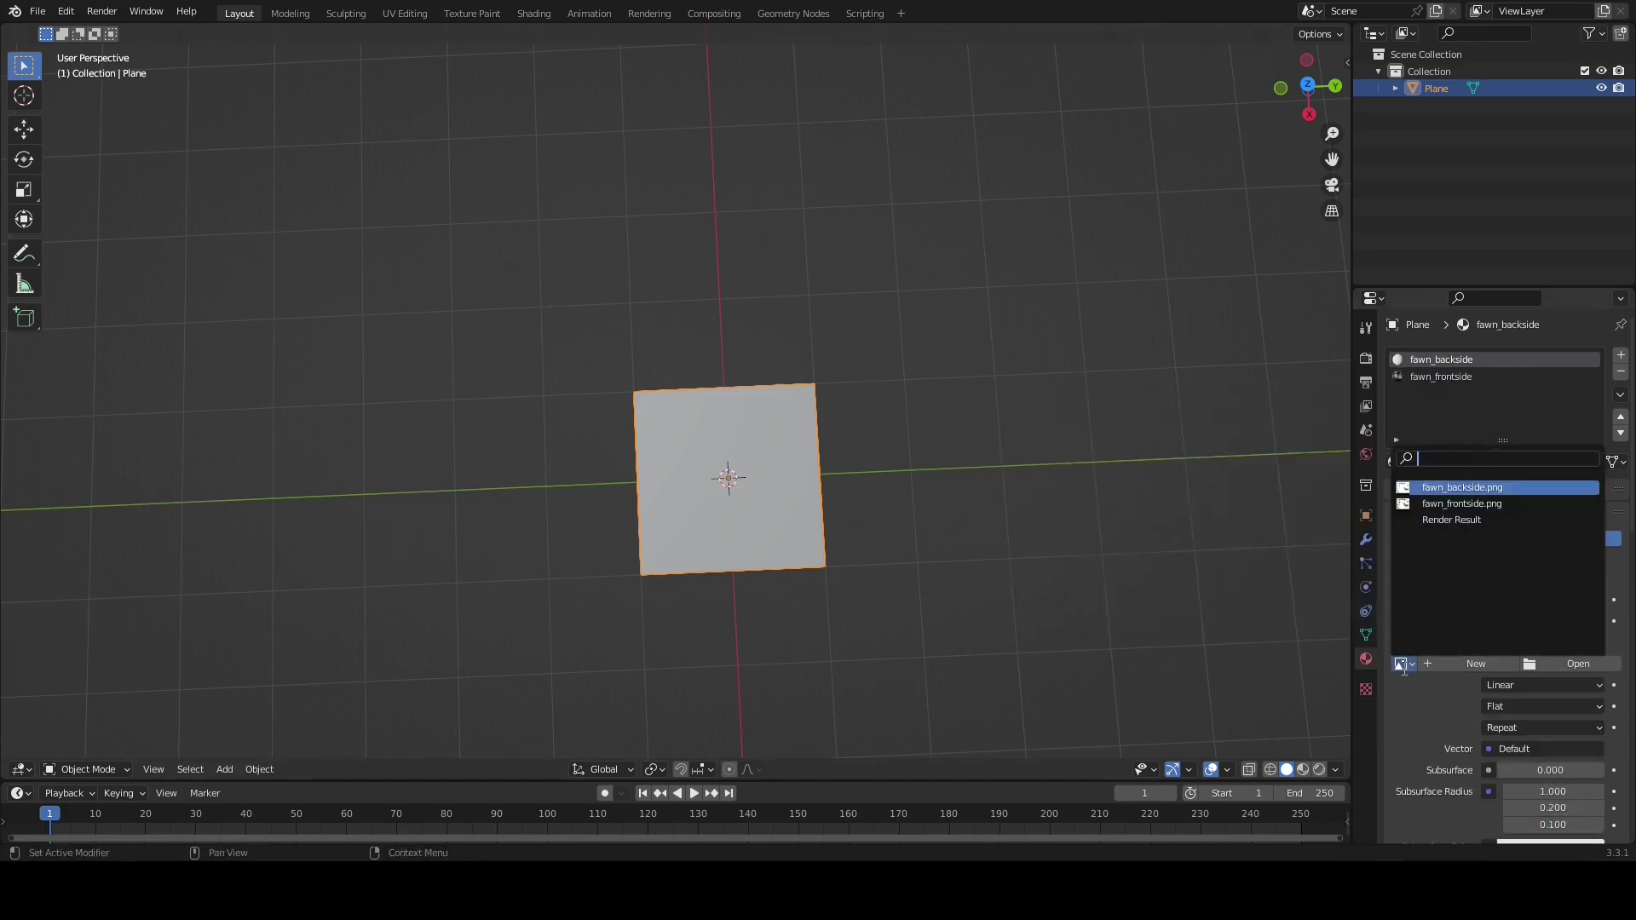
left_click(1439, 489)
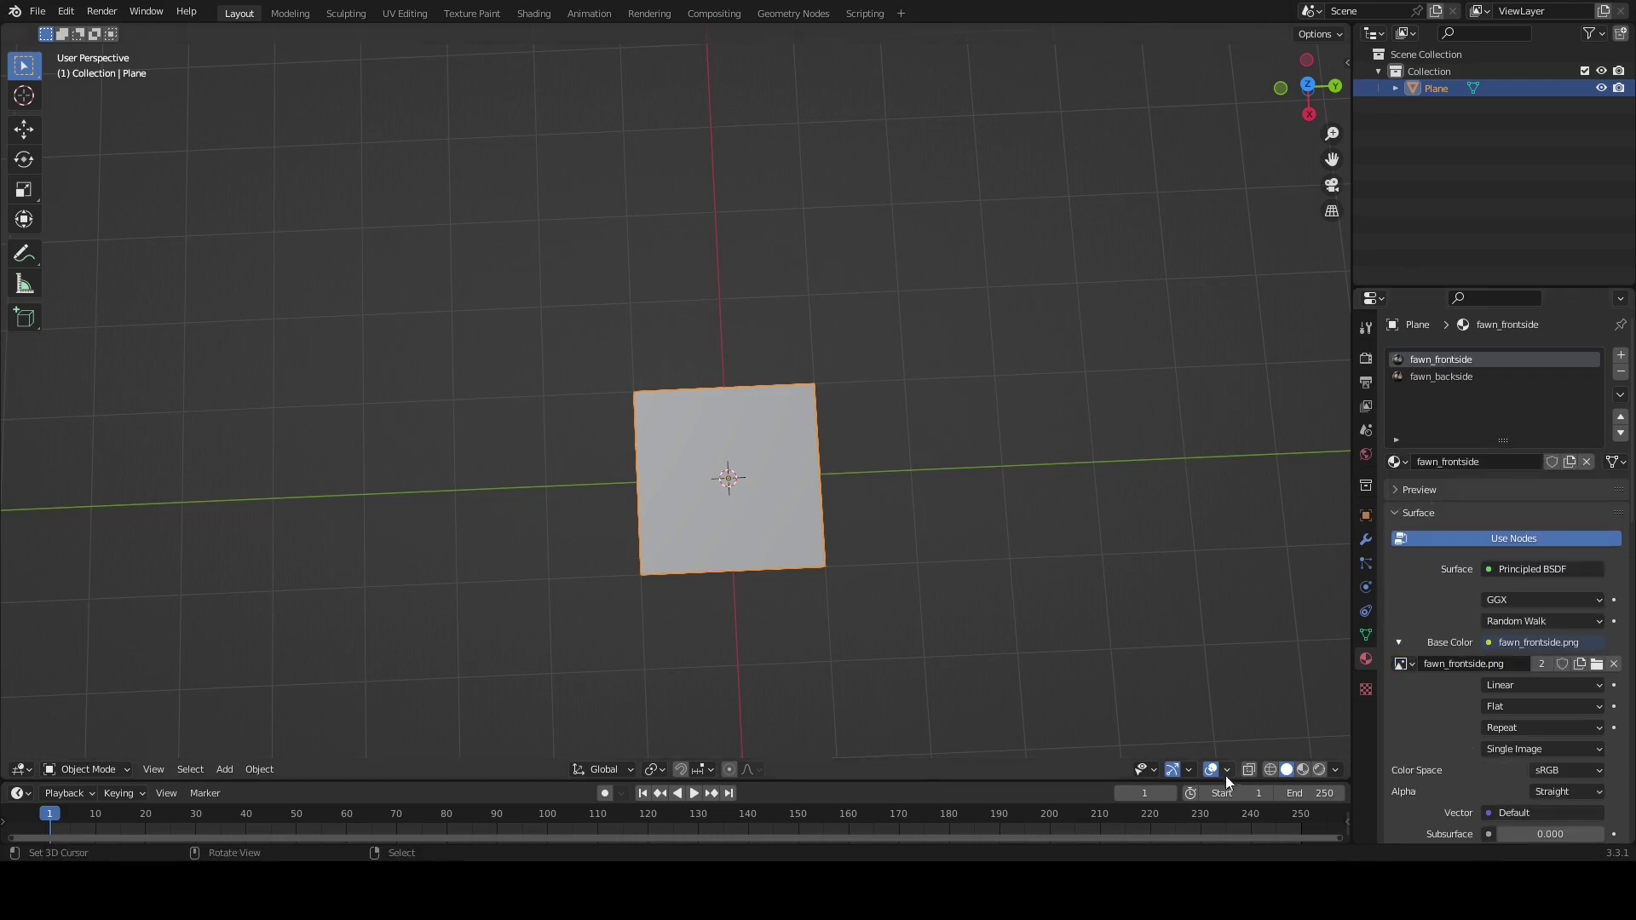
Show the plane with Material Preview shading and view it from the top
left_click(1302, 770)
mouse_move(895, 621)
middle_mouse_down()
mouse_move(750, 585)
mouse_move(757, 610)
middle_mouse_up()
key("KP_7")
scroll(755, 606, "down", 4)
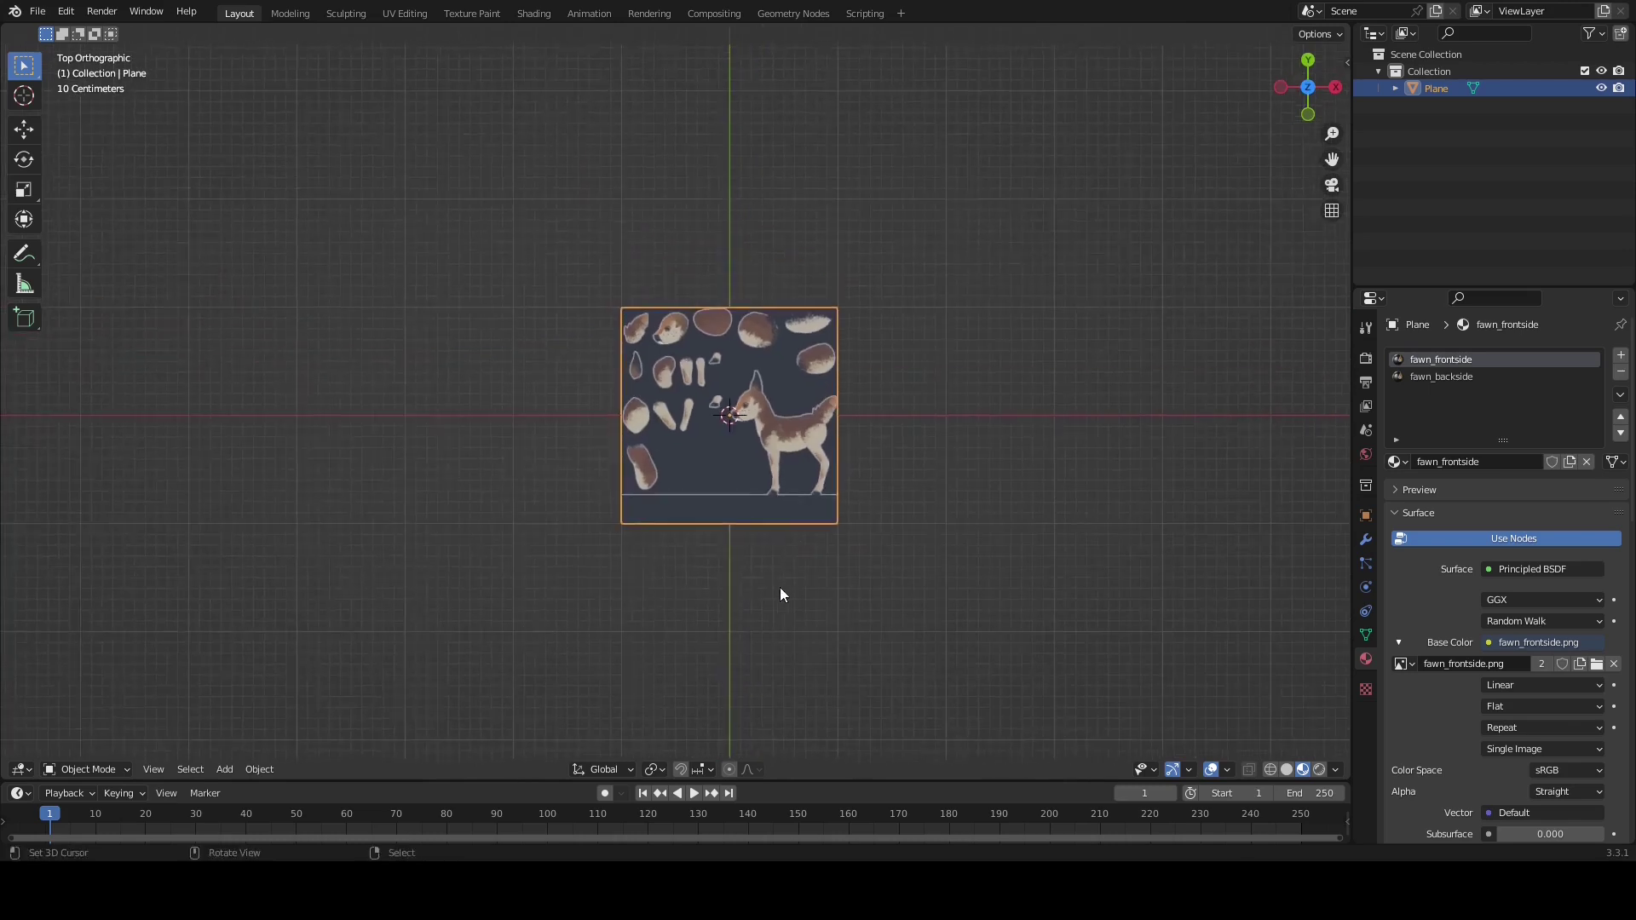
key("KP_1")
middle_click_drag(779, 591, 709, 597)
key("KP_7")
middle_click_drag(749, 499, 729, 587, "shift")
In Edit Mode, rotate the plane's mesh upright and add two vertical and two horizontal loop cuts between the groups of body parts
left_click(89, 770)
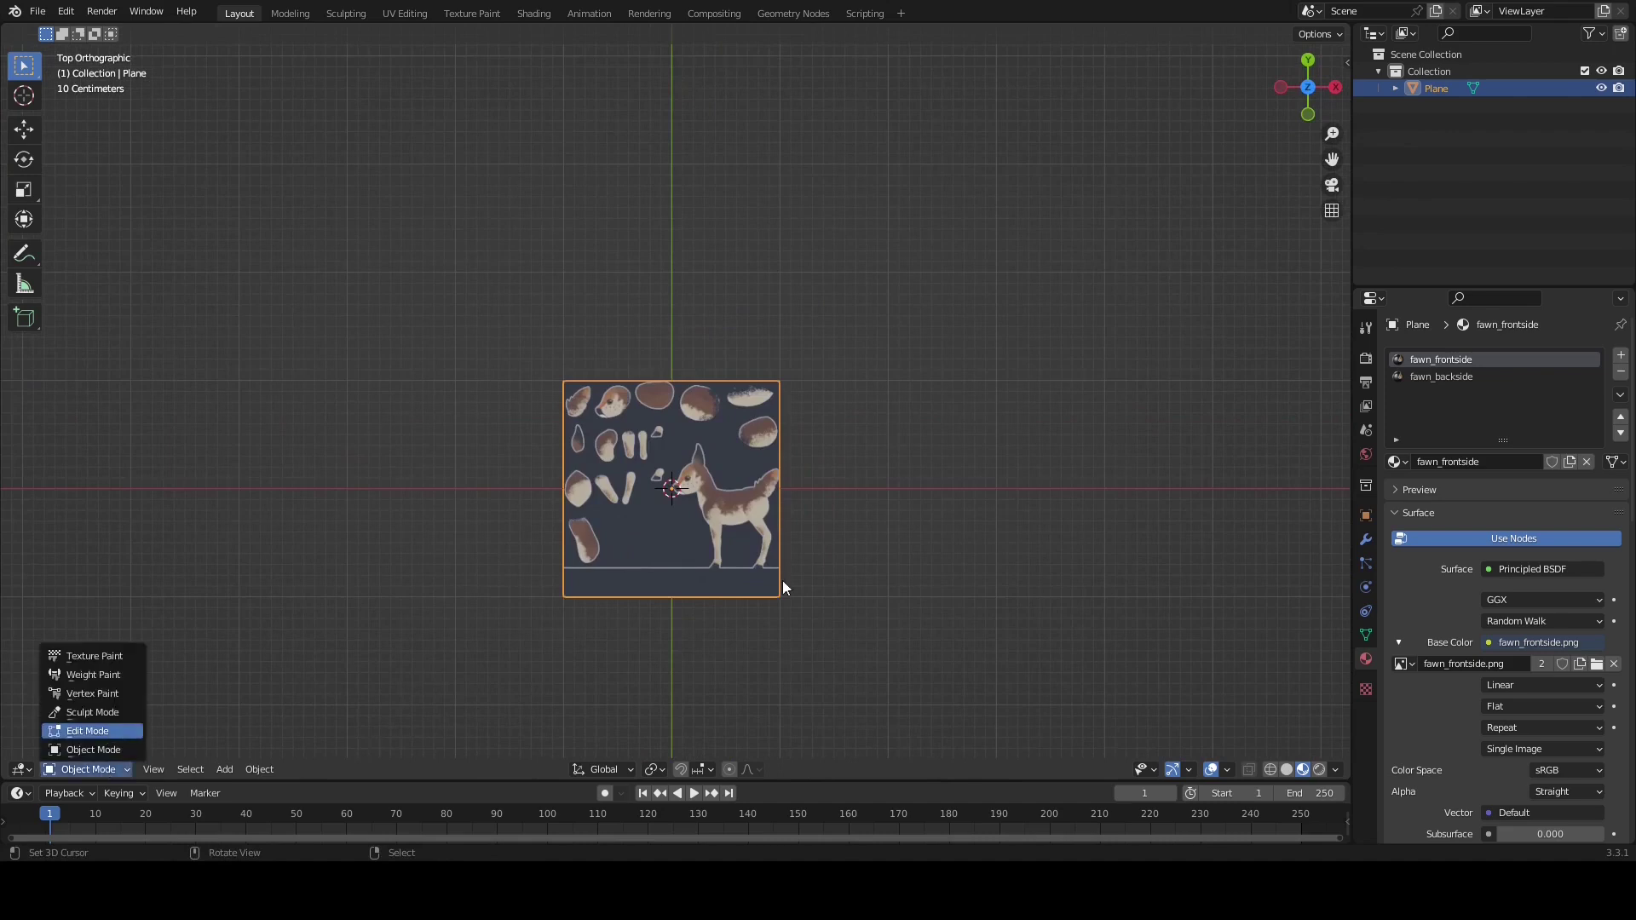
key("Tab")
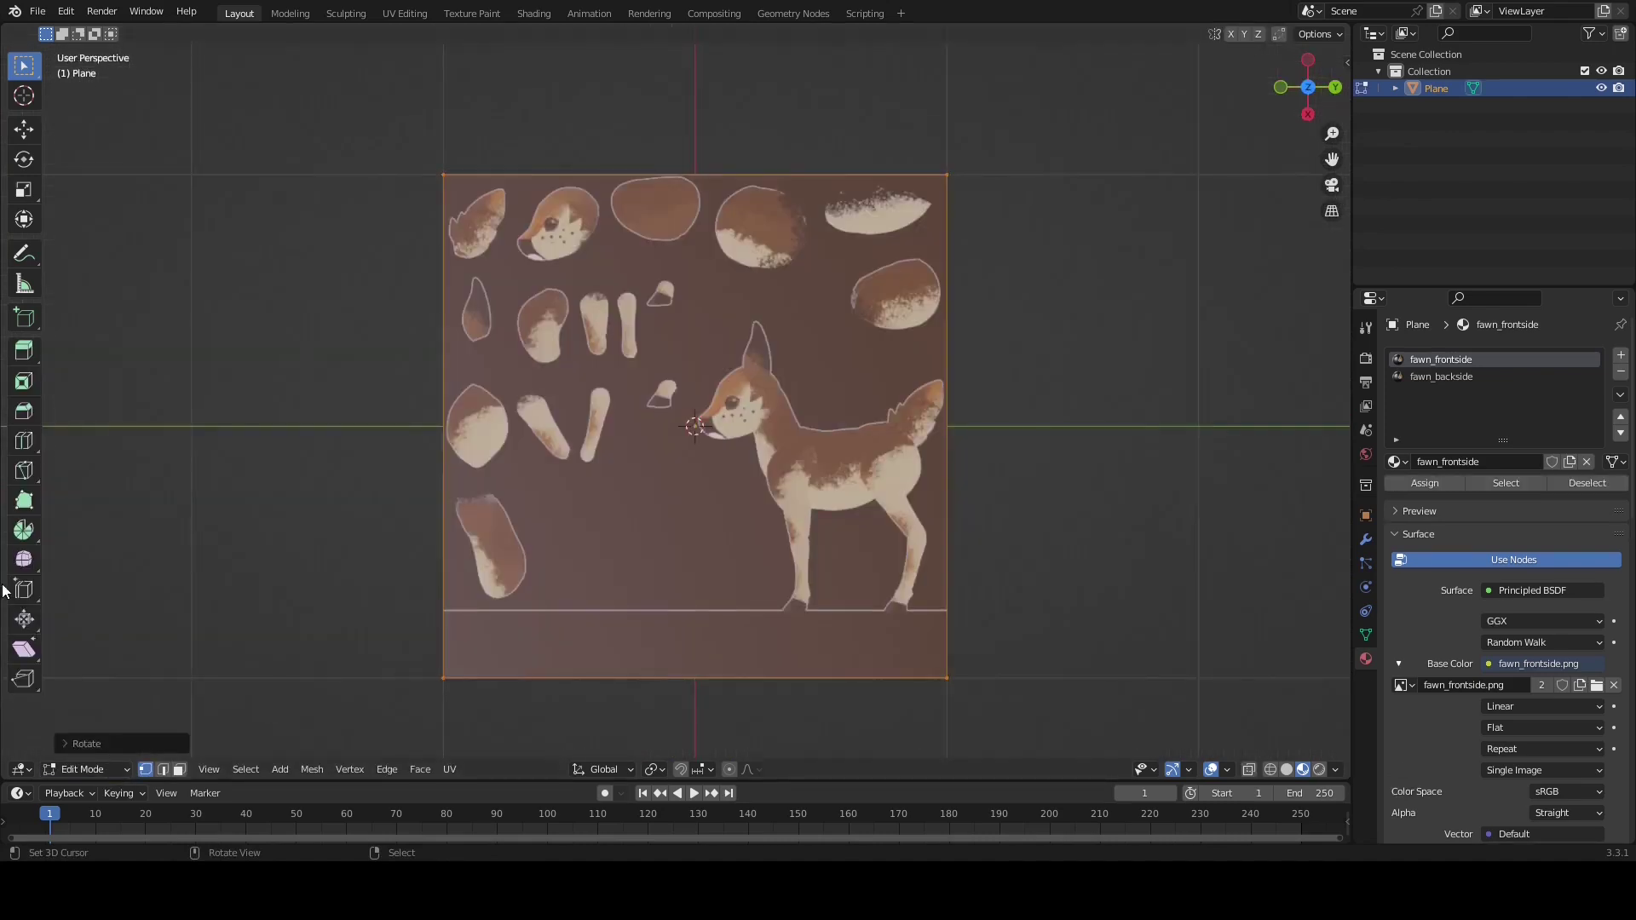
left_click(22, 590)
left_click(24, 440)
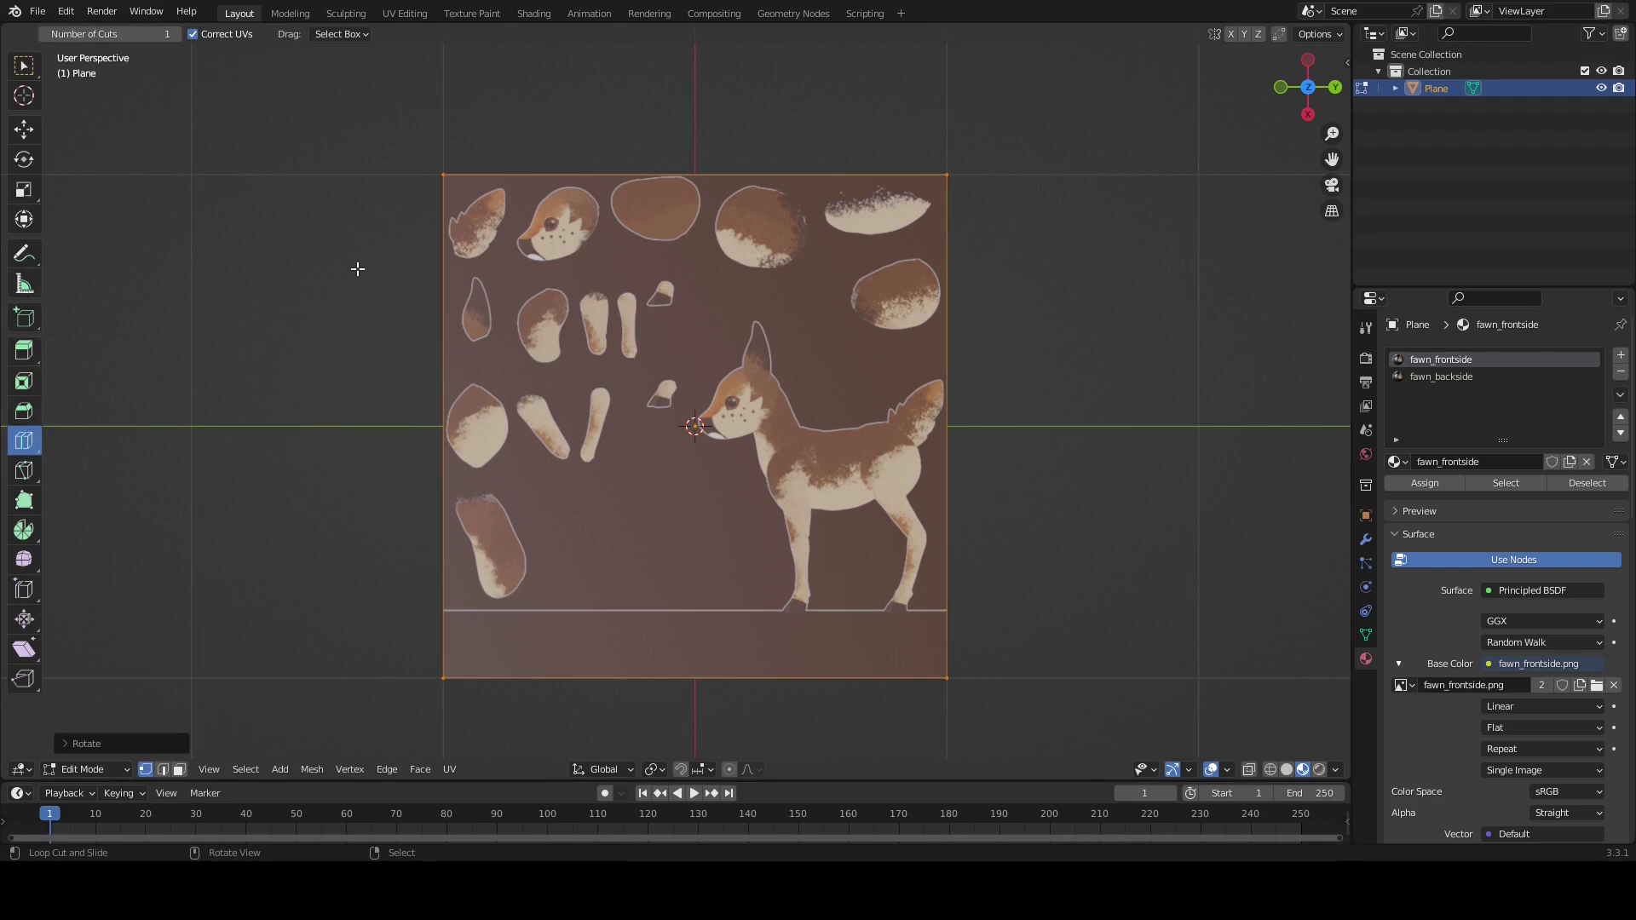
left_click_drag(697, 184, 709, 183)
left_click_drag(826, 182, 815, 178)
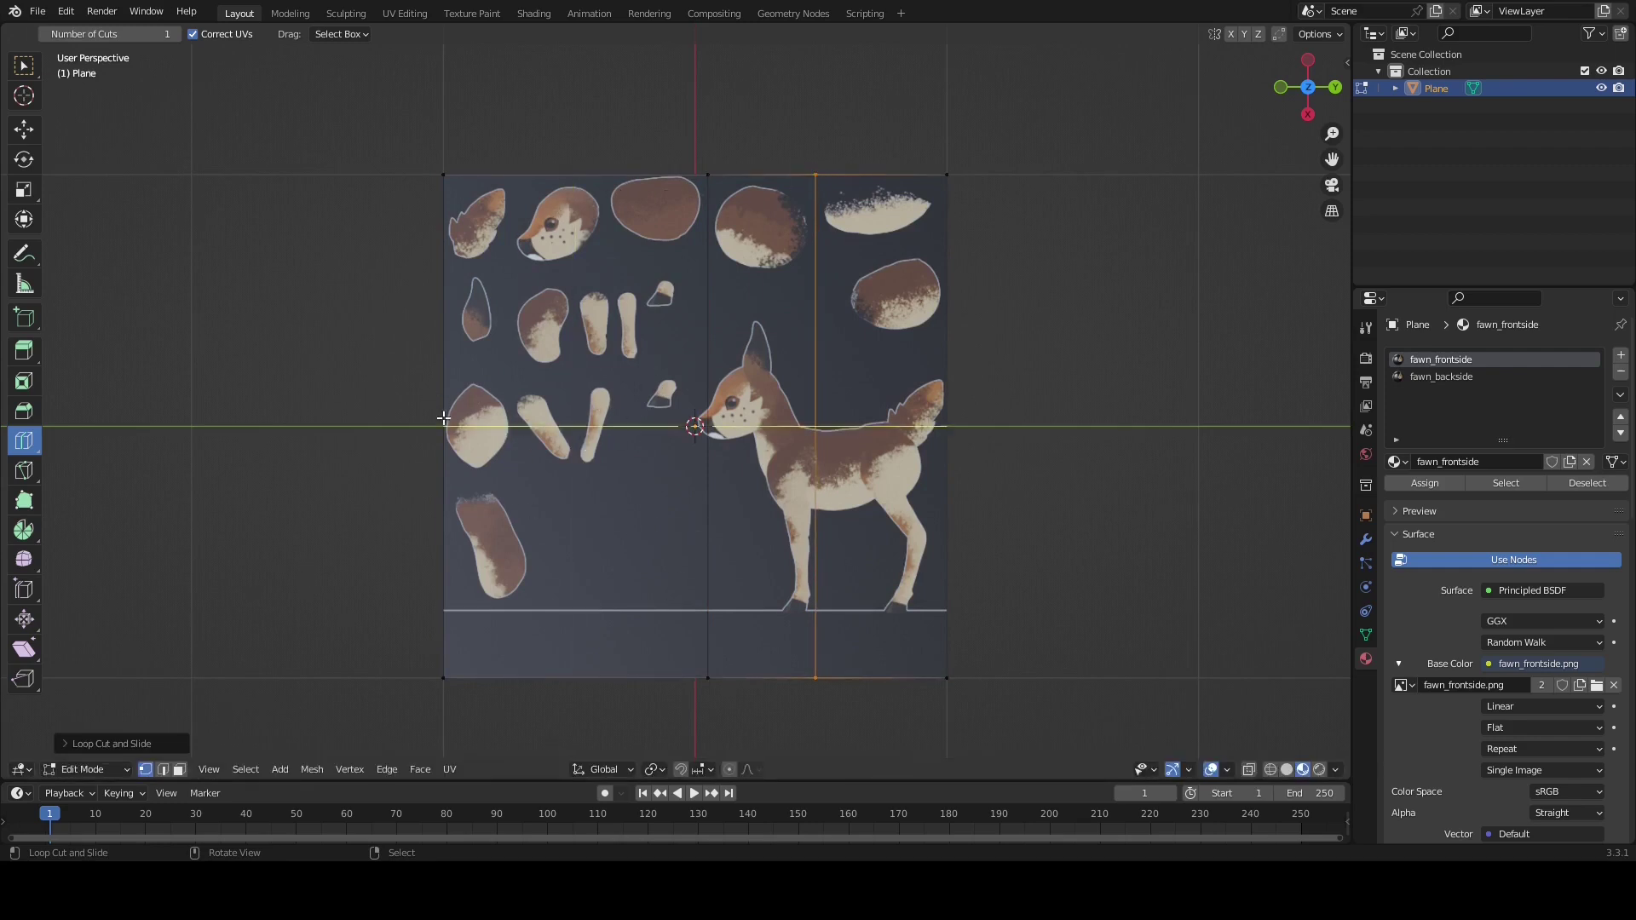
left_click_drag(445, 419, 443, 482)
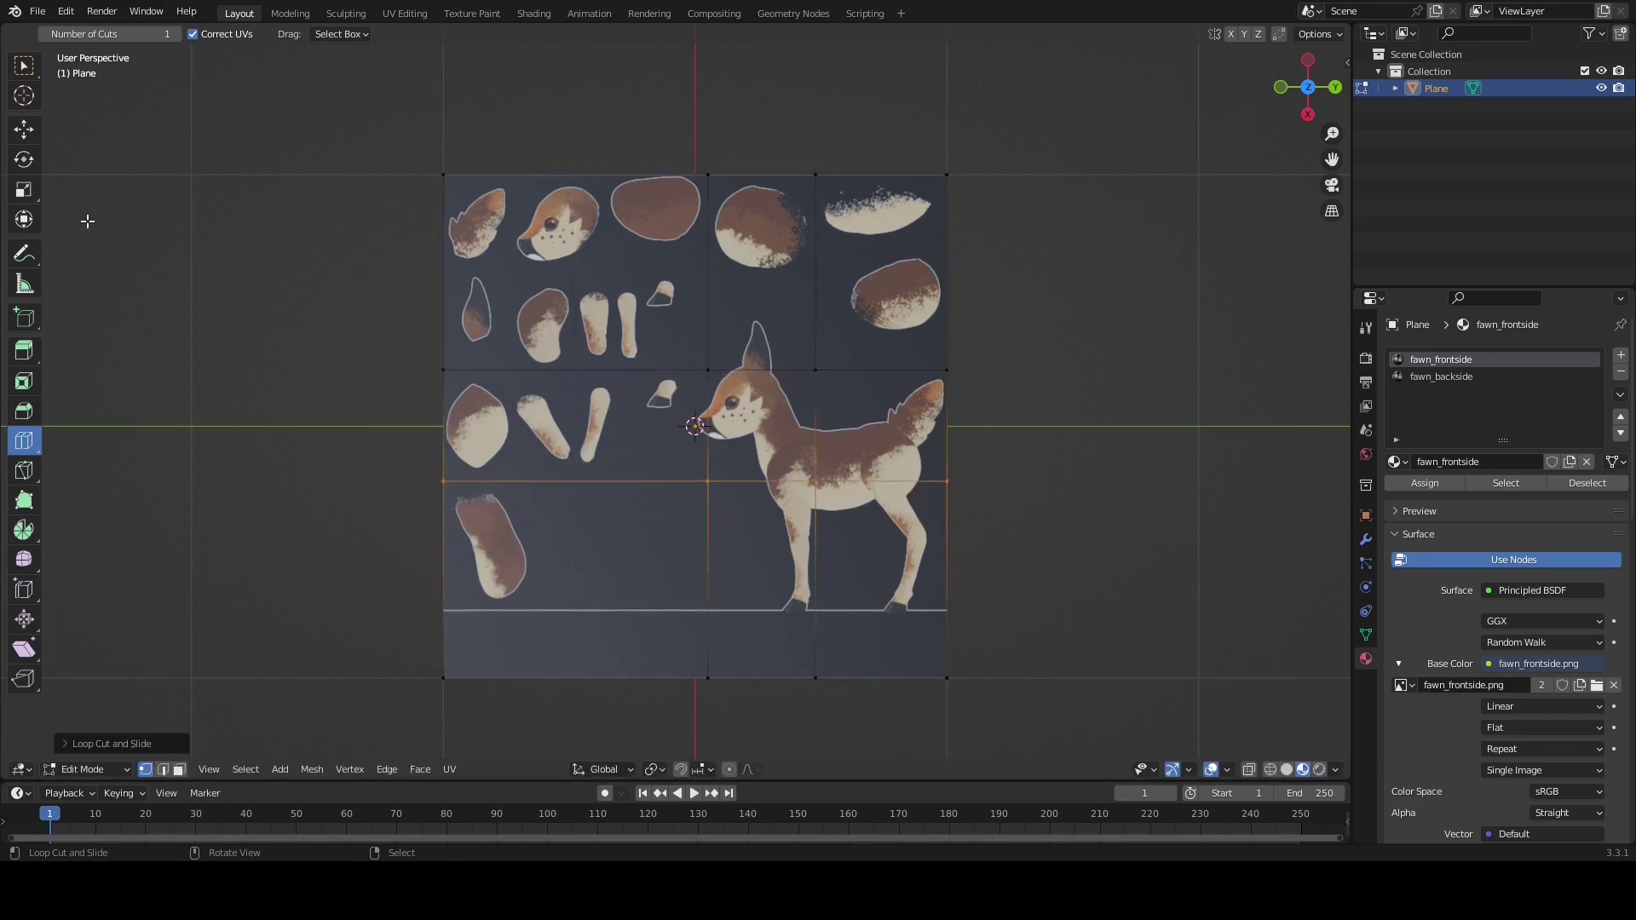
Knife-cut a horizontal edge between the pale belly patch and the oval body part below it
left_click(24, 471)
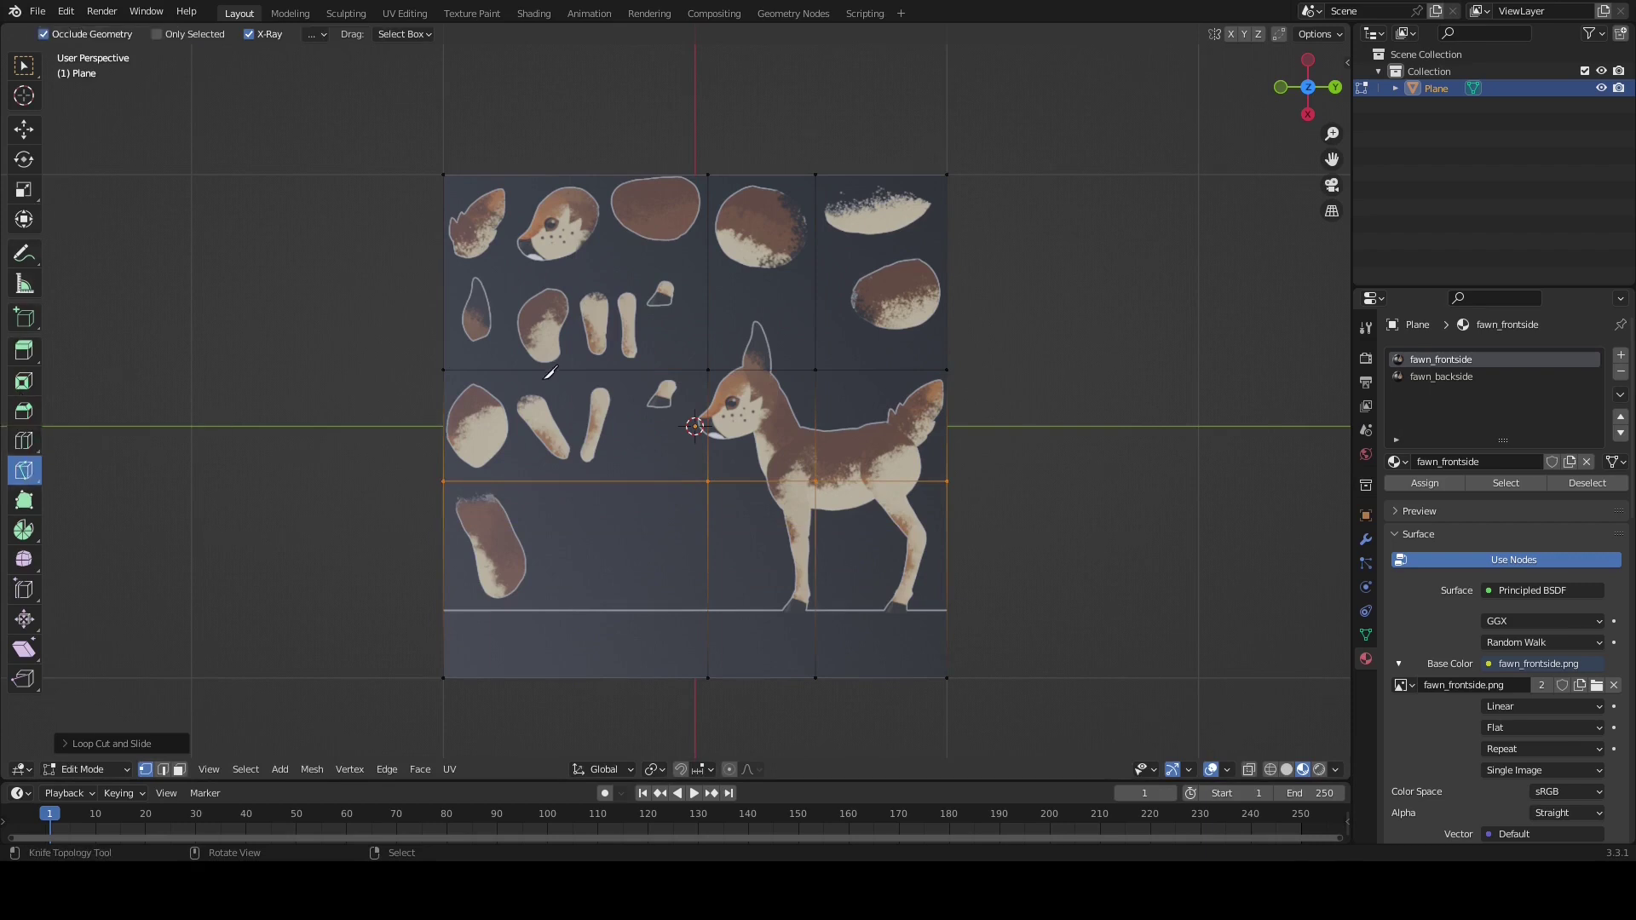
scroll(765, 337, "up", 1)
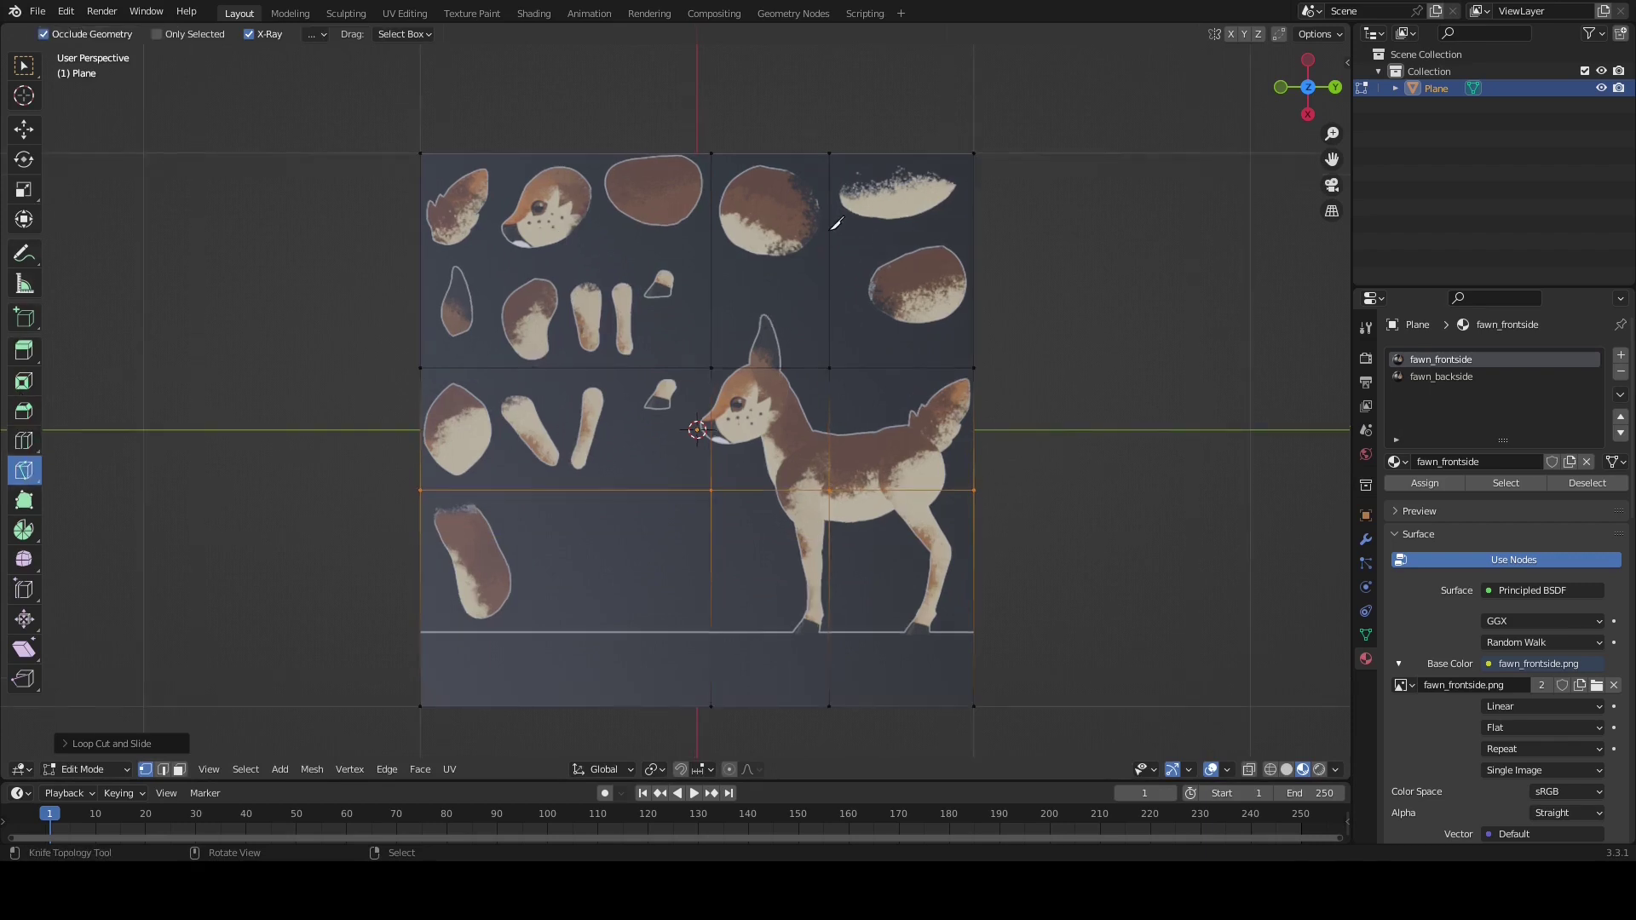
left_click(830, 230)
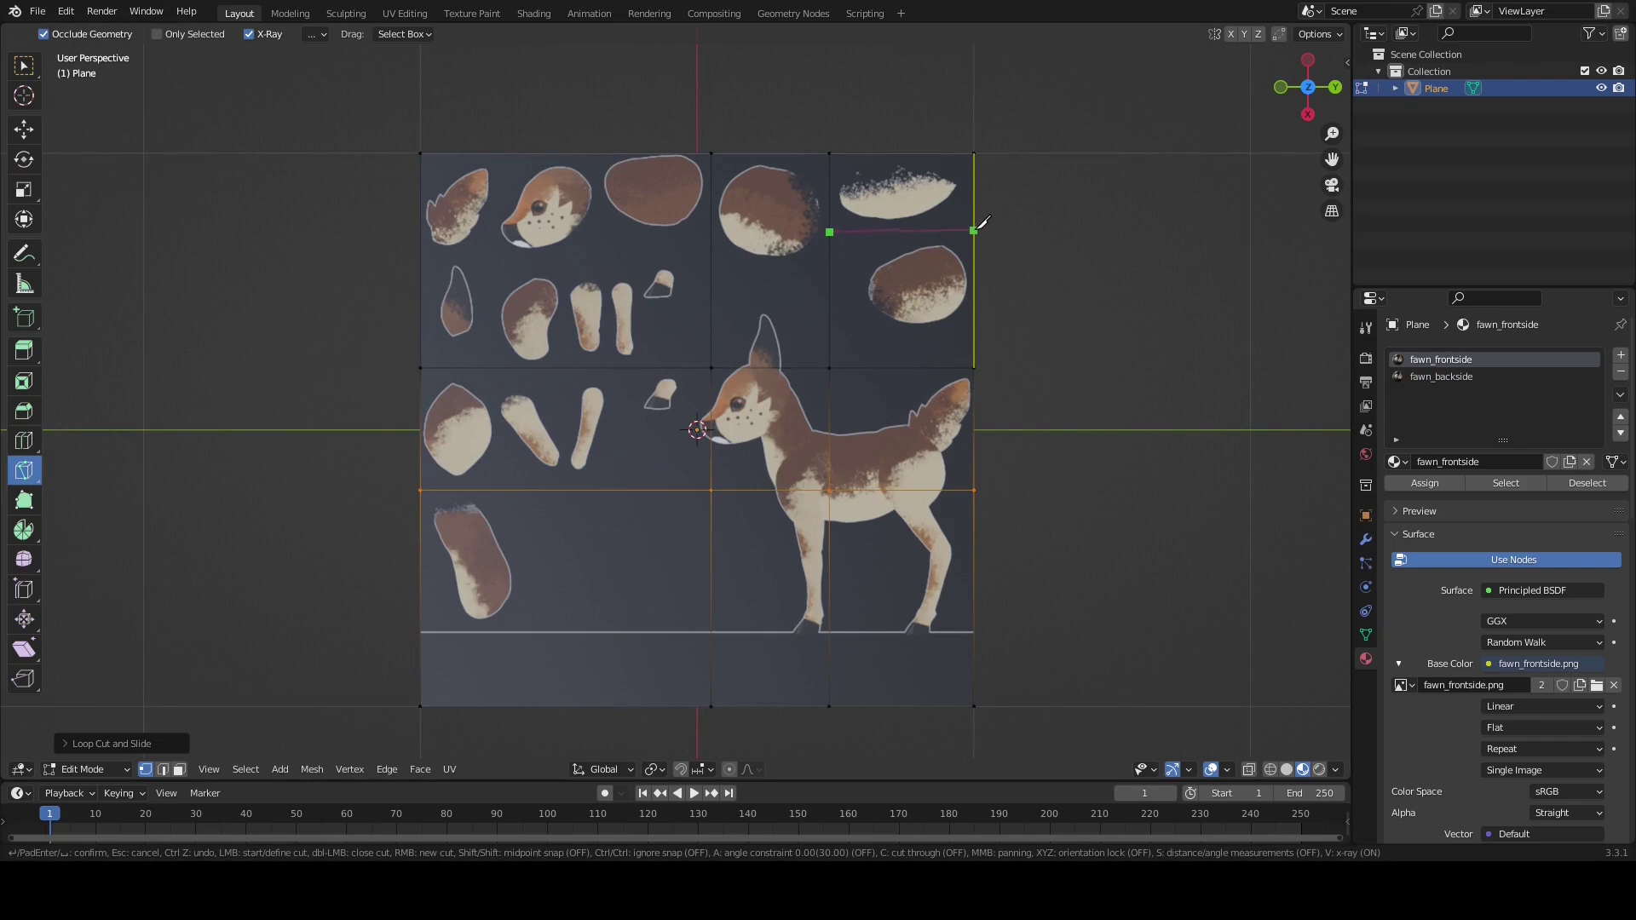
left_click(975, 231)
key("Return")
Knife-cut horizontal edges beneath the round body part and between the first and second rows of parts beside it
scroll(746, 335, "up", 1)
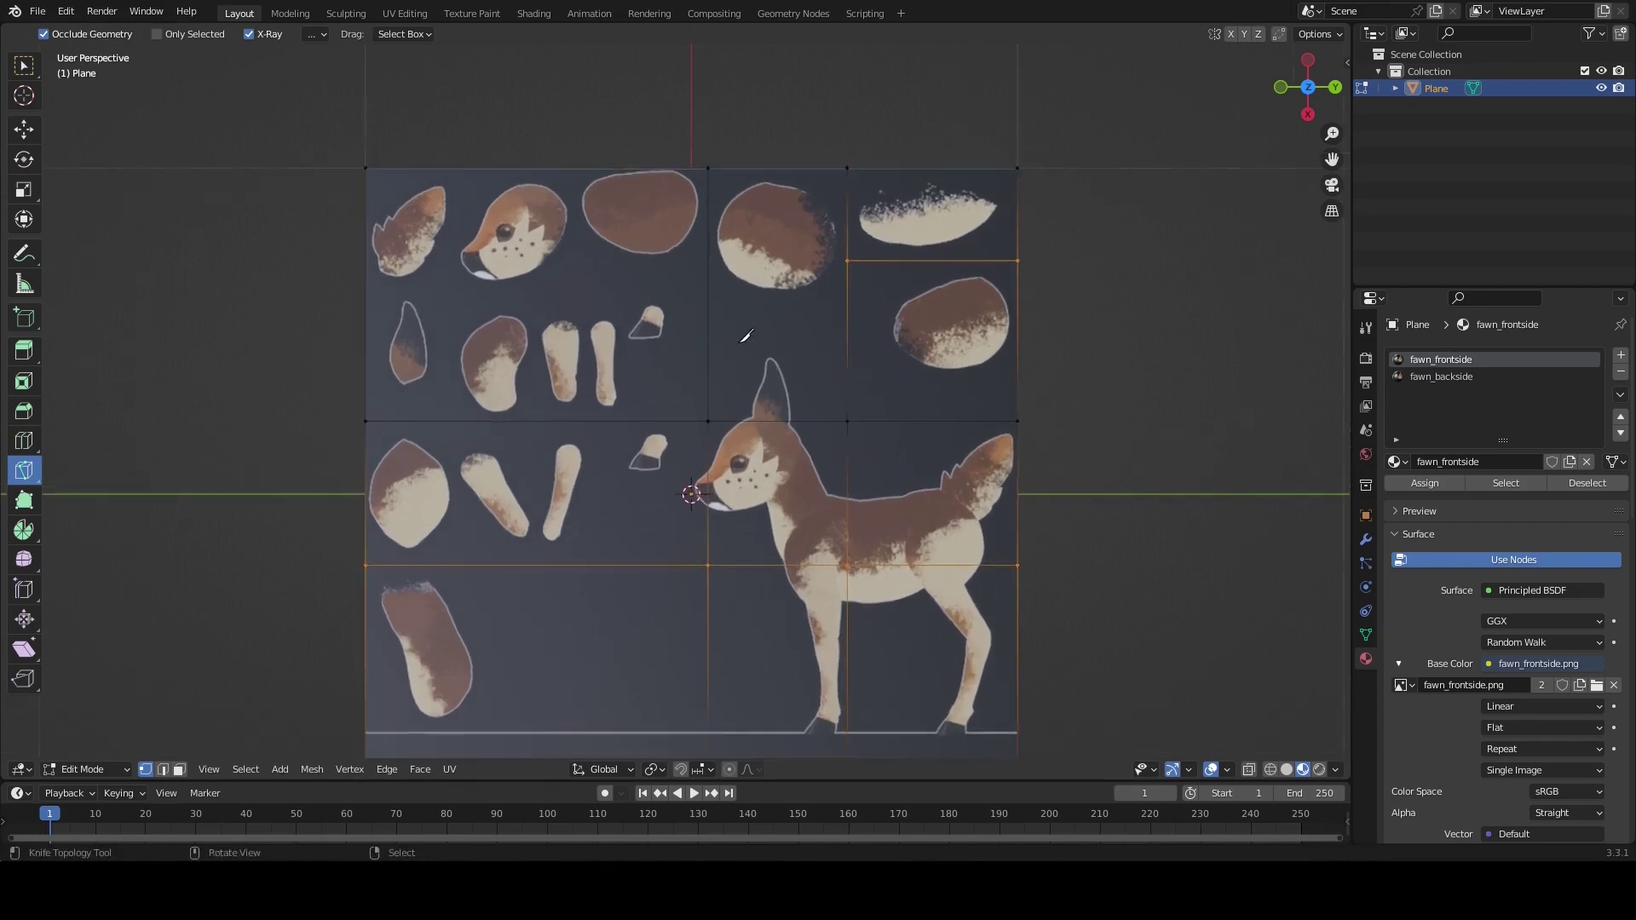
left_click(848, 293)
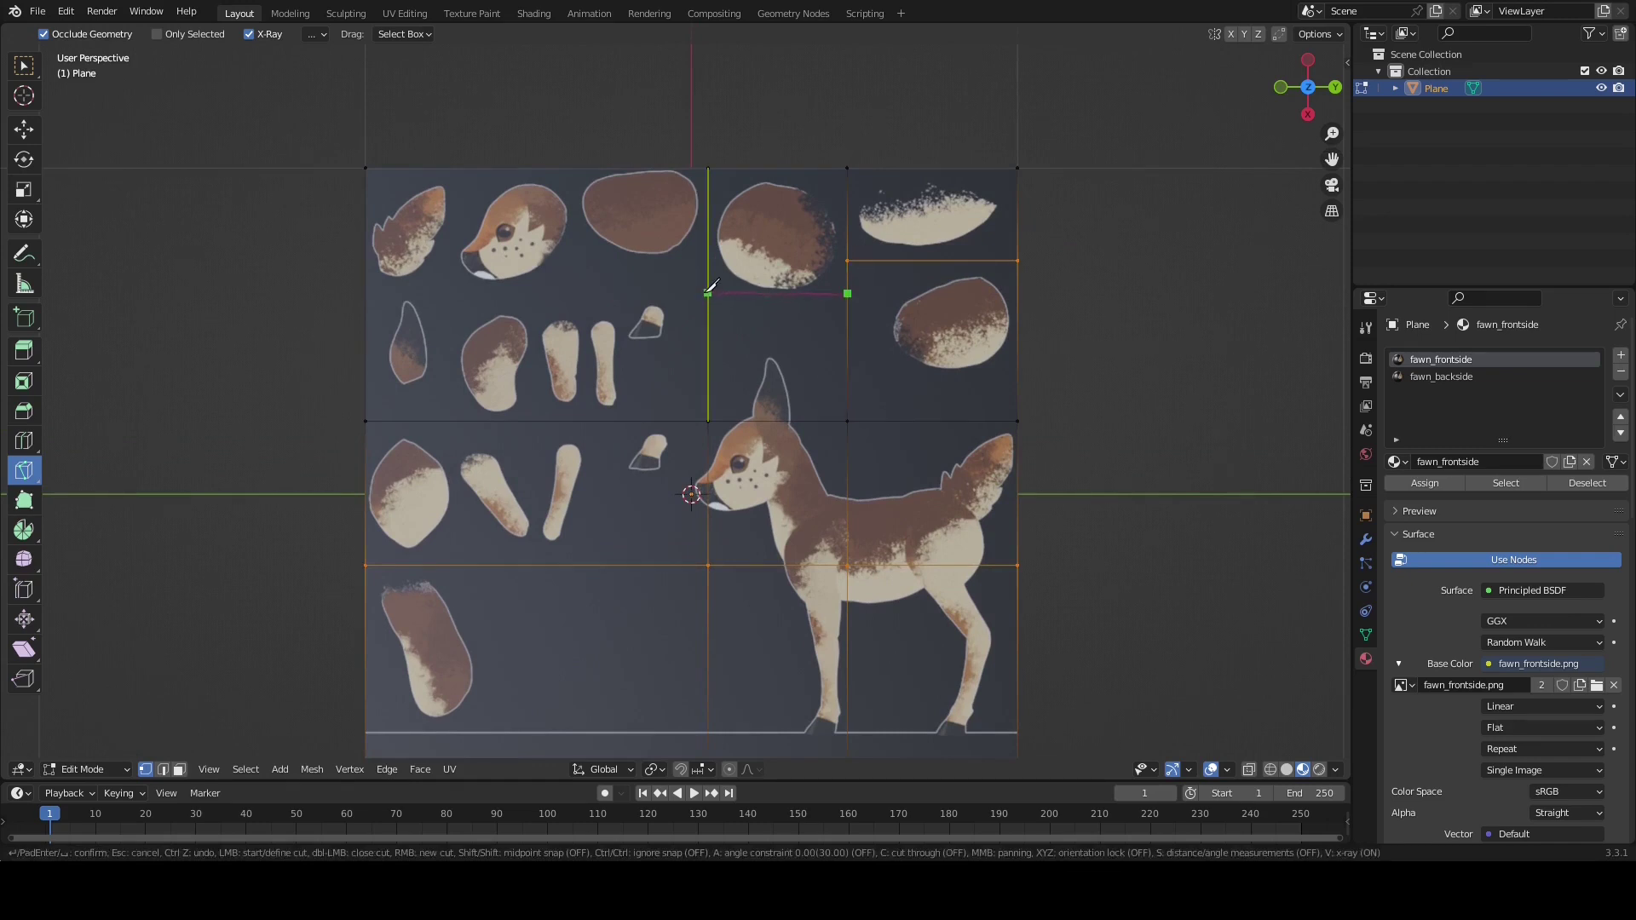
left_click(707, 293)
key("Return")
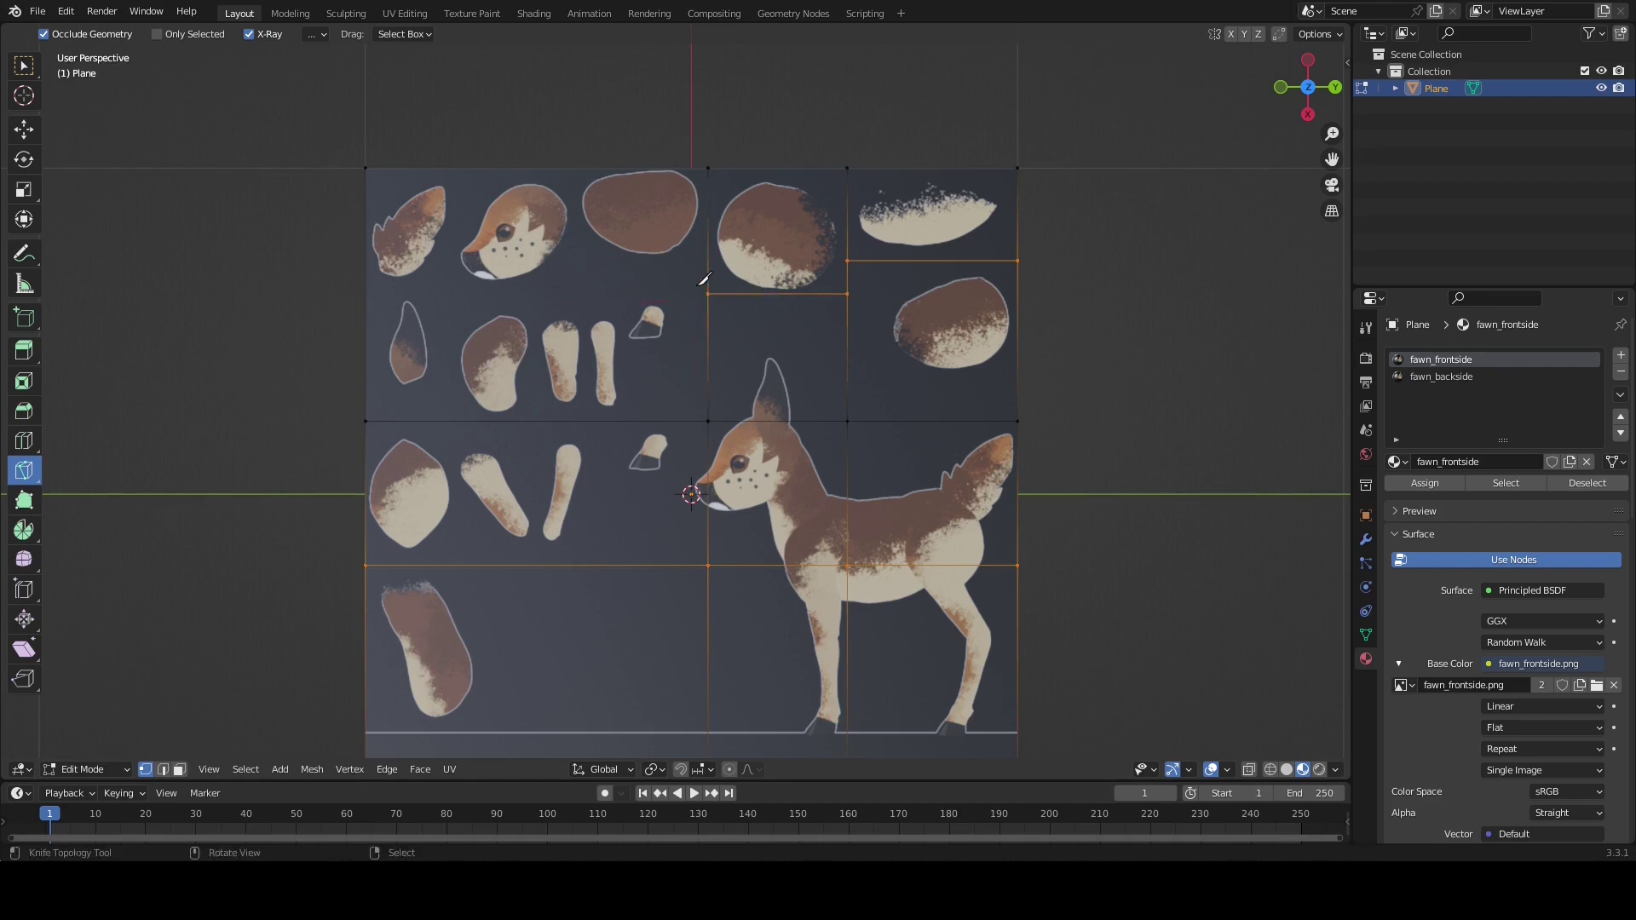
left_click(367, 290)
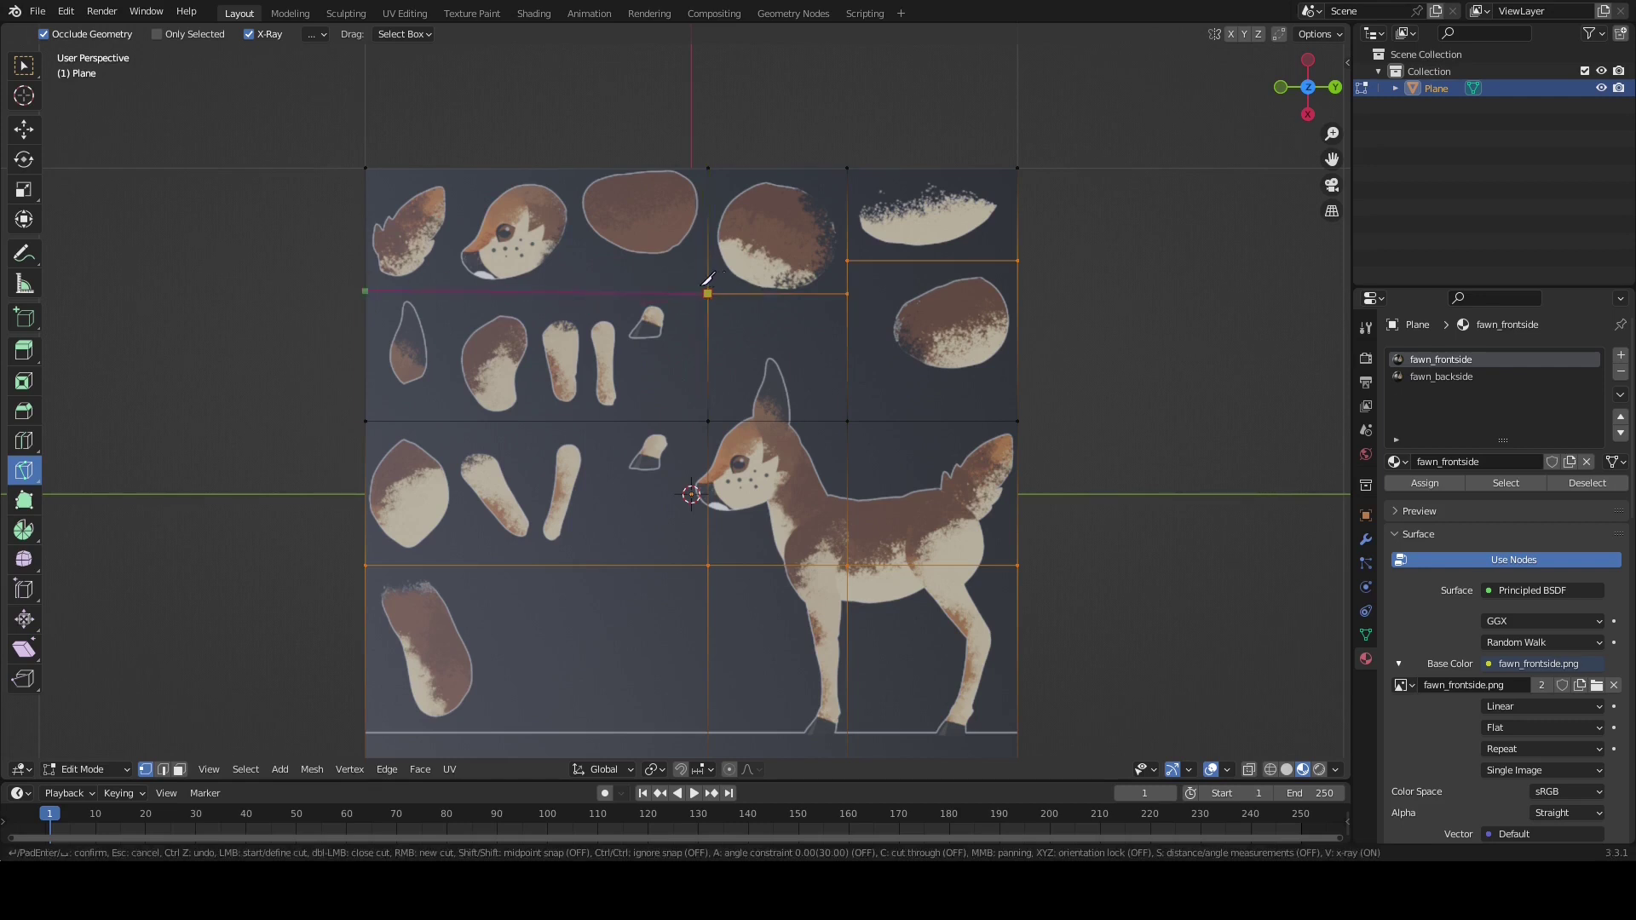
left_click(709, 284)
key("Return")
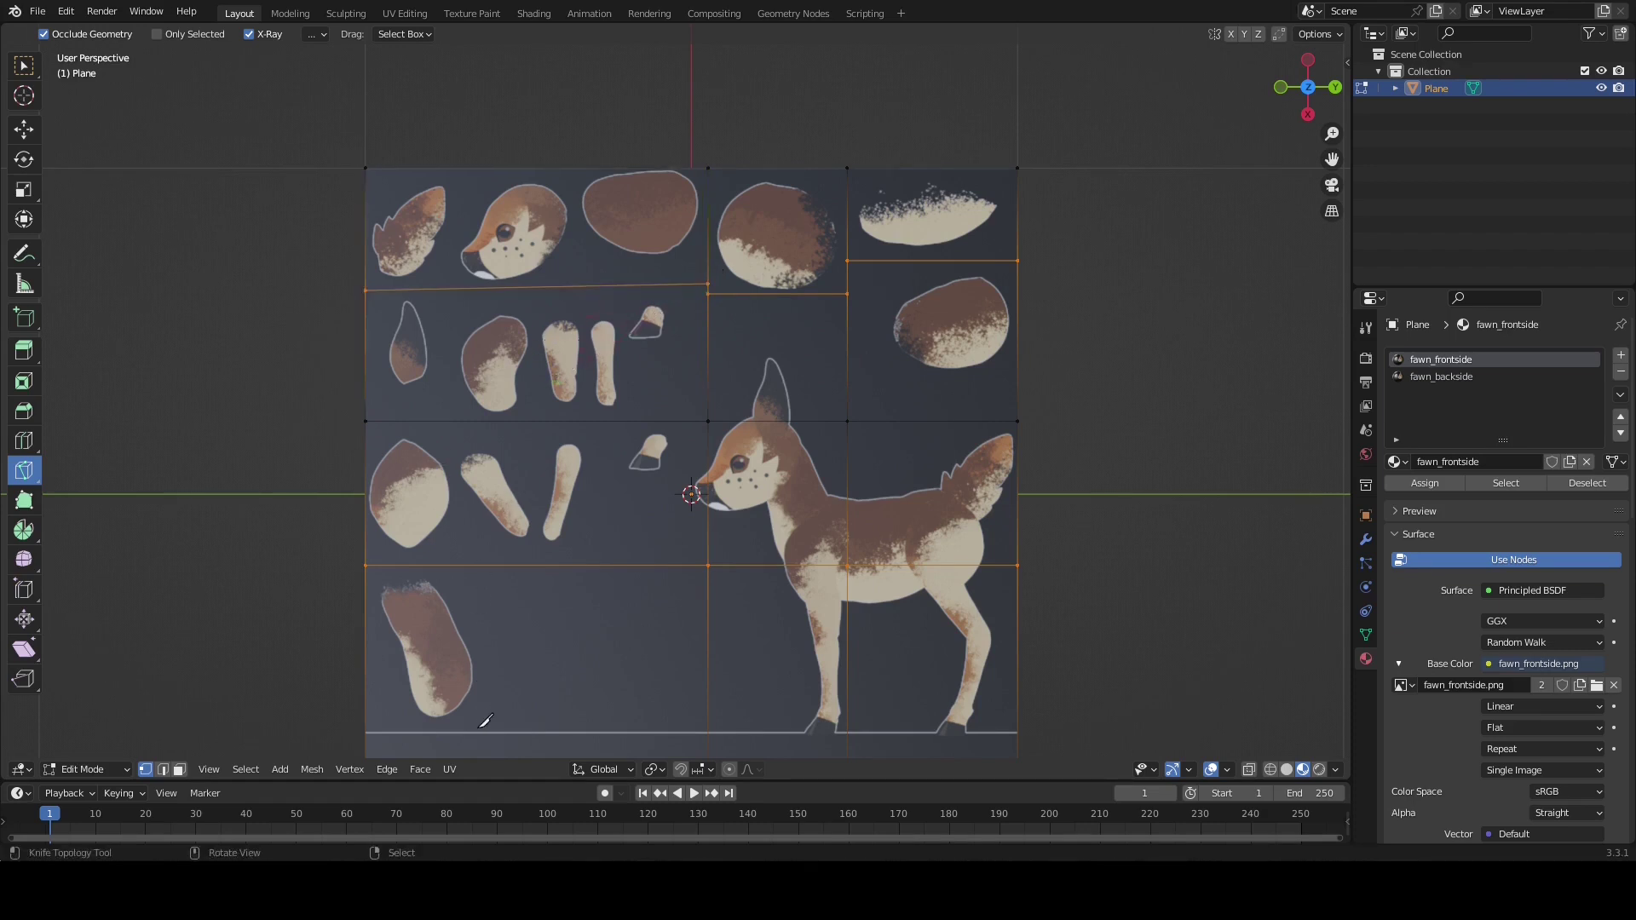
Knife-cut a close polygonal outline around the large leg part in the lower-left area of the plane
left_click(367, 584)
left_click(499, 707)
left_click(437, 566)
left_click(365, 582)
key("Return")
middle_click_drag(366, 582, 381, 503, "shift")
scroll(381, 503, "up", 1)
left_click(364, 691)
left_click(409, 708)
left_click(459, 645)
key("Return")
left_click(409, 528)
left_click(378, 516)
left_click(320, 554)
left_click(329, 526)
key("Return")
Knife-cut a closed outline around the small hoof part in the third row
middle_click_drag(633, 341, 631, 366, "shift")
left_click(647, 361)
left_click(618, 421)
left_click(671, 424)
left_click(691, 379)
left_click(647, 360)
key("Return")
left_click(644, 210)
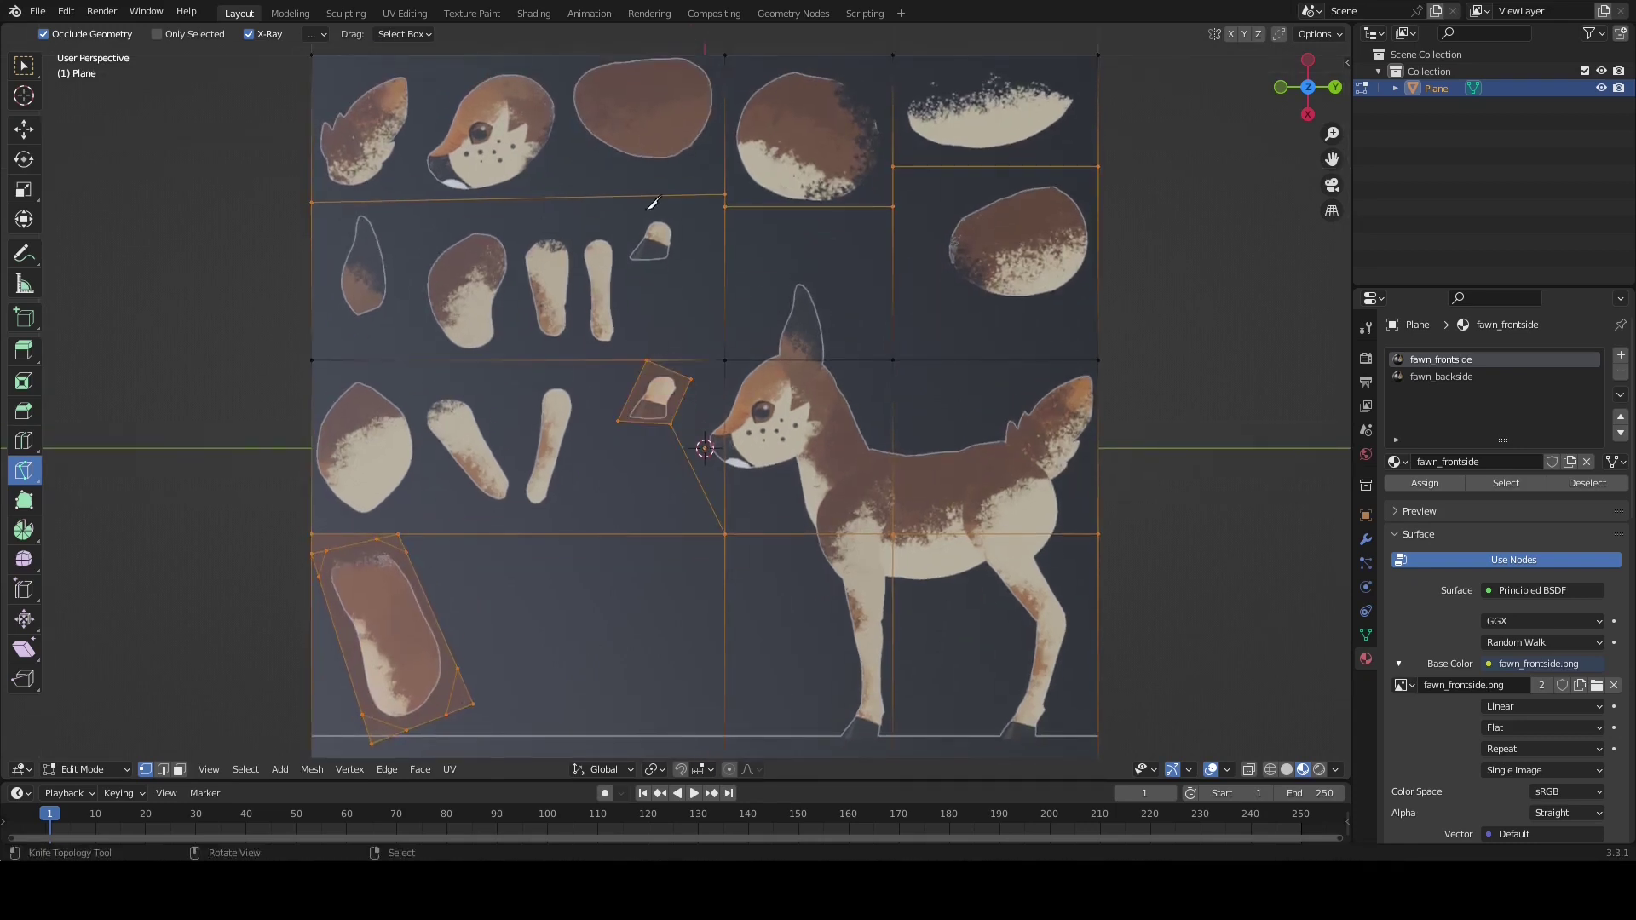
key("Escape")
Knife-cut adjoining rectangles around the two narrow lower-leg parts in the second row, with a vertical edge separating them from the hoof
left_click(620, 359)
left_click(620, 197)
key("Return")
left_click(621, 237)
left_click(519, 235)
left_click(519, 360)
key("Return")
left_click(576, 236)
key("Return")
left_click(620, 349)
left_click(518, 342)
key("Return")
Knife-cut an outline around the upper-leg part in the second row
left_click(494, 360)
left_click(518, 235)
left_click(461, 219)
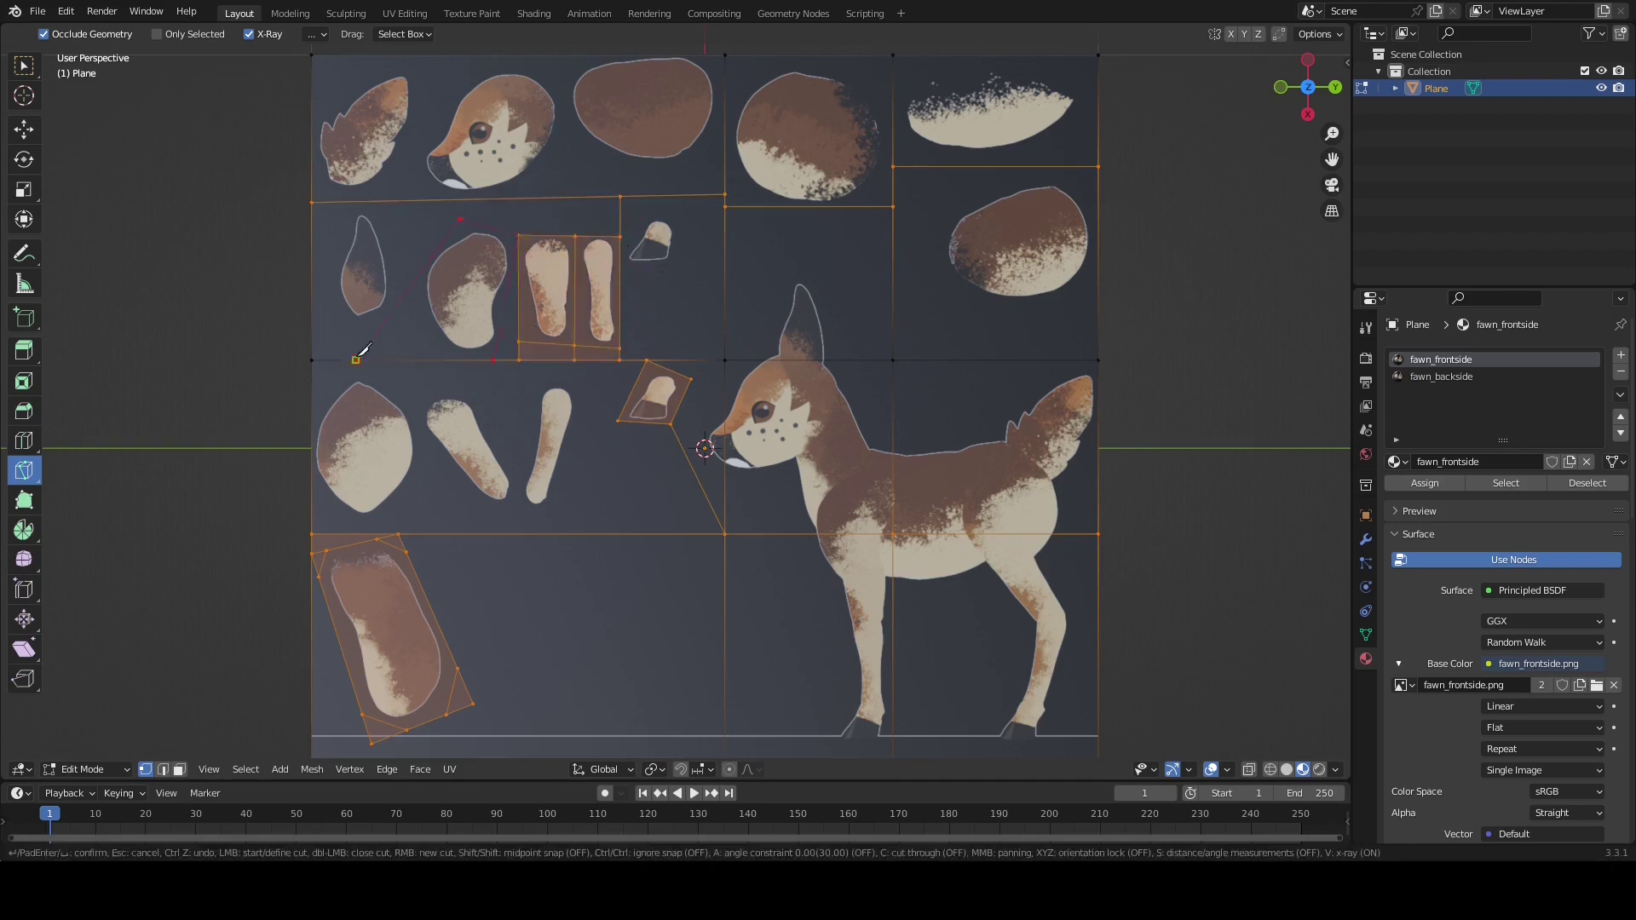
Knife-cut a closed outline around the tail part in the plane's upper-left corner
left_click(380, 192)
left_click(434, 91)
left_click(392, 54)
left_click(312, 125)
left_click(321, 193)
left_click(380, 191)
key("Return")
Knife-cut outlines around the head and the brown oval beside it, and cut off the corner below the round body part
left_click(439, 200)
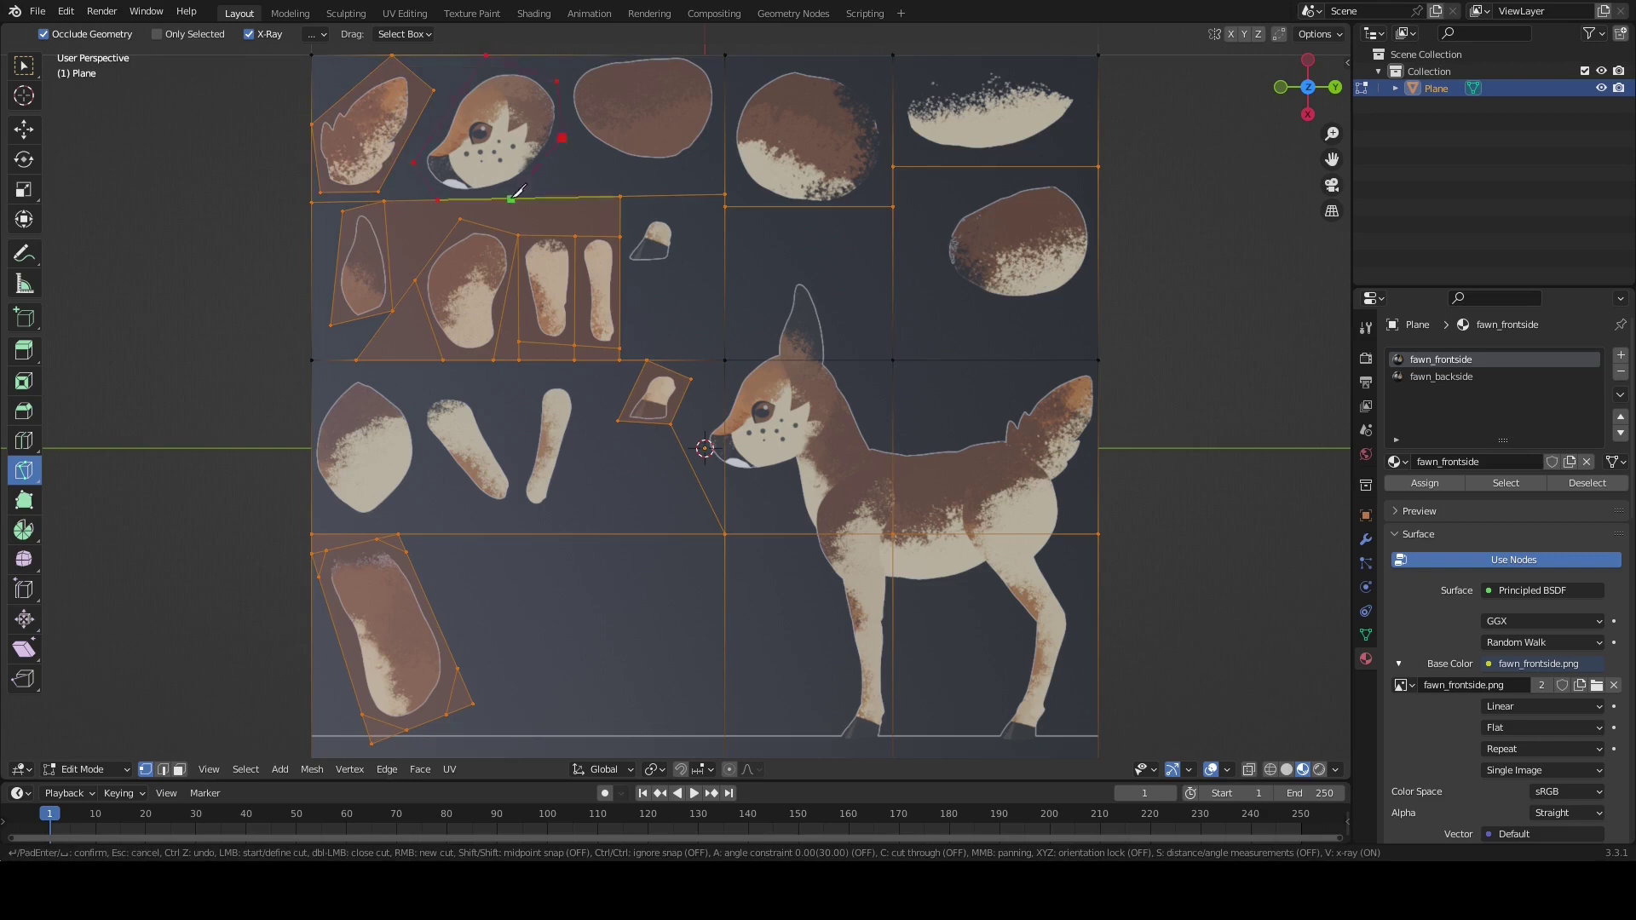
left_click(724, 161)
key("Return")
left_click(843, 228)
left_click(892, 189)
key("Return")
Knife-cut outlines around the oval body part at the plane's right edge and the pale belly patch above it
left_click(1048, 188)
left_click(1097, 239)
left_click(1097, 292)
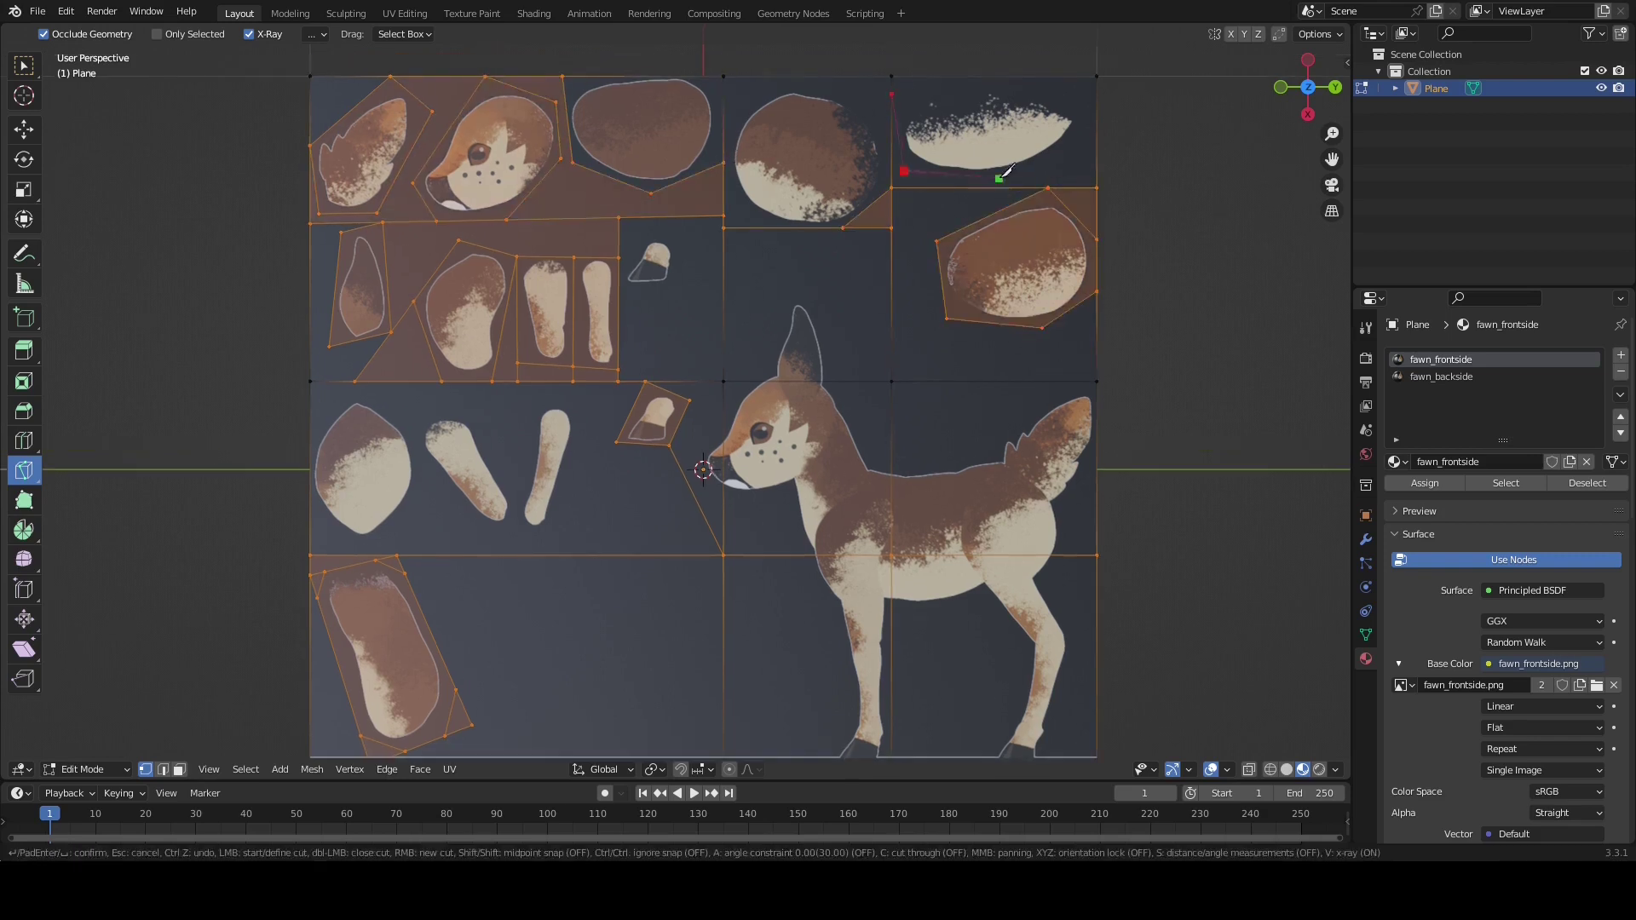
left_click(894, 107)
key("Return")
Knife-cut a polygonal outline around the broad upper-leg part at the start of the third row
left_click(311, 496)
left_click(350, 545)
left_click(379, 543)
left_click(419, 489)
left_click(415, 433)
left_click(354, 382)
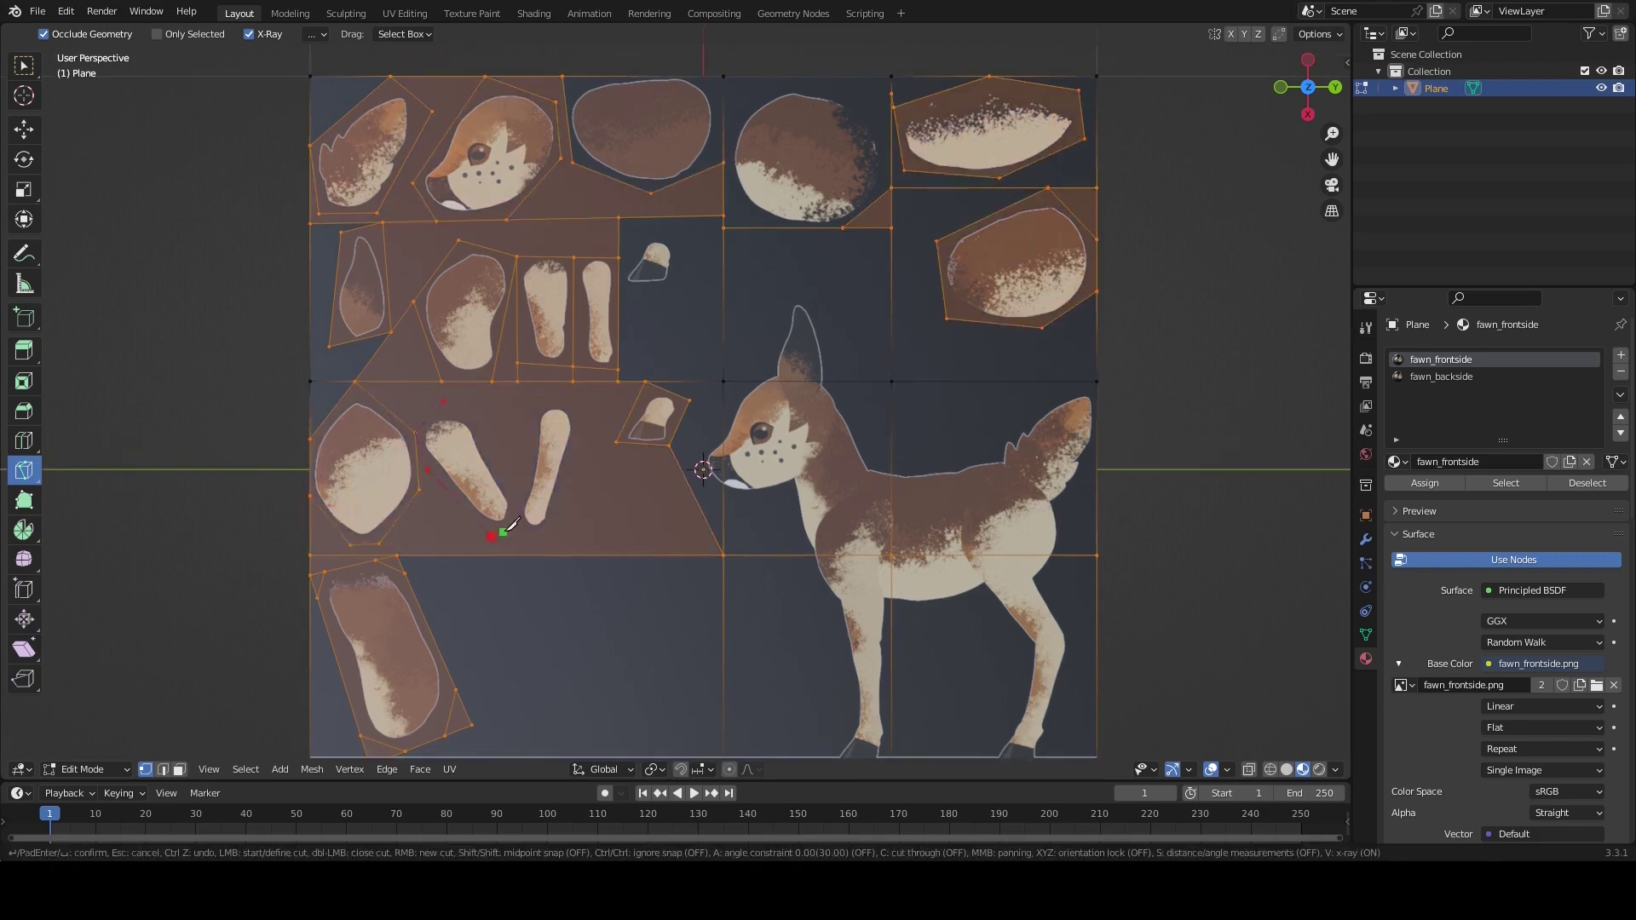
Knife-cut outlines around the two slim lower-leg parts in the third row
left_click(544, 535)
left_click(585, 416)
left_click(563, 400)
left_click(537, 408)
key("Return")
Knife-cut an outline around the second-row hoof and cut off the upper corner beside the round body part
left_click(619, 284)
left_click(644, 234)
left_click(680, 243)
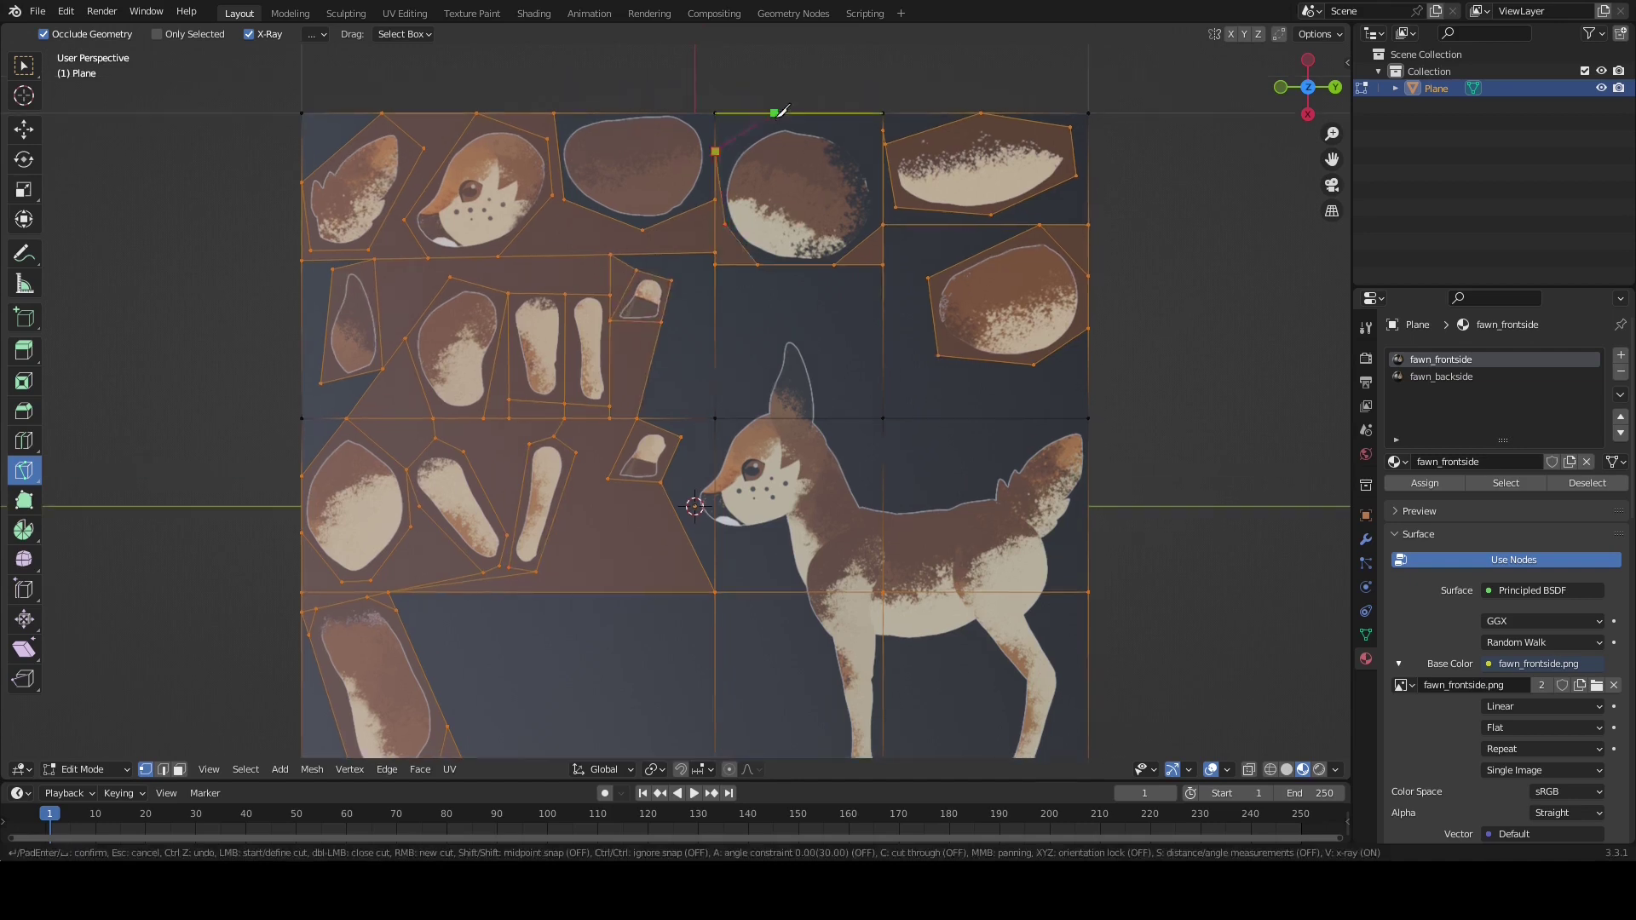
left_click(694, 112)
key("Return")
In face selection, separate the large lower-left leg part and the third row's broad upper-leg part into their own objects
scroll(536, 324, "down", 1)
left_click(178, 770)
right_click(410, 650)
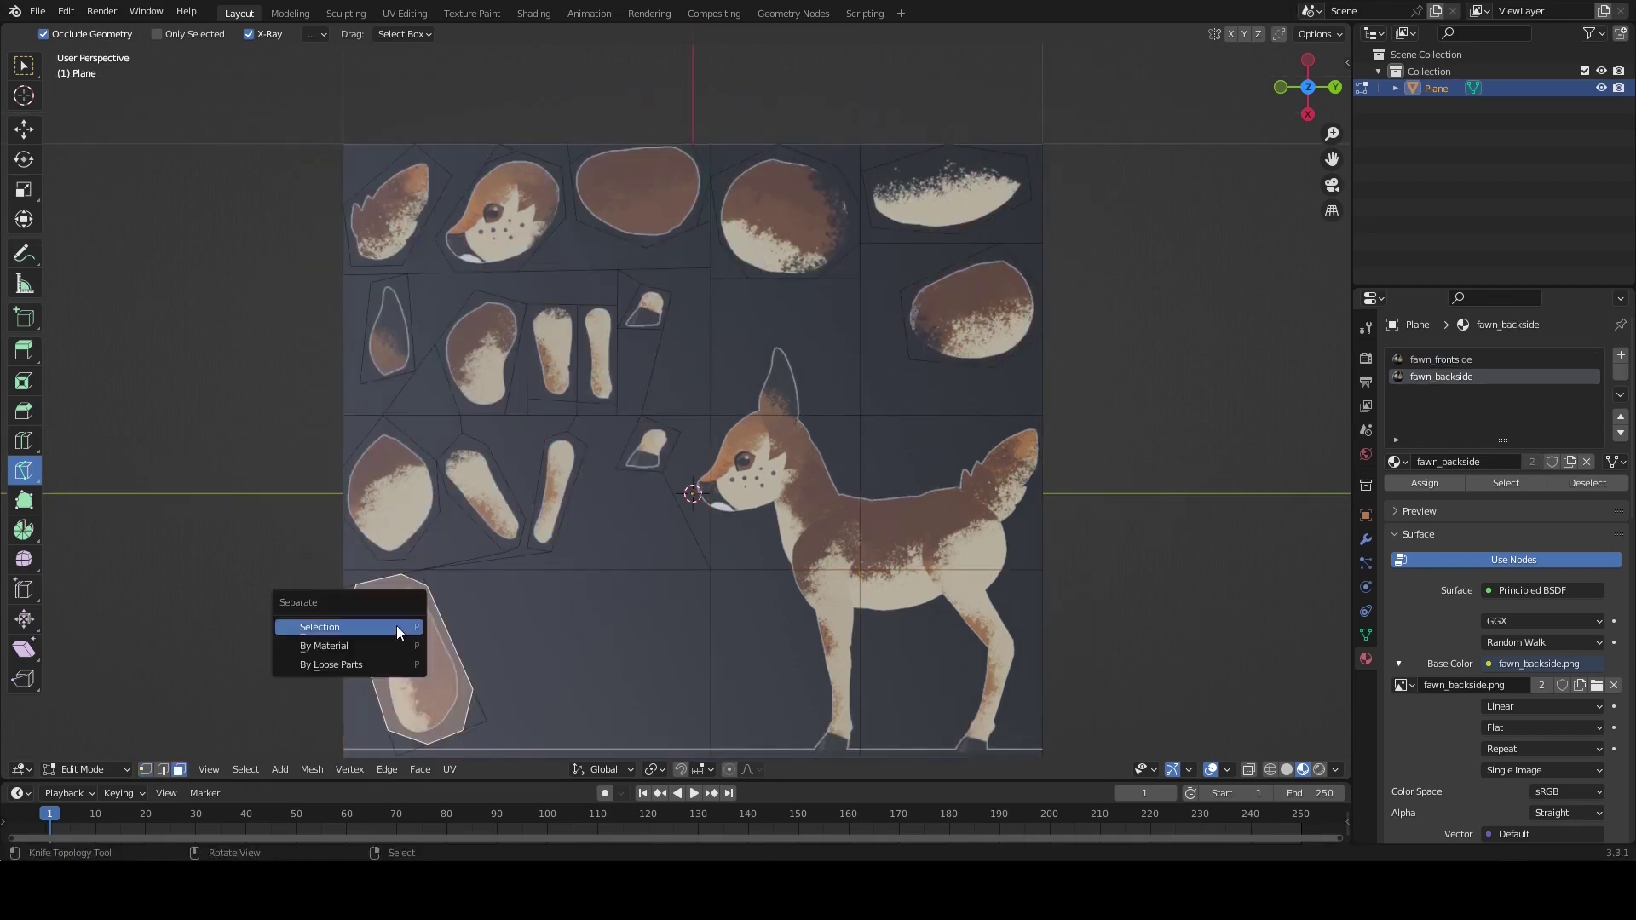
left_click(396, 625)
left_click(408, 505)
key("p")
left_click(411, 506)
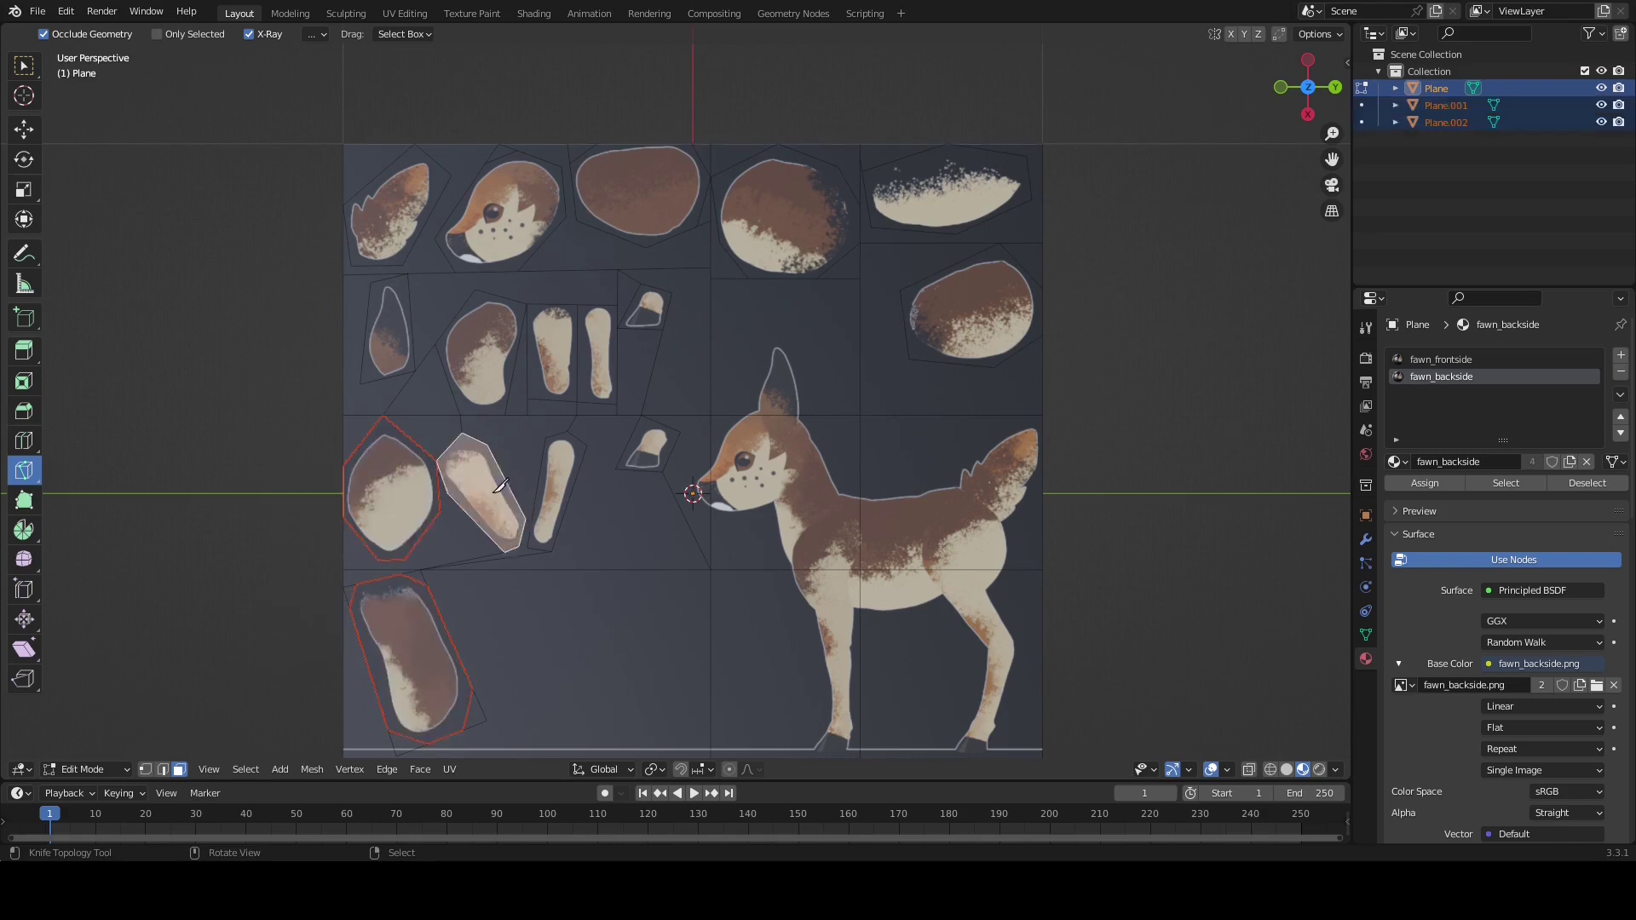
Separate the third row's slim lower-leg parts and hoof into their own objects
right_click(640, 453)
key("p")
left_click(640, 455)
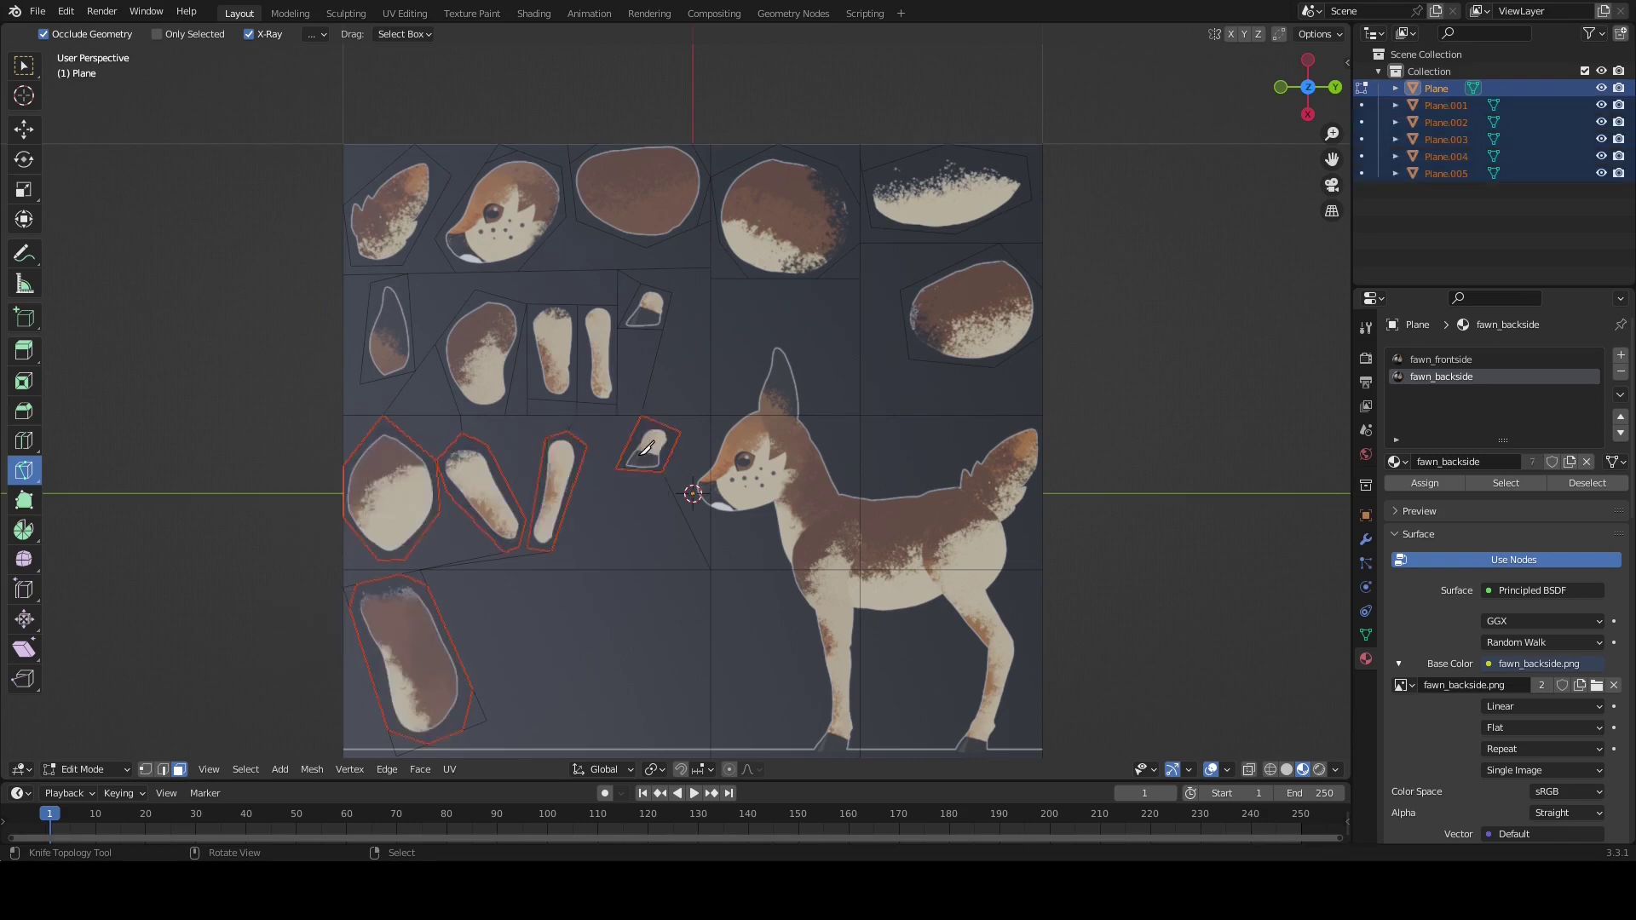
Separate the second-row hoof, both narrow lower-leg parts and the upper-leg part into their own objects
key("p")
left_click(657, 304)
left_click(601, 351)
key("p")
left_click(606, 347)
left_click(548, 345)
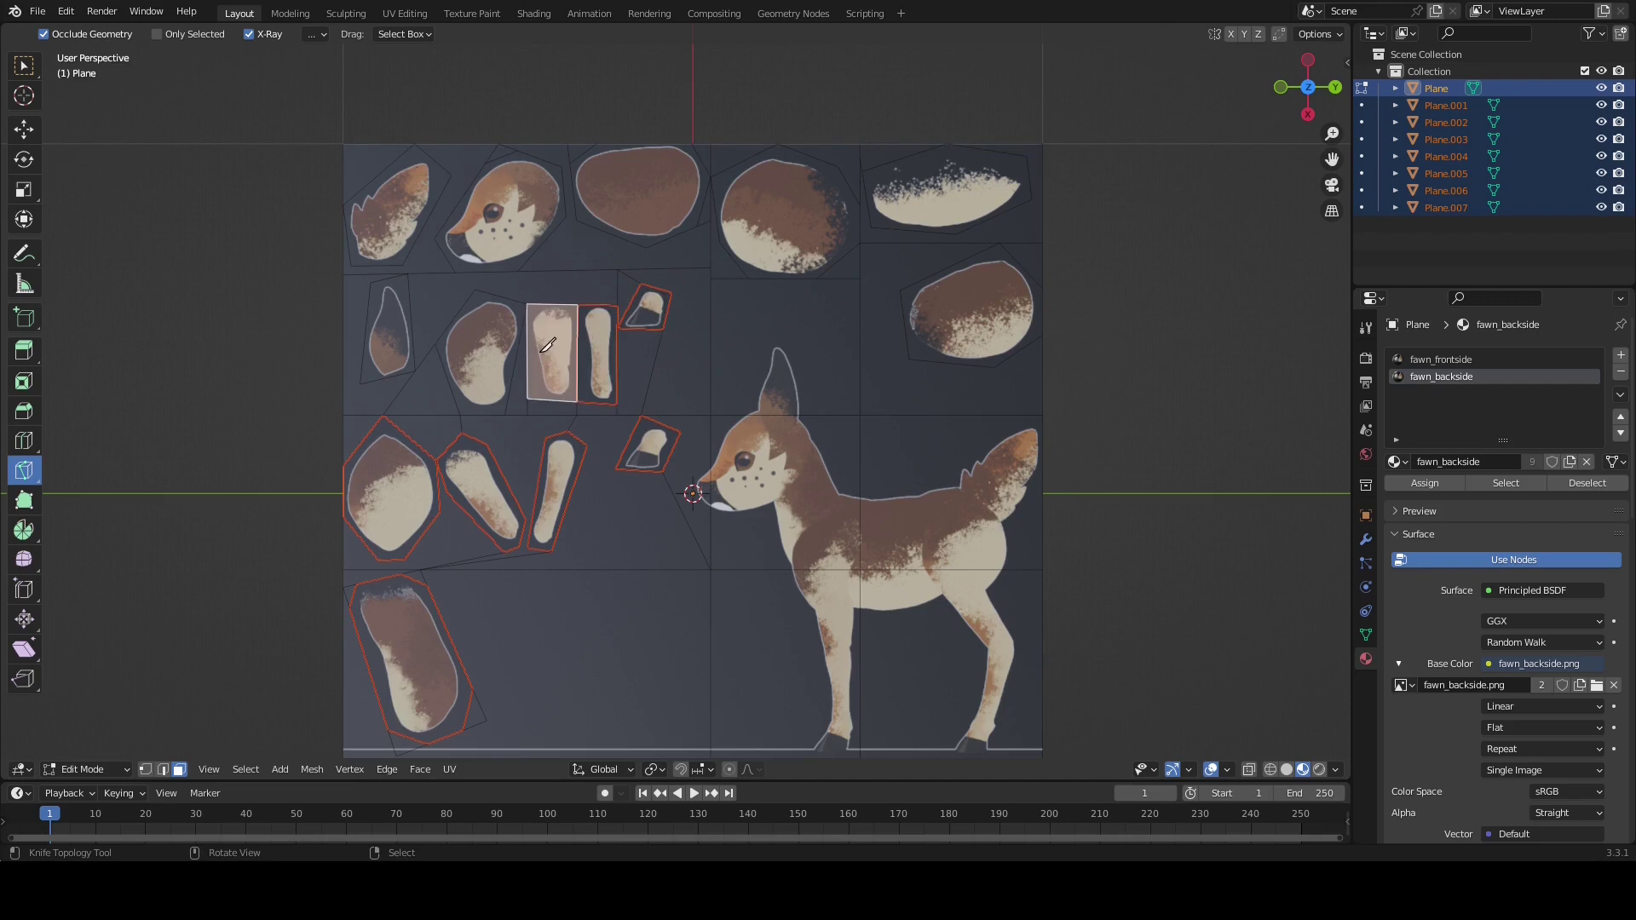
key("p")
left_click(485, 345)
Separate the tail and the head in the top row into their own objects
right_click(391, 226)
key("p")
left_click(390, 226)
right_click(492, 224)
key("p")
left_click(492, 224)
Separate the brown oval, the round body part, the pale belly patch and the oval body part below it into their own objects
right_click(643, 192)
key("p")
key("p")
left_click(764, 192)
left_click(890, 191)
key("p")
left_click(890, 195)
left_click(966, 286)
key("p")
left_click(966, 290)
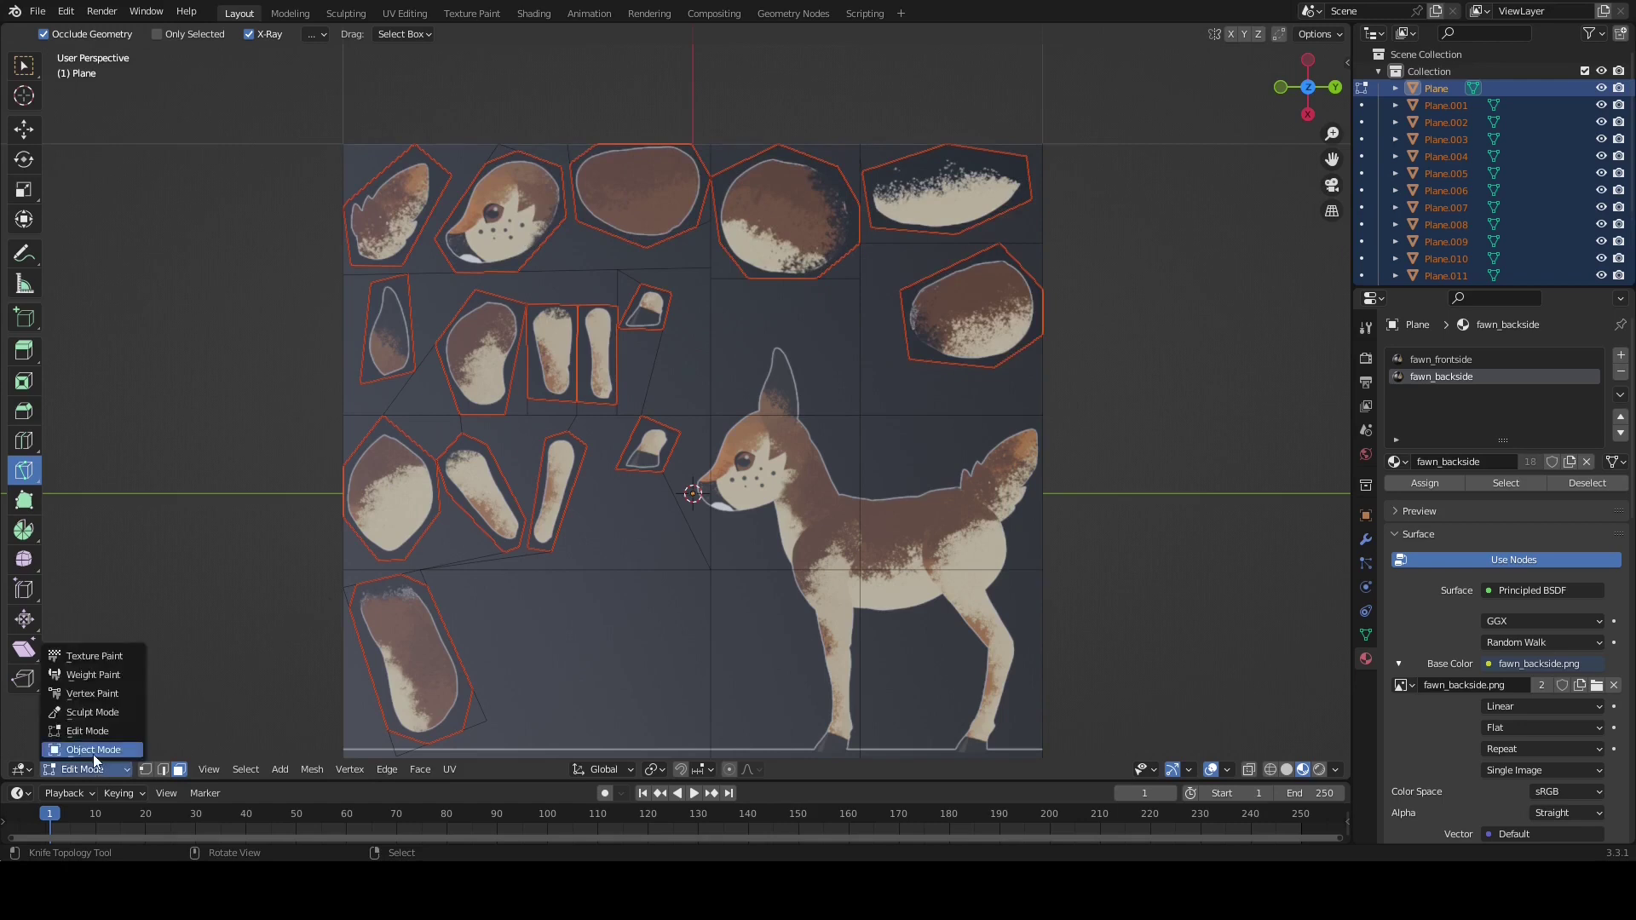
Return to Object Mode and hide the leftover plane with the complete fawn
left_click(94, 754)
scroll(395, 580, "down", 1)
key("alt+a")
right_click(569, 577)
key("h")
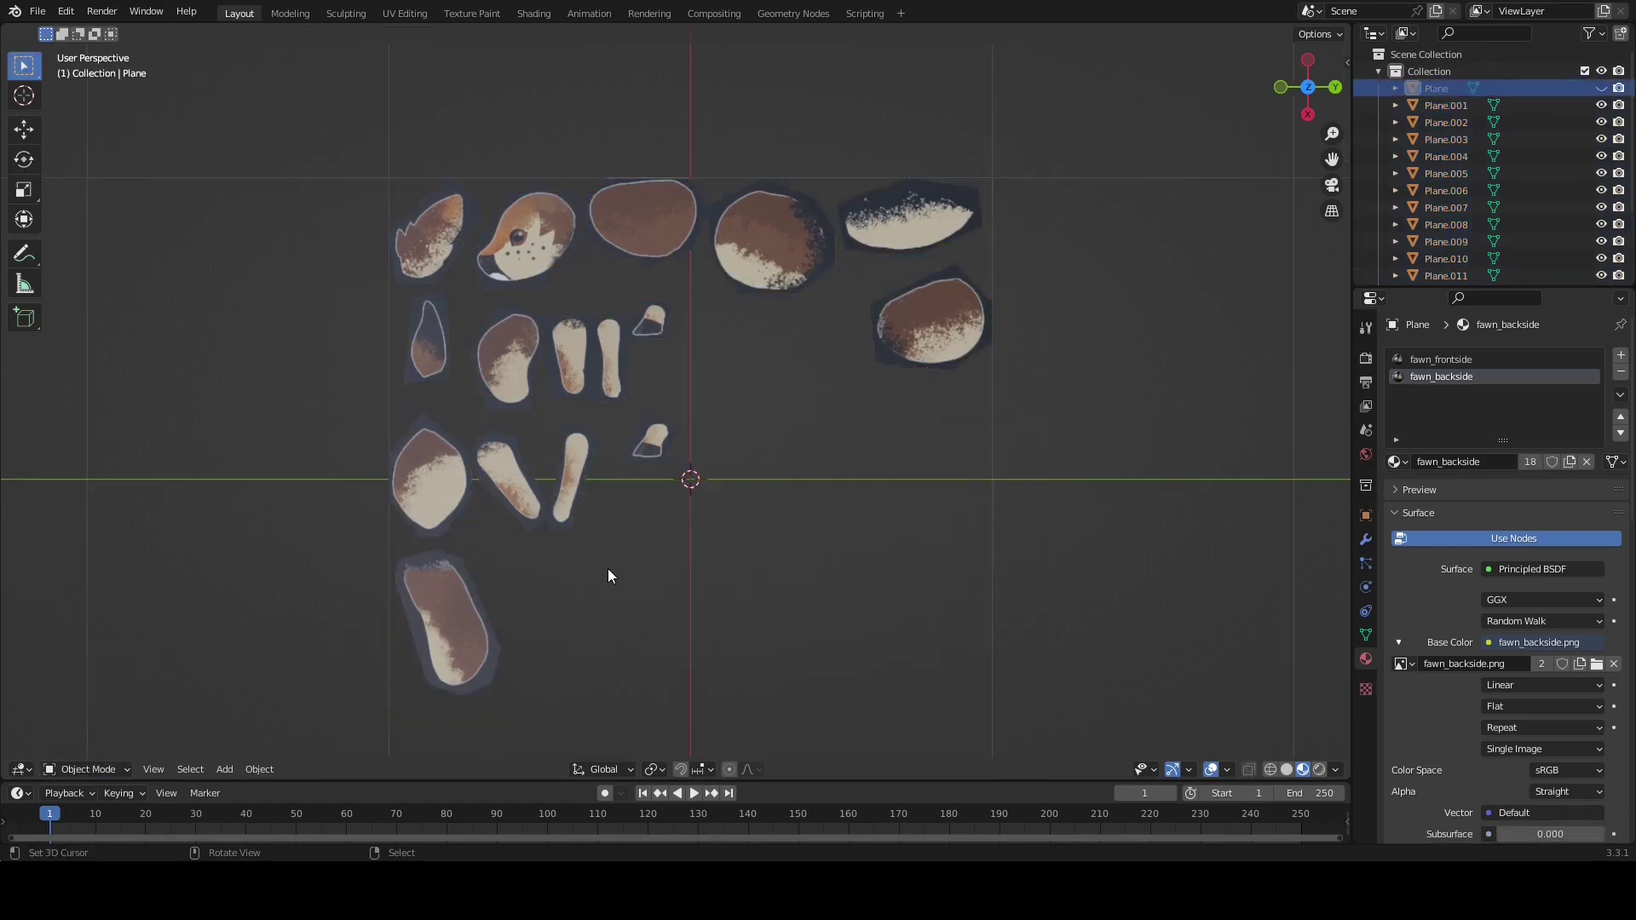
key("a")
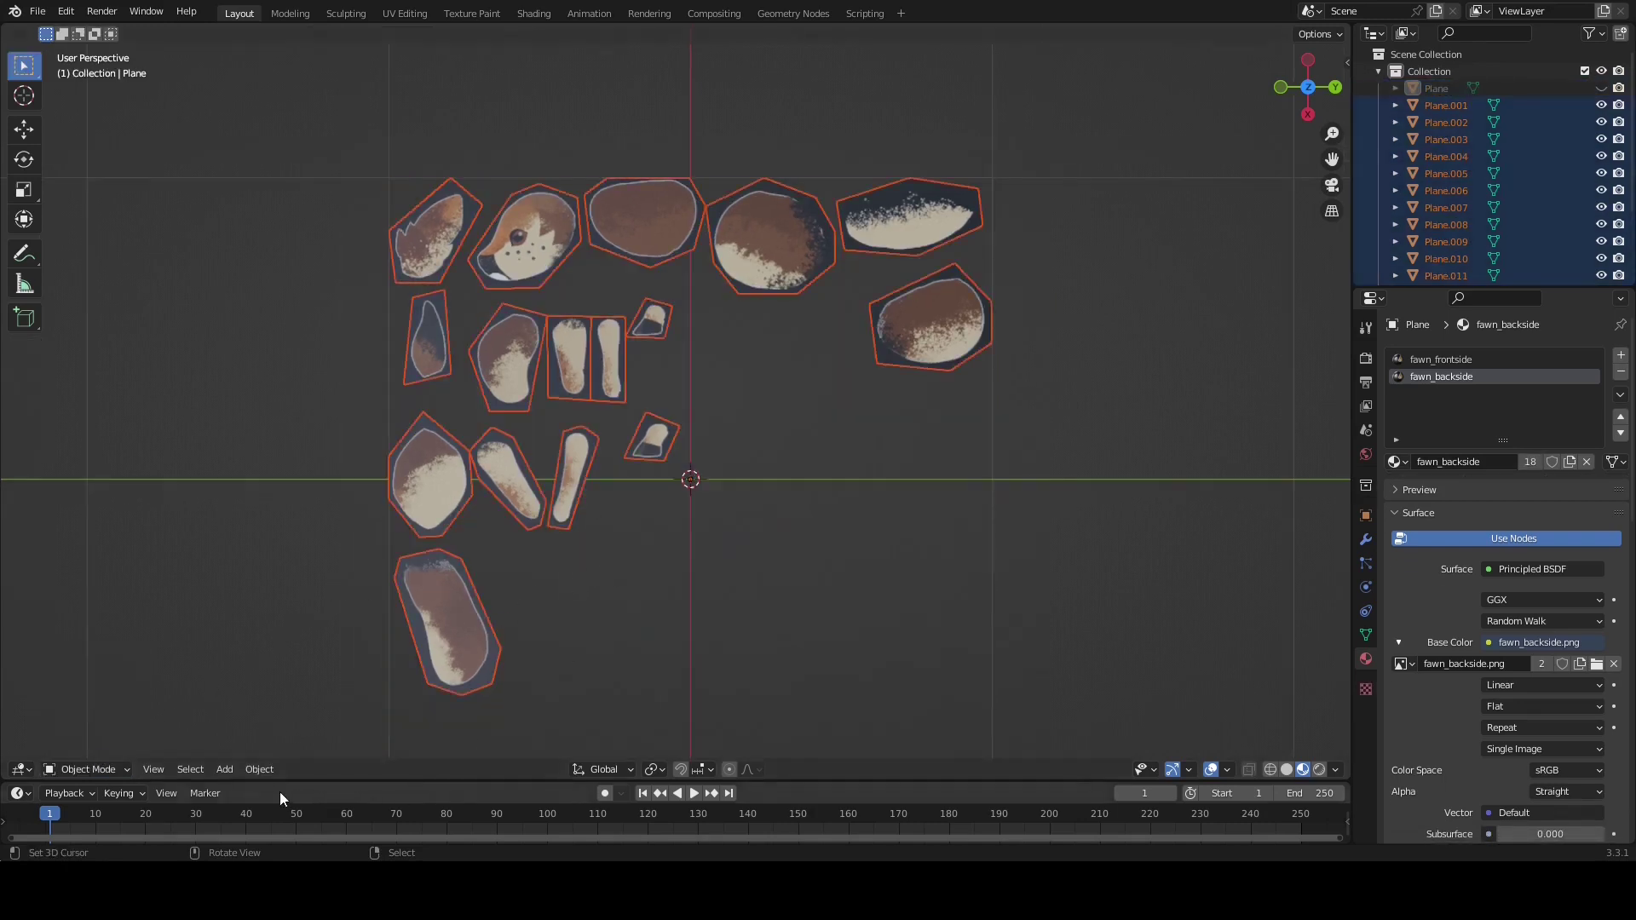
left_click(269, 770)
scroll(699, 580, "down", 1)
scroll(687, 516, "down", 2)
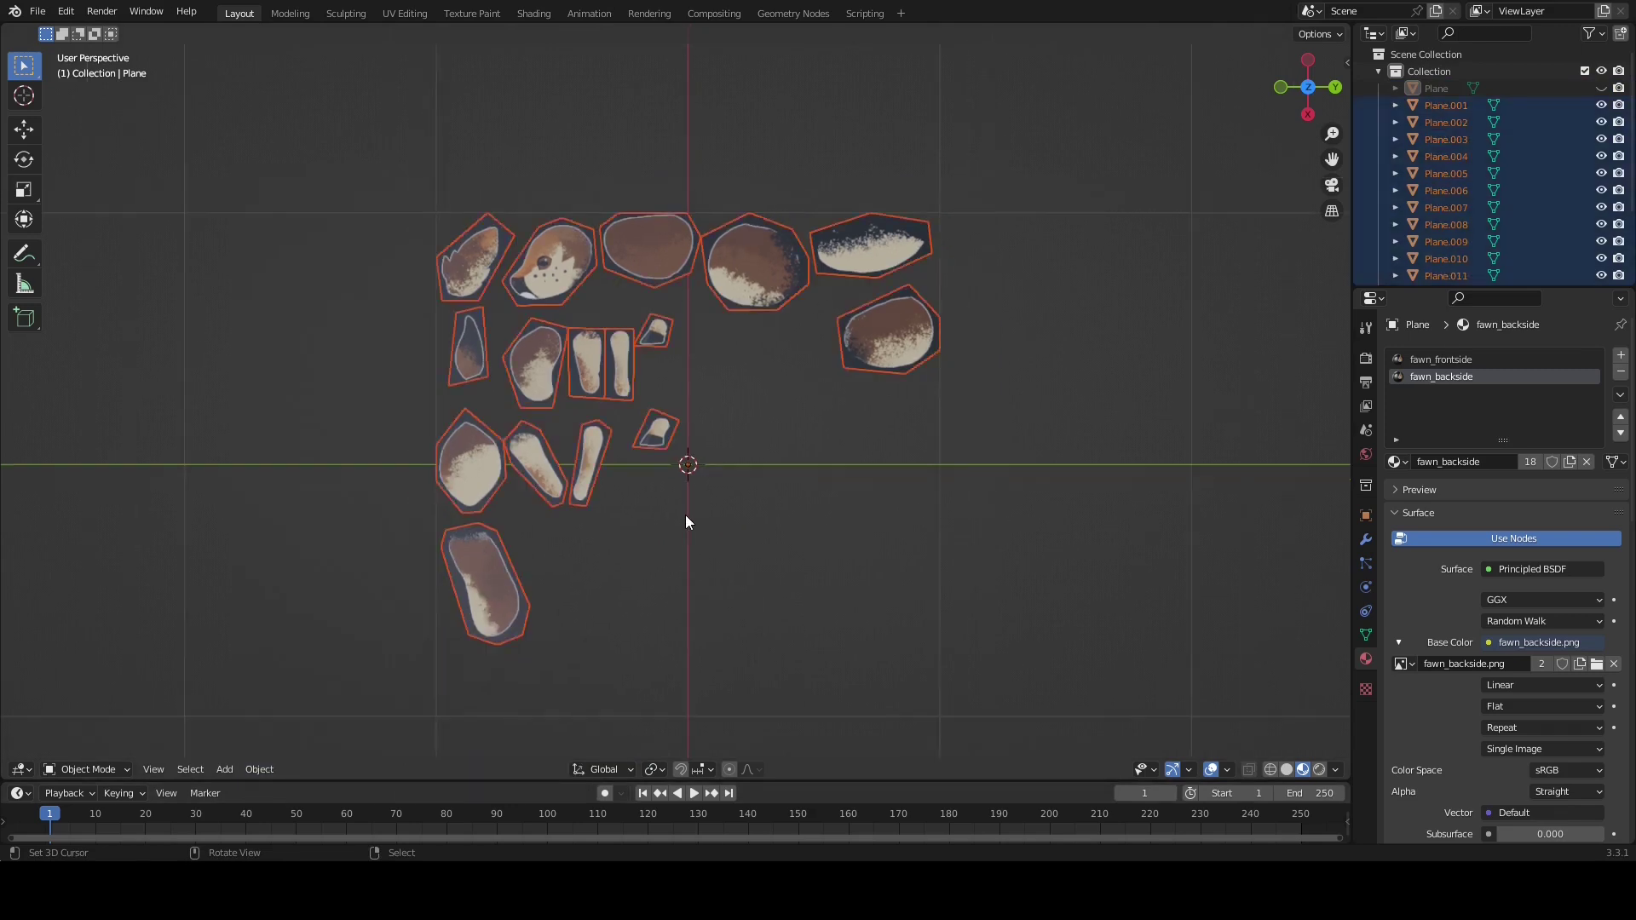
left_click(260, 770)
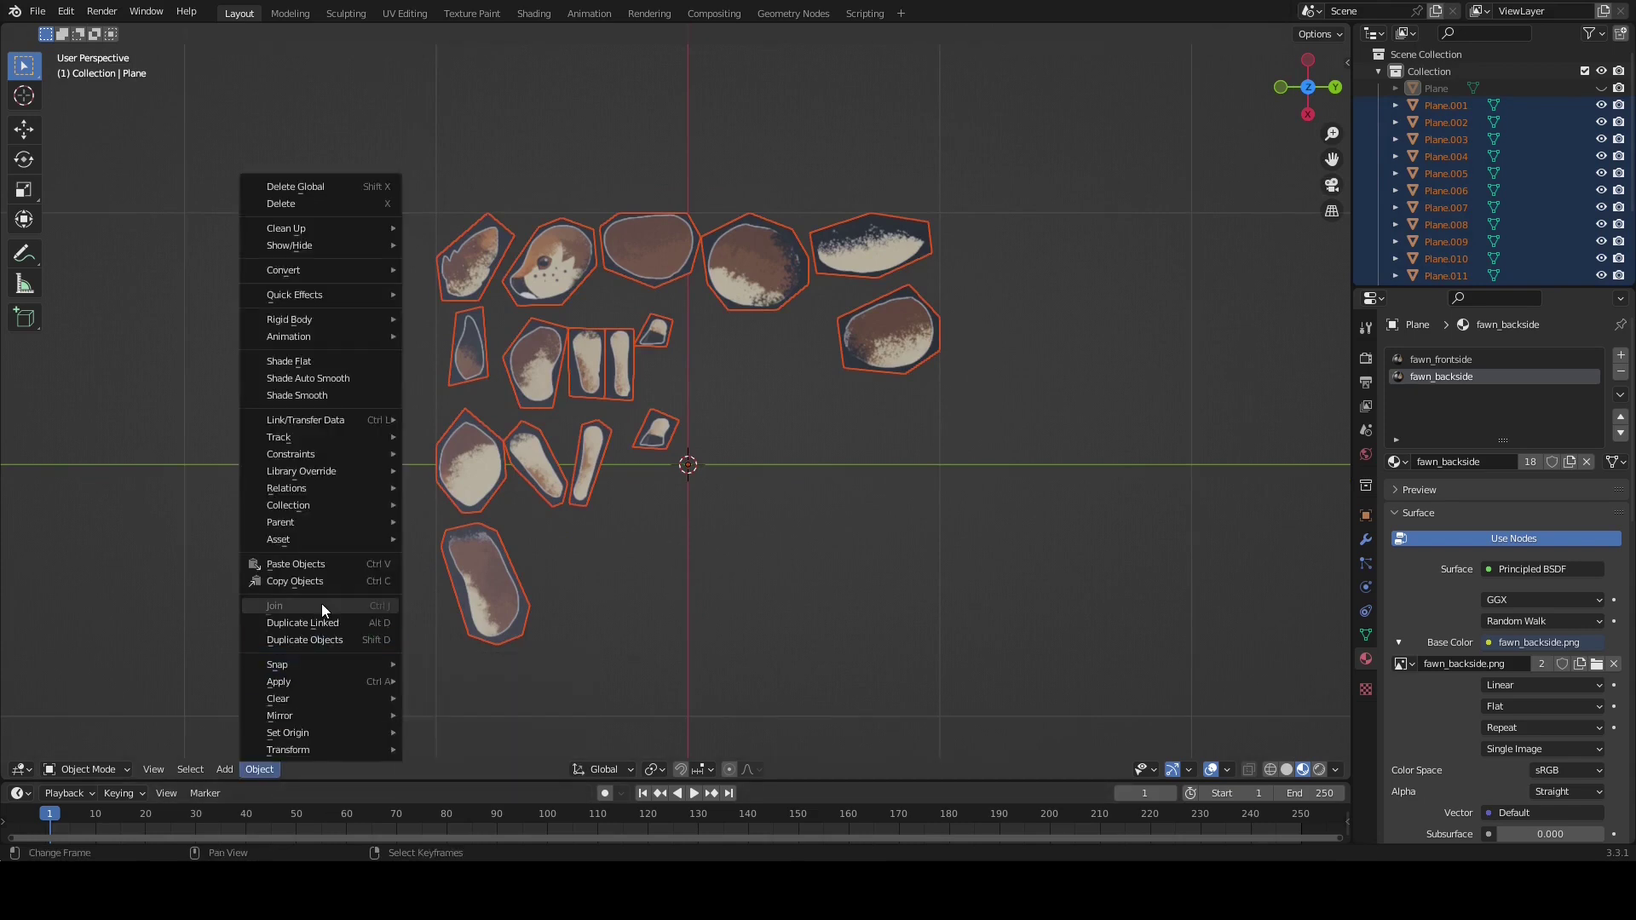
left_click(652, 434)
Select the separated body parts, with the oval part under the belly patch as the active one, and join them into one object
left_click(621, 391)
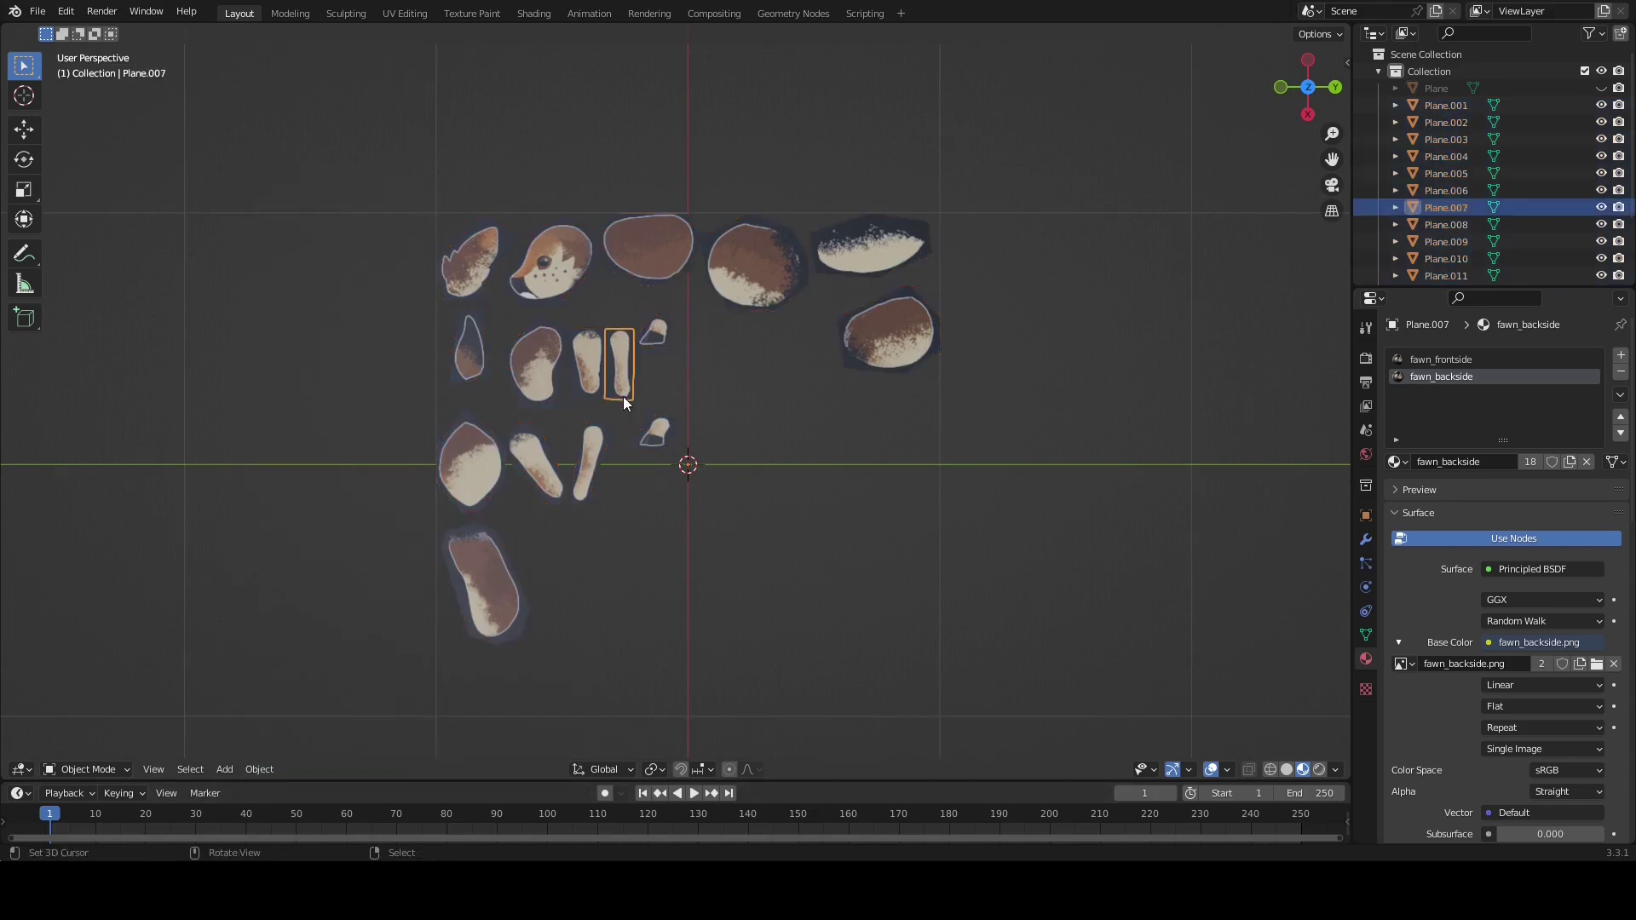
left_click(585, 365, "shift")
left_click(655, 432, "shift")
left_click(588, 465, "shift")
left_click(532, 460, "shift")
left_click(535, 362, "shift")
left_click(468, 350, "shift")
left_click(470, 464, "shift")
left_click(488, 539, "shift")
left_click(476, 263, "shift")
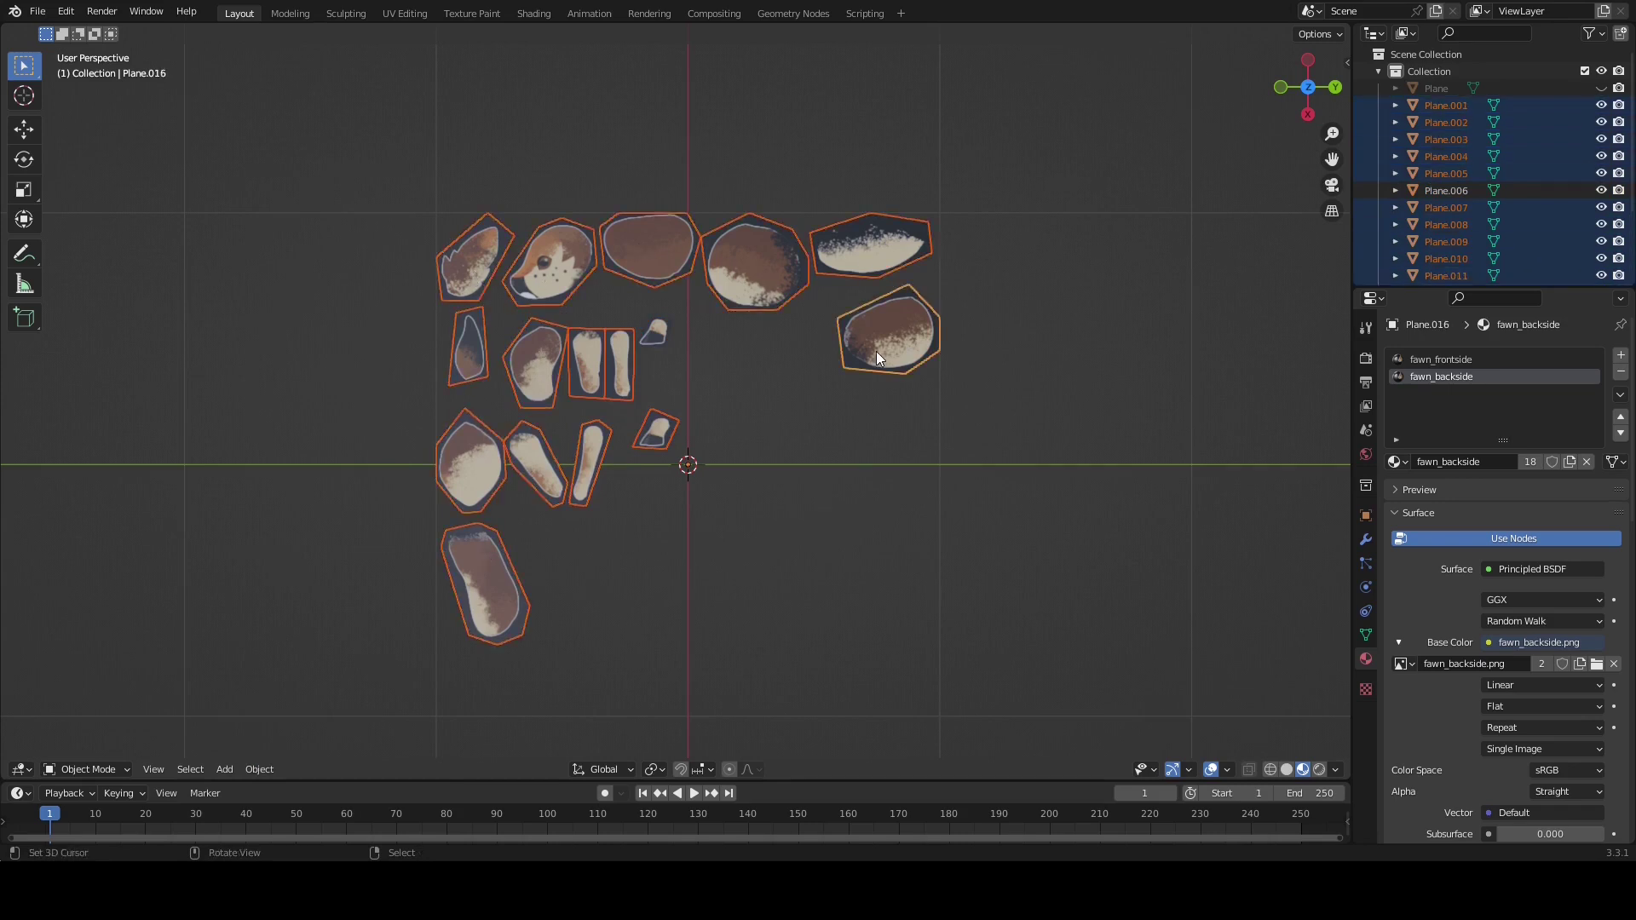
key("ctrl+j")
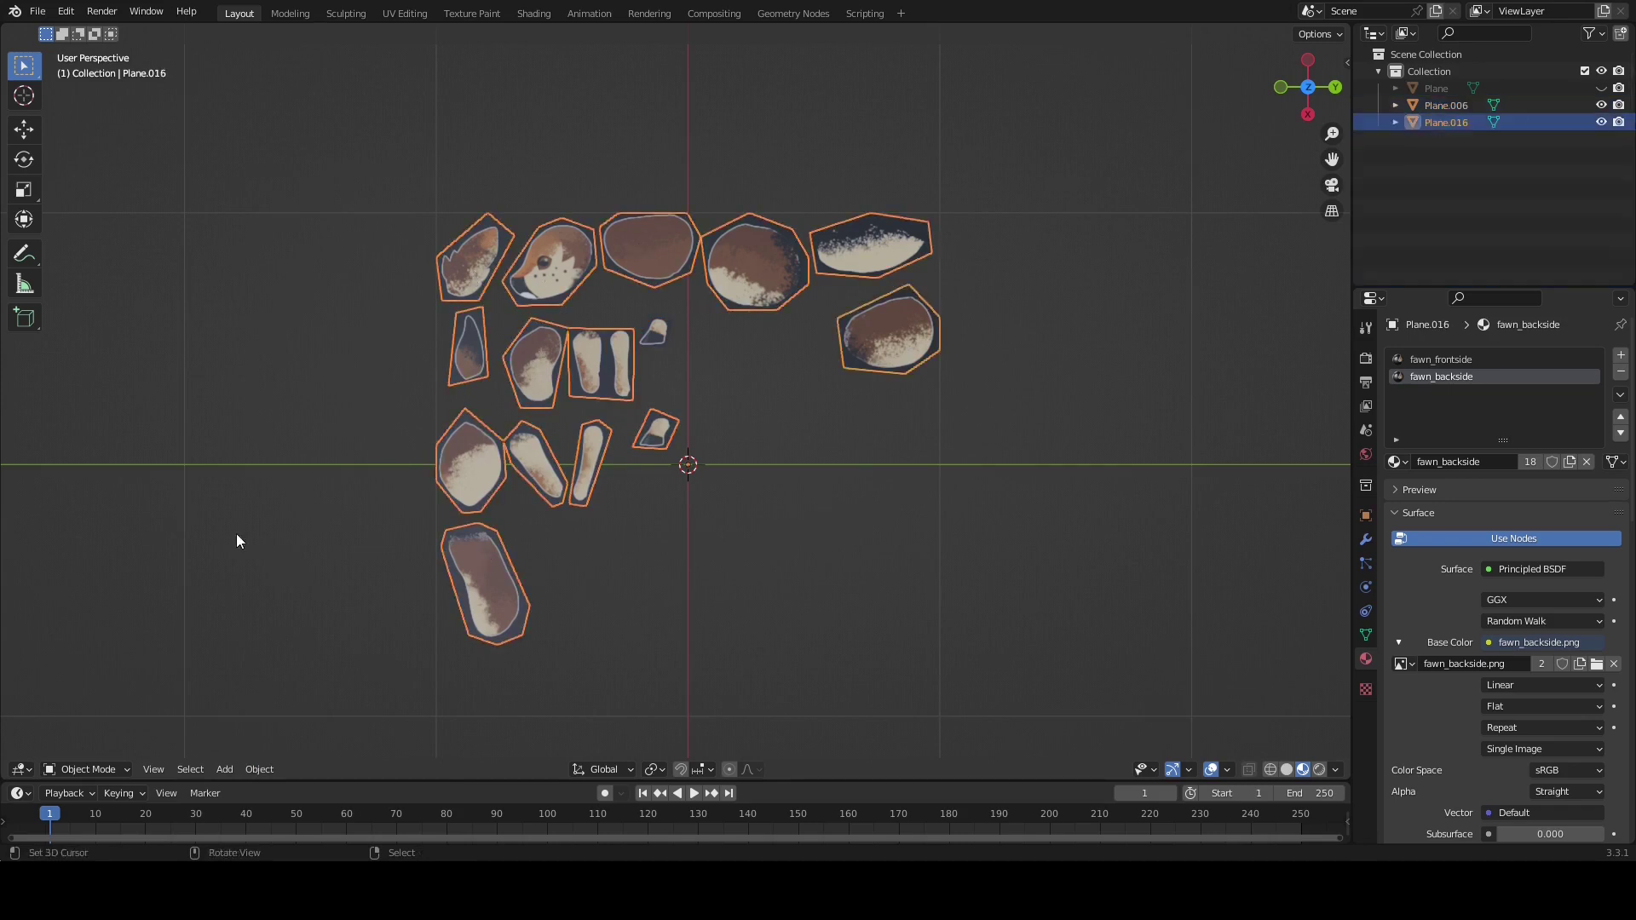
Unhide the plane with the complete fawn and enter Edit Mode on the joined body-parts object with face selection
key("alt+h")
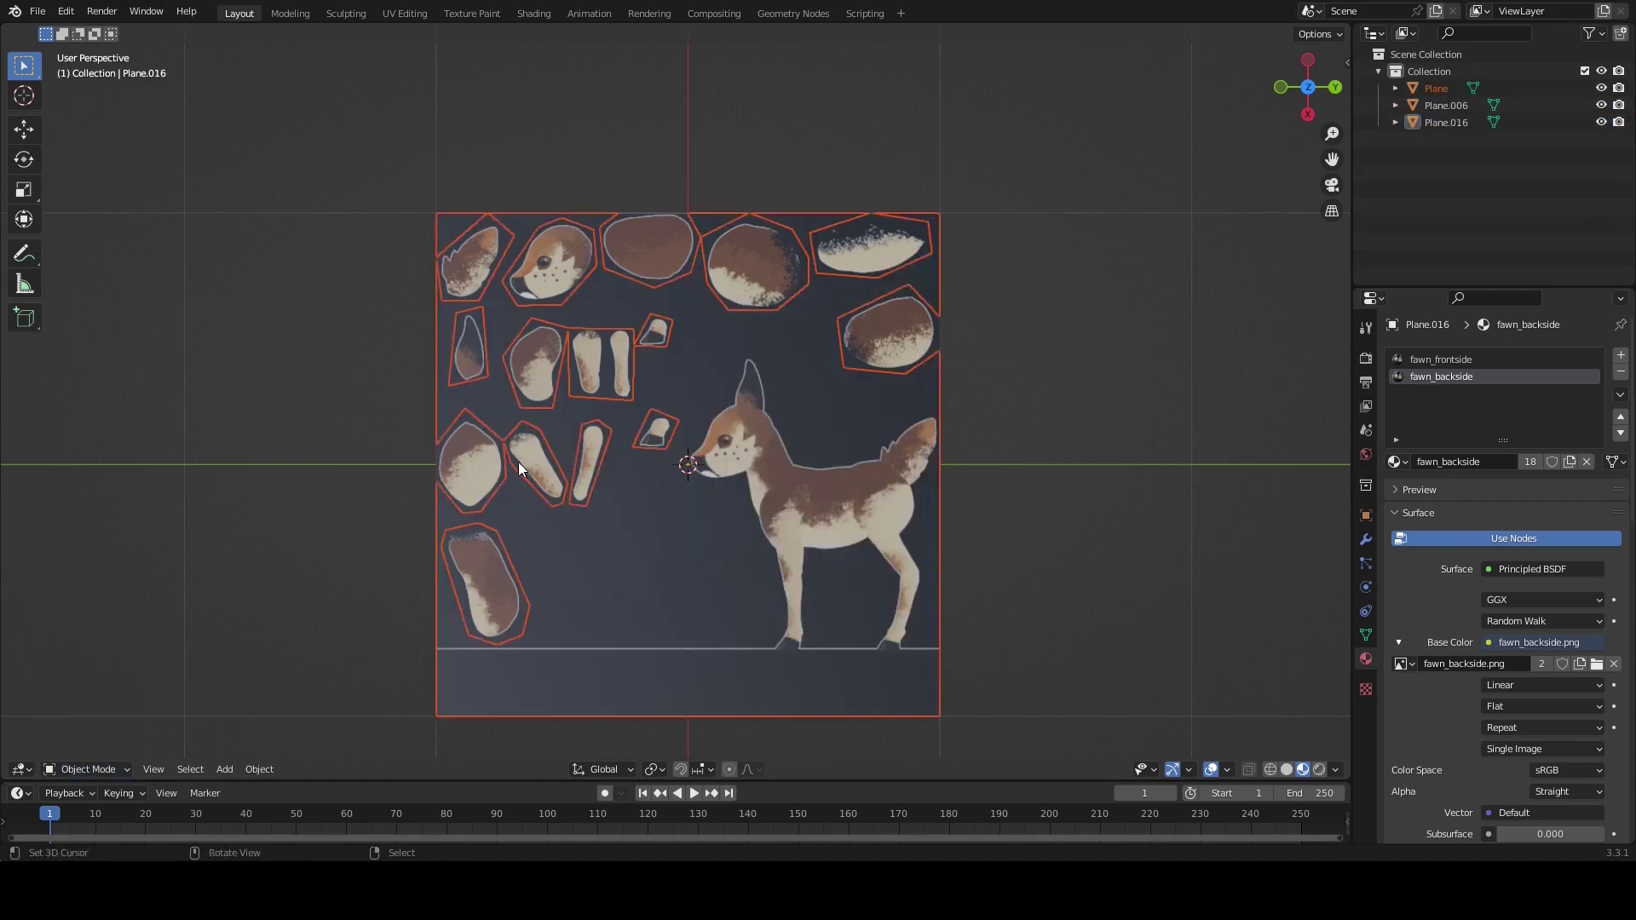
left_click(114, 771)
left_click(104, 734)
scroll(315, 711, "up", 2)
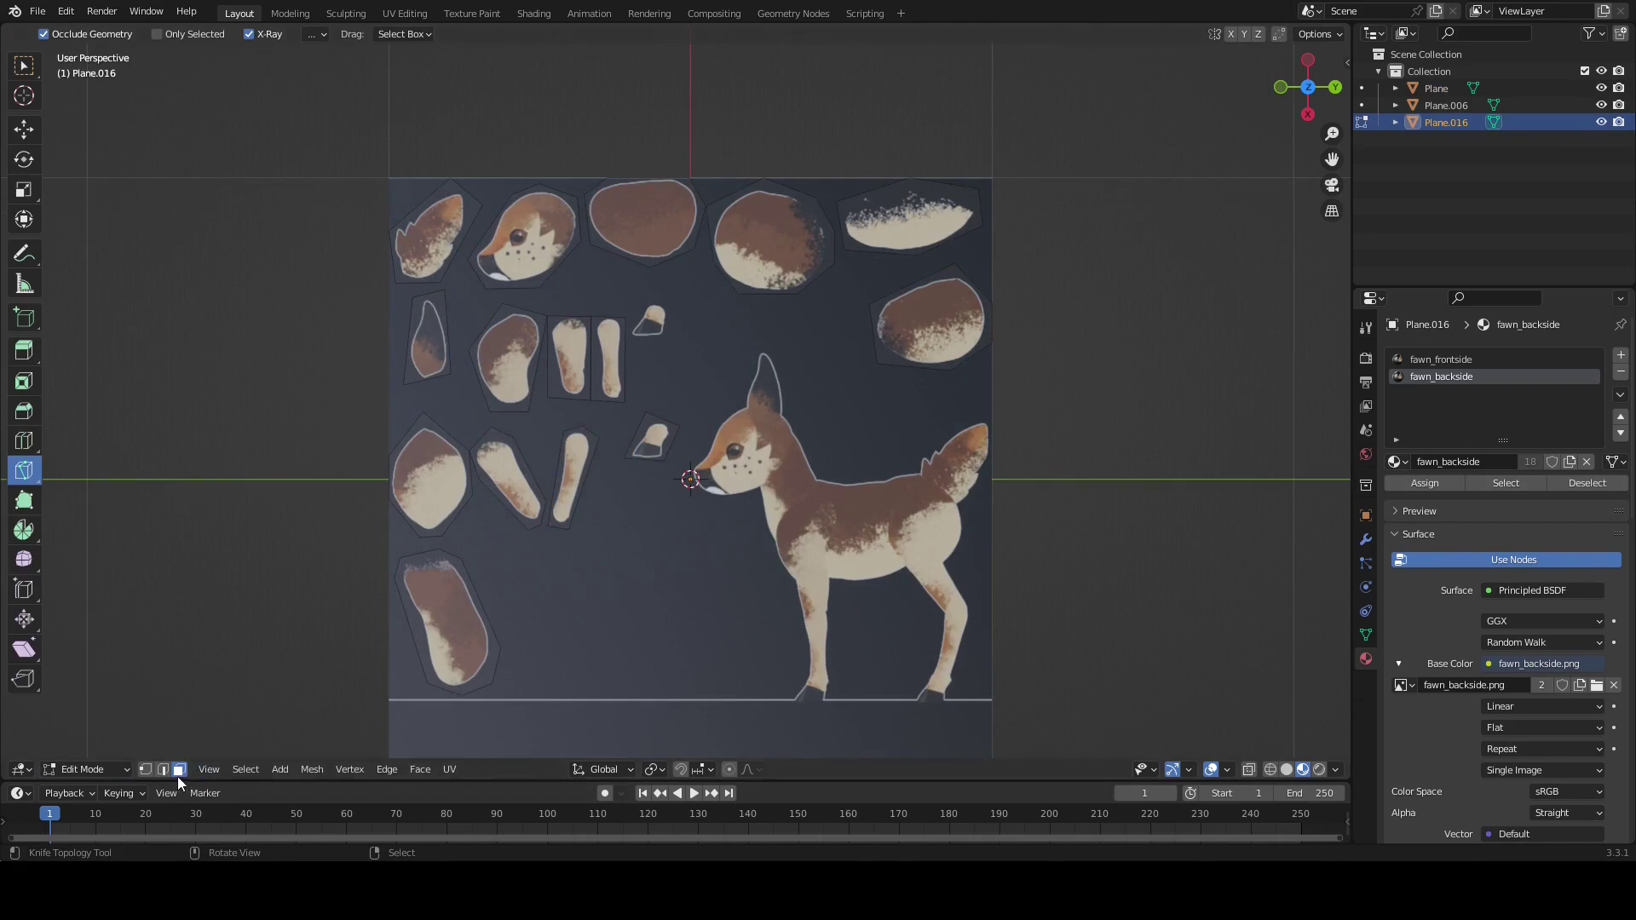
Try to move the long neck part onto the complete fawn's neck
key("l")
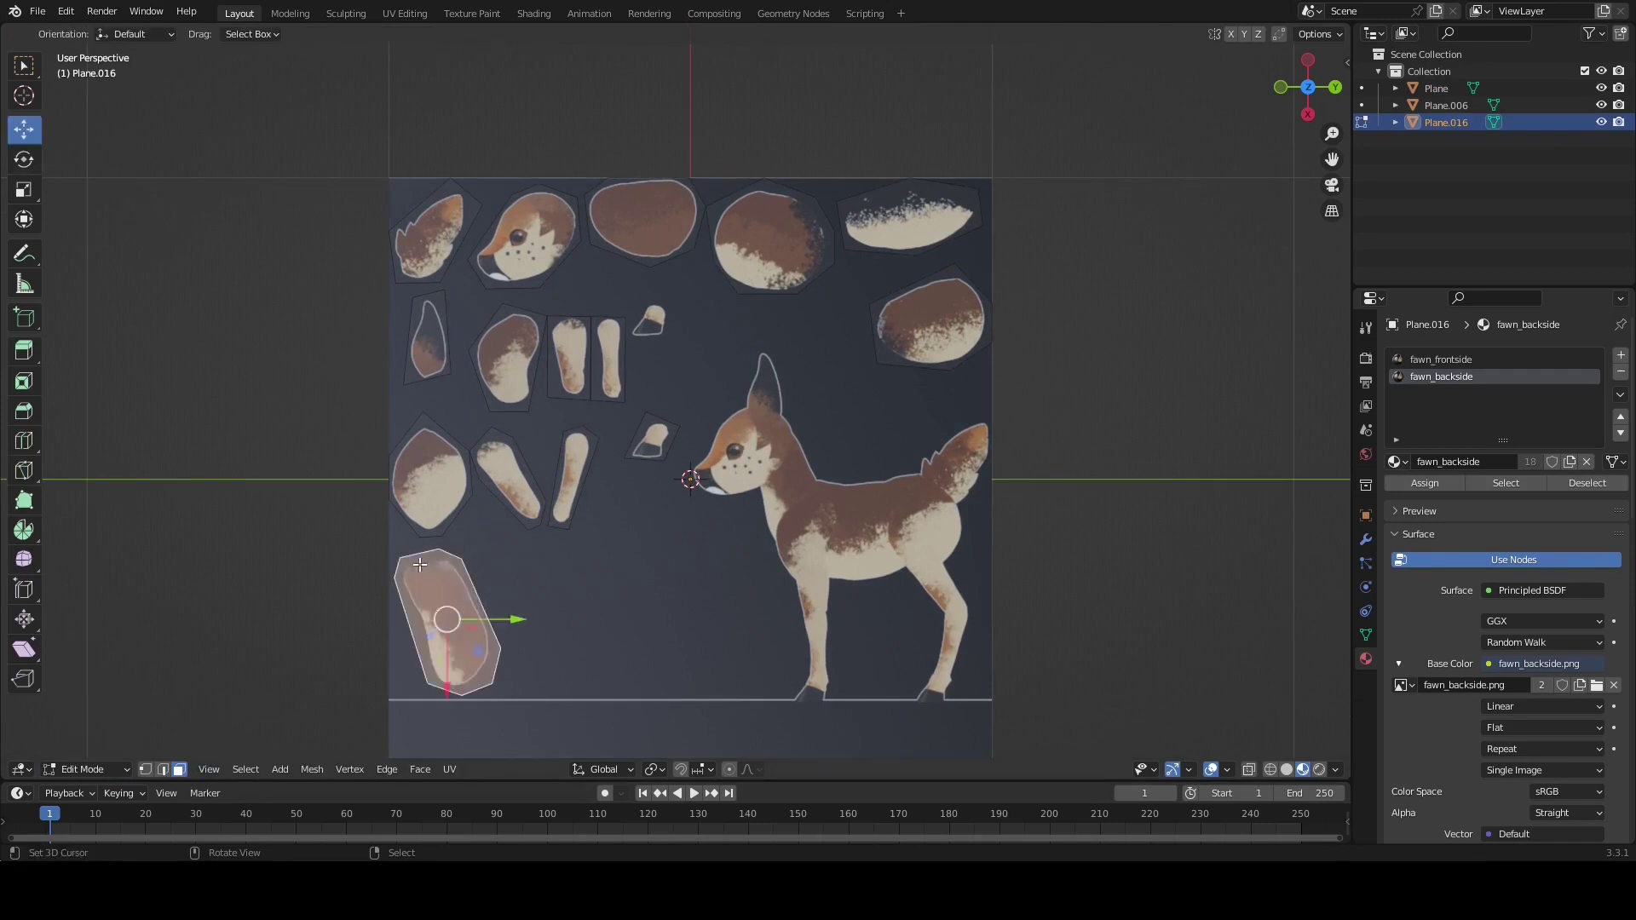
key("g")
left_click(788, 464)
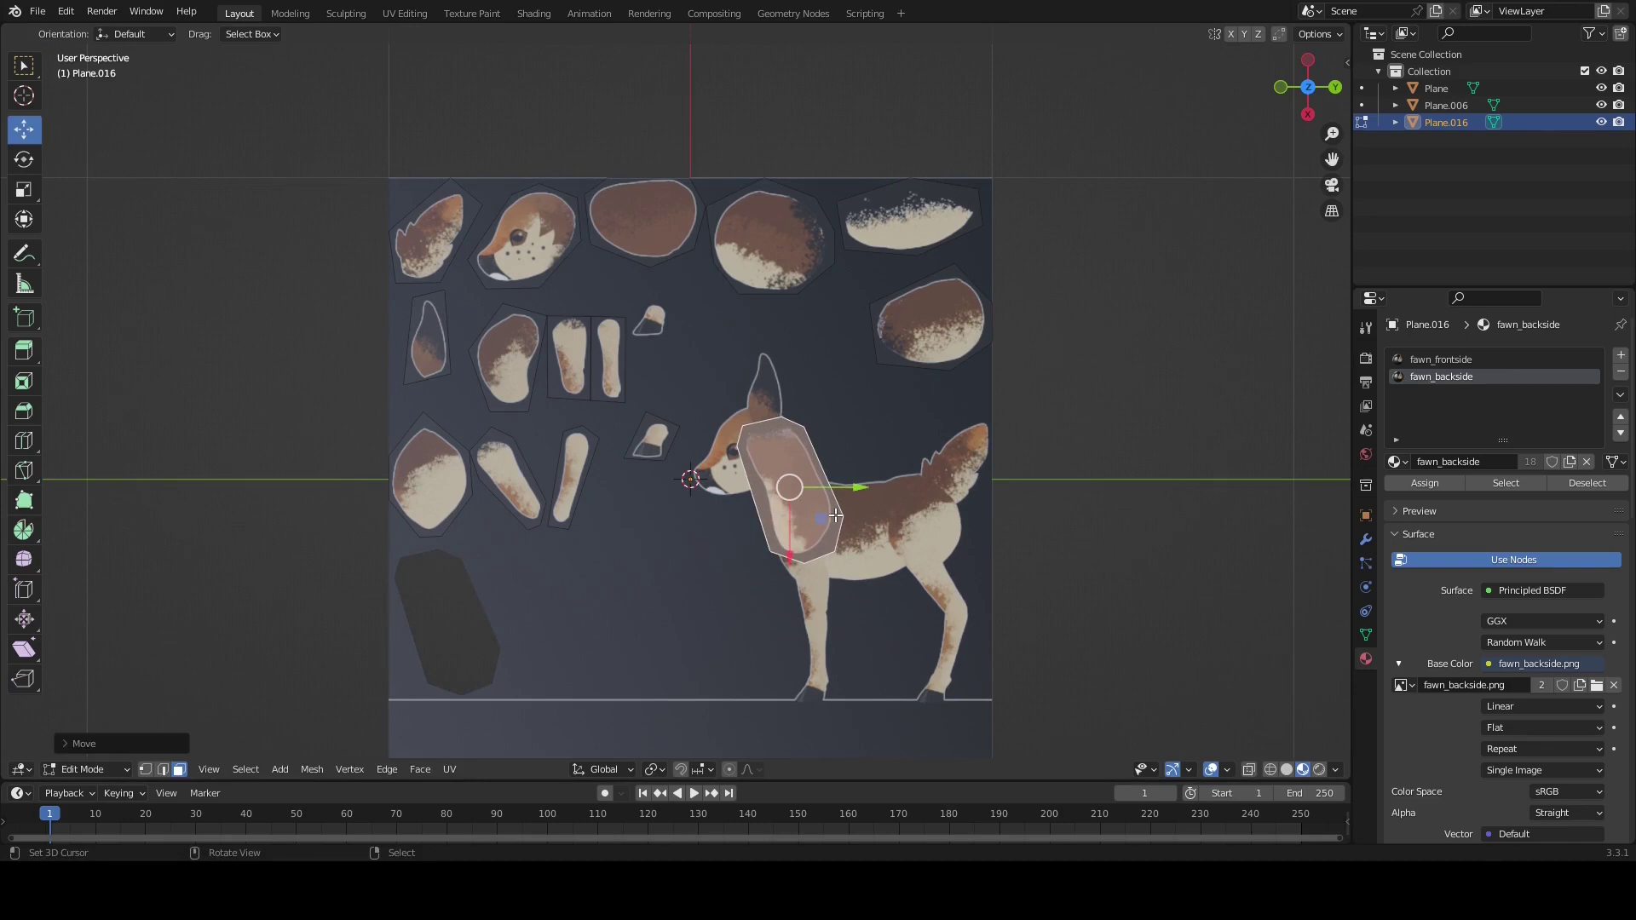
key("ctrl+z")
Drive the Alpha of the fawn_backside material with an Image Texture using fawn_backside.png
left_click(1118, 534)
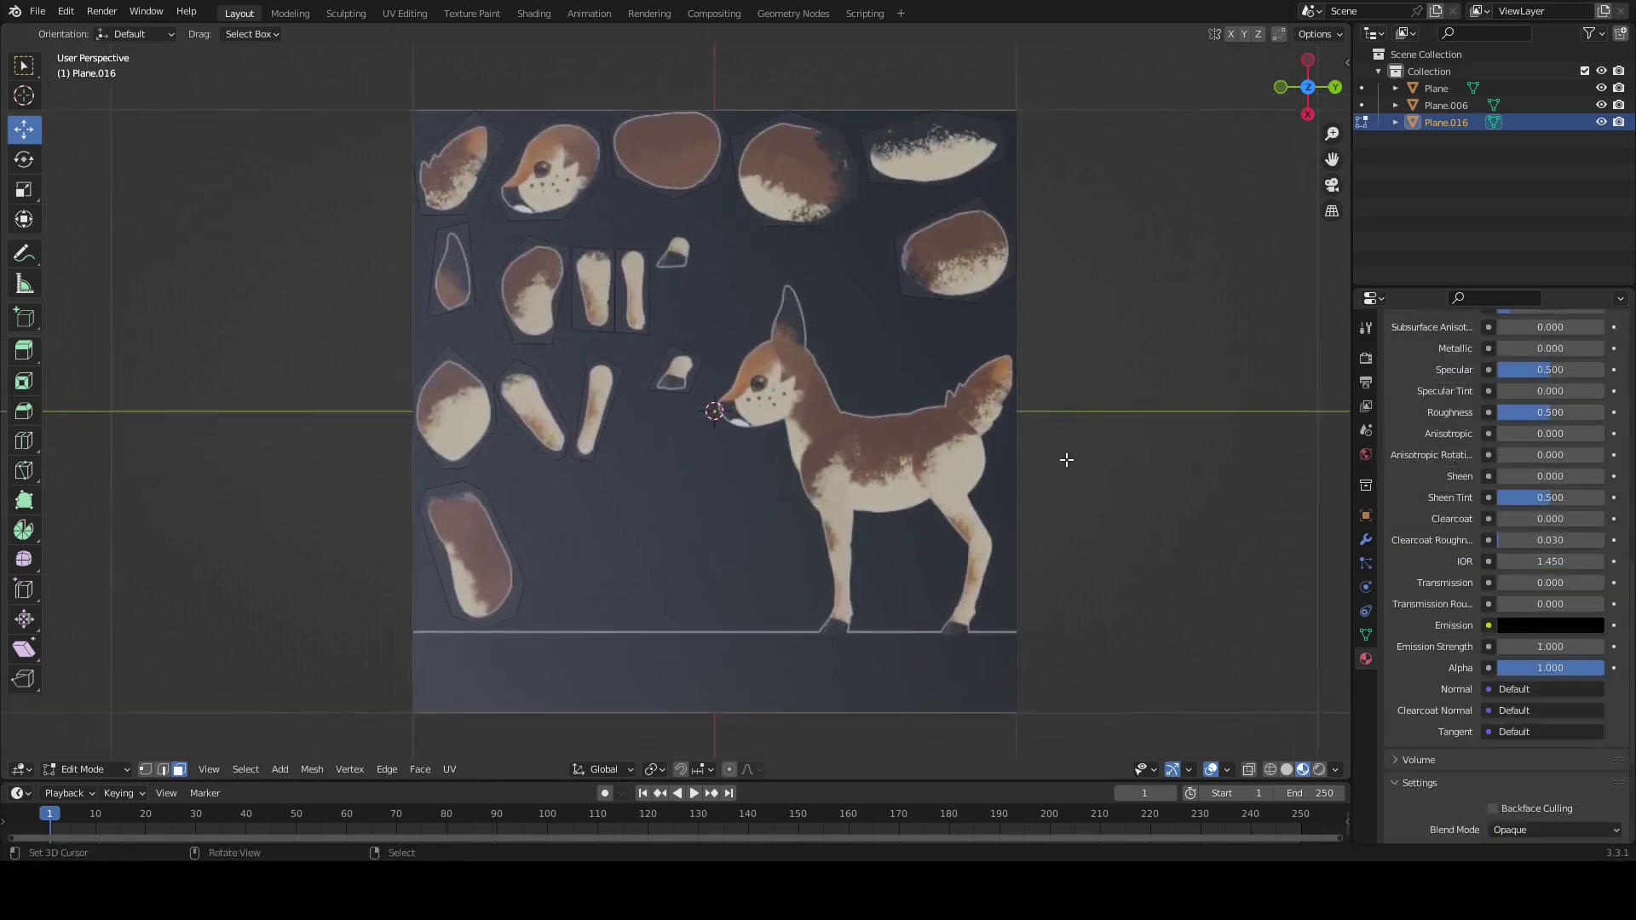
scroll(1066, 460, "up", 1)
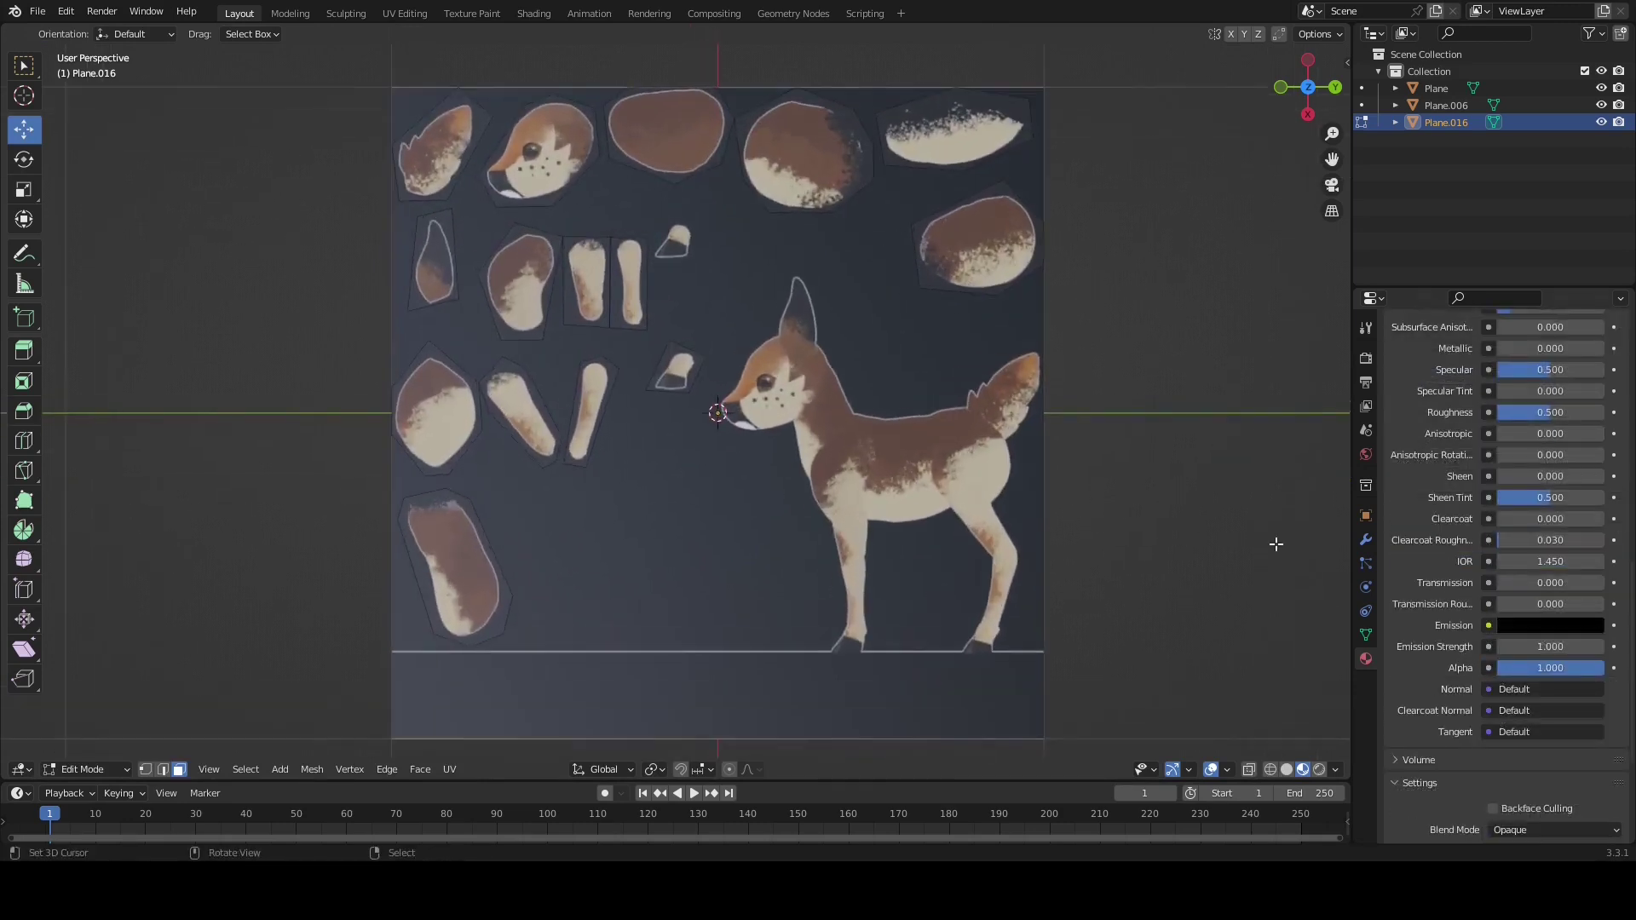
left_click(1489, 669)
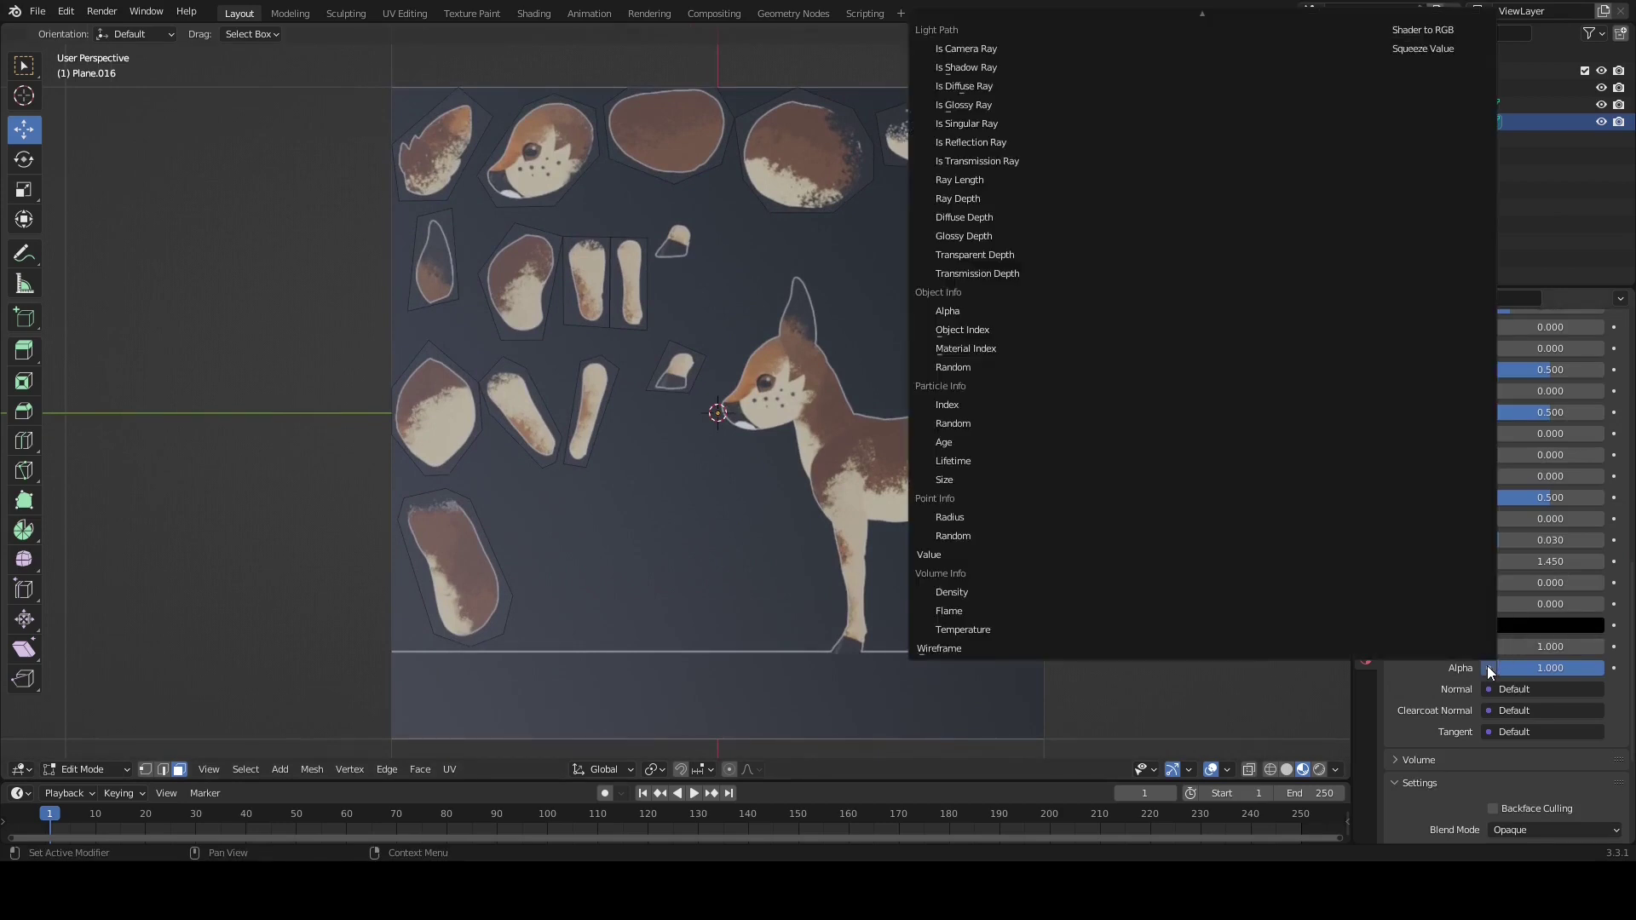
scroll(1129, 319, "up", 5)
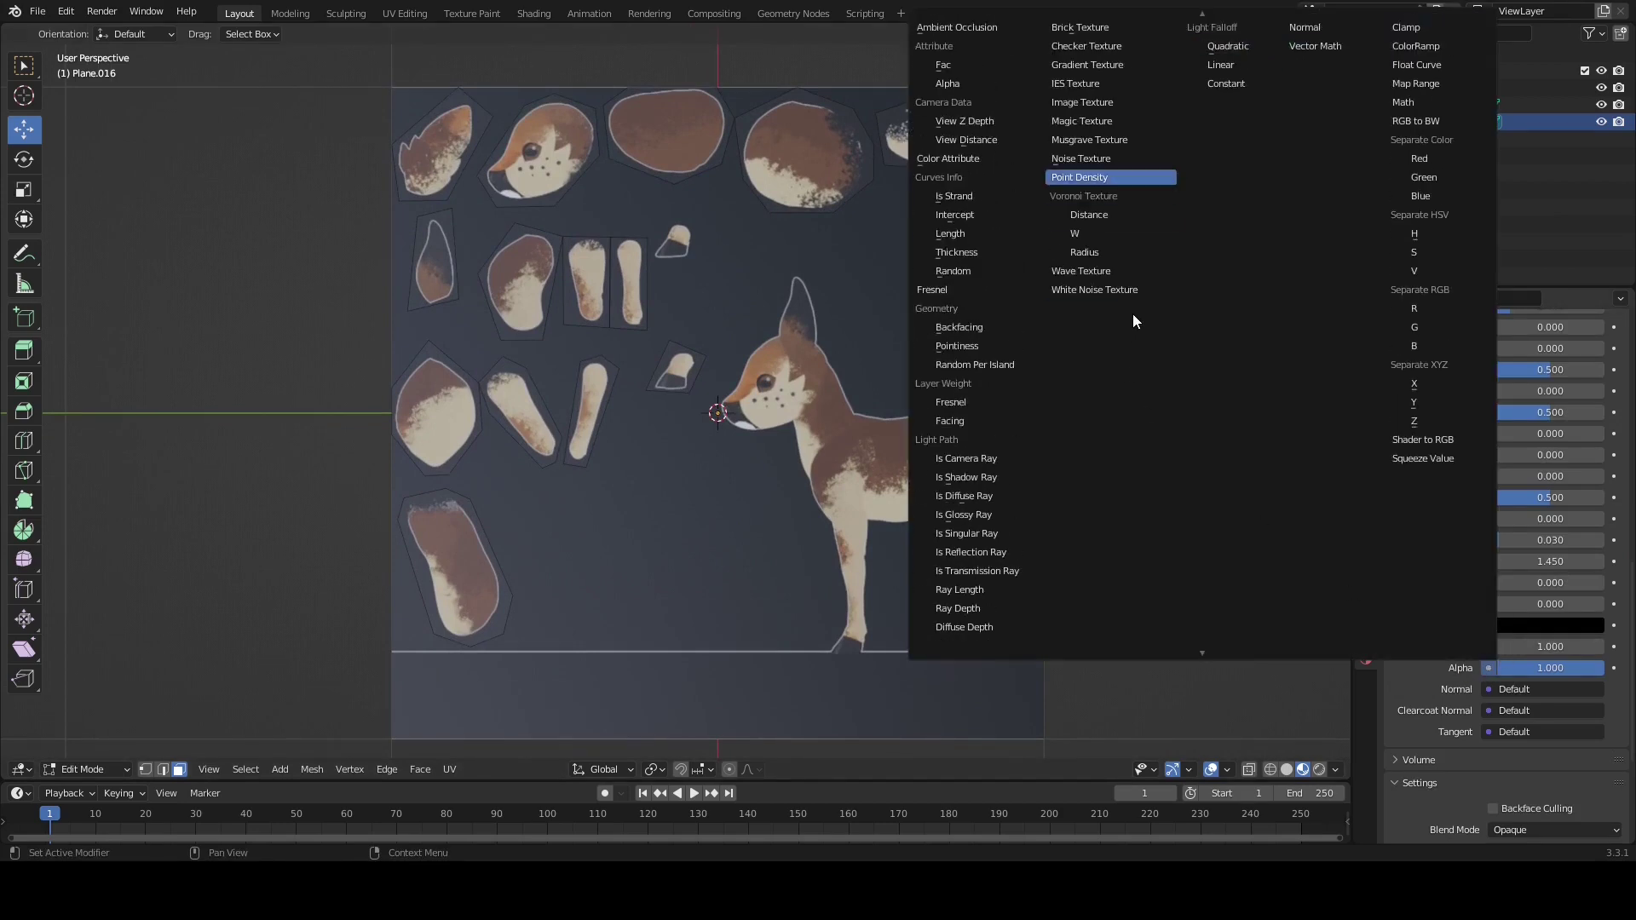
left_click(1091, 104)
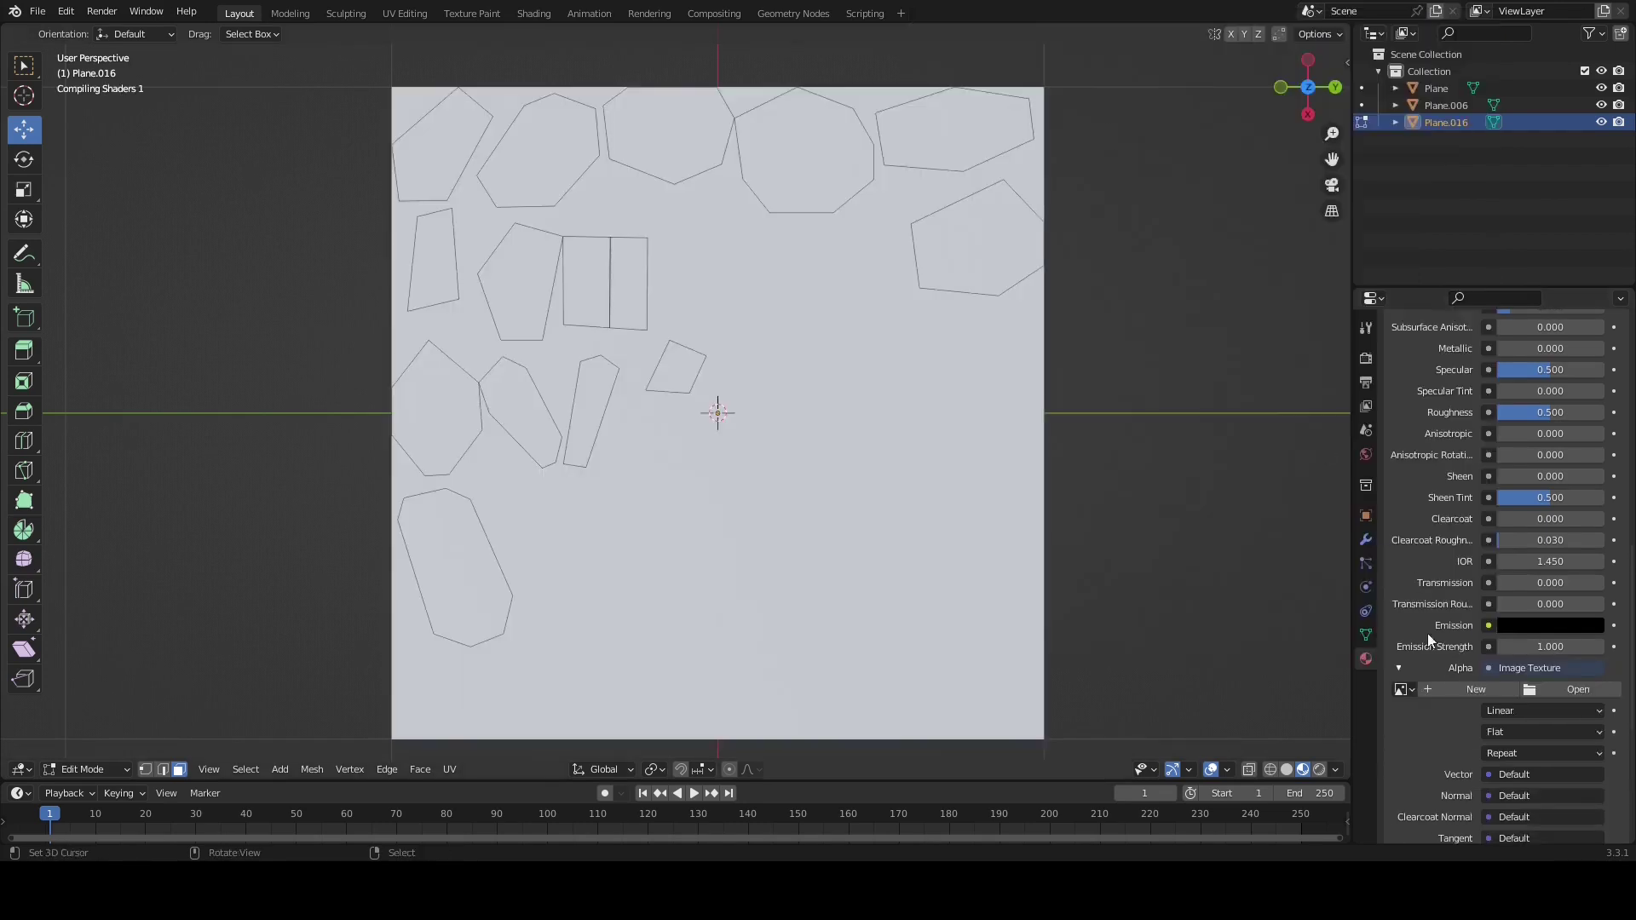
left_click(1402, 690)
left_click(1438, 515)
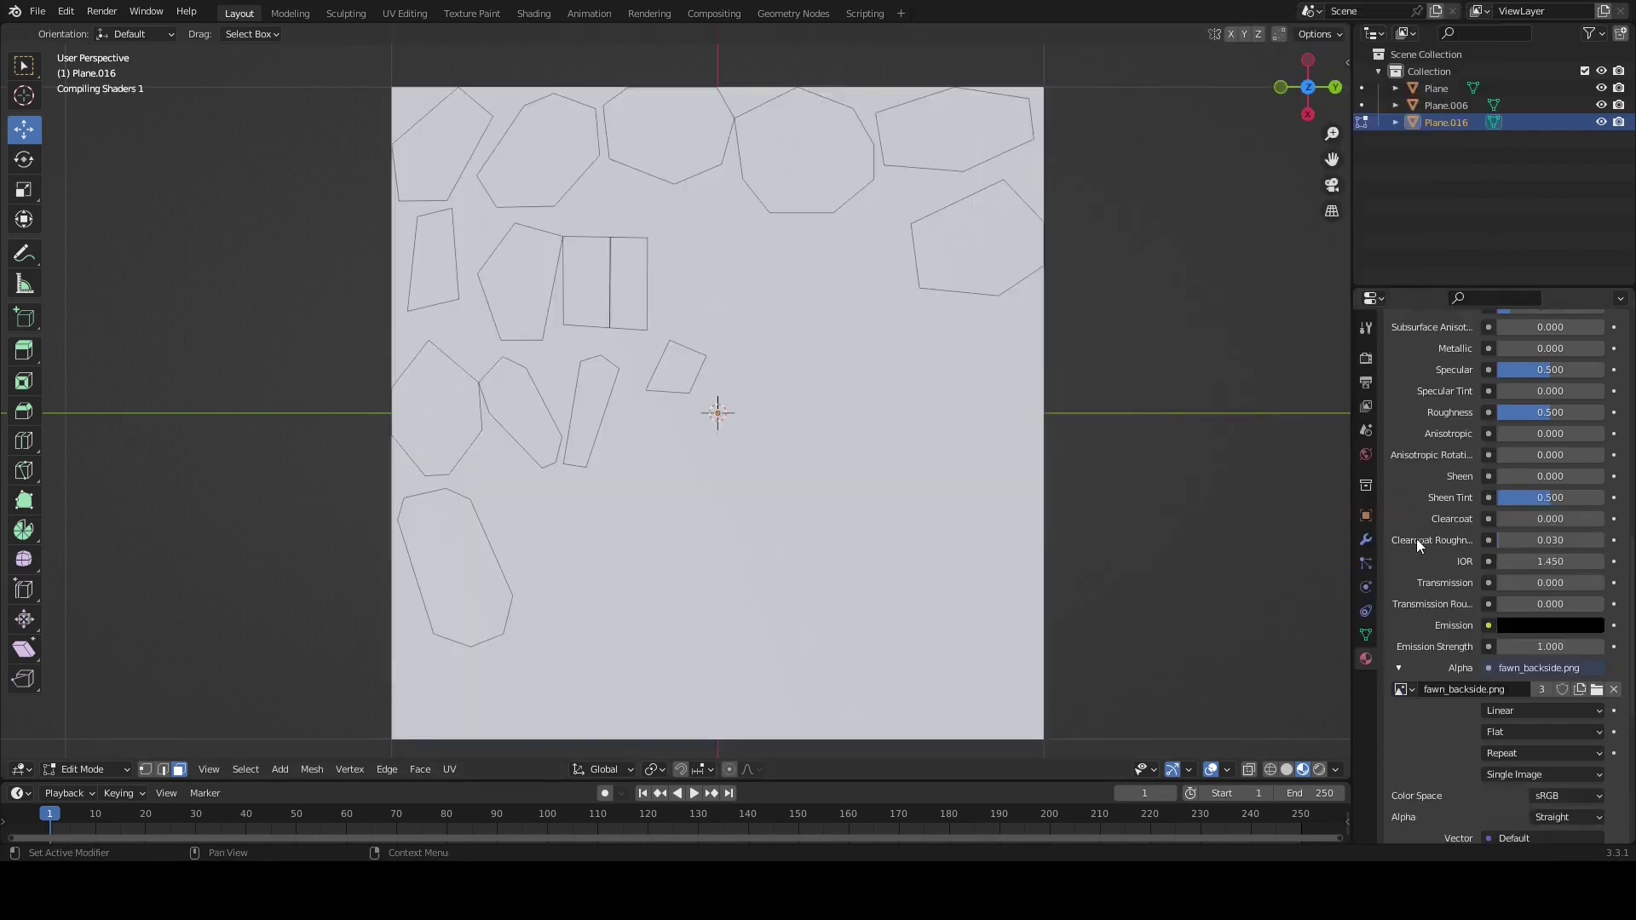
Set the material's Blend Mode to Alpha Clip and its Shadow Mode to Alpha Hashed
scroll(1415, 564, "down", 8)
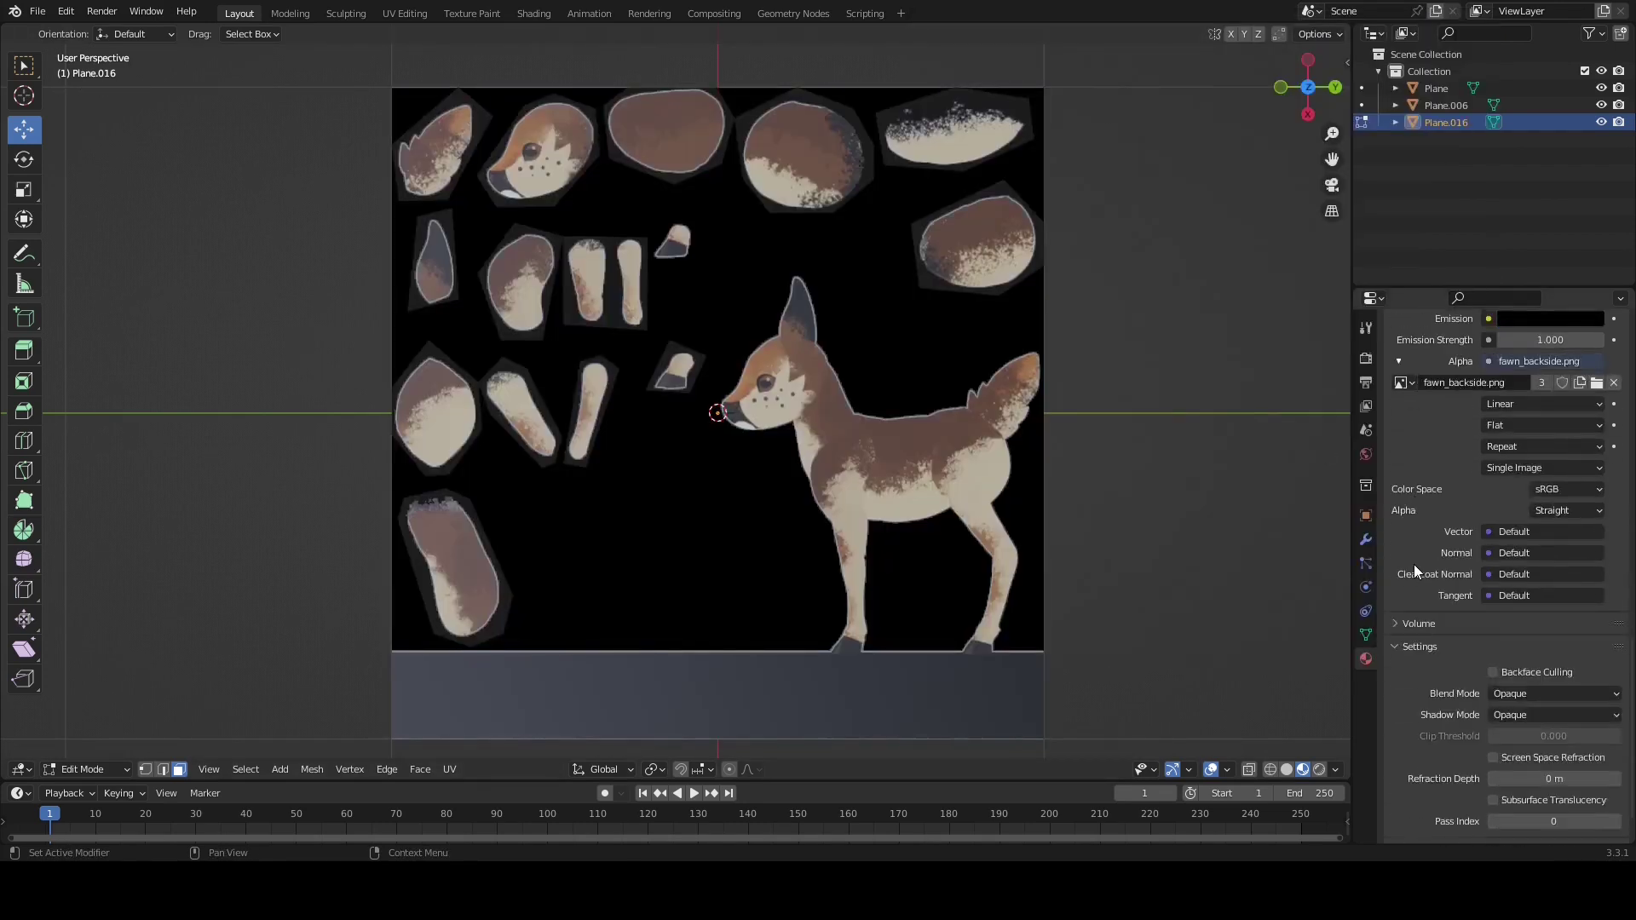
left_click(1506, 635)
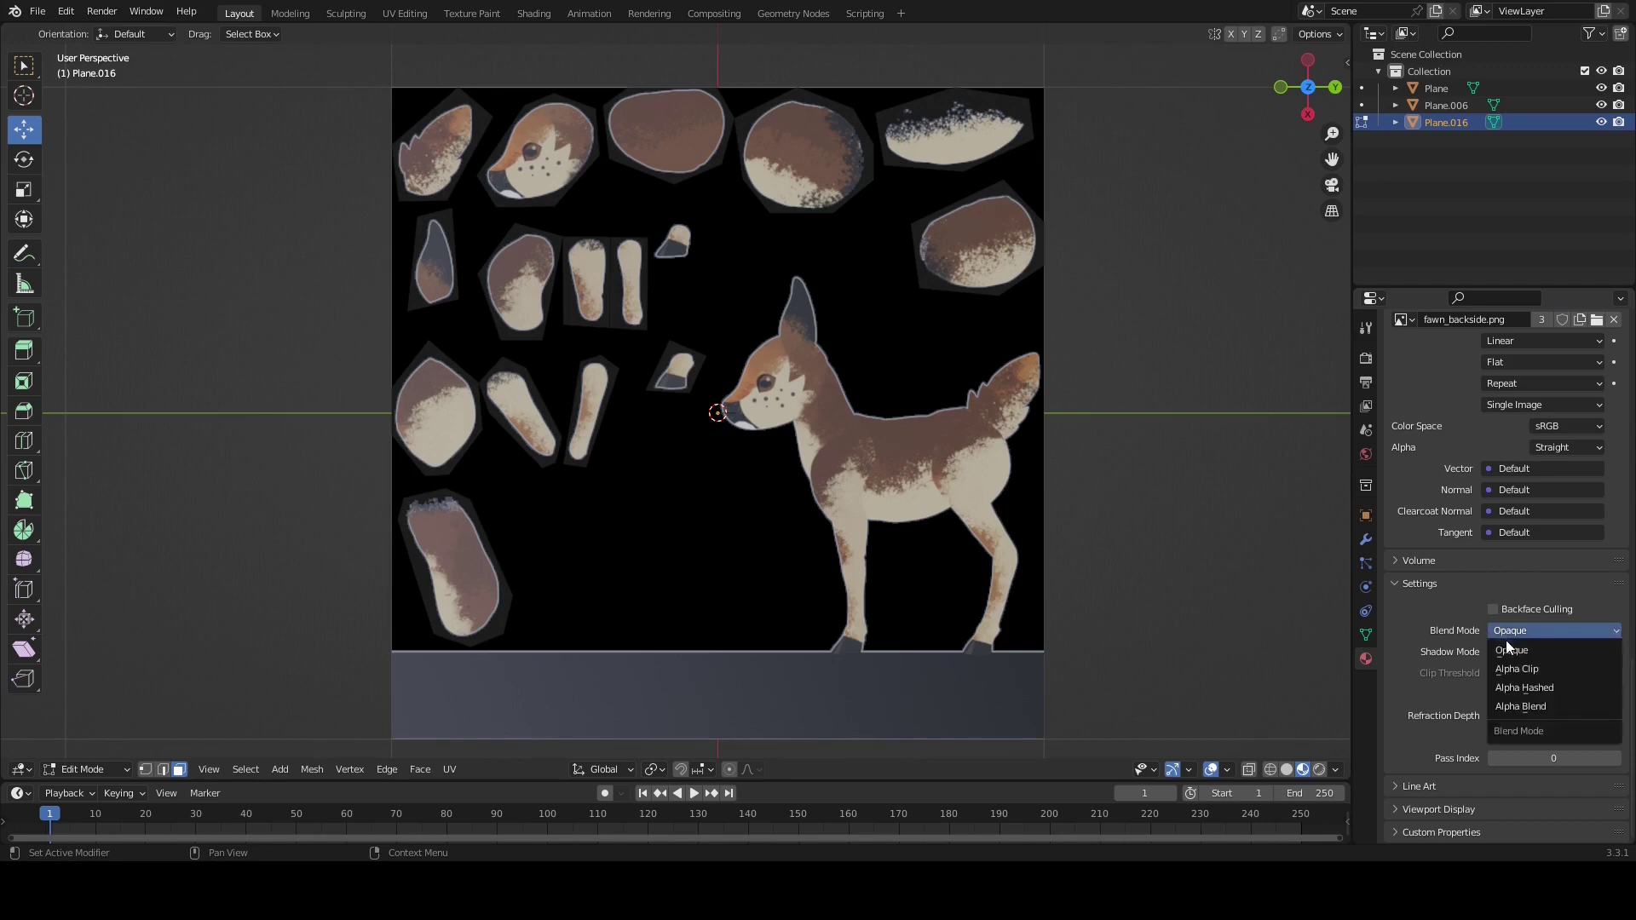
left_click(1516, 670)
left_click(1517, 652)
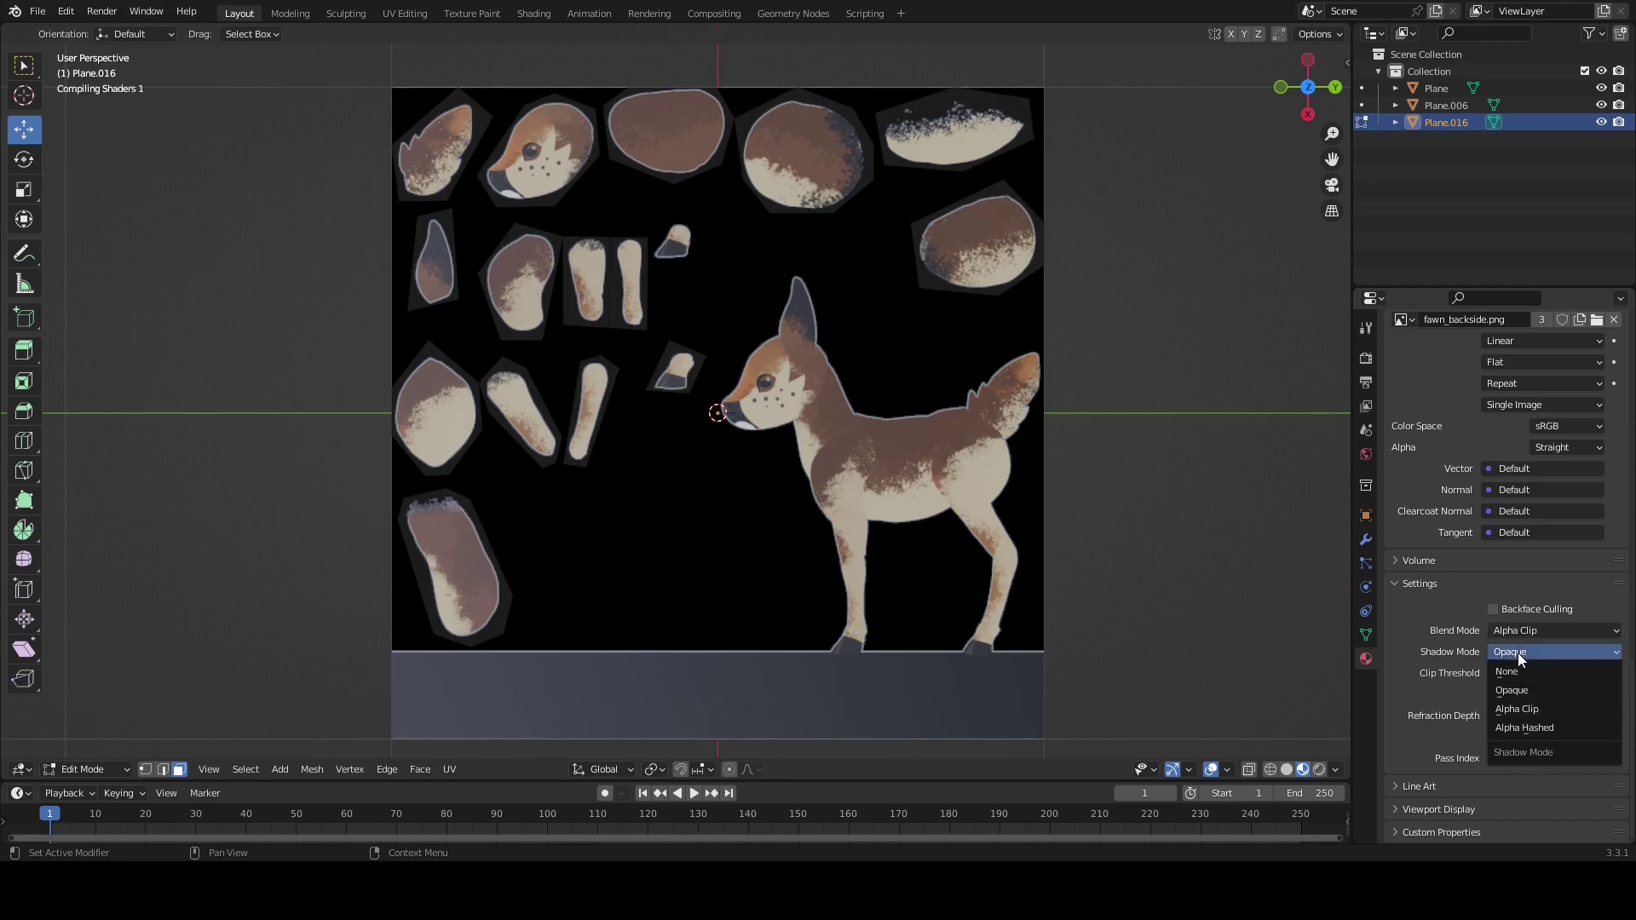
left_click(1524, 729)
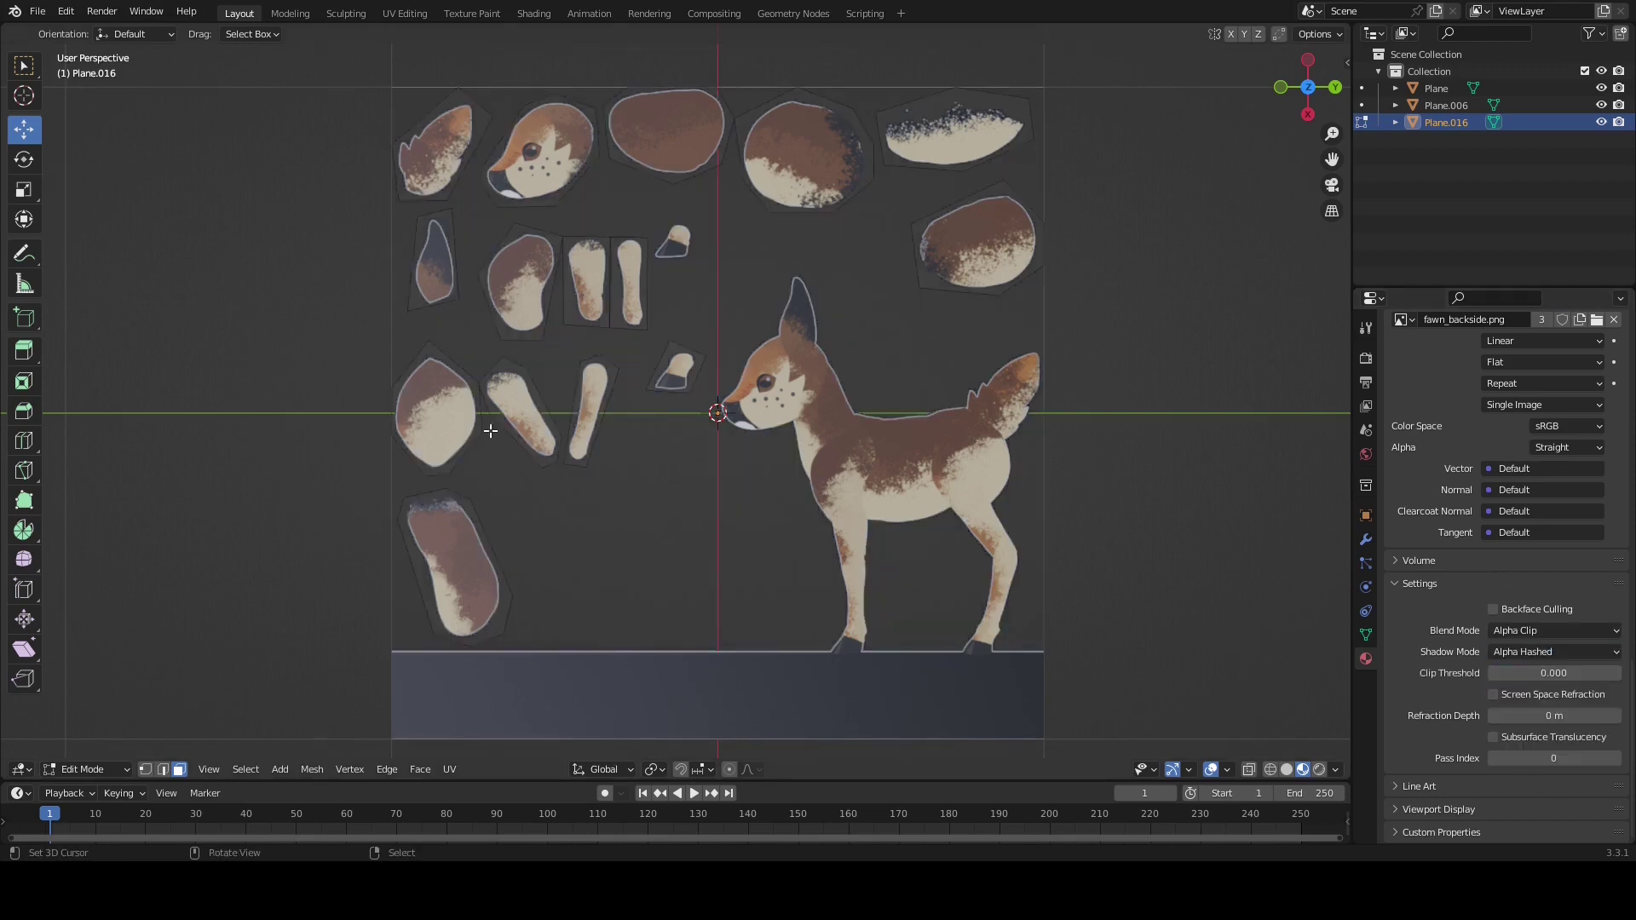
Move the long neck part onto the reference fawn's neck and the oval rump part onto its hindquarters
left_click(450, 578)
left_click_drag(454, 575, 825, 421)
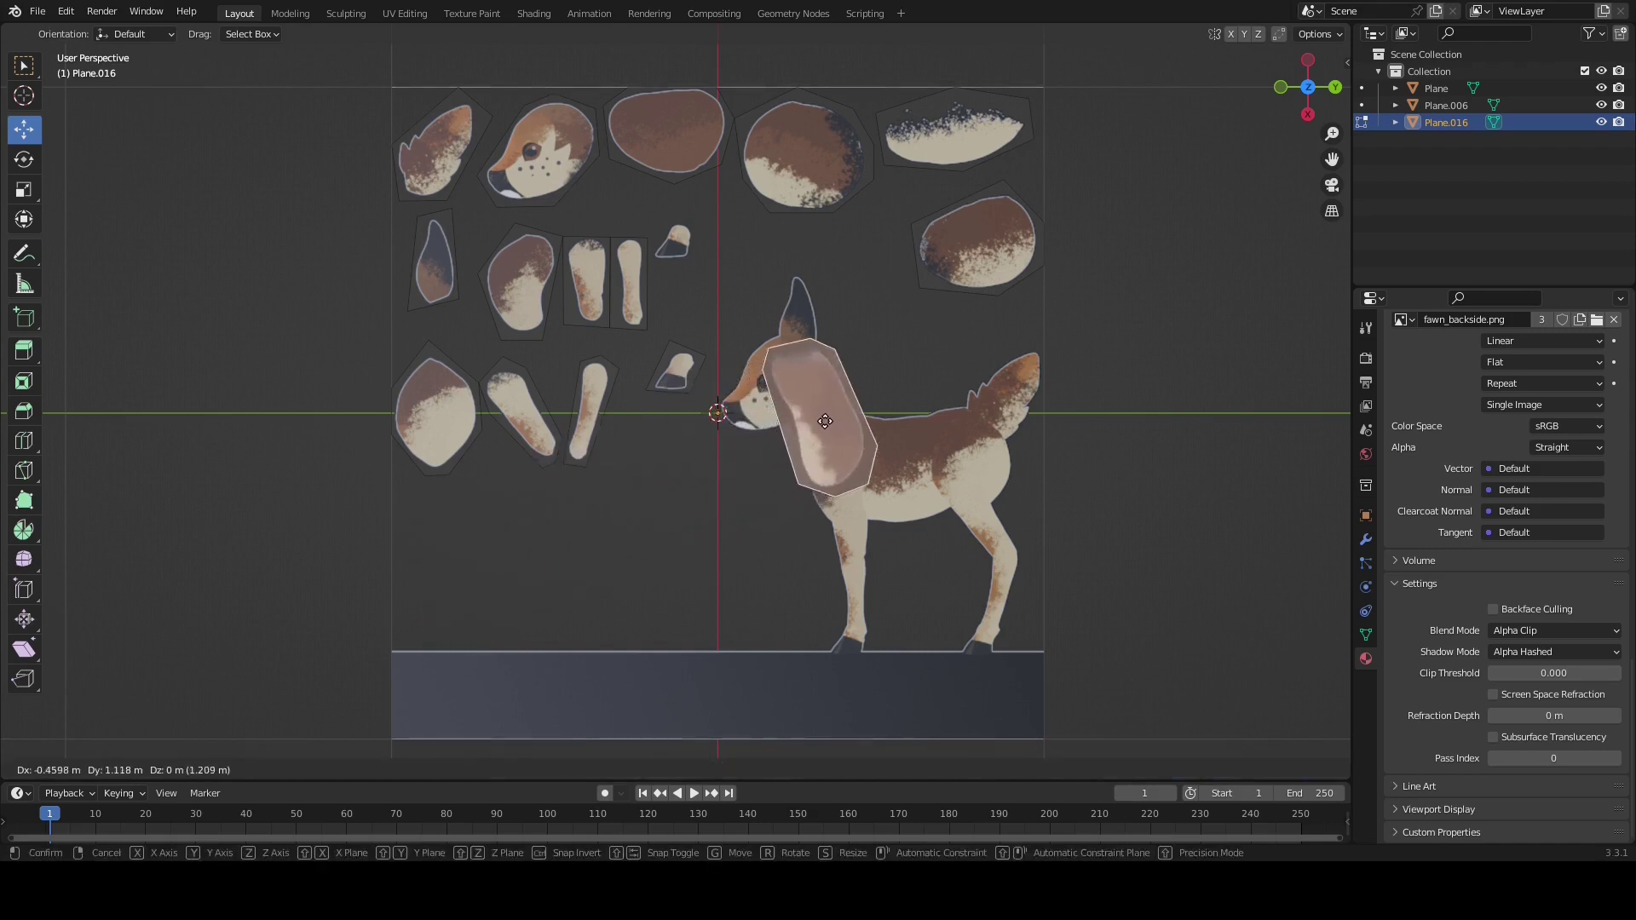
left_click(826, 421)
scroll(906, 376, "up", 1)
left_click(1006, 230)
key("g")
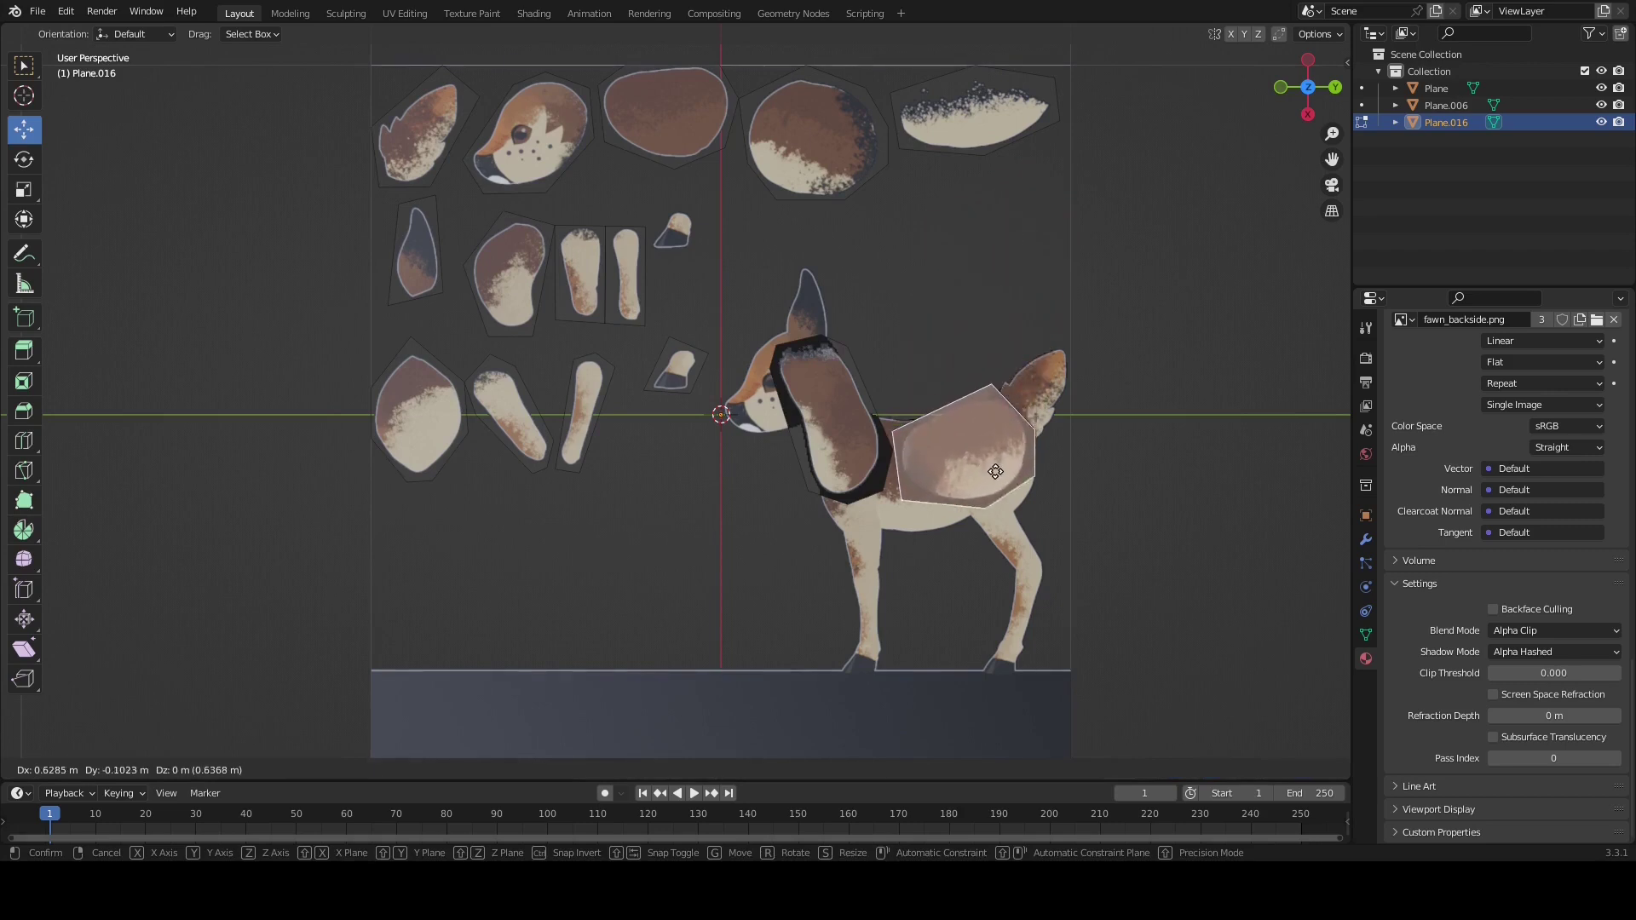
left_click_drag(996, 475, 1003, 481)
left_click(996, 475)
Move the round chest part, the pale belly patch and the brown oval onto the reference fawn's torso
left_click(855, 139)
key("g")
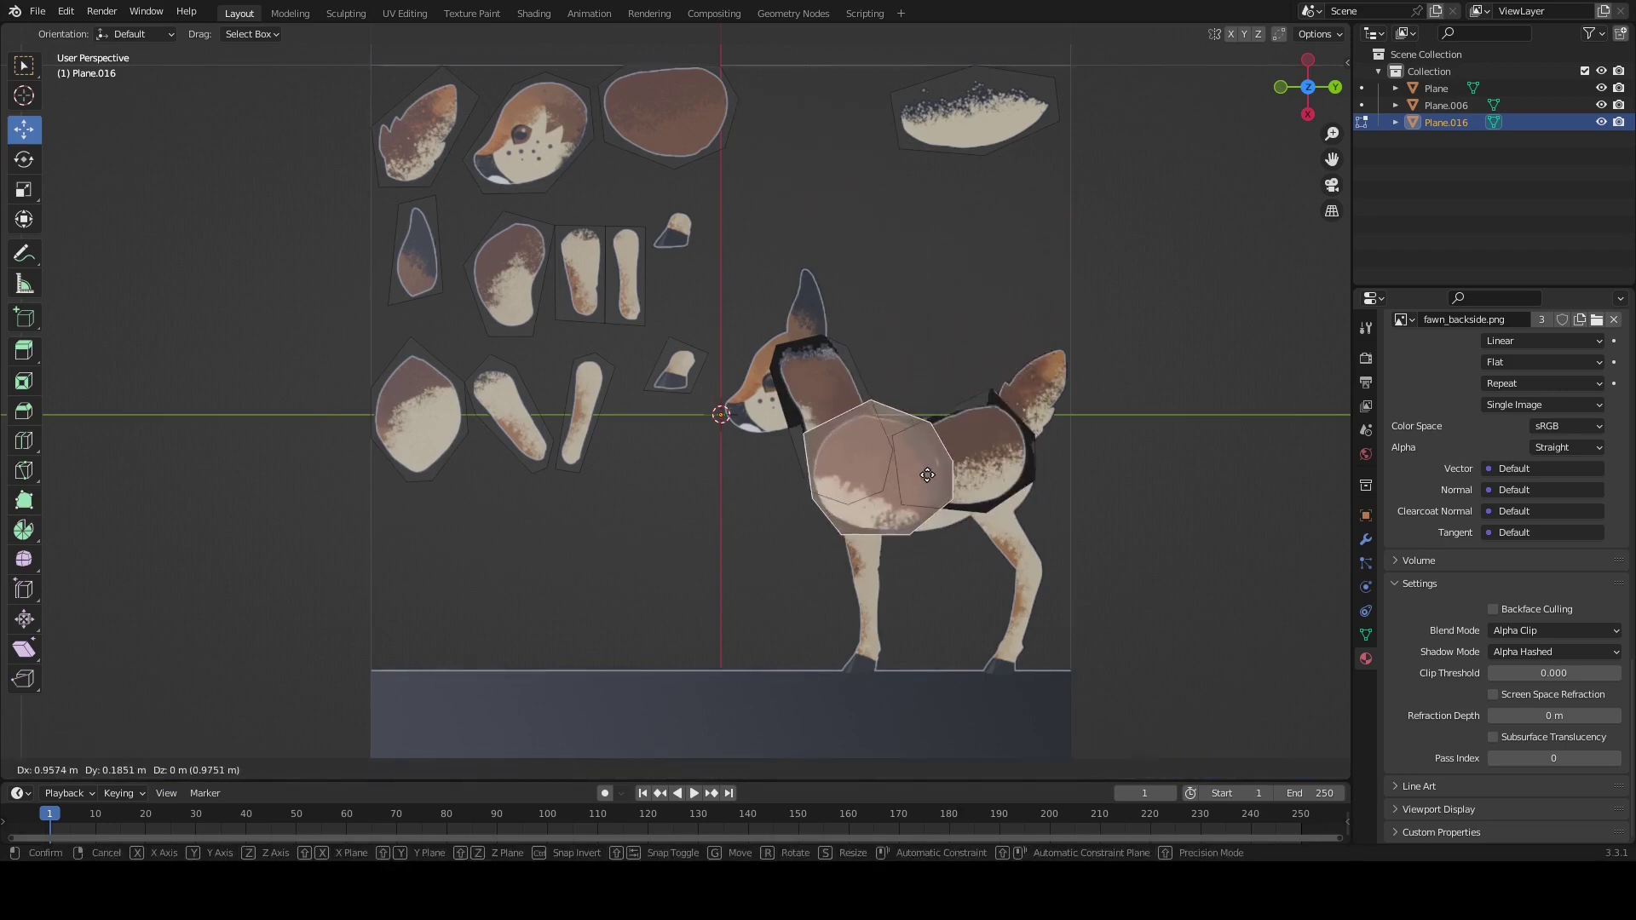
left_click(931, 474)
left_click(993, 122)
key("g")
left_click(943, 509)
left_click(708, 136)
left_click(1042, 607)
Move the head, the ear and the tail onto their matching places on the reference fawn
left_click(535, 138)
key("g")
left_click(788, 388)
left_click(417, 256)
key("g")
left_click(808, 316)
left_click(423, 143)
left_click_drag(1034, 407, 1034, 407)
Move the shoulder, the thigh and a narrow front-leg part onto the reference fawn's body and front leg
left_click_drag(509, 273, 846, 474)
left_click(418, 417)
left_click_drag(417, 418, 984, 455)
left_click_drag(582, 273, 869, 608)
Move the remaining narrow leg parts and the hooves onto the reference fawn's legs and feet
scroll(665, 266, "down", 1)
right_click(678, 368)
key("g")
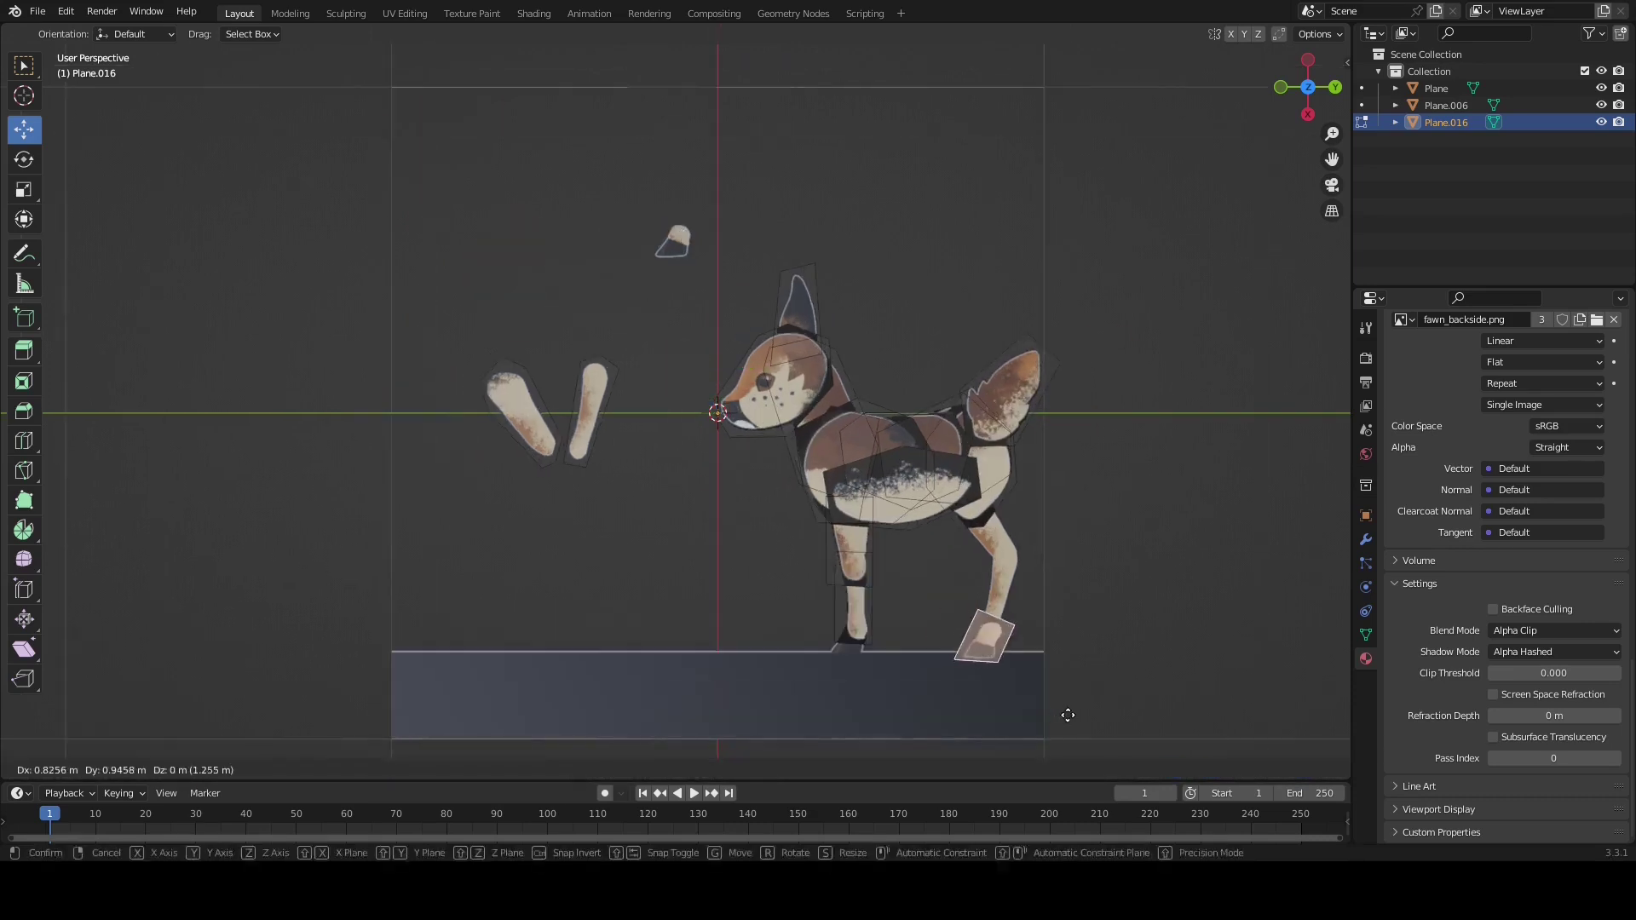
left_click(1061, 709)
right_click(588, 412)
key("g")
left_click(1011, 588)
right_click(516, 414)
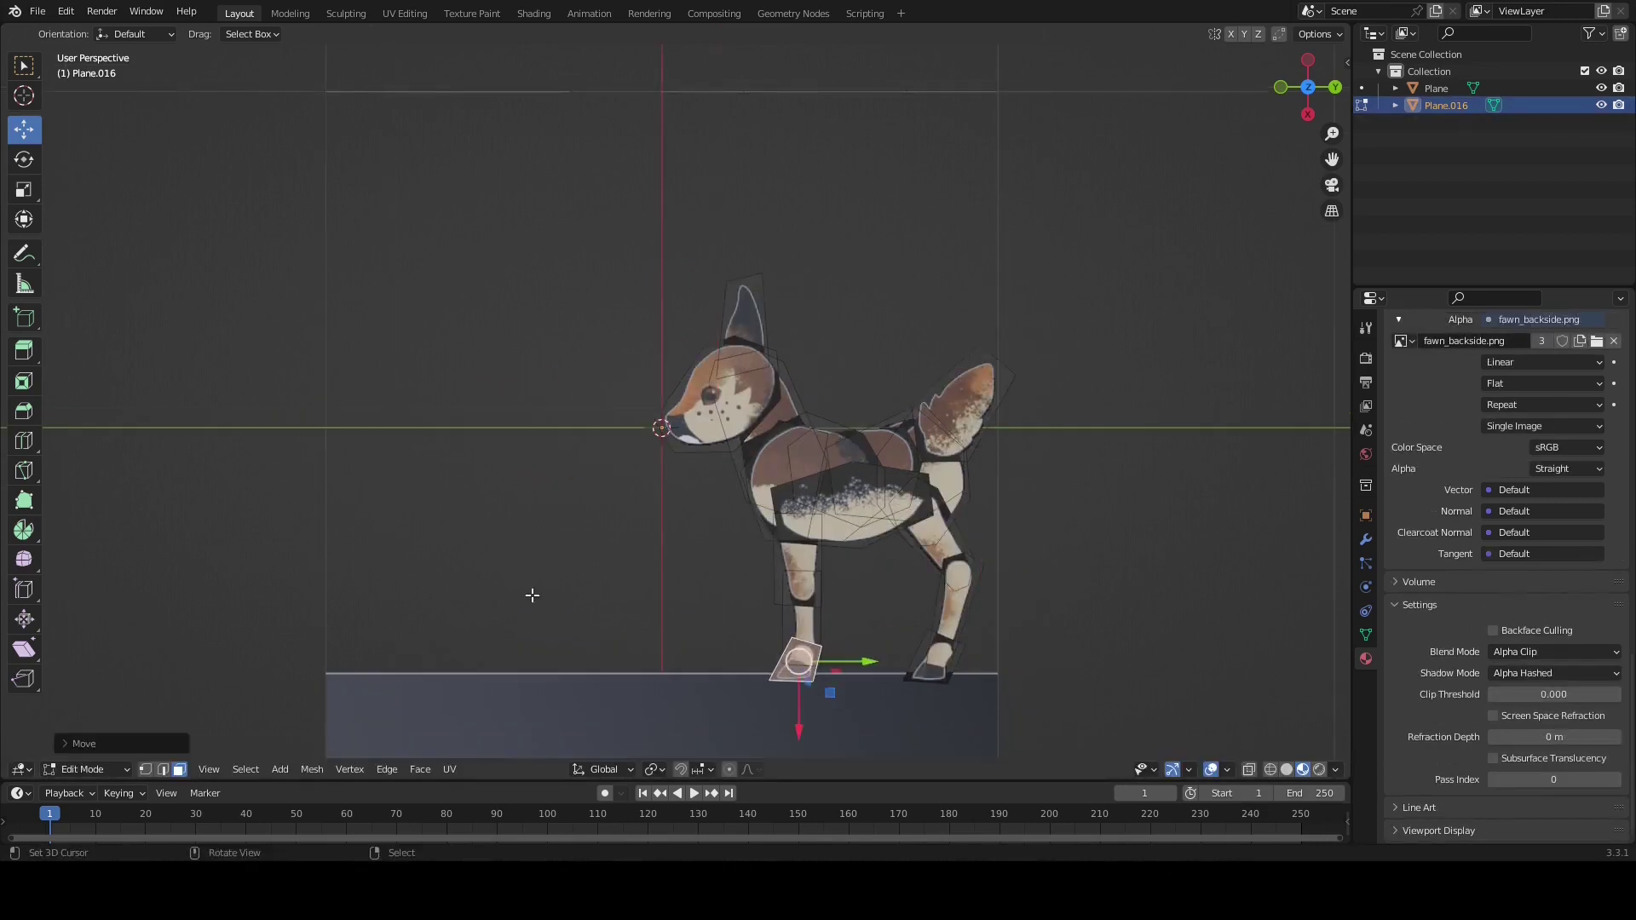
Rotate all body parts -90° in the front view so the assembled fawn stands upright, and reposition it above the origin
scroll(530, 592, "down", 2)
key("a")
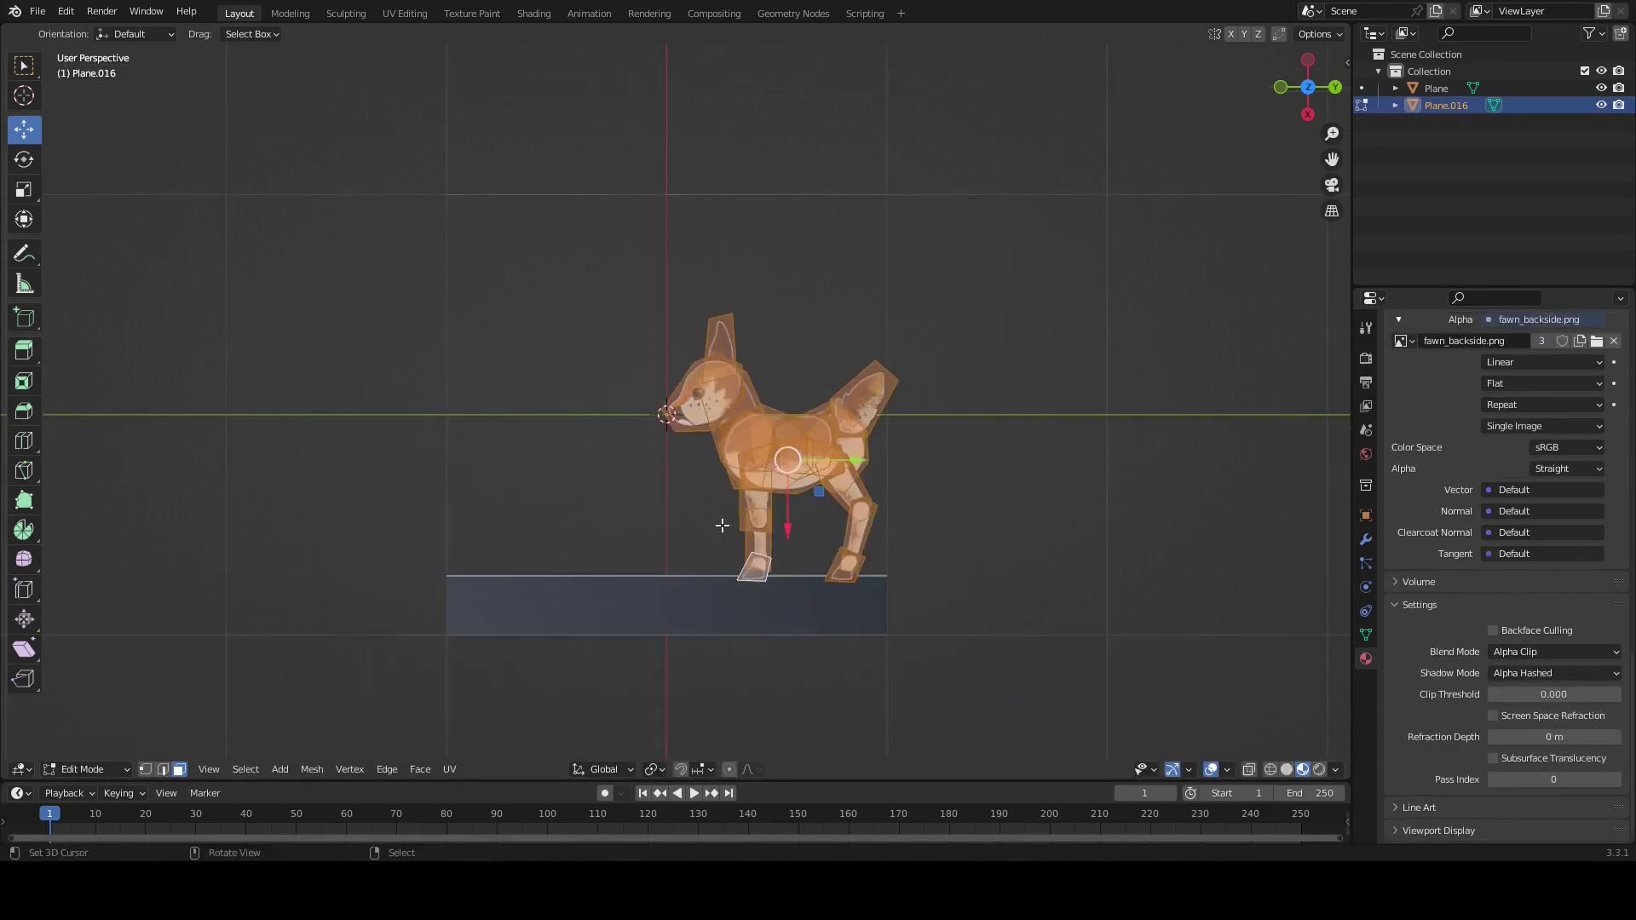
key("g")
key("KP_1")
key("r")
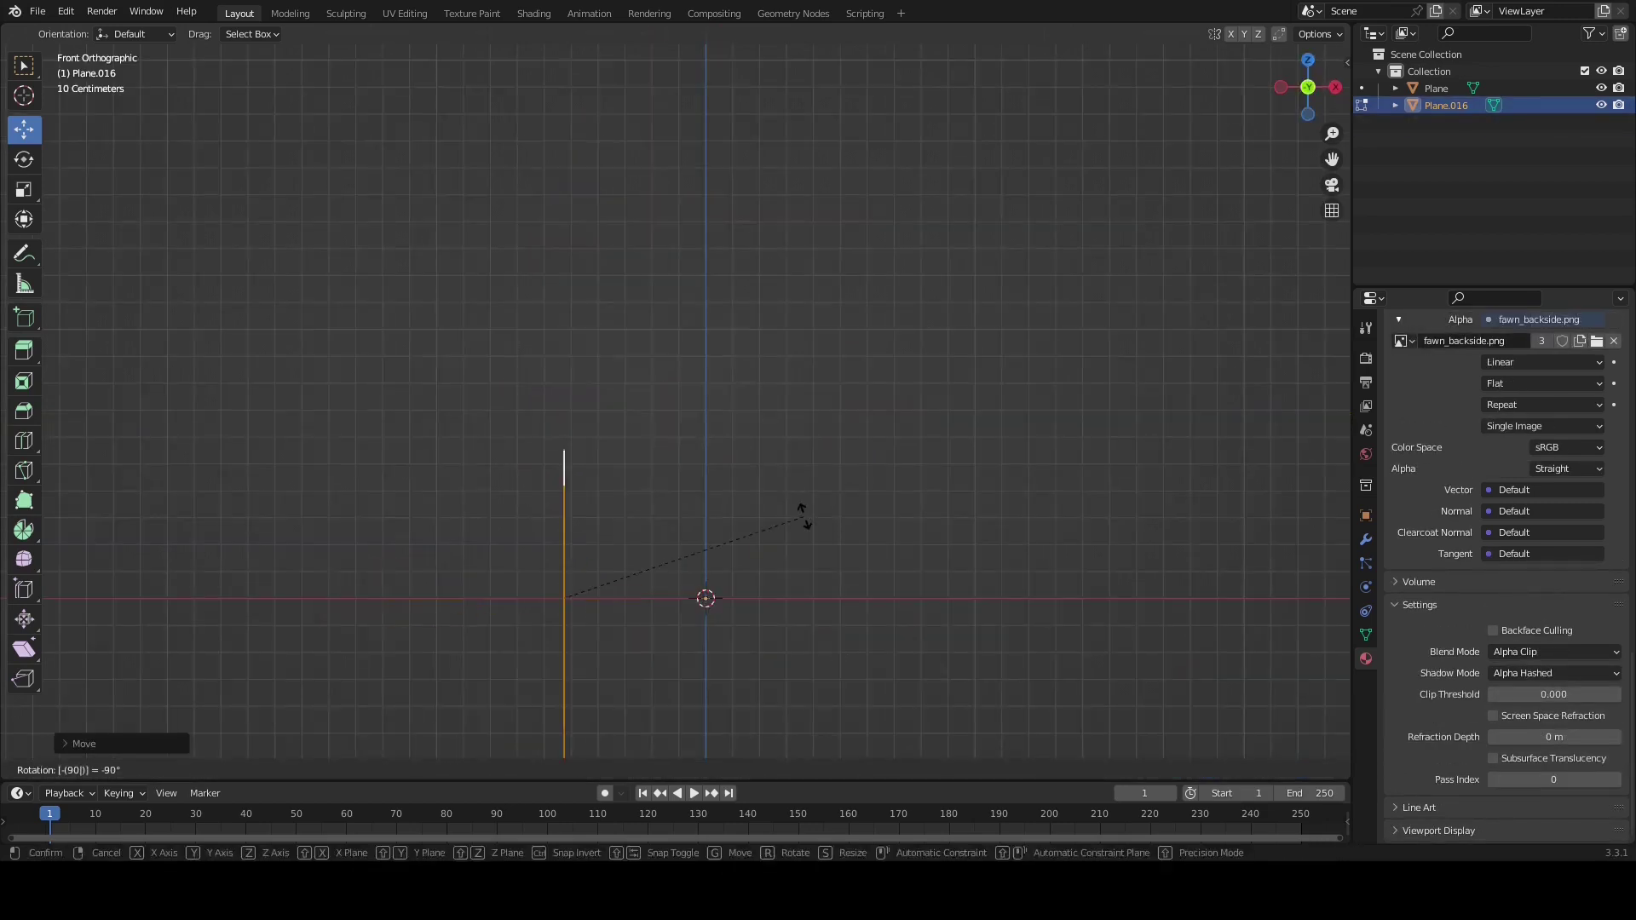
key("n")
key("BackSpace")
left_click_drag(706, 529, 663, 389)
Offset the ear slightly along the X axis to layer it apart from the head
key("KP_3")
middle_click_drag(663, 389, 674, 426)
scroll(585, 320, "up", 2)
right_click(555, 279)
middle_click_drag(555, 278, 767, 278)
left_click_drag(778, 275, 786, 274)
Offset the head slightly along the X axis and pull the ear back a little to match
middle_click_drag(791, 277, 631, 328)
left_click(548, 382)
middle_click_drag(547, 382, 709, 369)
left_click_drag(780, 369, 785, 371)
middle_click_drag(785, 370, 775, 371)
right_click(716, 259)
right_click(716, 264)
left_click_drag(787, 264, 779, 263)
middle_click_drag(780, 263, 658, 271)
Try to shift the tail along the X axis
right_click(805, 363)
middle_click_drag(758, 372, 837, 373)
left_click_drag(837, 373, 825, 375)
key("ctrl+z")
Offset the oval rump part and the belly patch slightly along the X axis
middle_click_drag(824, 391, 739, 391)
scroll(738, 391, "up", 3)
right_click(747, 465)
middle_click_drag(750, 473, 822, 485)
left_click_drag(821, 484, 825, 485)
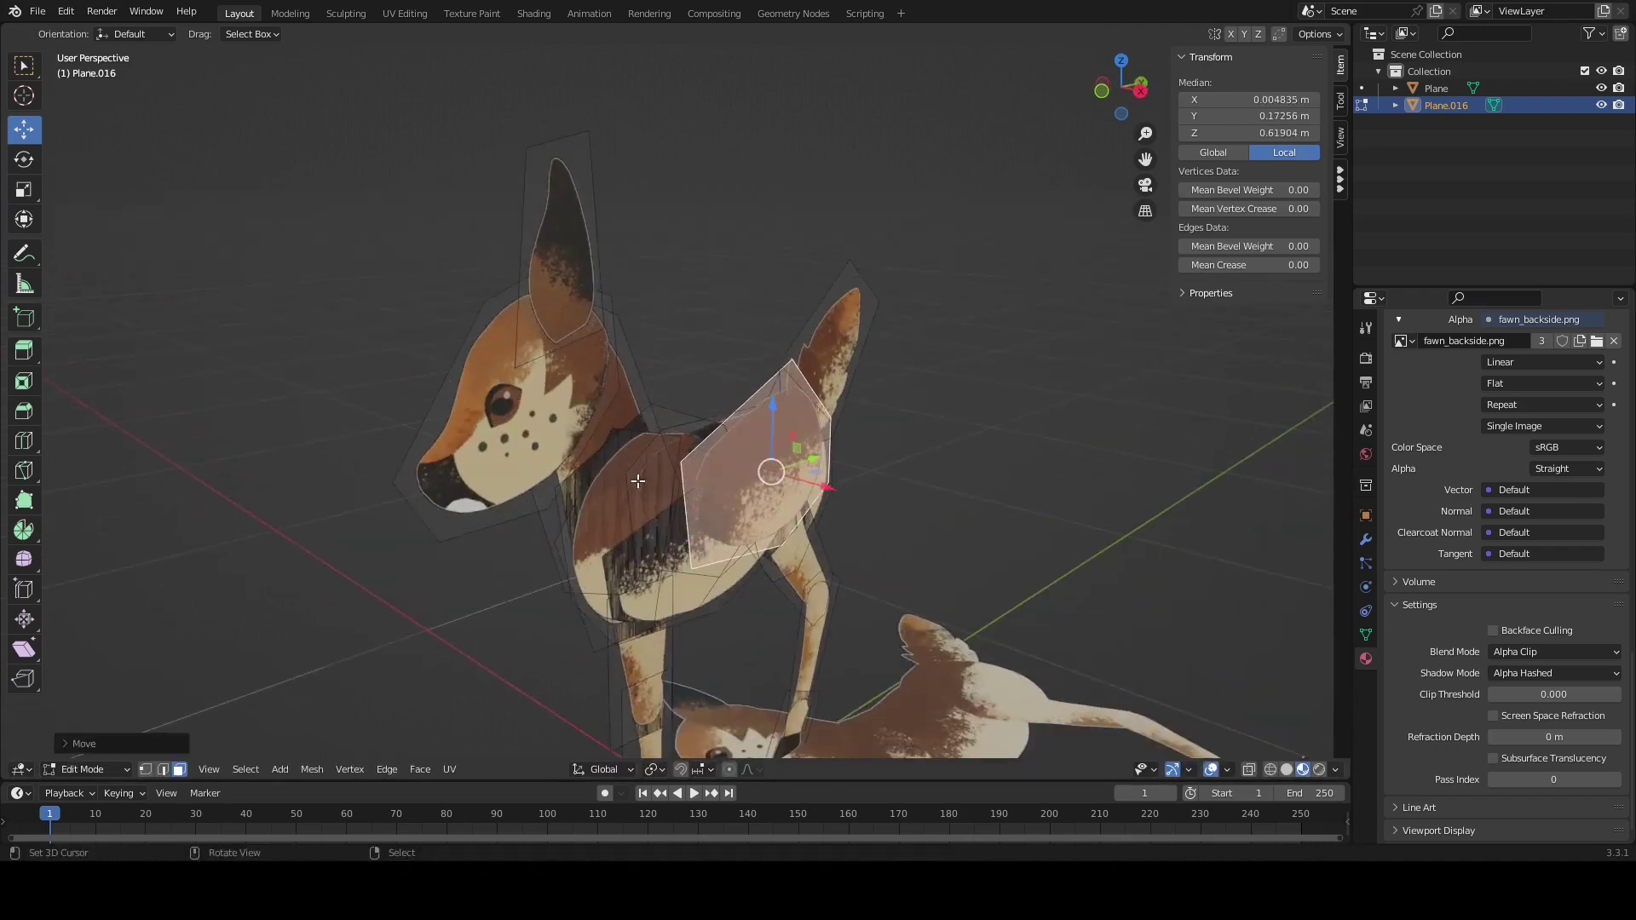
right_click(735, 531)
left_click_drag(761, 562, 767, 564)
Offset the hind-leg parts and the hoof one after another by small amounts along the X axis
middle_click_drag(895, 561, 749, 559)
right_click(695, 636)
right_click(695, 637)
middle_click_drag(695, 637, 652, 612)
left_click_drag(573, 499, 568, 499)
right_click(643, 639)
middle_click_drag(642, 639, 657, 546, "shift")
left_click_drag(597, 545, 591, 546)
right_click(650, 657)
left_click_drag(587, 661, 579, 662)
Fine-tune the X offsets of two hind-leg segments so they overlap in the right order
middle_click_drag(573, 564, 614, 562)
right_click(850, 545)
left_click_drag(577, 447, 570, 447)
right_click(616, 545)
left_click_drag(539, 540, 533, 541)
right_click(631, 656)
middle_click_drag(599, 654, 878, 597)
Offset the shoulder part and the upper front-leg segment outward along the X axis
right_click(668, 460)
right_click(648, 341)
middle_click_drag(665, 338, 747, 332)
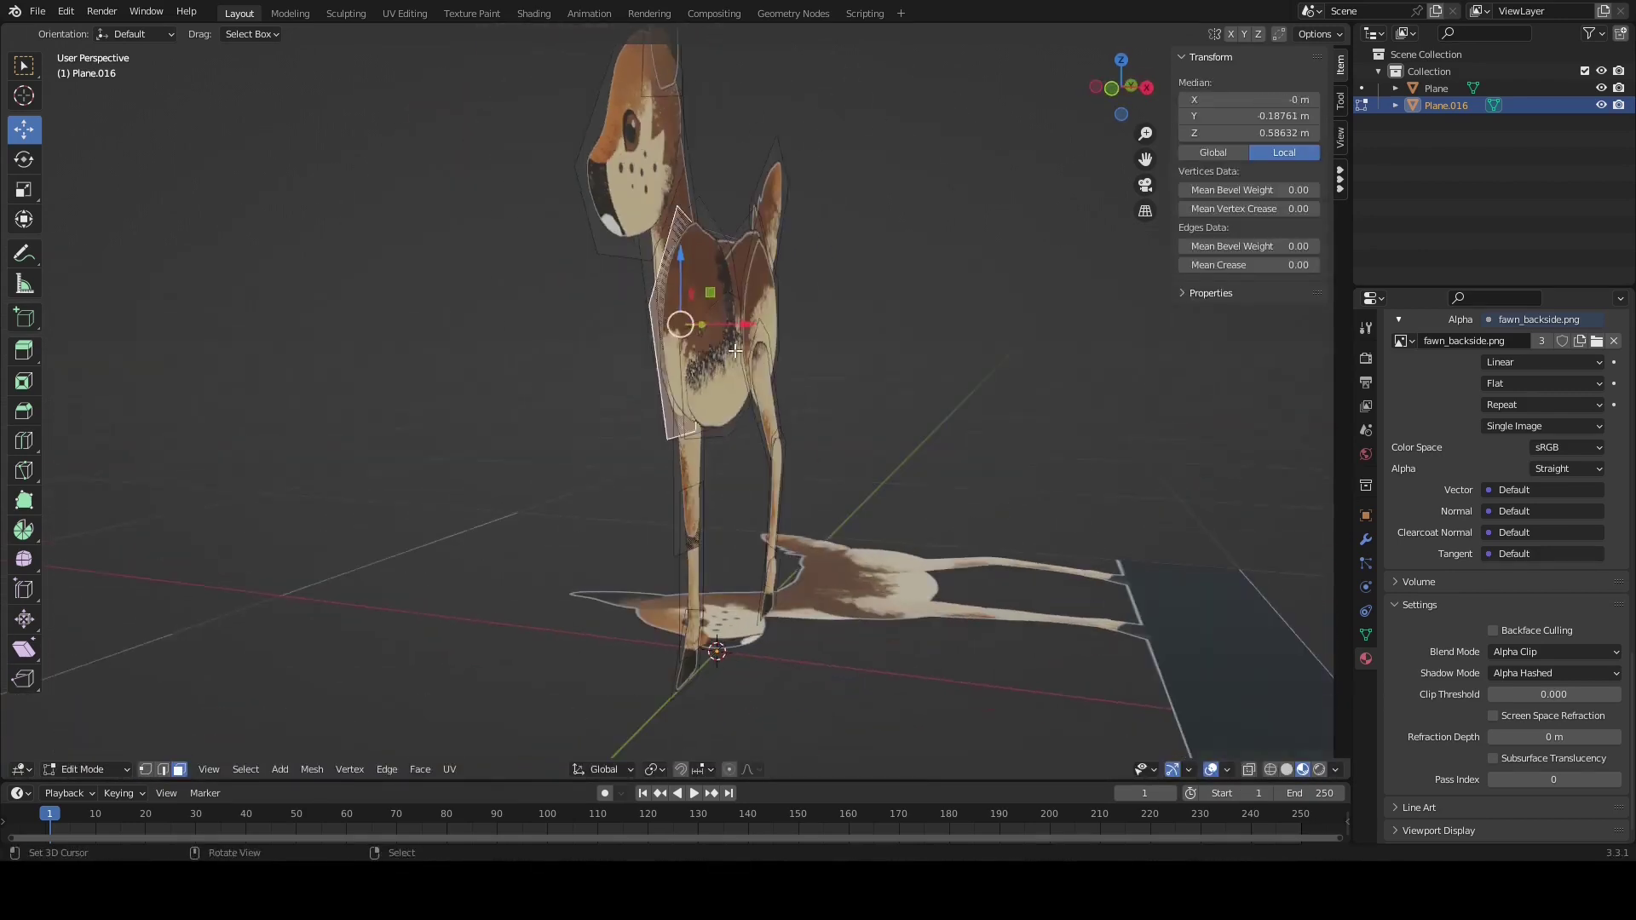
left_click_drag(748, 332, 754, 332)
right_click(692, 482)
left_click_drag(750, 475, 765, 473)
Adjust the X offsets of the lower front-leg segment and the front hoof
right_click(686, 332)
right_click(692, 482)
right_click(694, 588)
left_click_drag(754, 557, 764, 557)
right_click(712, 648)
left_click_drag(772, 653, 766, 653)
Fine-tune the placement of the overlapping body parts in the side view
middle_click_drag(972, 528, 775, 512)
right_click(609, 460)
middle_click_drag(439, 430, 632, 427)
key("KP_3")
left_click_drag(562, 418, 561, 404)
right_click(545, 316)
left_click_drag(530, 249, 531, 264)
left_click_drag(591, 318, 597, 322)
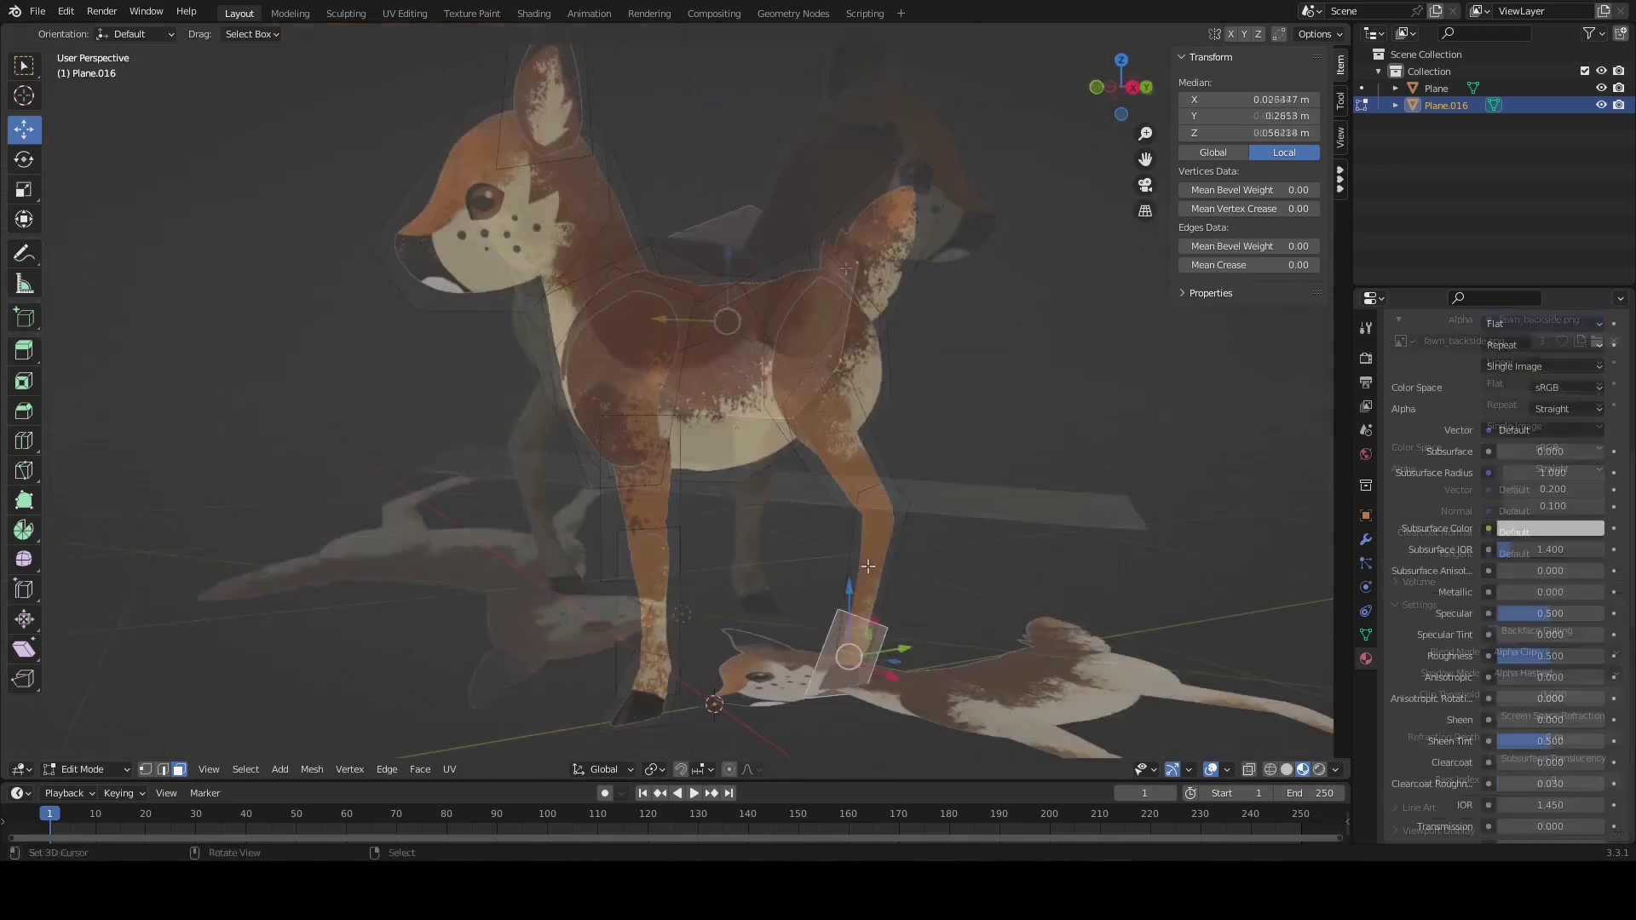
Select every leg part with its hoof, the thigh, the shoulder and the ear, and separate them into their own object
right_click(873, 571, "shift")
right_click(845, 439, "shift")
right_click(804, 345, "shift")
right_click(637, 704, "shift")
right_click(645, 612, "shift")
right_click(641, 517, "shift")
left_click(617, 383, "shift")
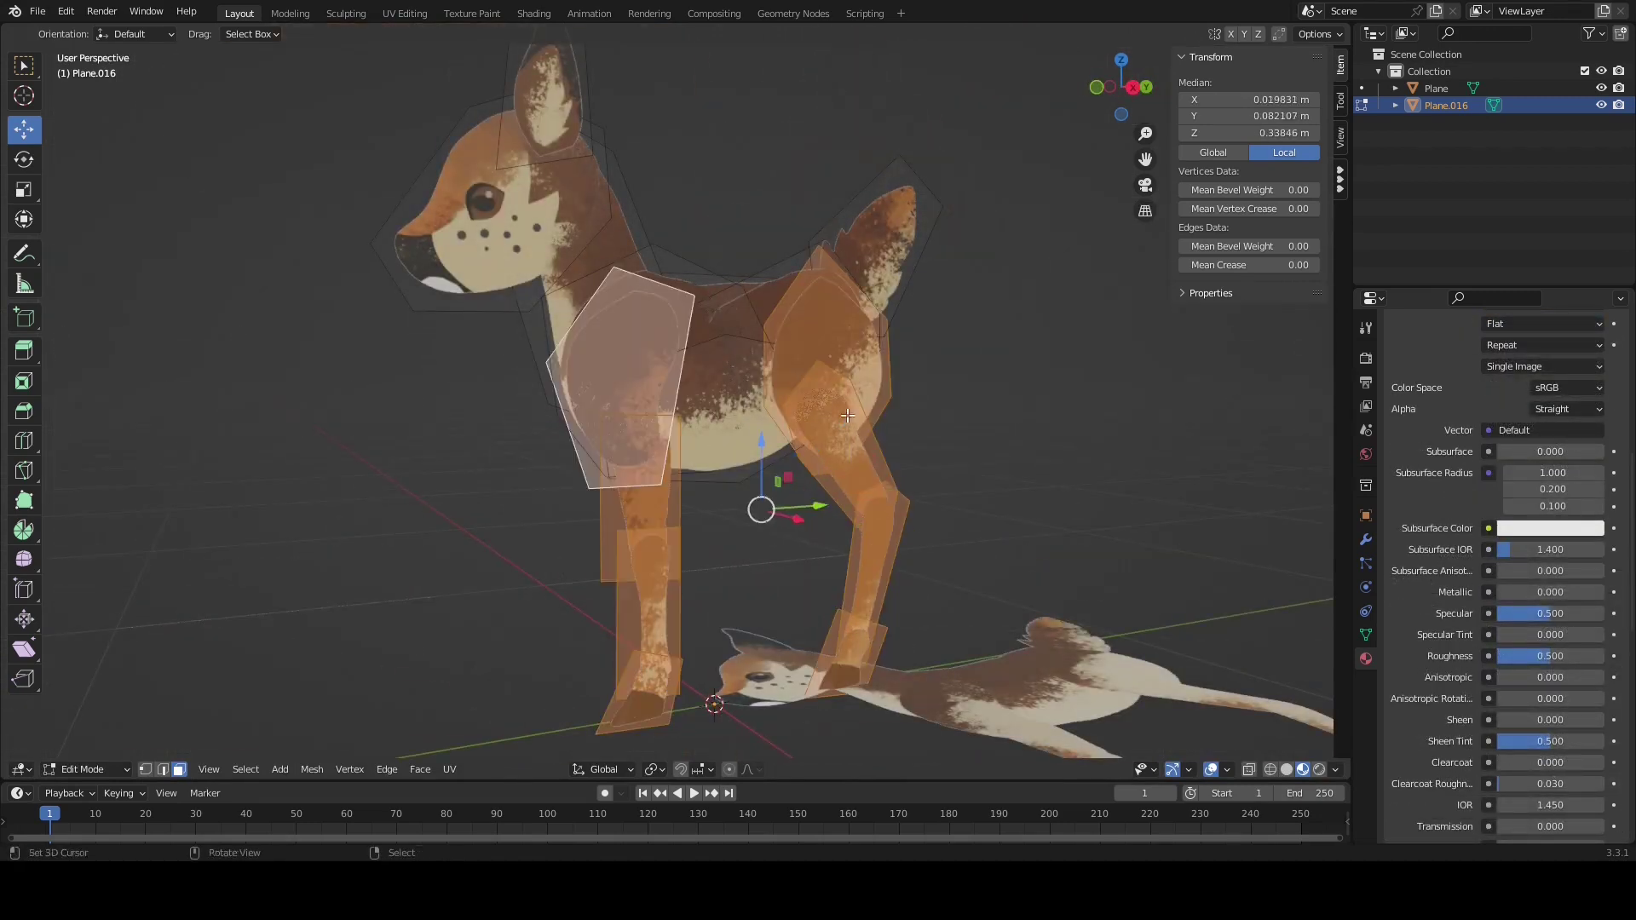
middle_click_drag(617, 384, 497, 209)
left_click(499, 119, "shift")
middle_click_drag(499, 119, 814, 403)
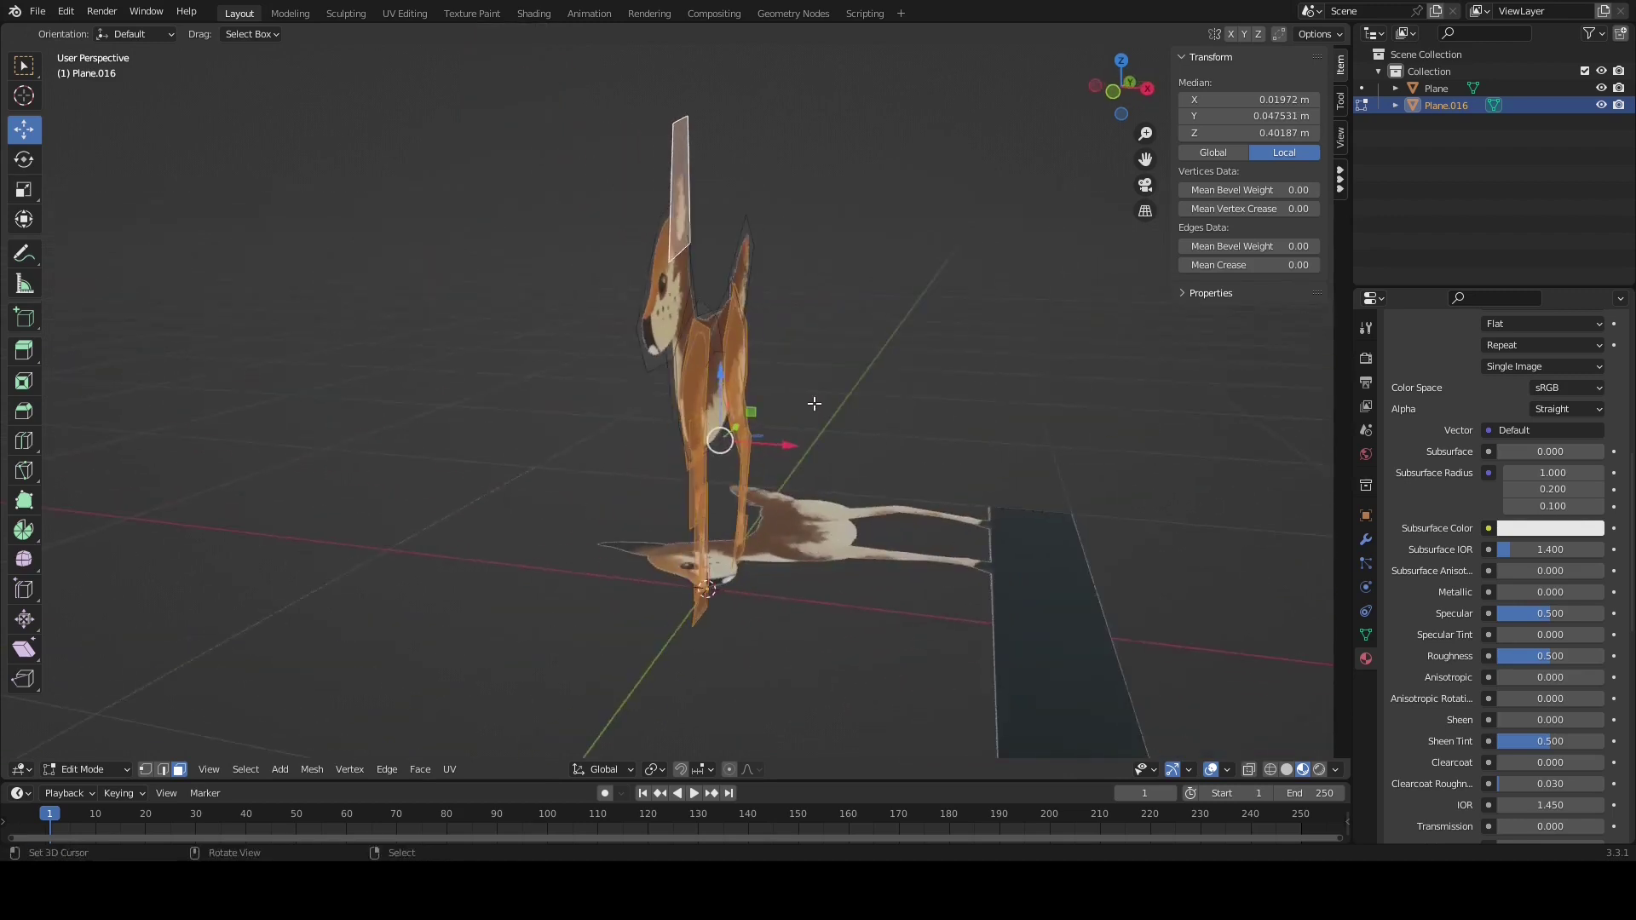
left_click(862, 411)
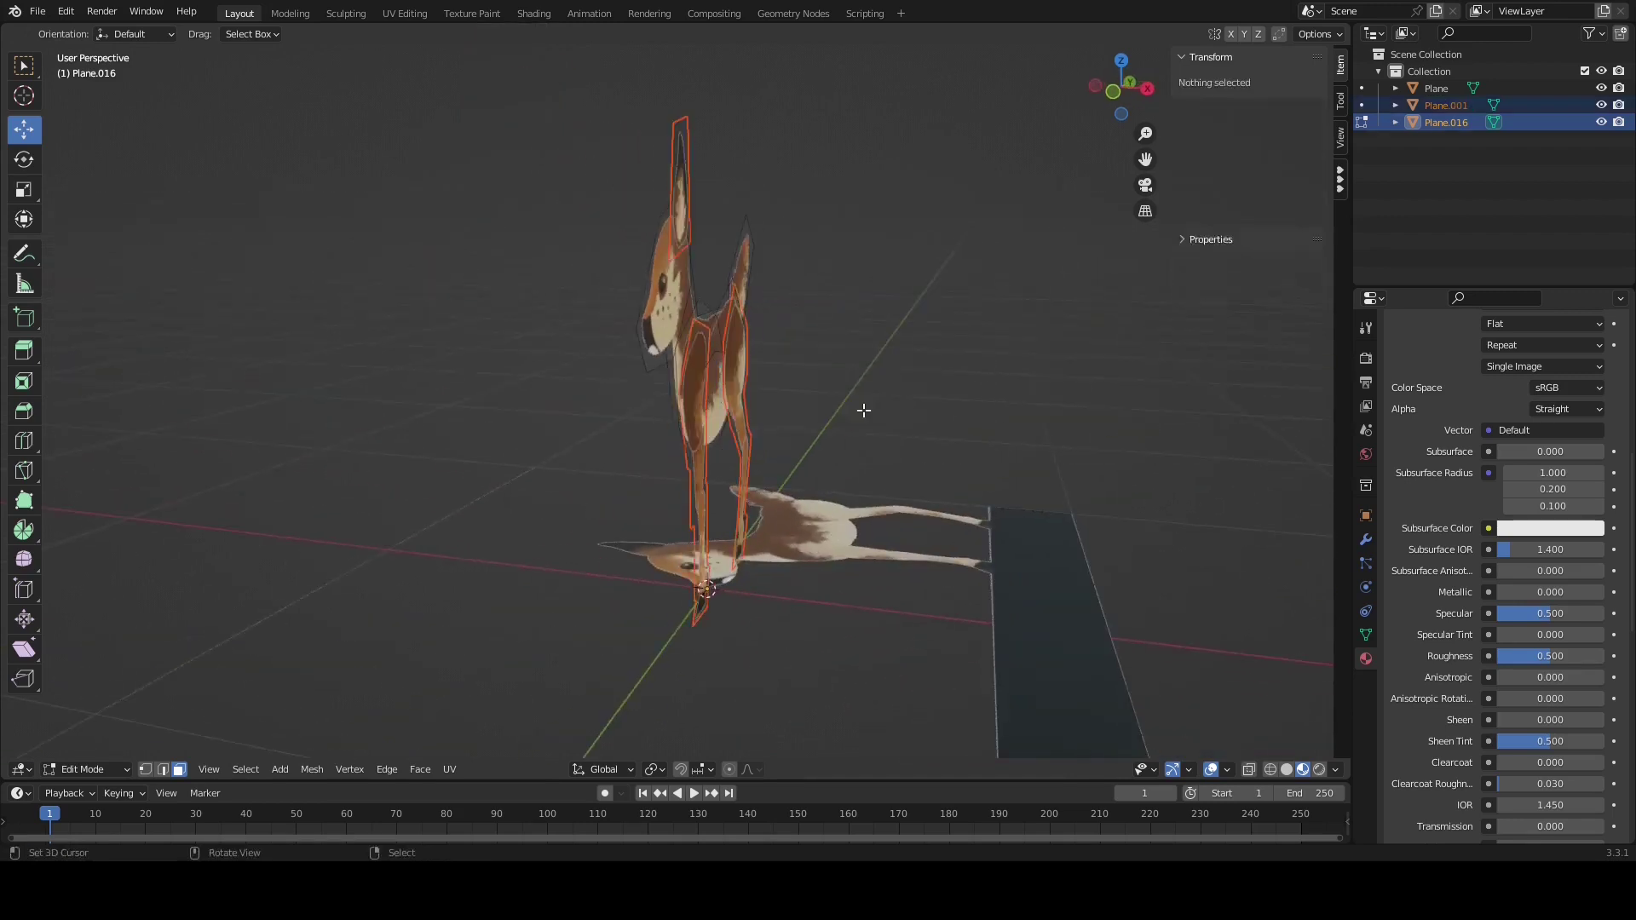
Return to Object Mode and select the separated object holding the legs and ear
middle_click_drag(862, 411, 283, 616)
left_click(107, 765)
left_click(99, 748)
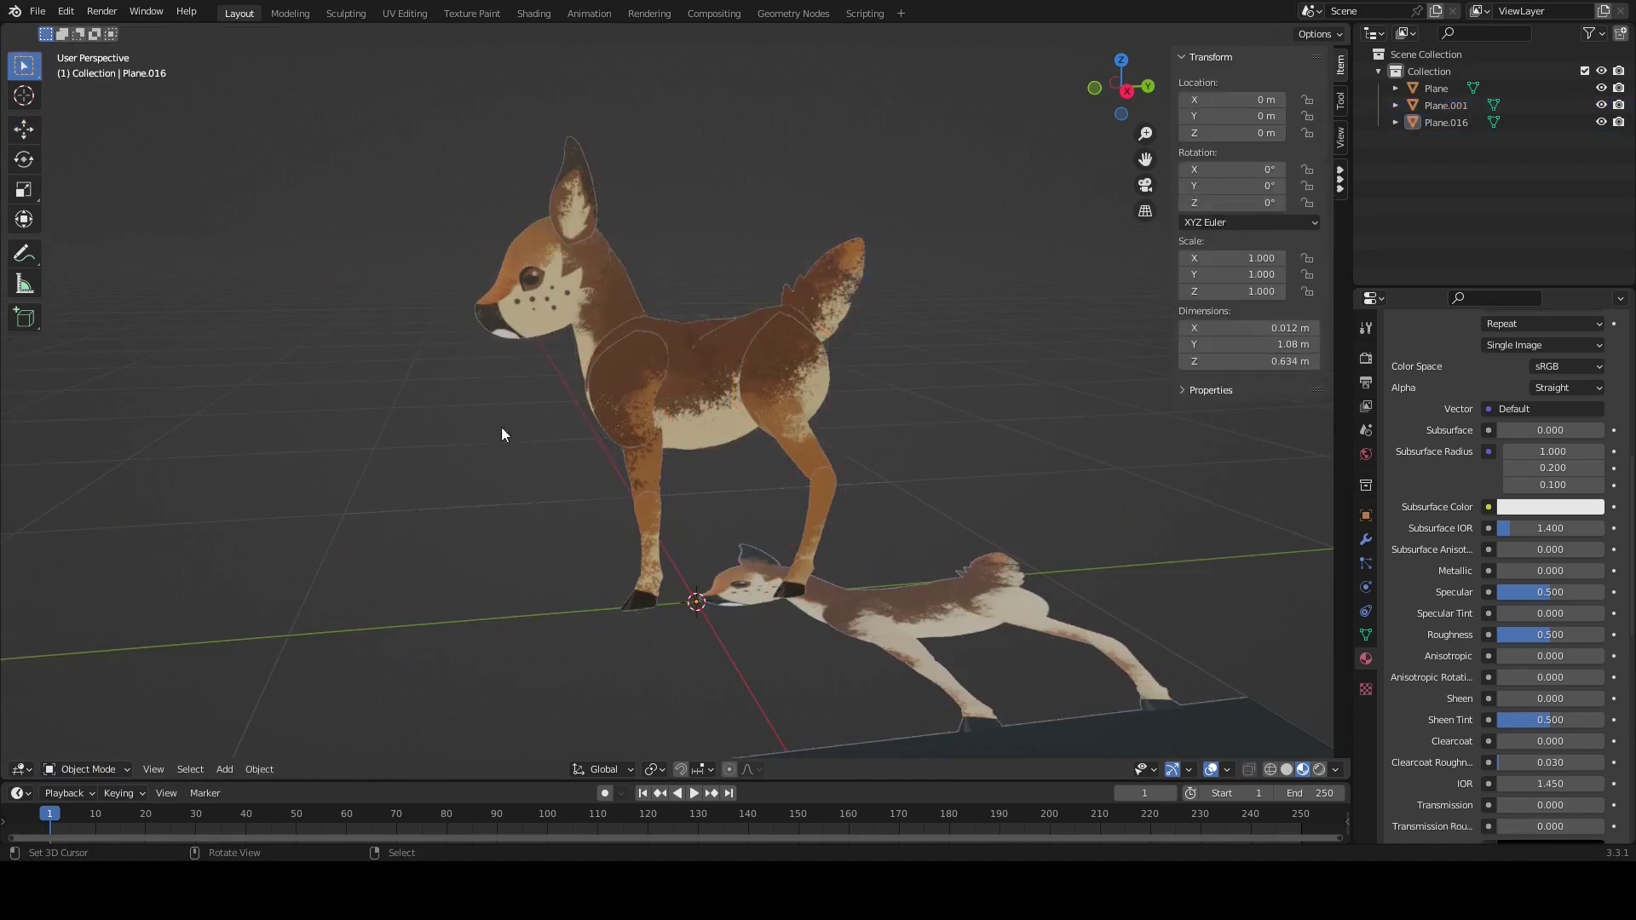
left_click(617, 412)
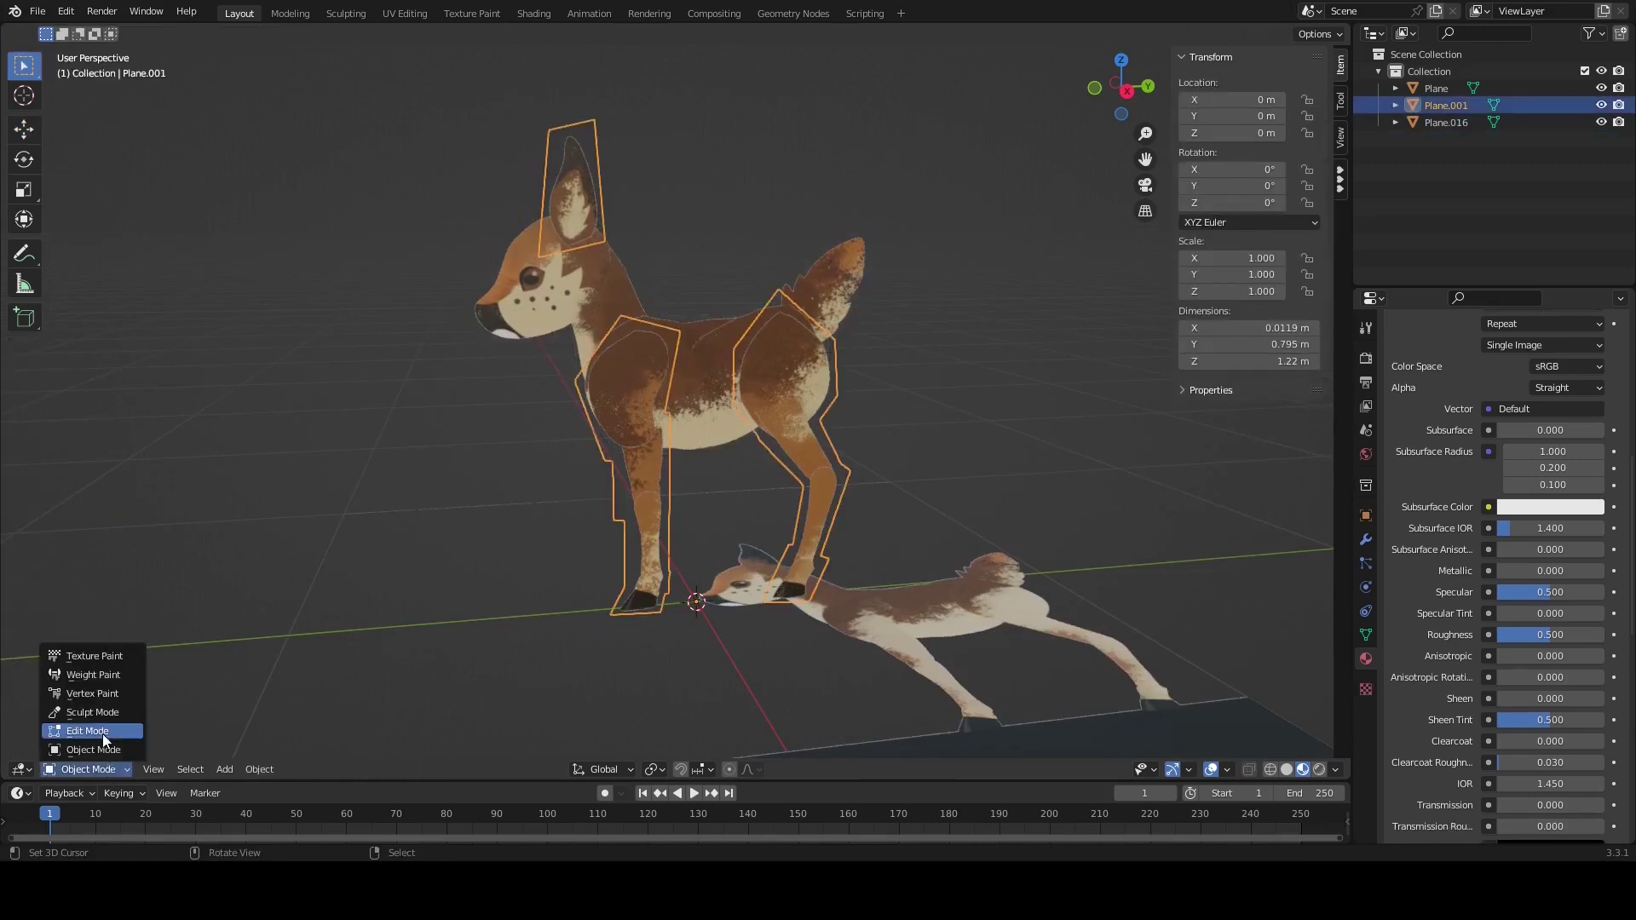
Select all faces of the legs-and-ear object in Edit Mode and enable Backface Culling for its material
left_click(101, 732)
key("a")
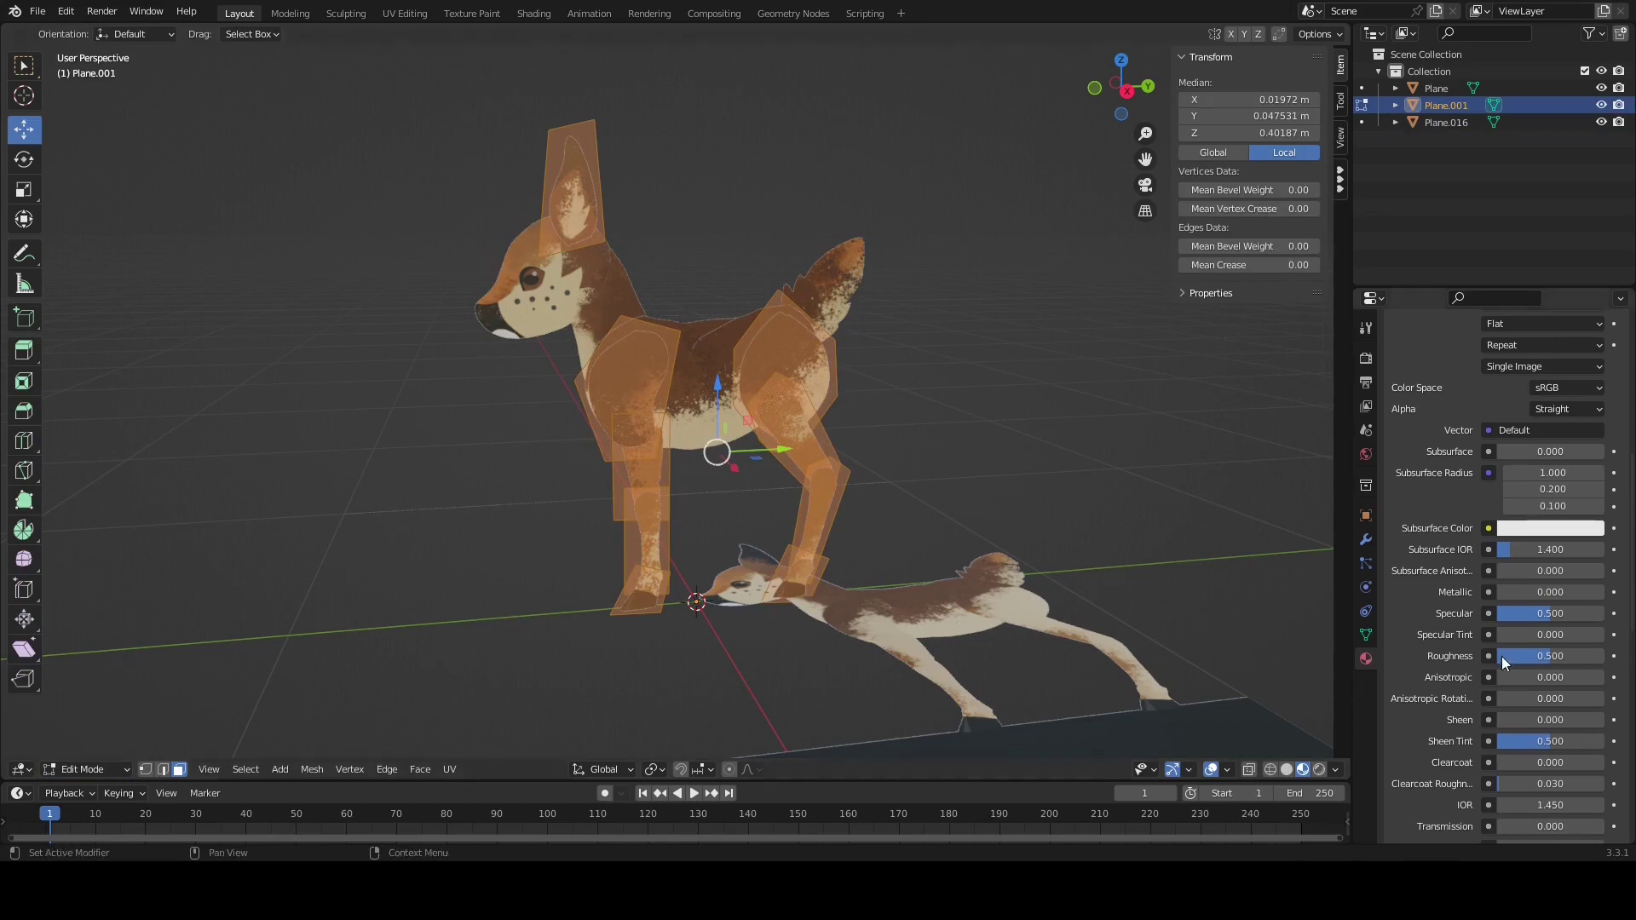
scroll(1442, 646, "down", 15)
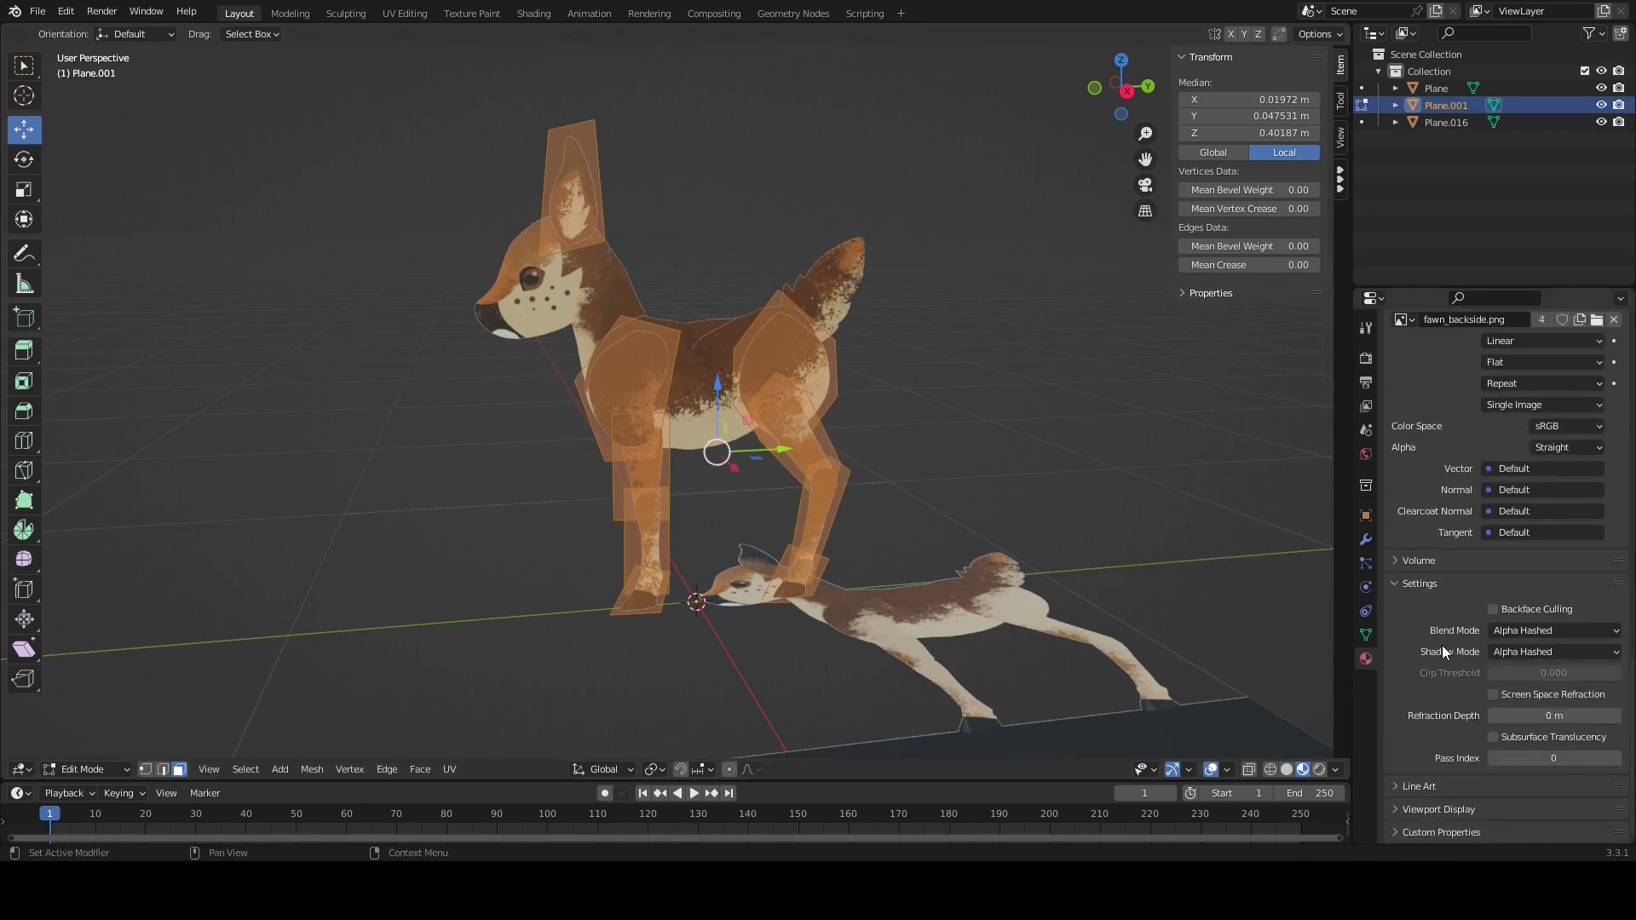
left_click(1493, 610)
middle_click_drag(1130, 597, 992, 492)
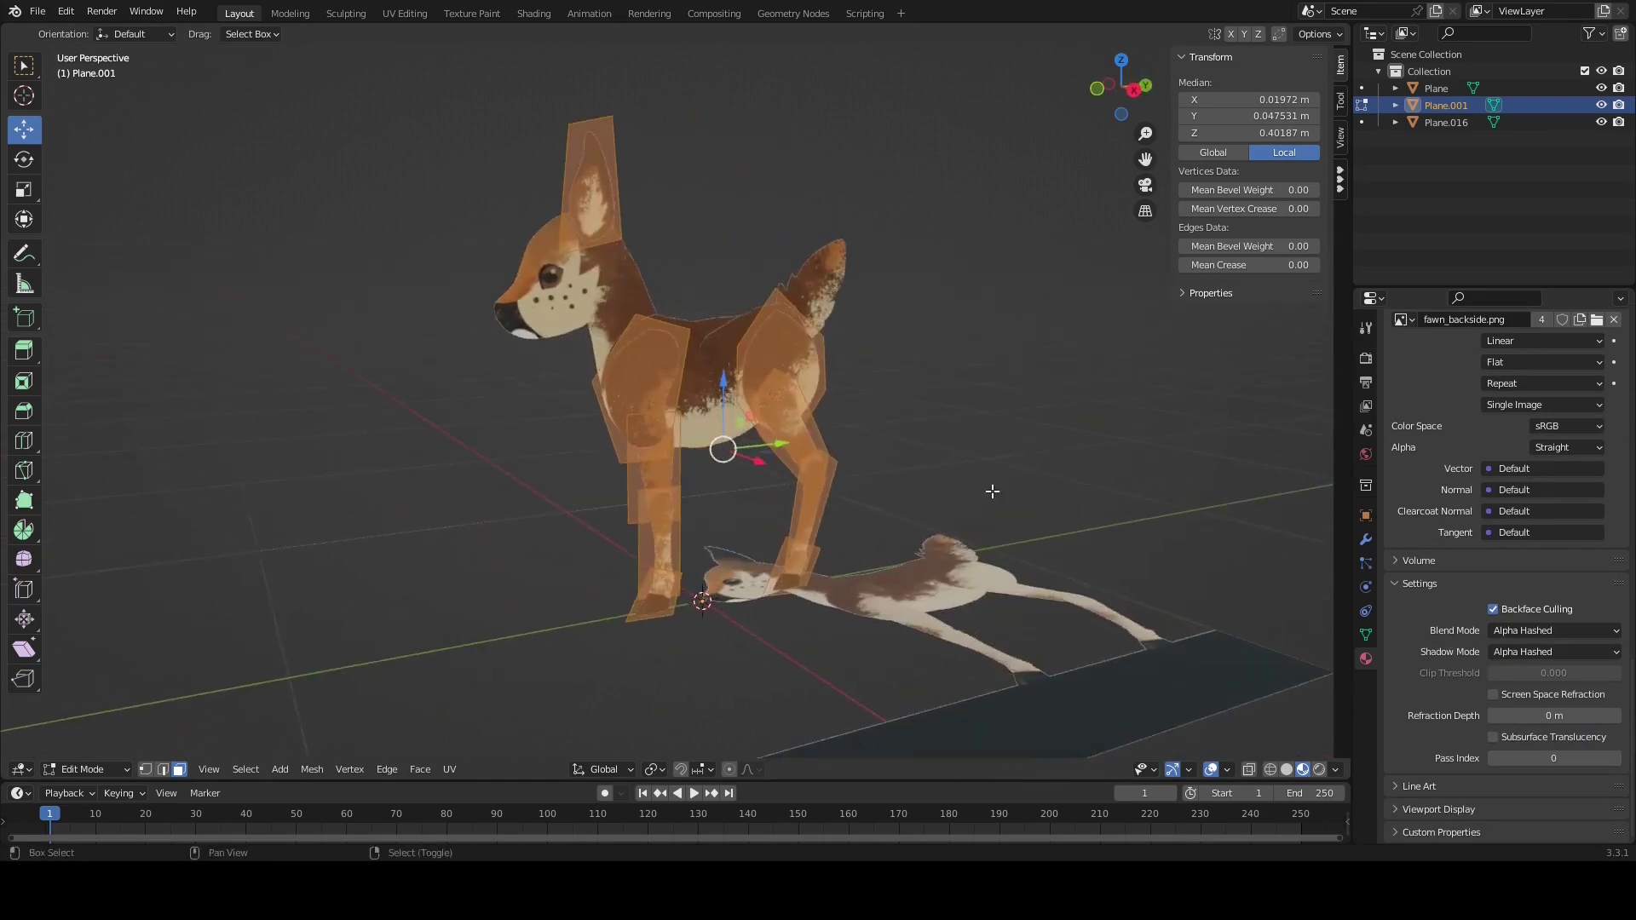
Duplicate the selected faces in place, assign the fawn_backside material to the copies, and return to Object Mode
key("shift+d")
right_click(992, 491)
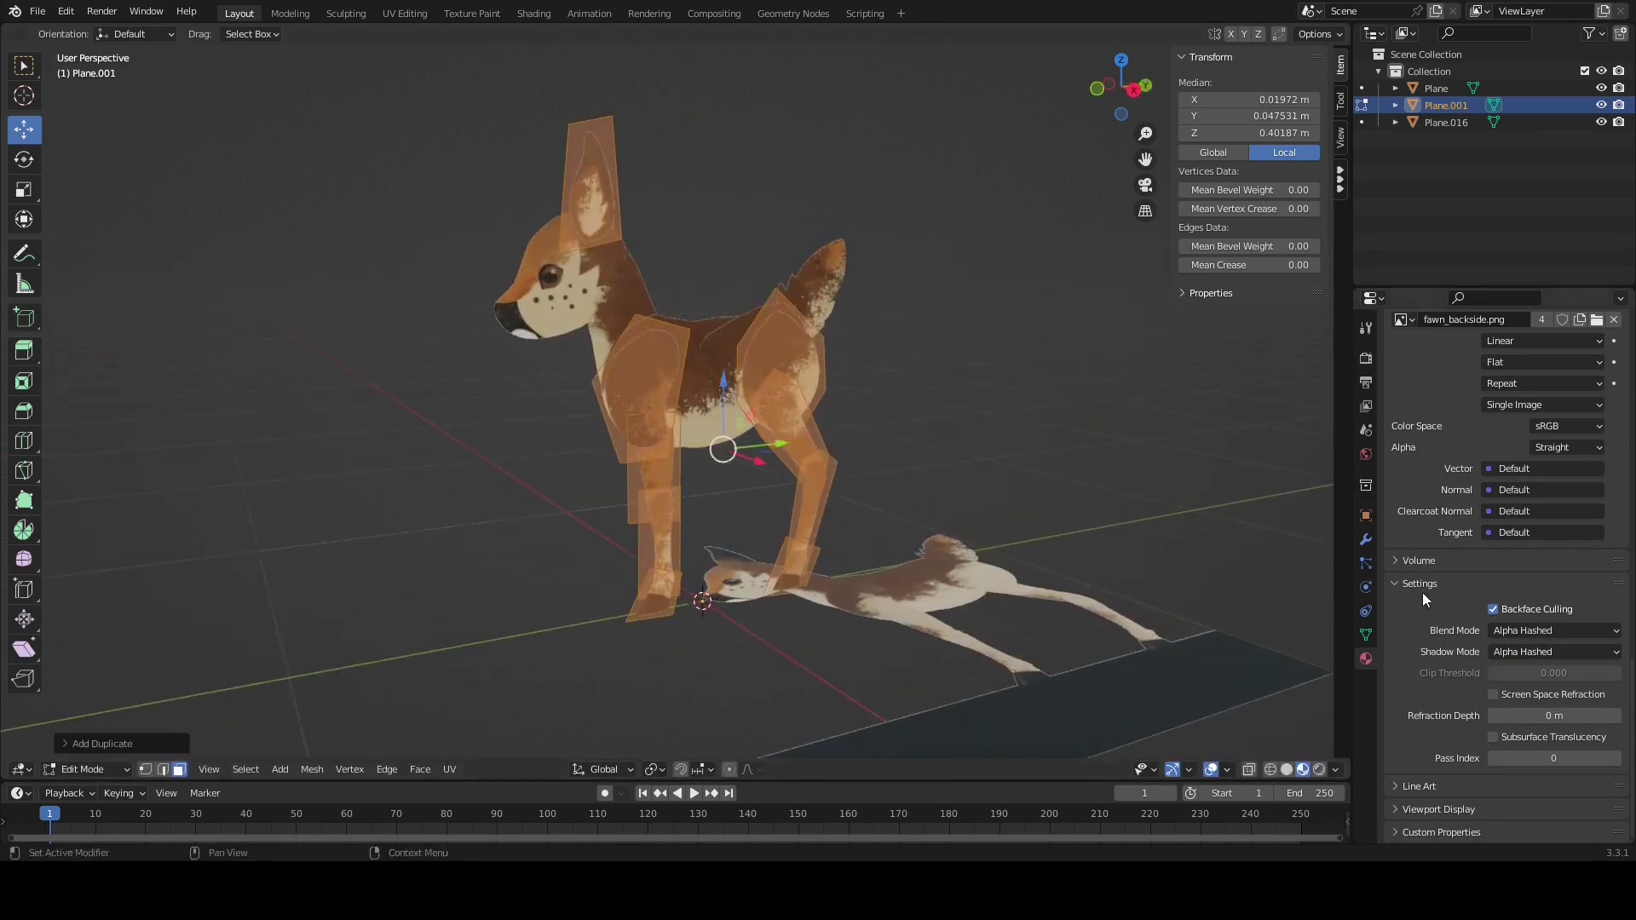
scroll(1432, 601, "up", 15)
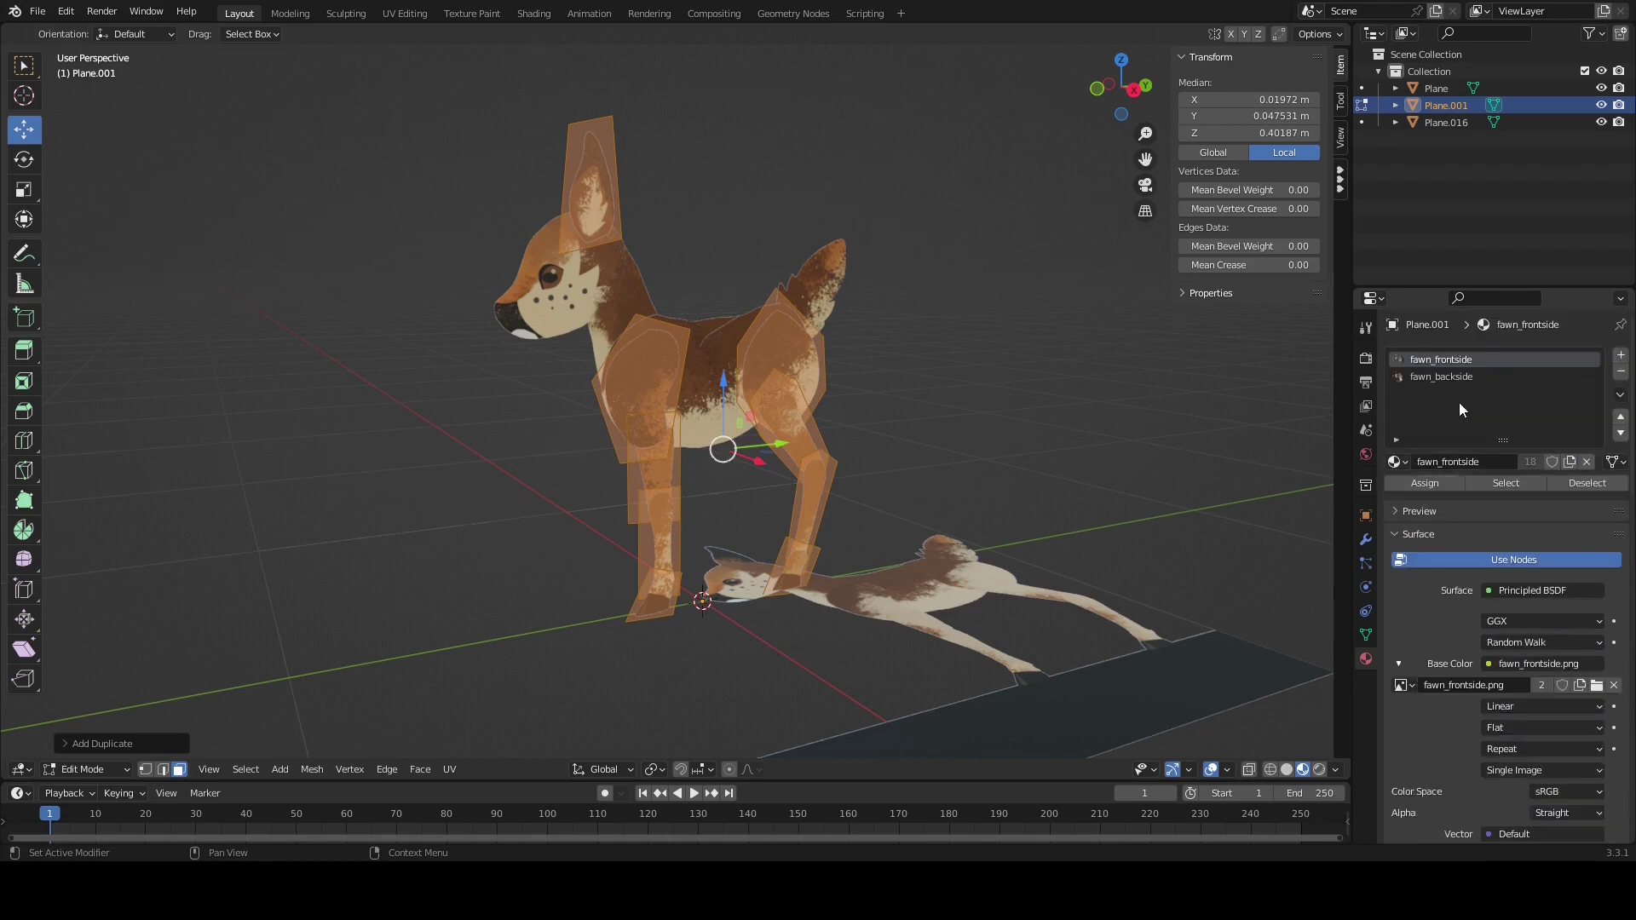
left_click(1428, 483)
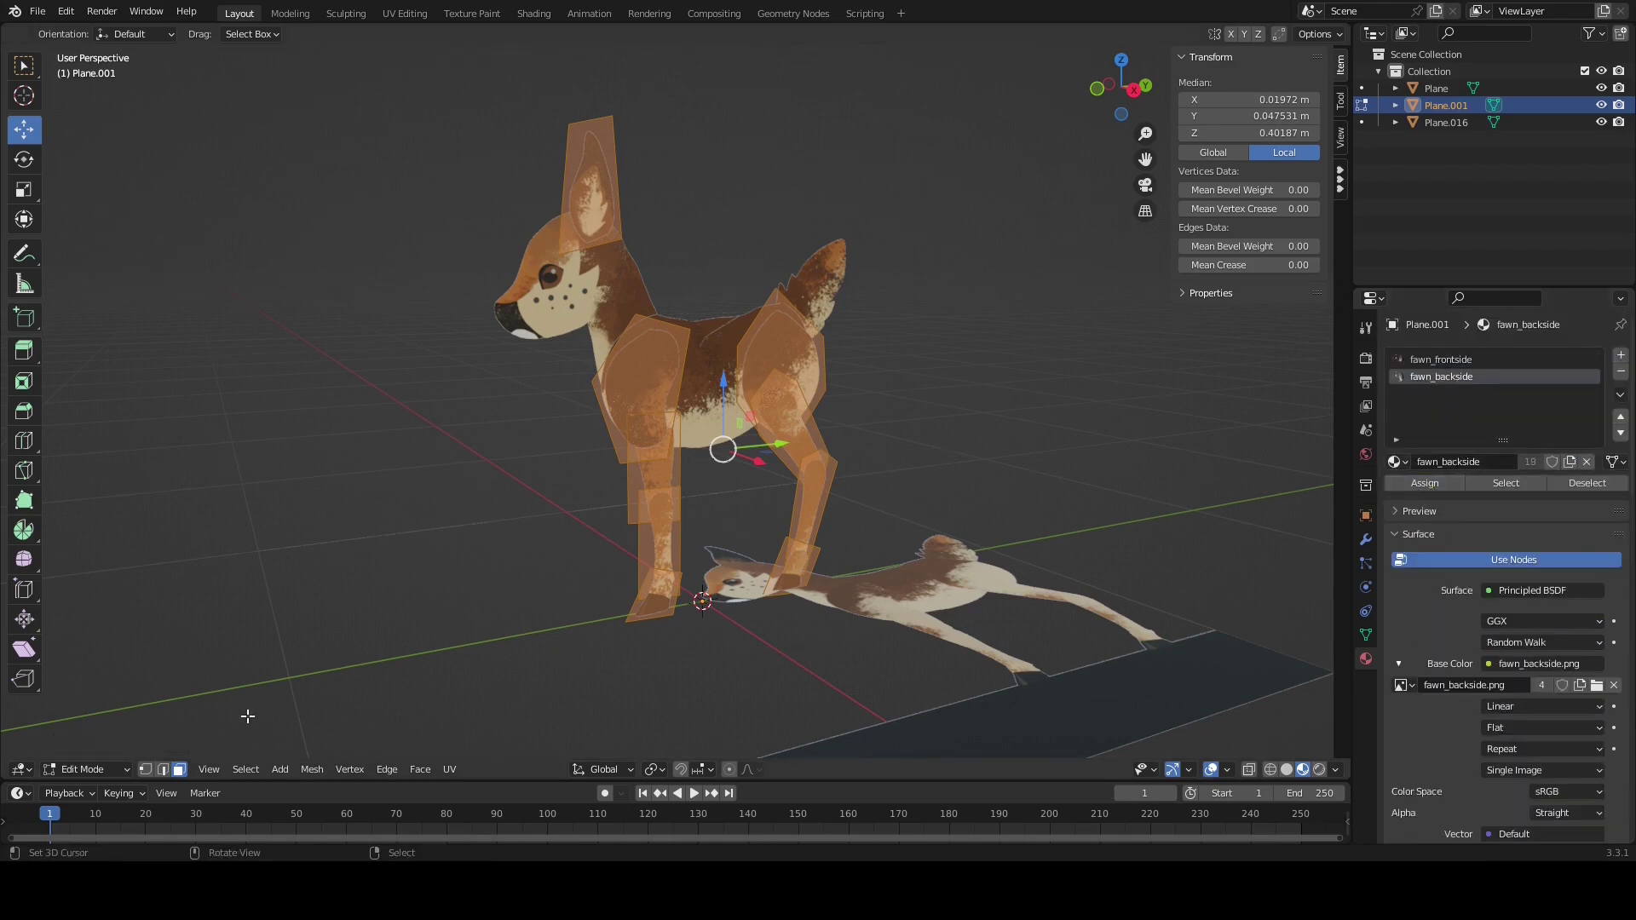
key("Tab")
key("alt+a")
Add a Mirror modifier across the X axis to the legs-and-ear object
mouse_move(254, 595)
middle_mouse_down()
mouse_move(577, 593)
mouse_move(282, 591)
middle_mouse_up()
left_click(1366, 541)
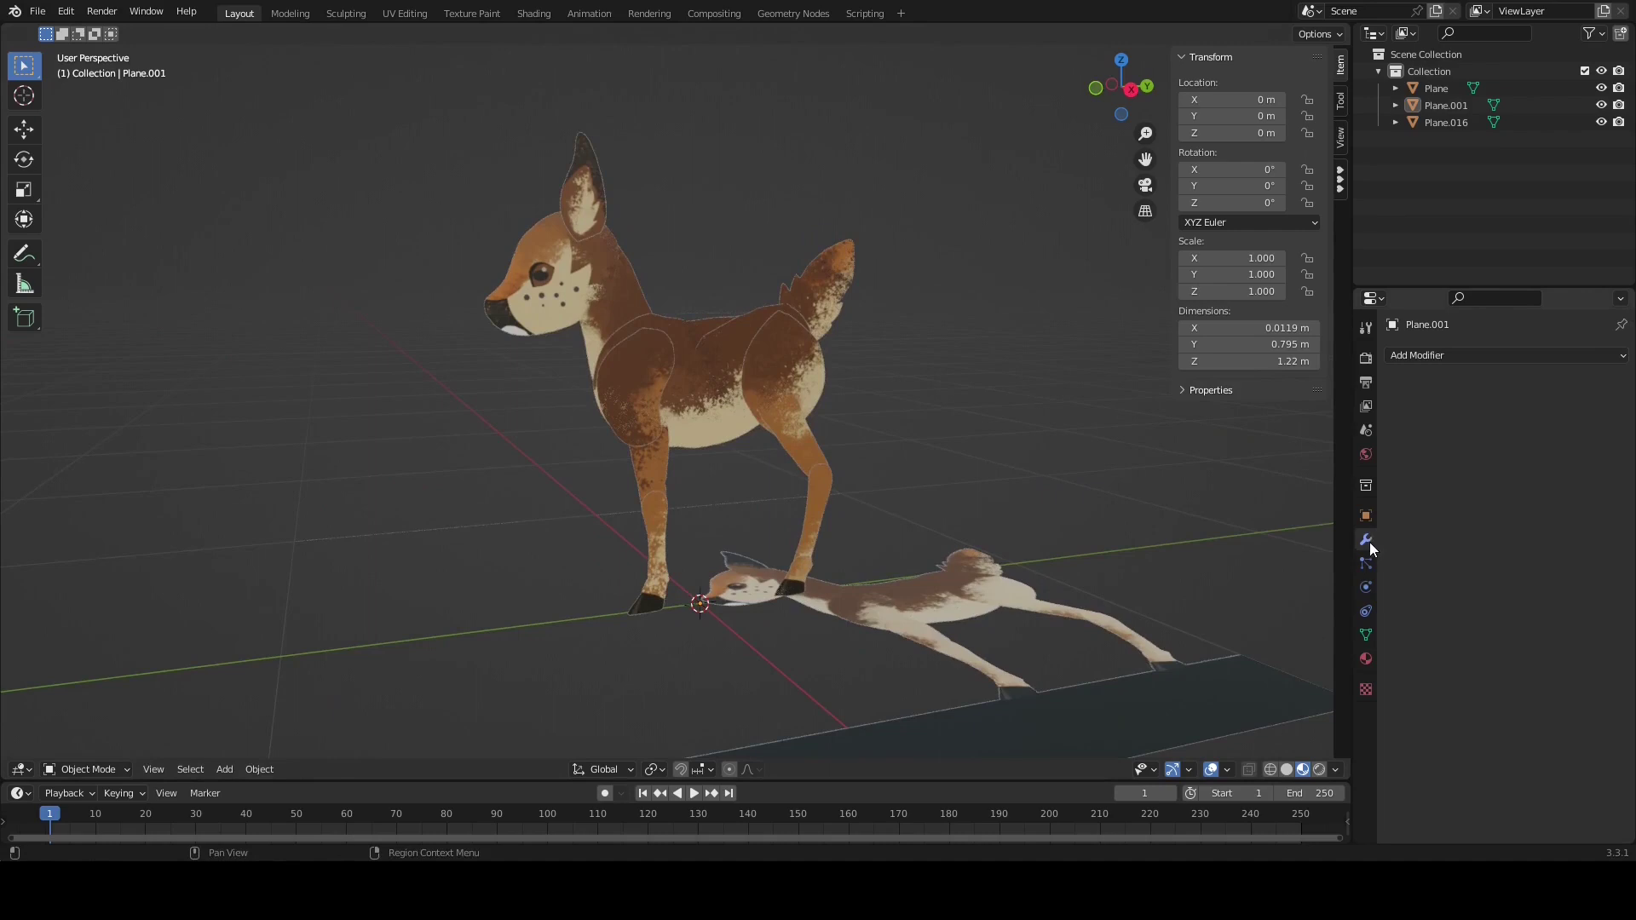
left_click(1466, 353)
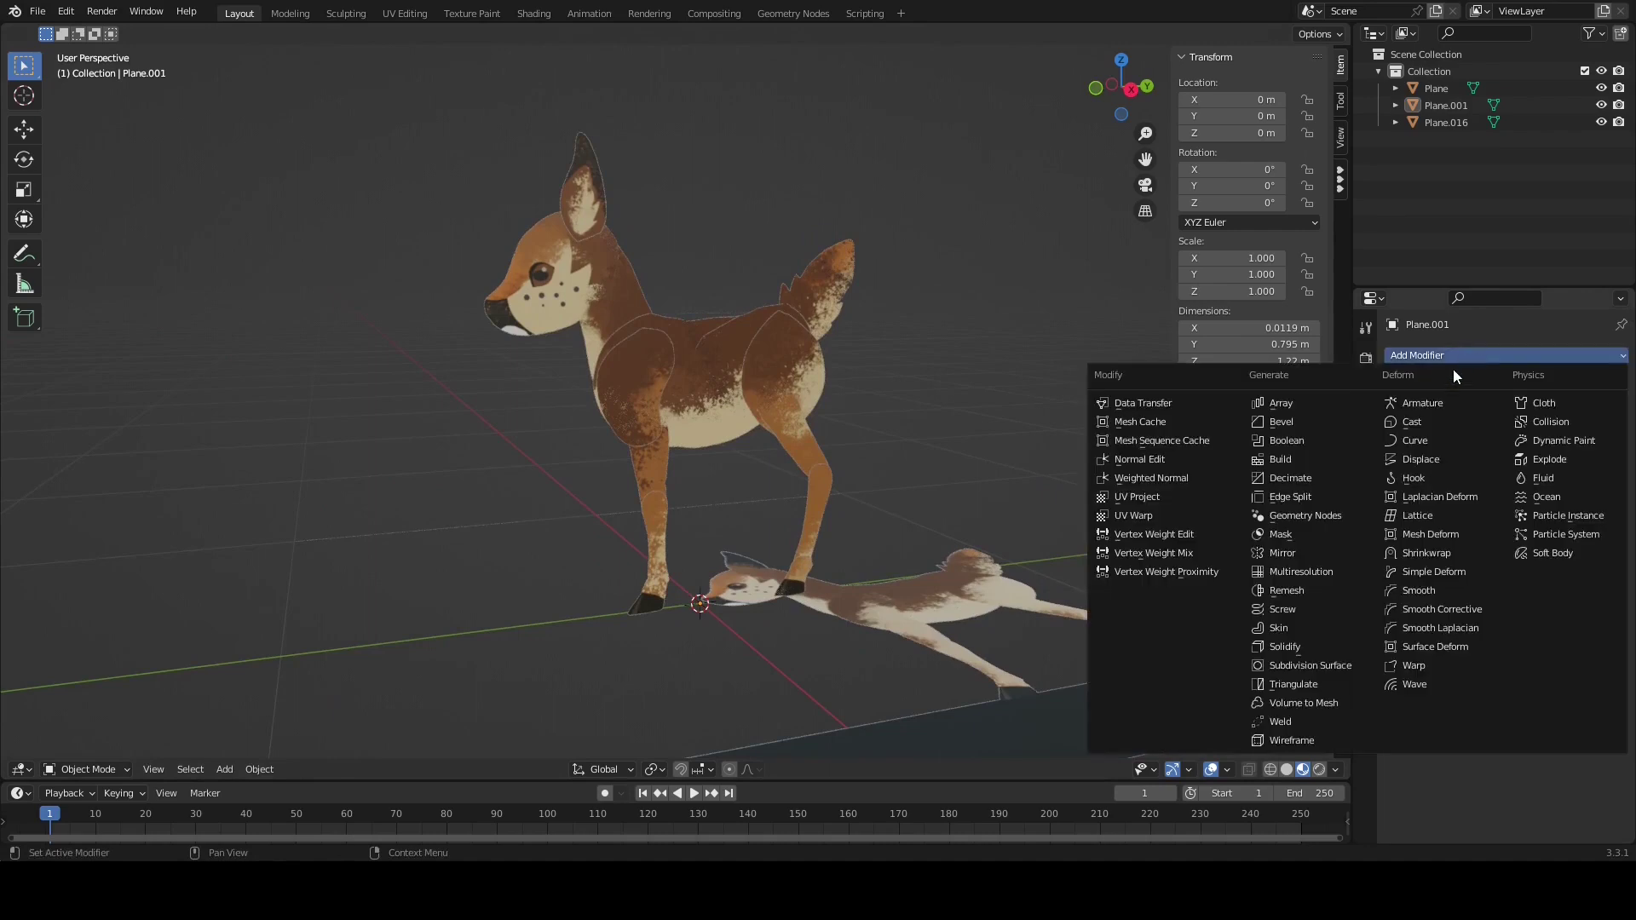
left_click(1328, 550)
middle_click_drag(893, 518, 770, 473)
scroll(770, 473, "up", 5)
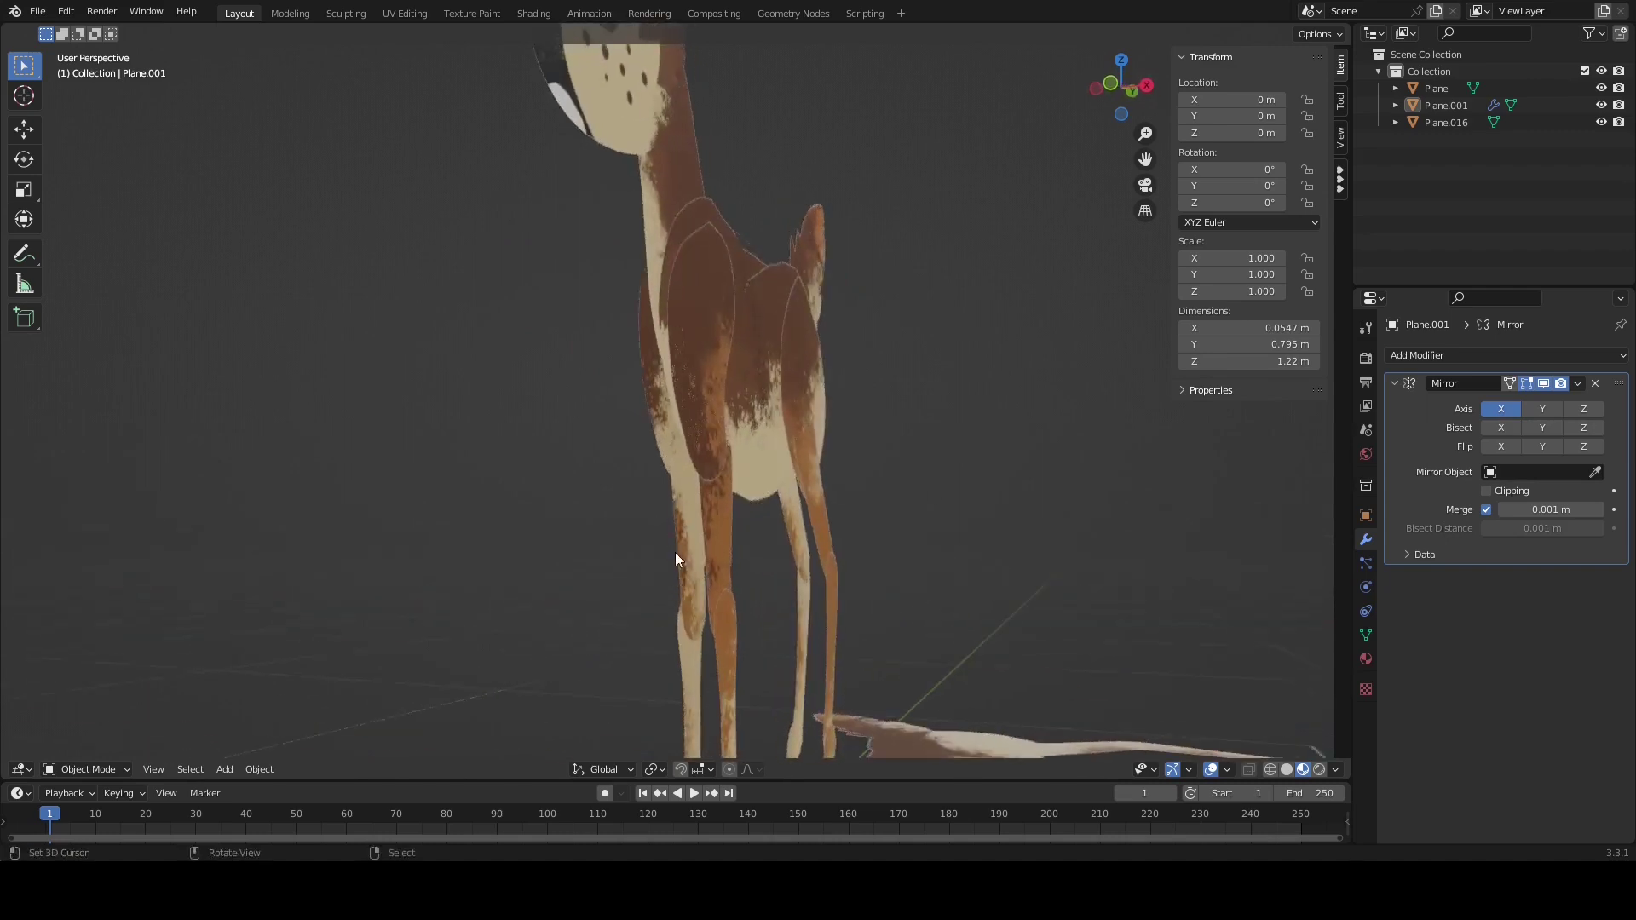
scroll(696, 515, "down", 2)
middle_click_drag(699, 514, 631, 514)
Open the head, body and tail object in Edit Mode and select all of its faces
left_click(678, 377)
middle_click_drag(679, 380, 866, 380)
left_click(115, 767)
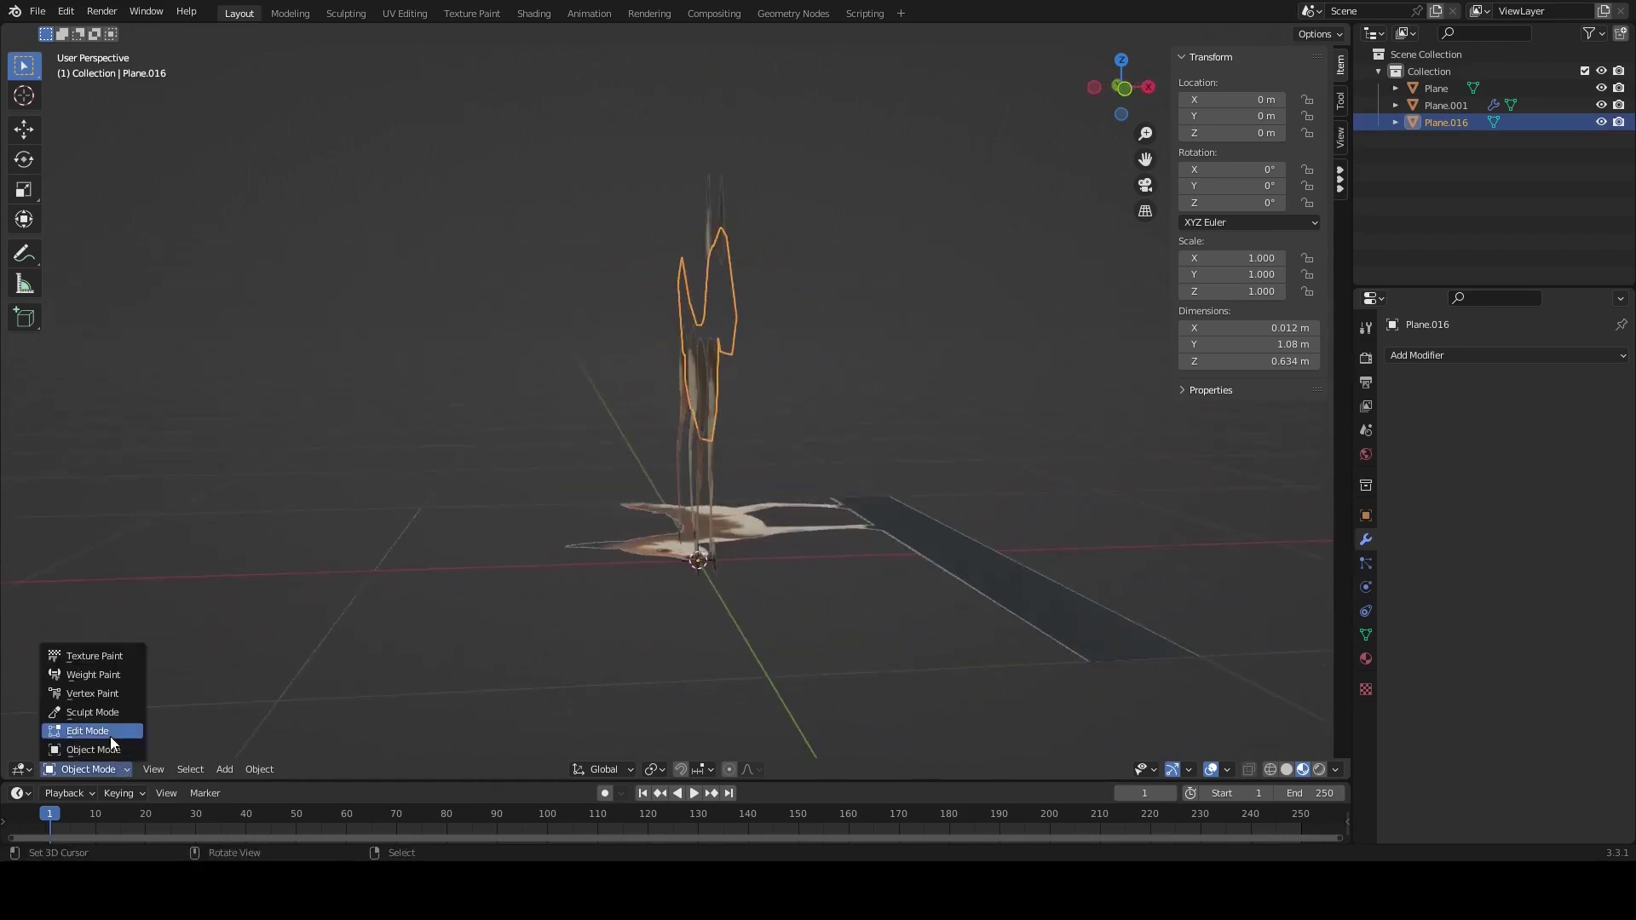
left_click(110, 736)
middle_click_drag(512, 528, 735, 372)
key("a")
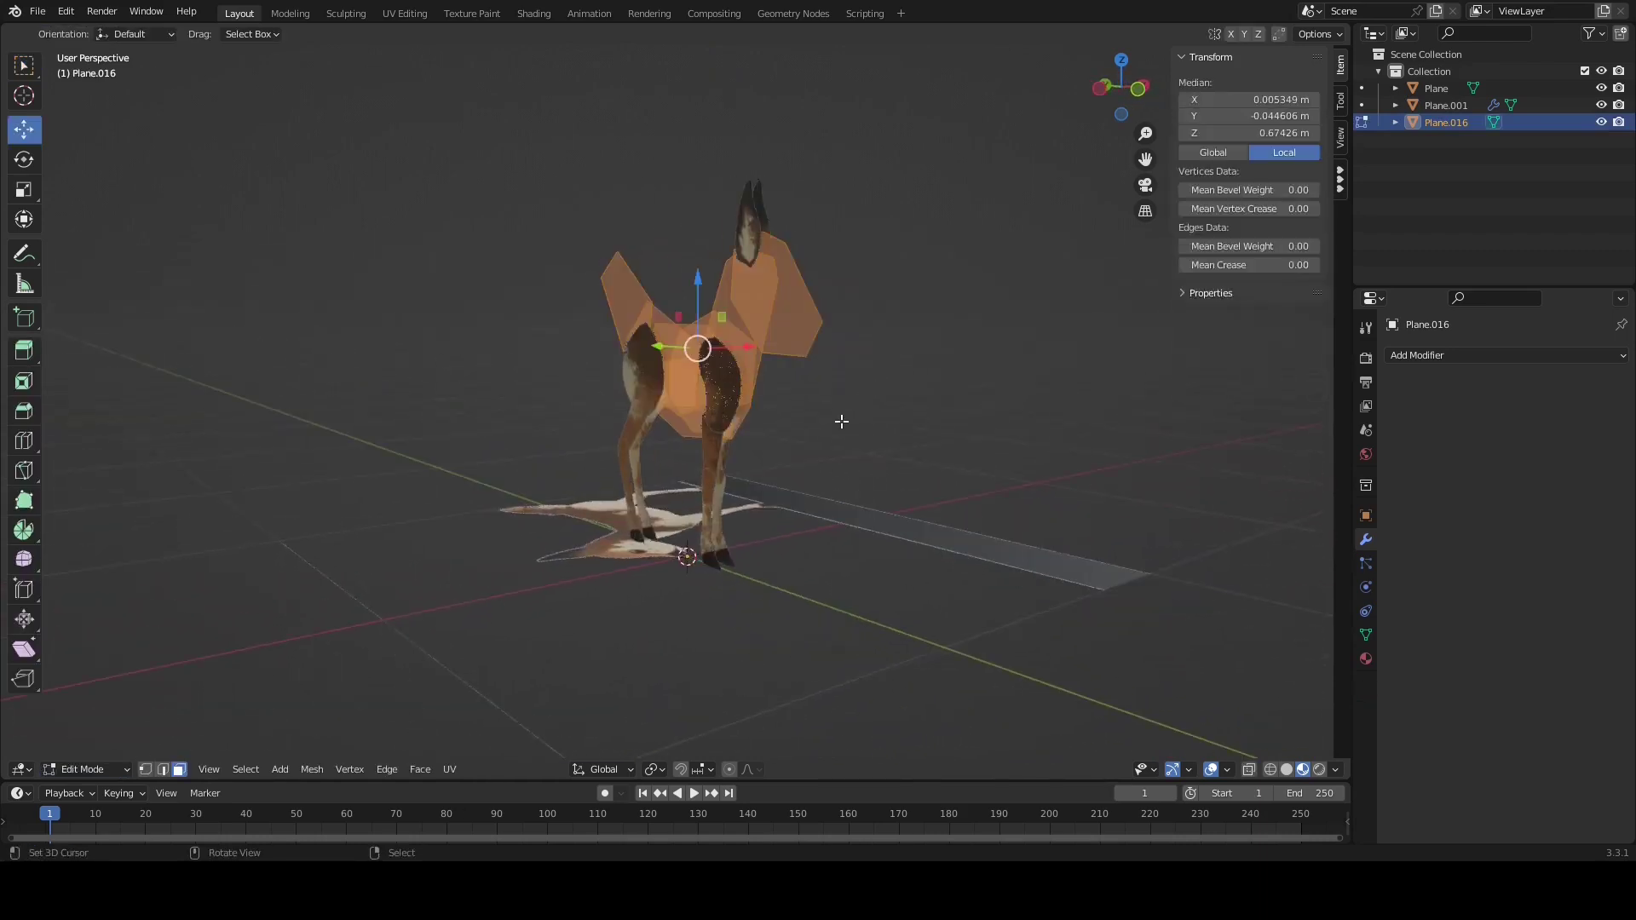
middle_click_drag(841, 421, 825, 414)
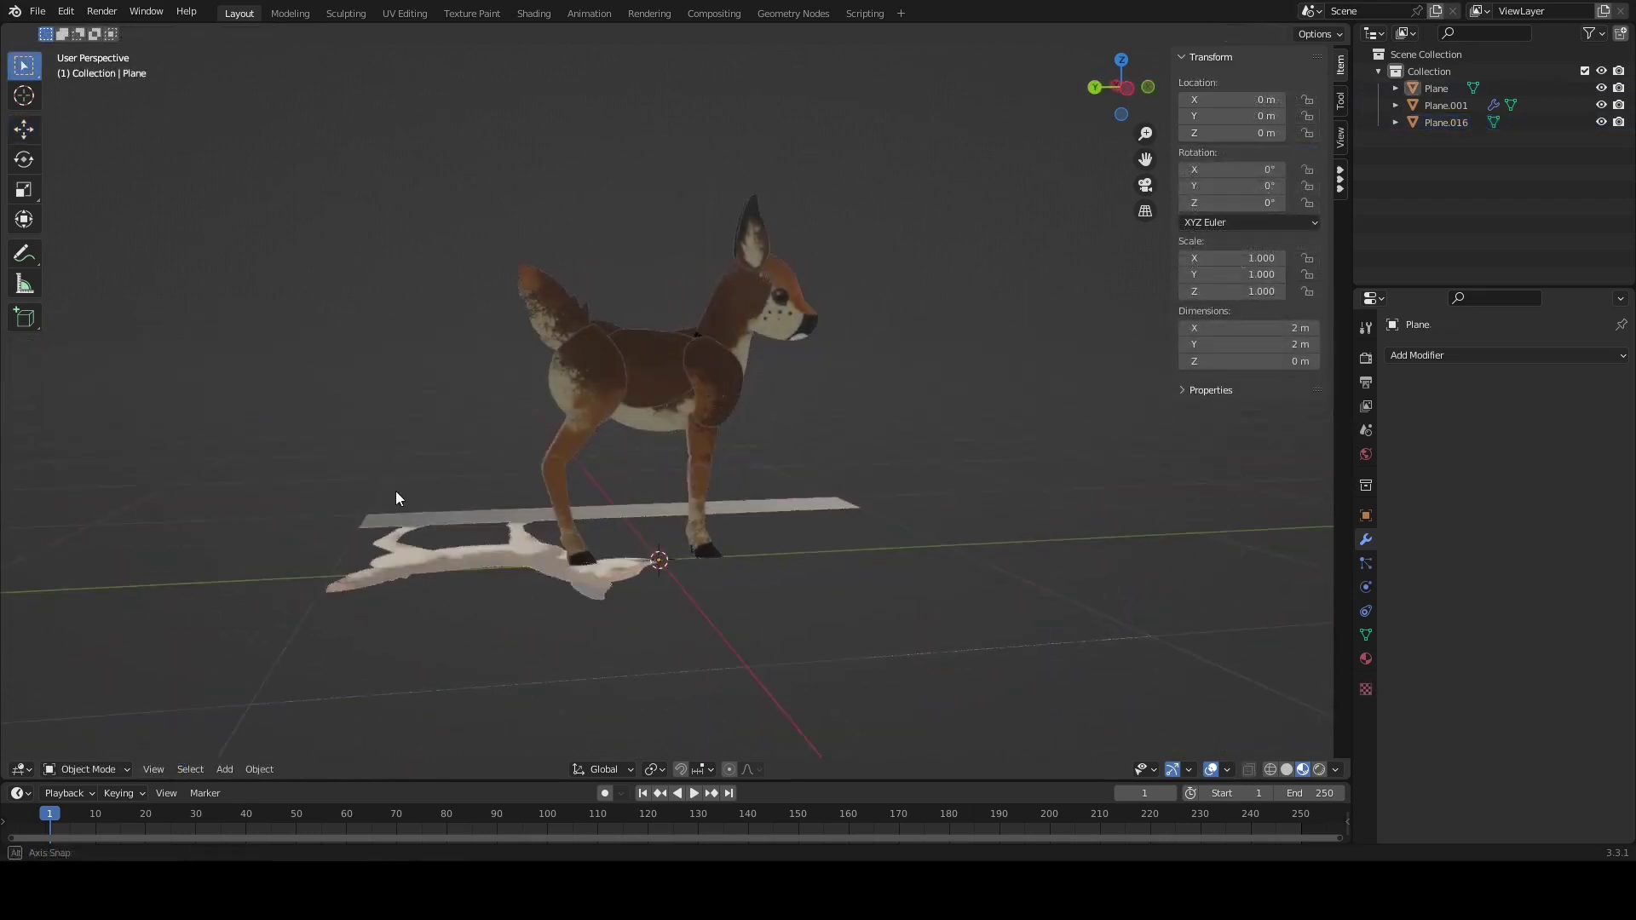
Examine how the neck and shoulder overlap on the fawn's other side, selecting the neck piece in Edit Mode
scroll(750, 382, "up", 2)
middle_click_drag(750, 381, 715, 443)
scroll(708, 424, "up", 2)
left_click(708, 426)
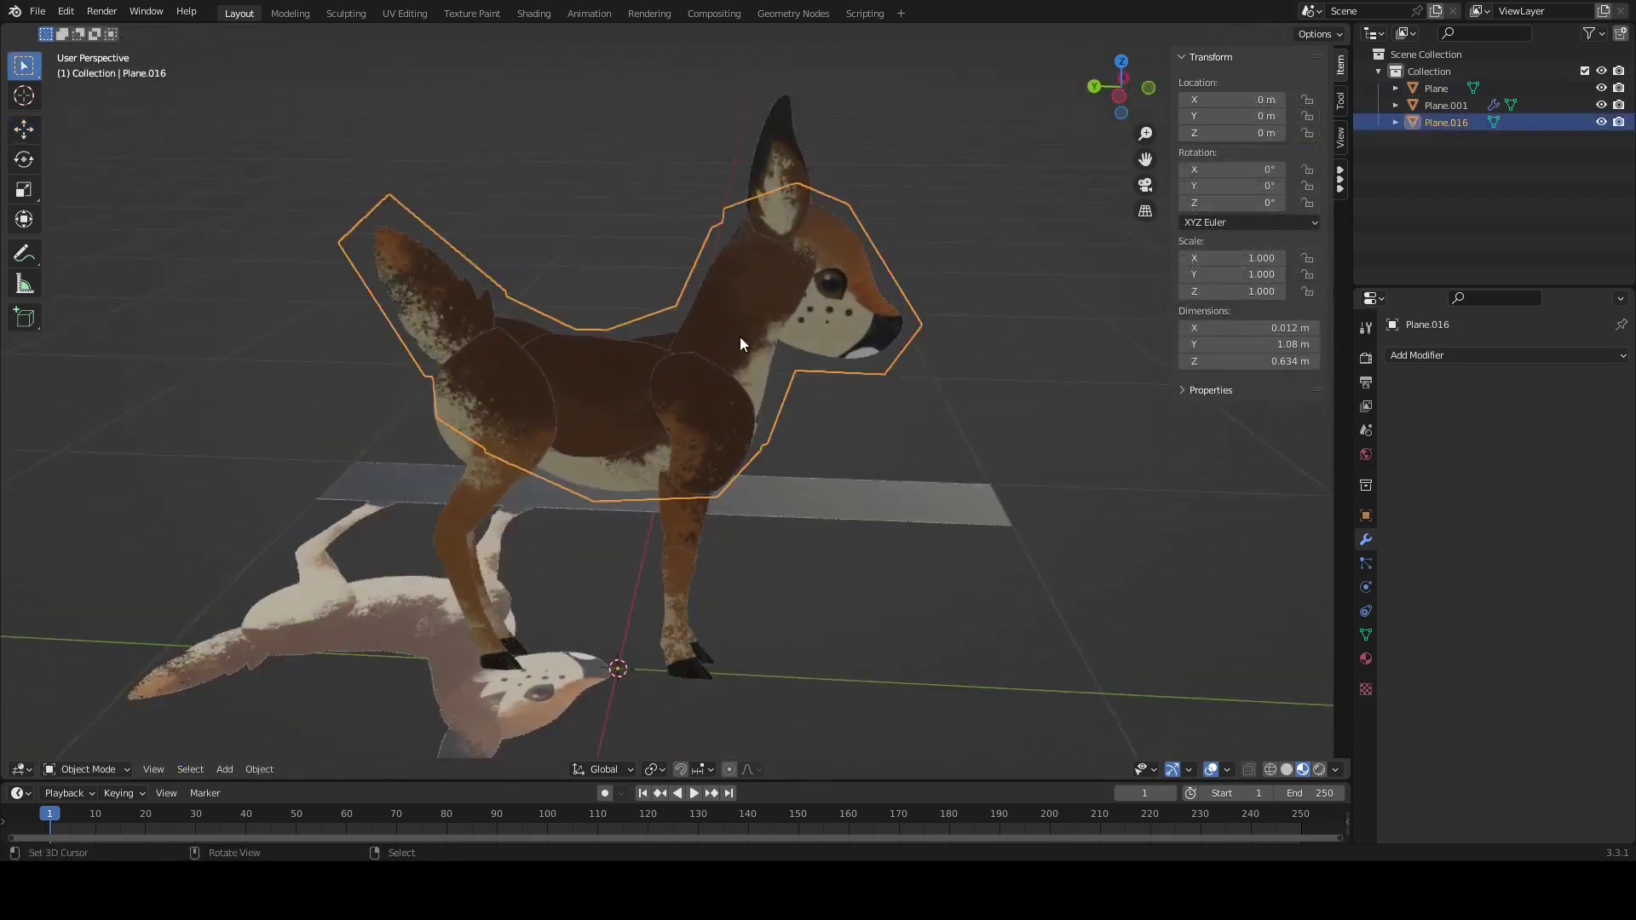
middle_click_drag(744, 355, 1063, 354)
left_click(75, 769)
left_click(90, 730)
right_click(875, 357)
left_click(735, 339)
middle_click_drag(732, 376, 747, 368)
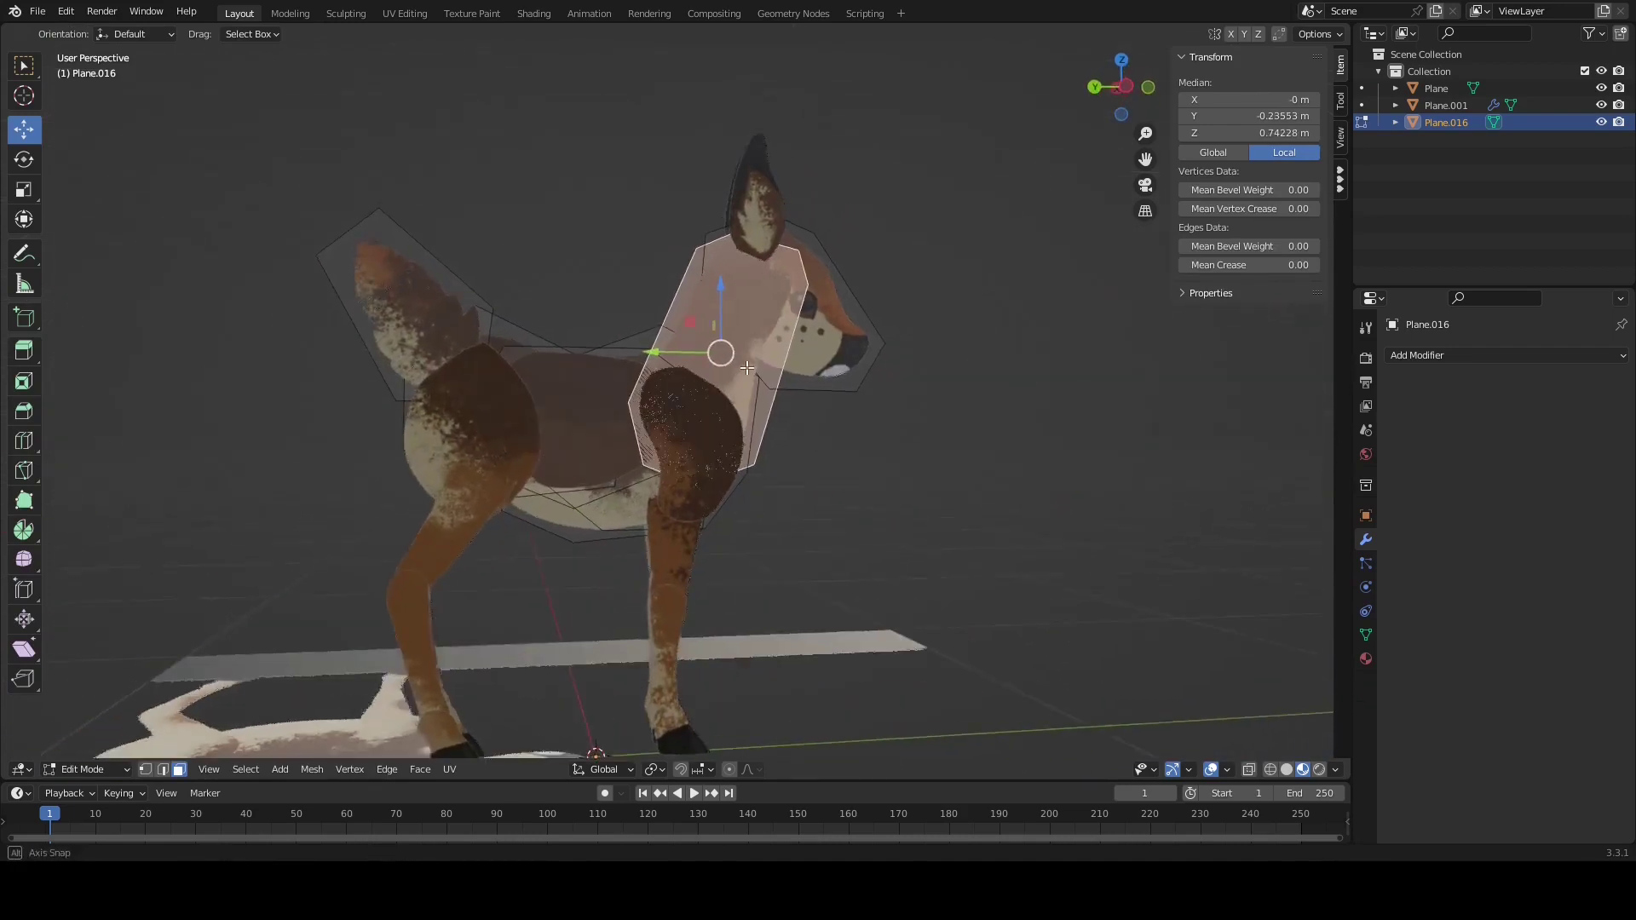
scroll(782, 485, "up", 3)
scroll(732, 543, "down", 6)
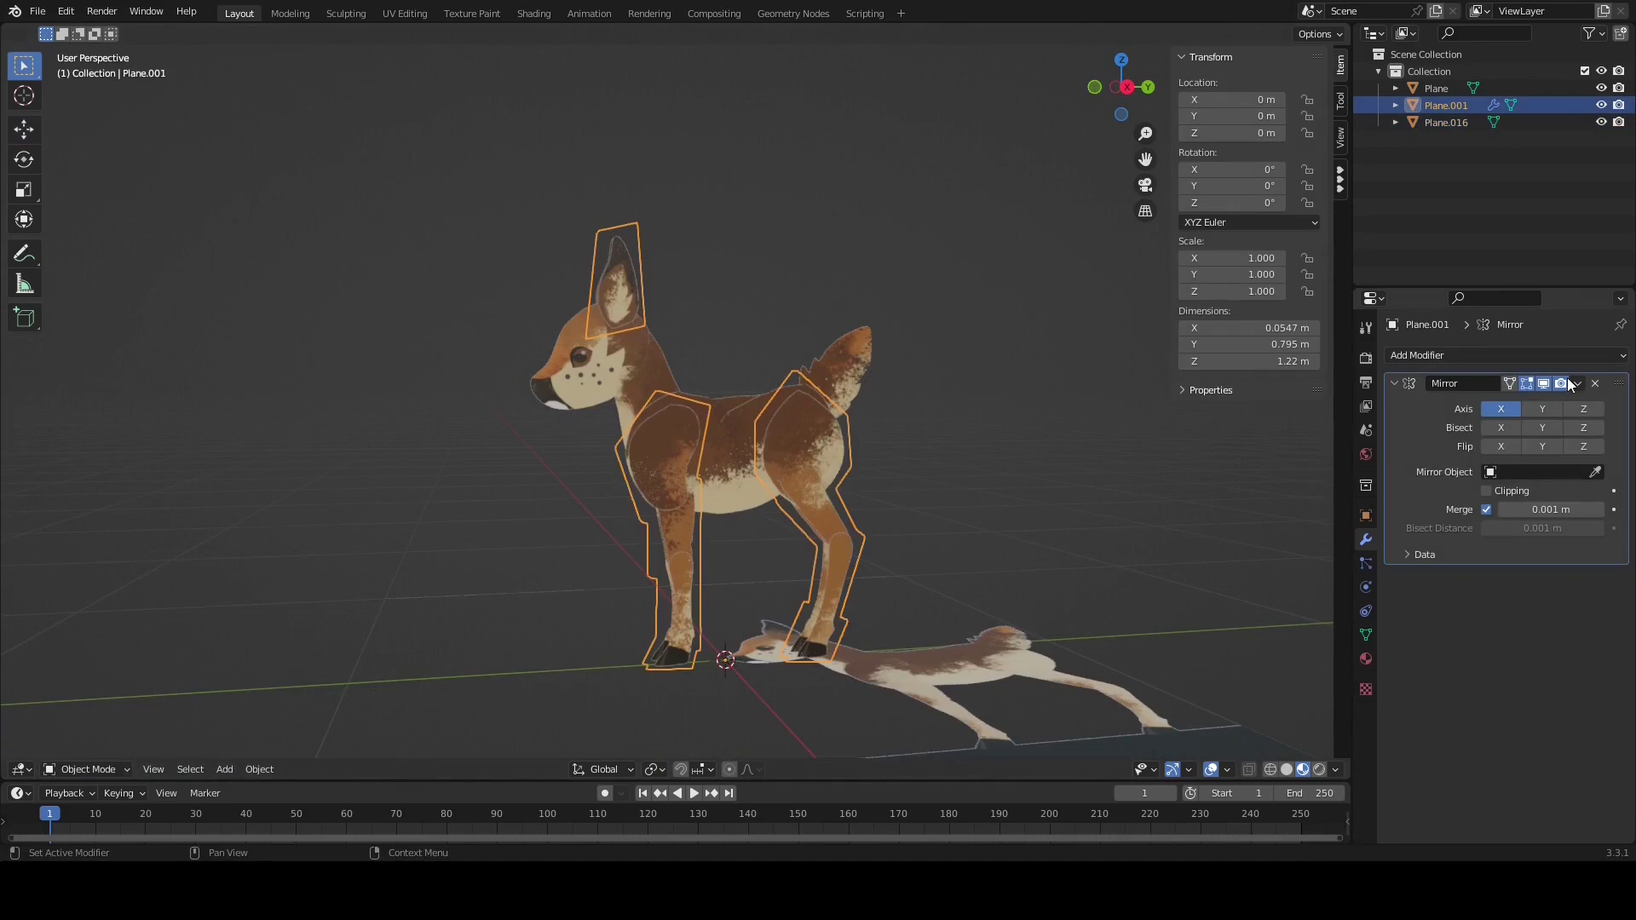
Apply the Mirror modifier on the legs-and-ear object and check its mesh in Edit Mode
left_click(1575, 383)
left_click(1556, 406)
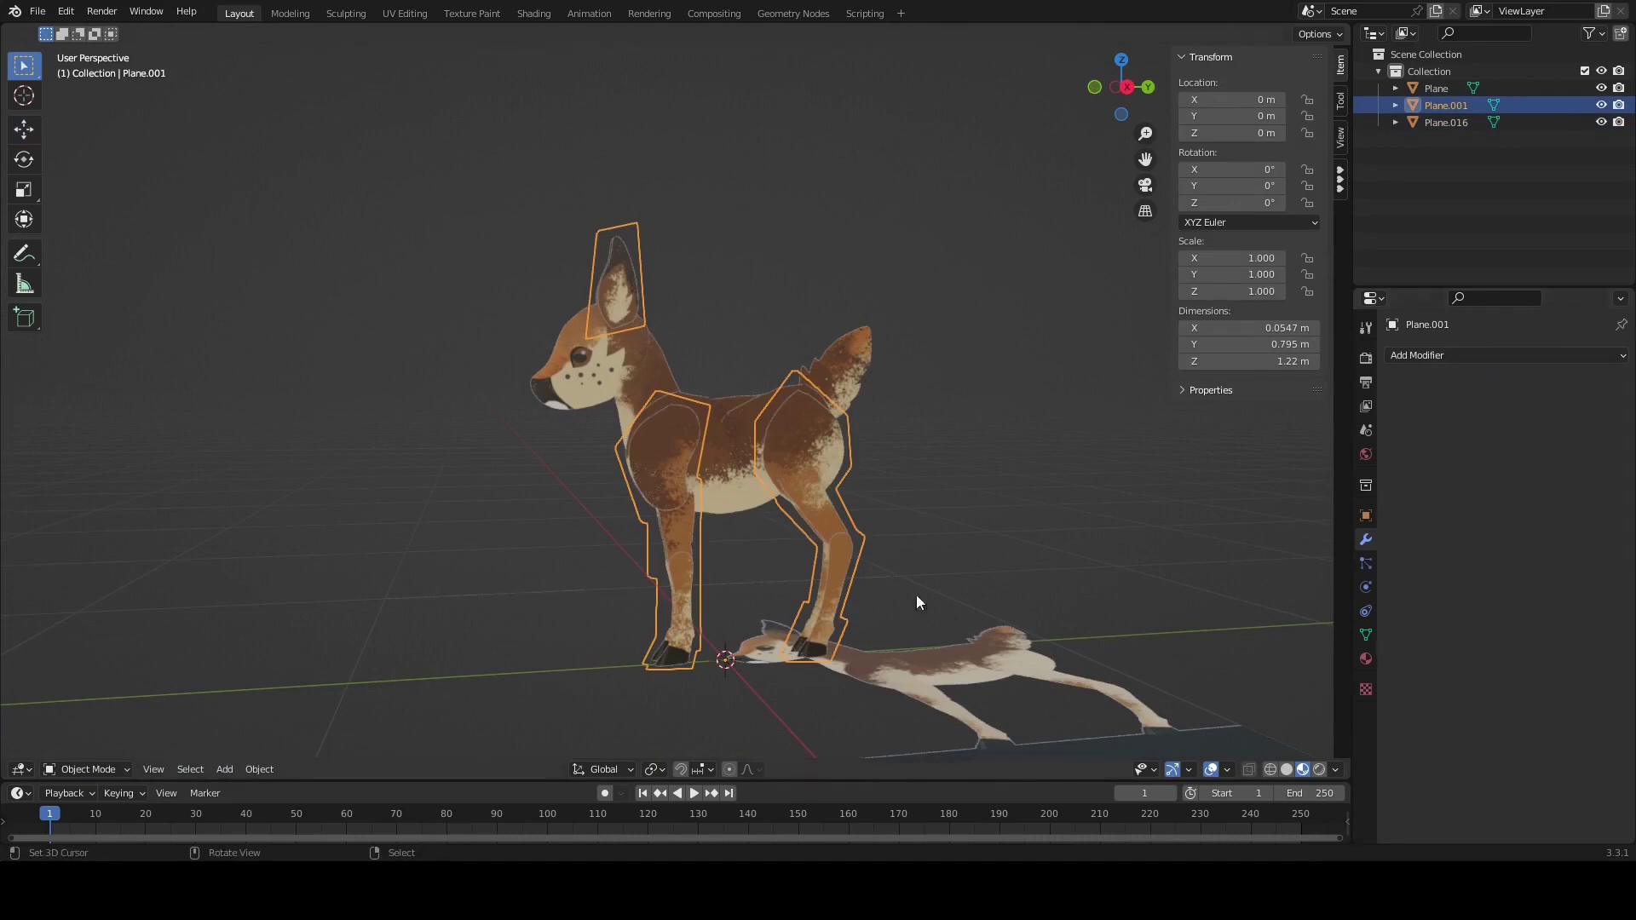
left_click(103, 771)
left_click(94, 731)
middle_click_drag(537, 384, 797, 383)
right_click(644, 271)
key("alt+a")
middle_click_drag(401, 690, 474, 677)
key("a")
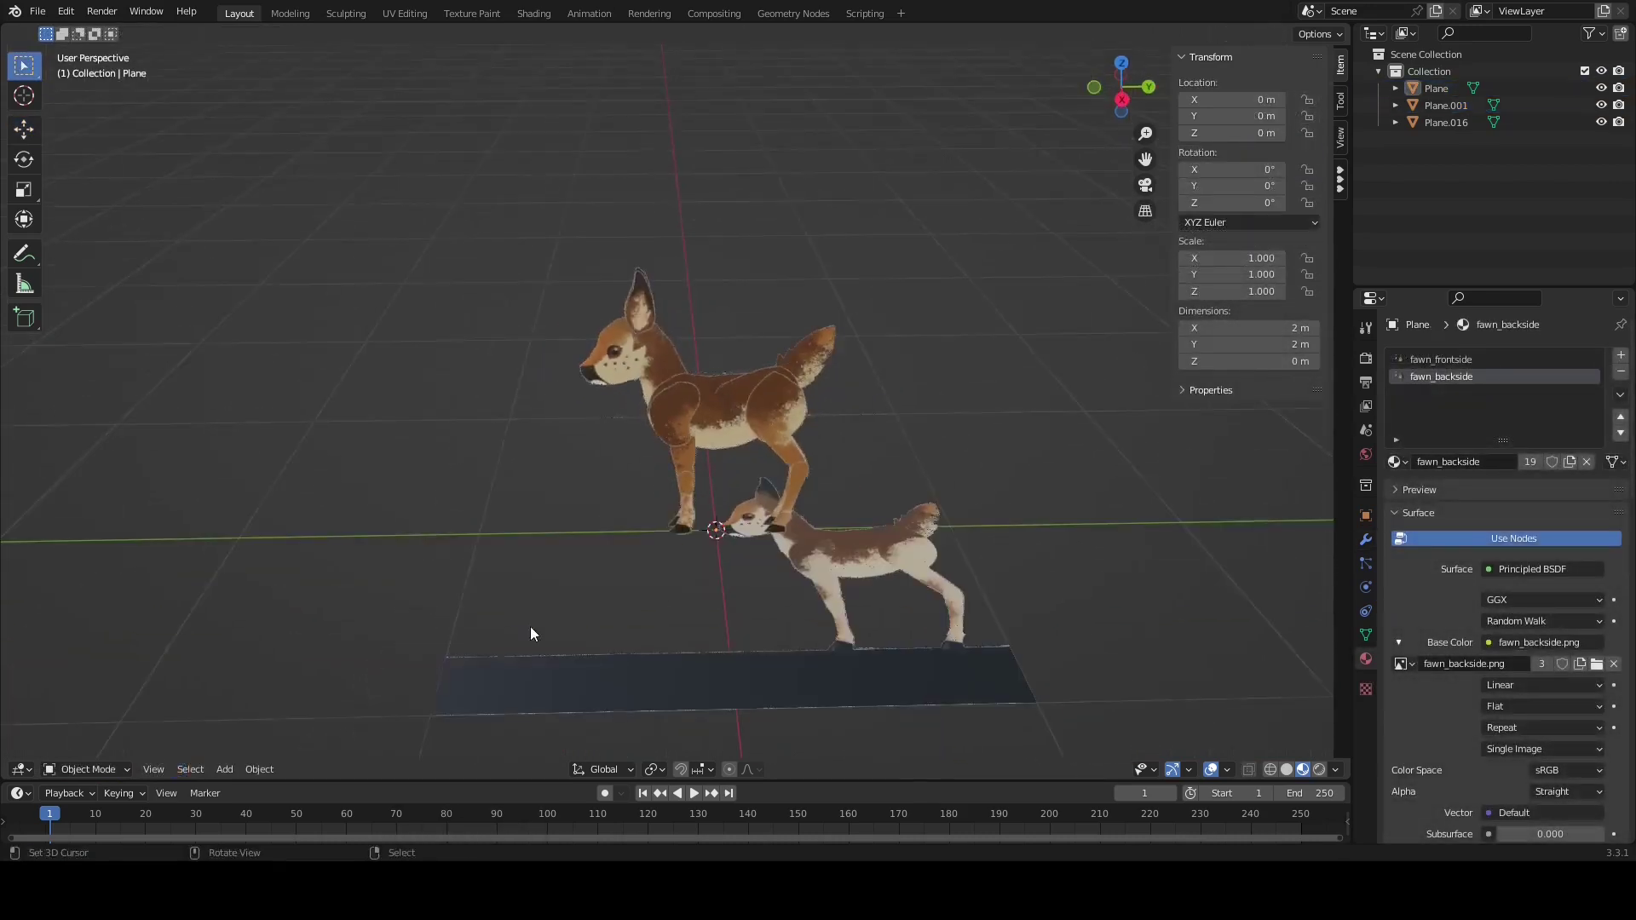
Delete the flat reference plane and save the file
left_click(694, 637)
key("x")
left_click(694, 638)
middle_click_drag(713, 438, 666, 468)
left_click(37, 11)
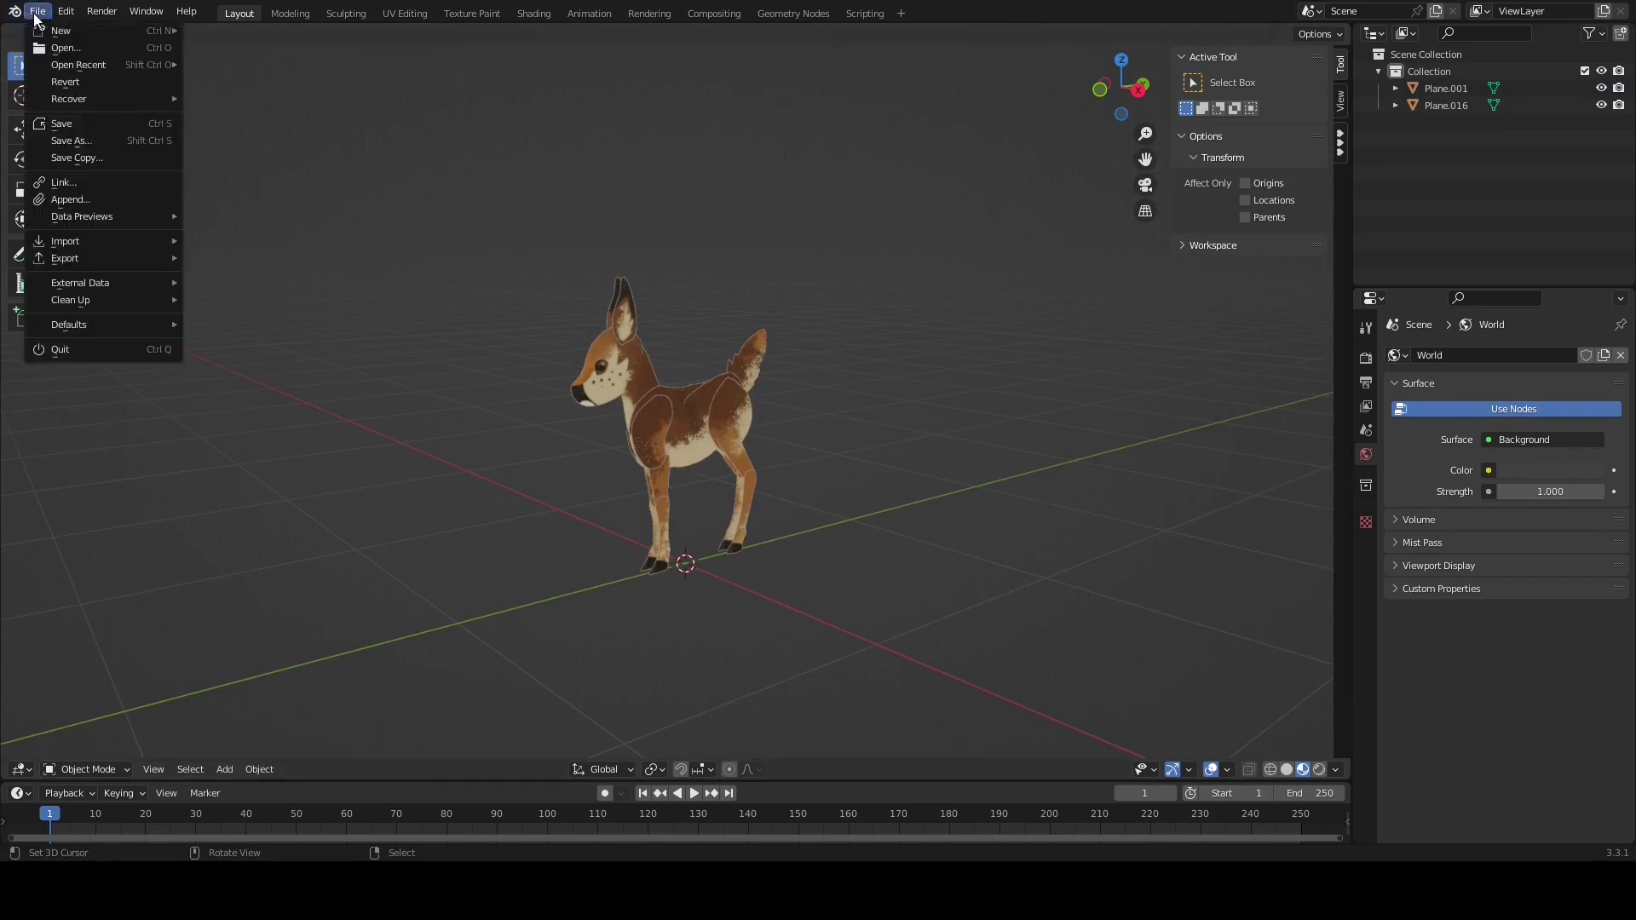
left_click(57, 125)
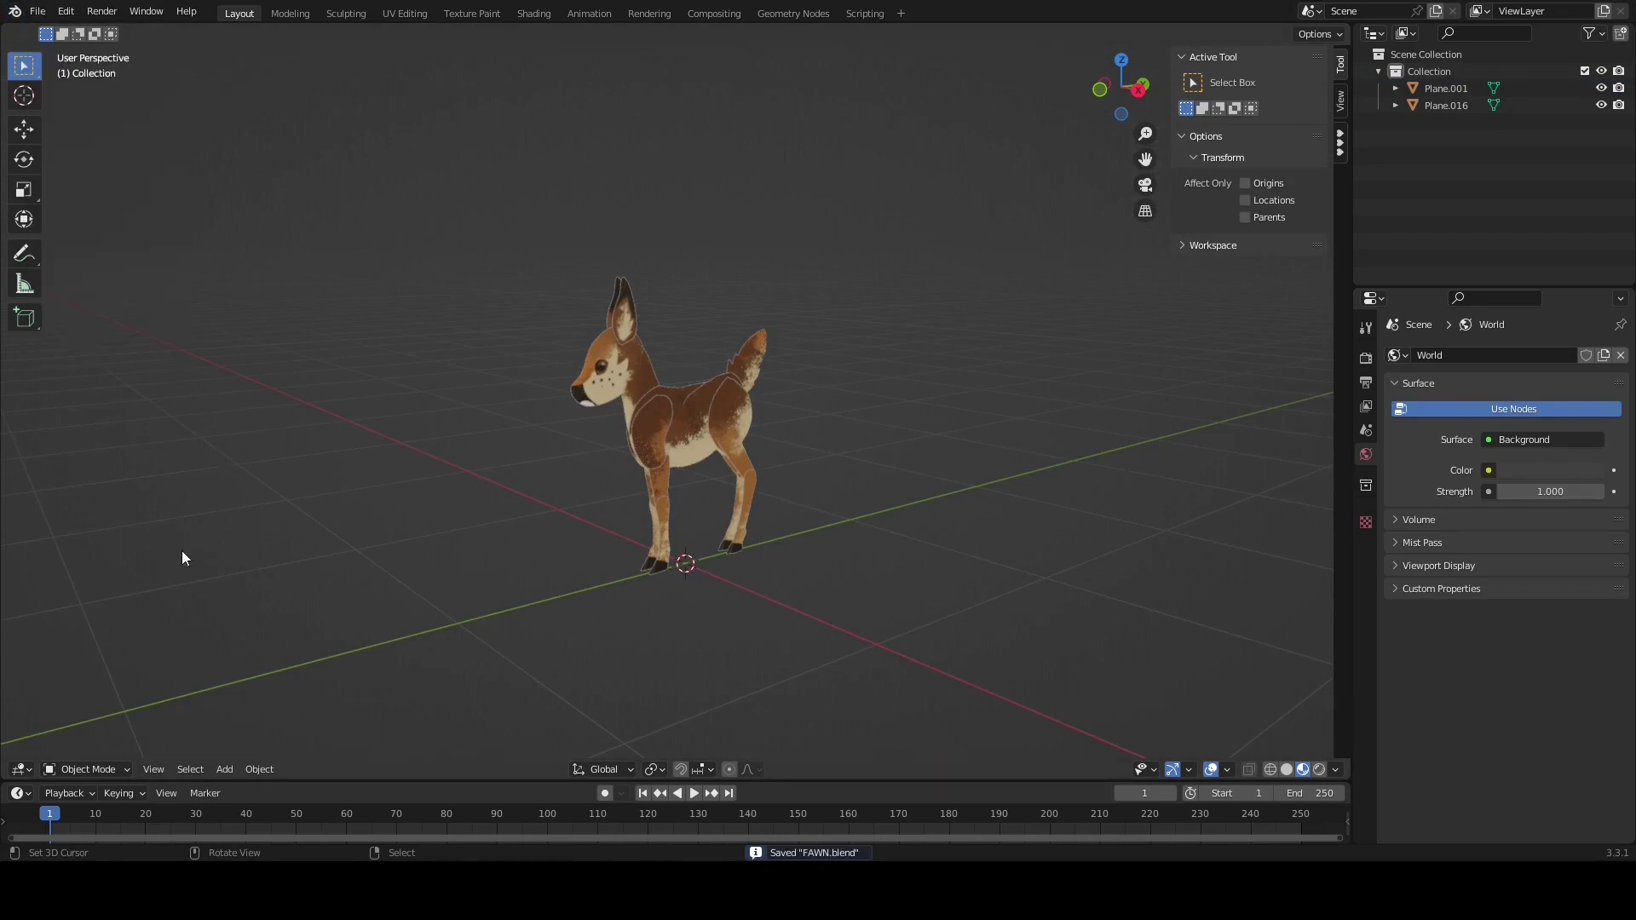
Add an armature, view it from the right side beside the fawn, and enter Edit Mode on it
left_click(228, 772)
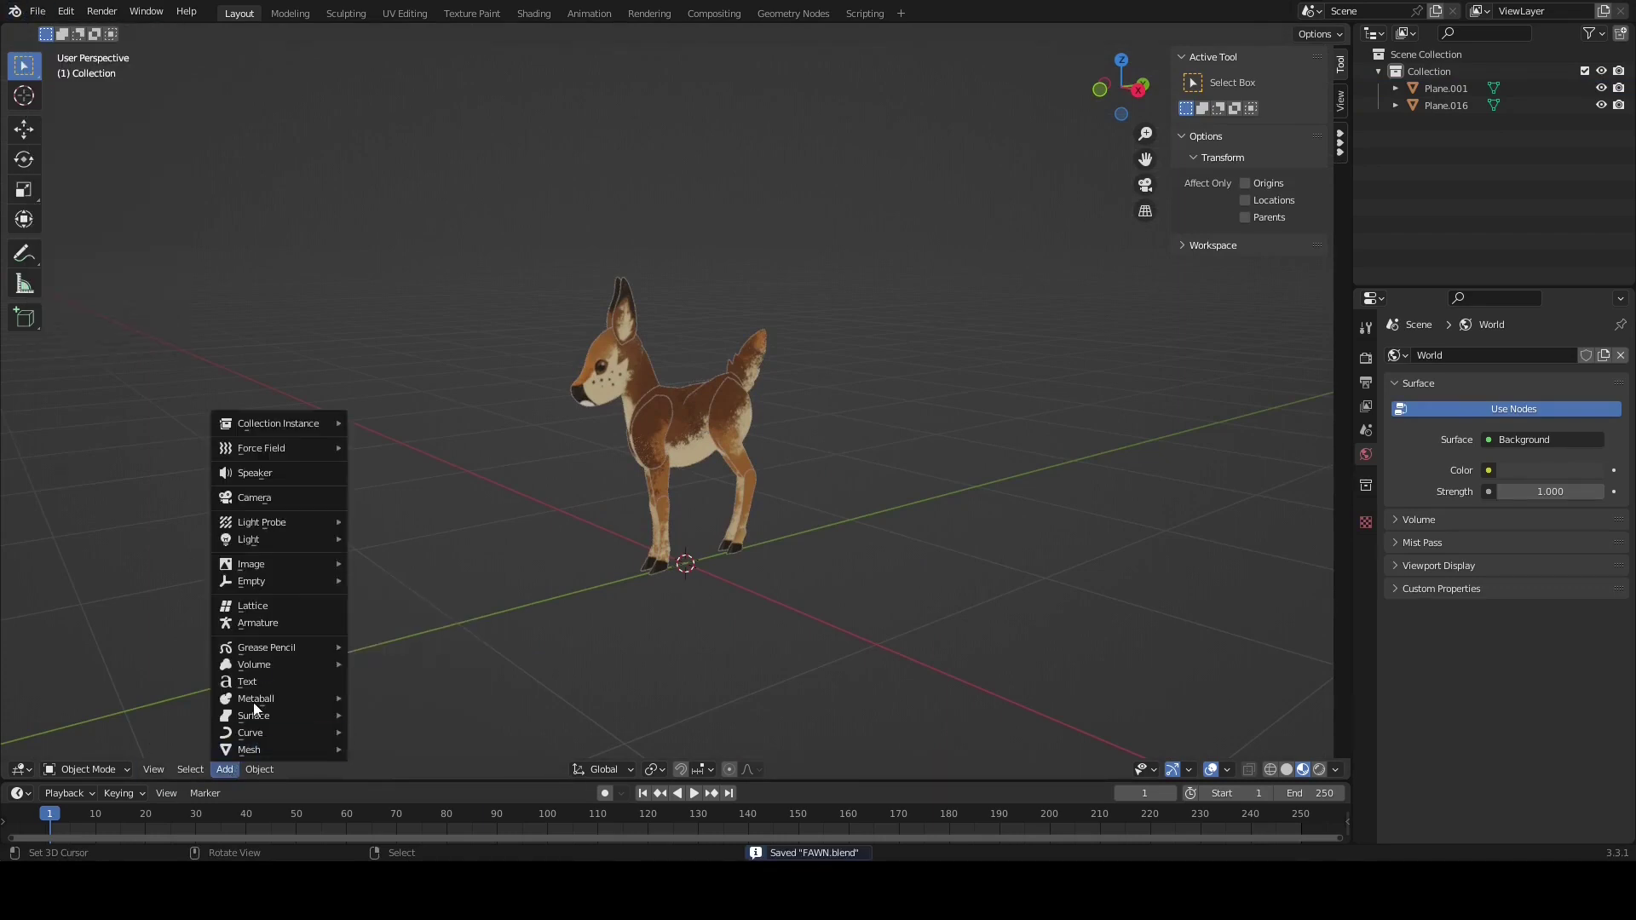
left_click(304, 622)
key("KP_3")
scroll(713, 592, "up", 3)
left_click(74, 770)
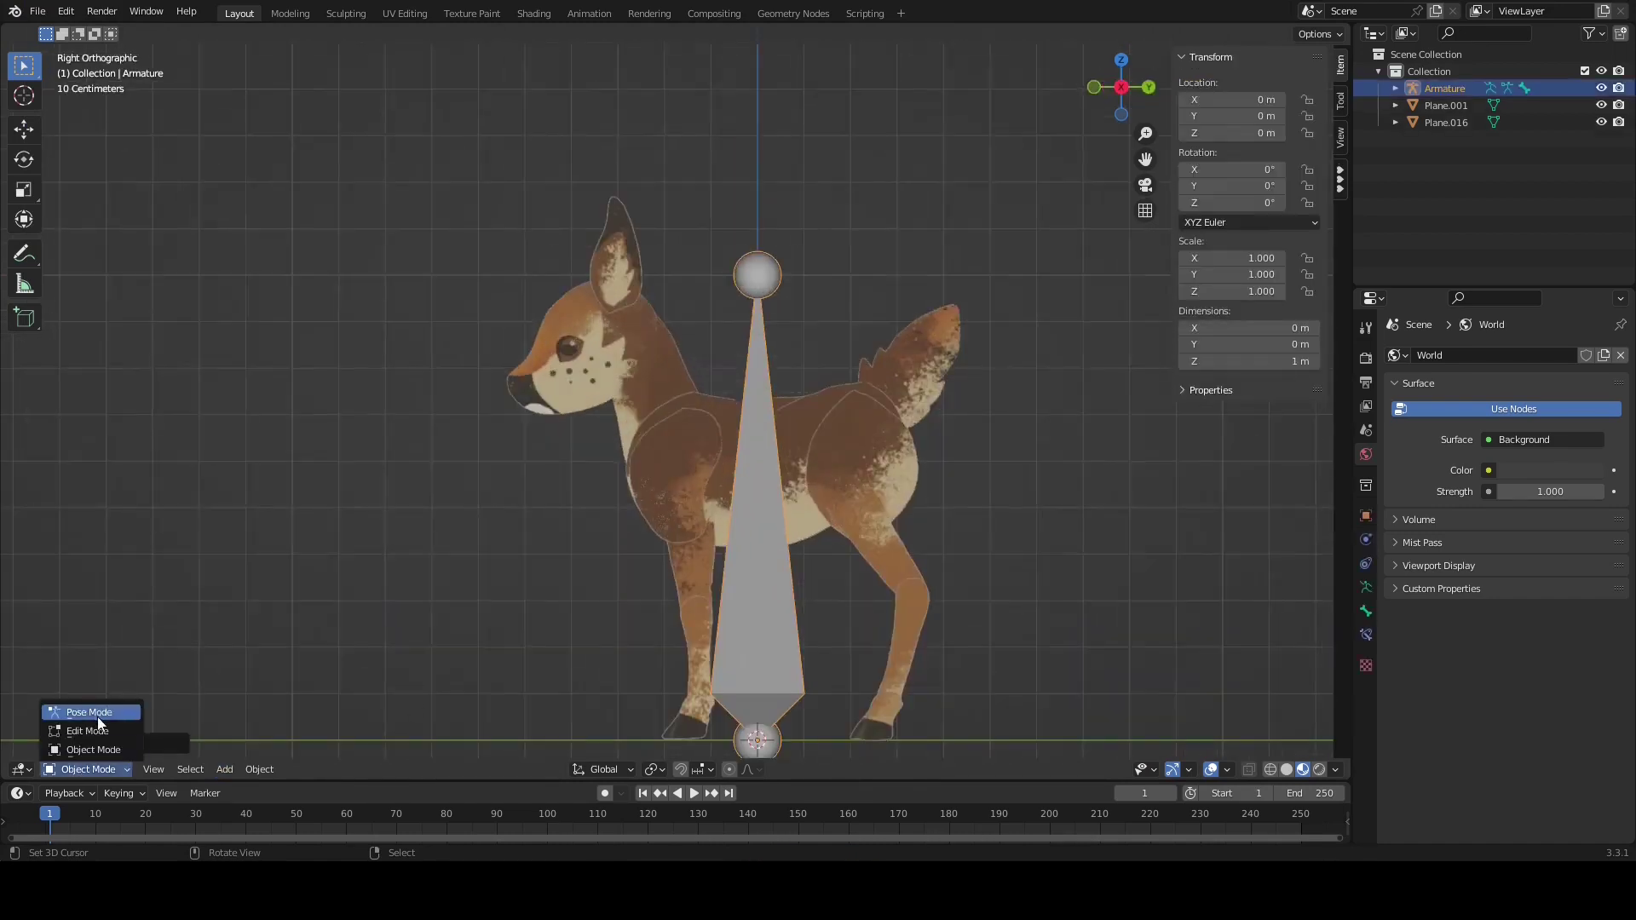
left_click(88, 731)
Move the first bone's tip to about Y 0.146 m, Z 0.237 m and extrude a second bone about 0.21 m long up to the belly
scroll(354, 621, "down", 3)
key("g")
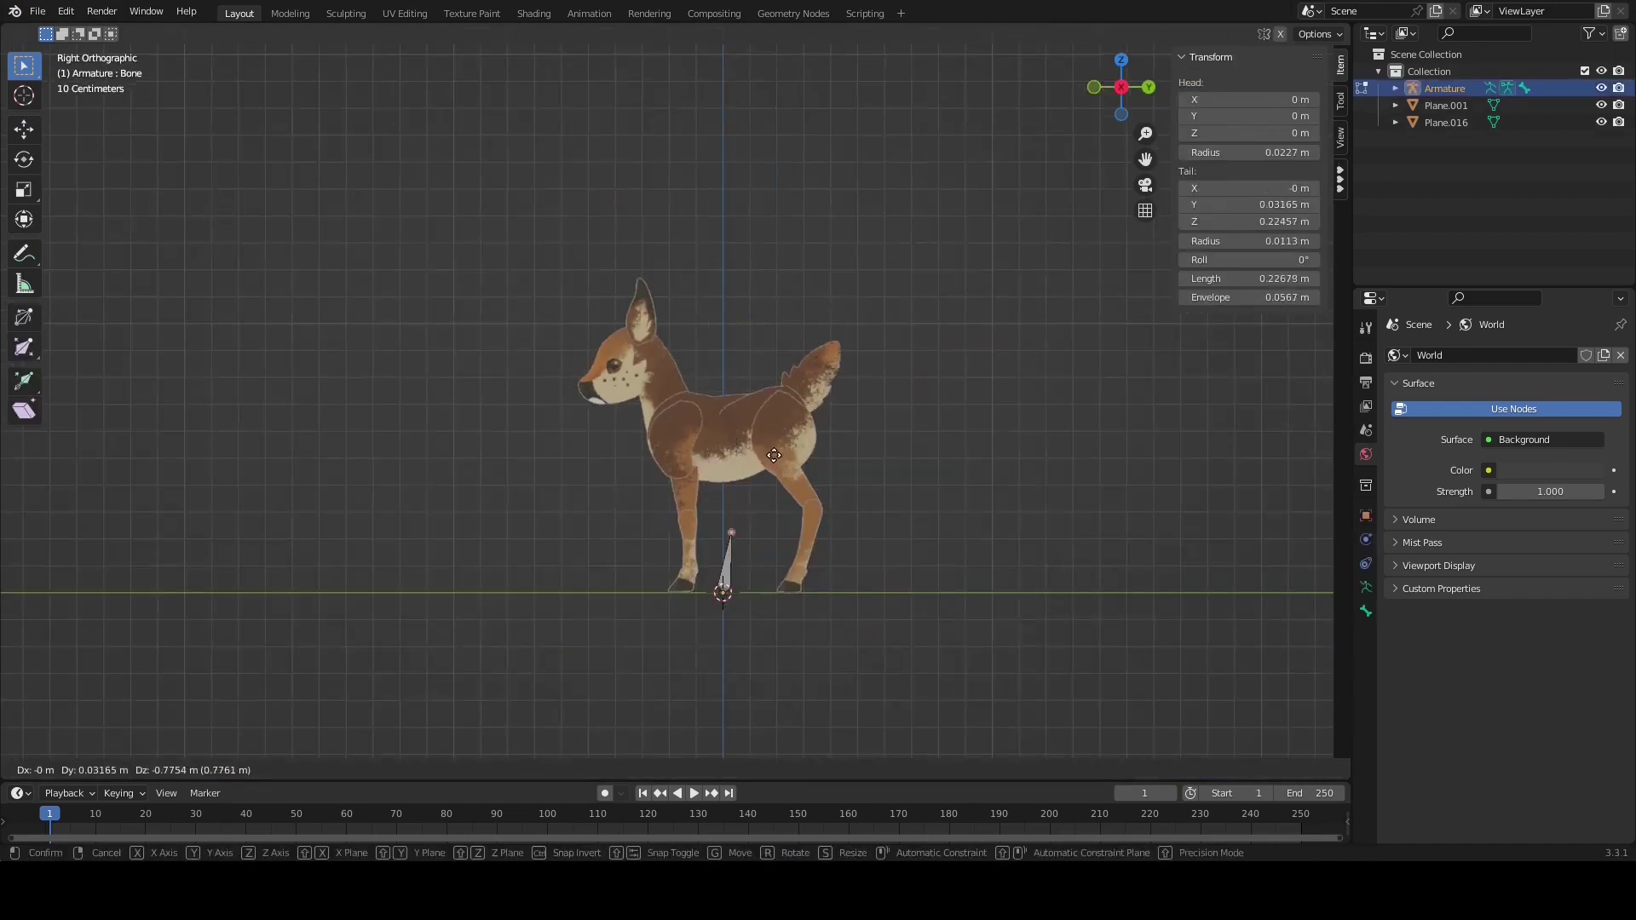
left_click(803, 451)
scroll(784, 488, "up", 5)
key("e")
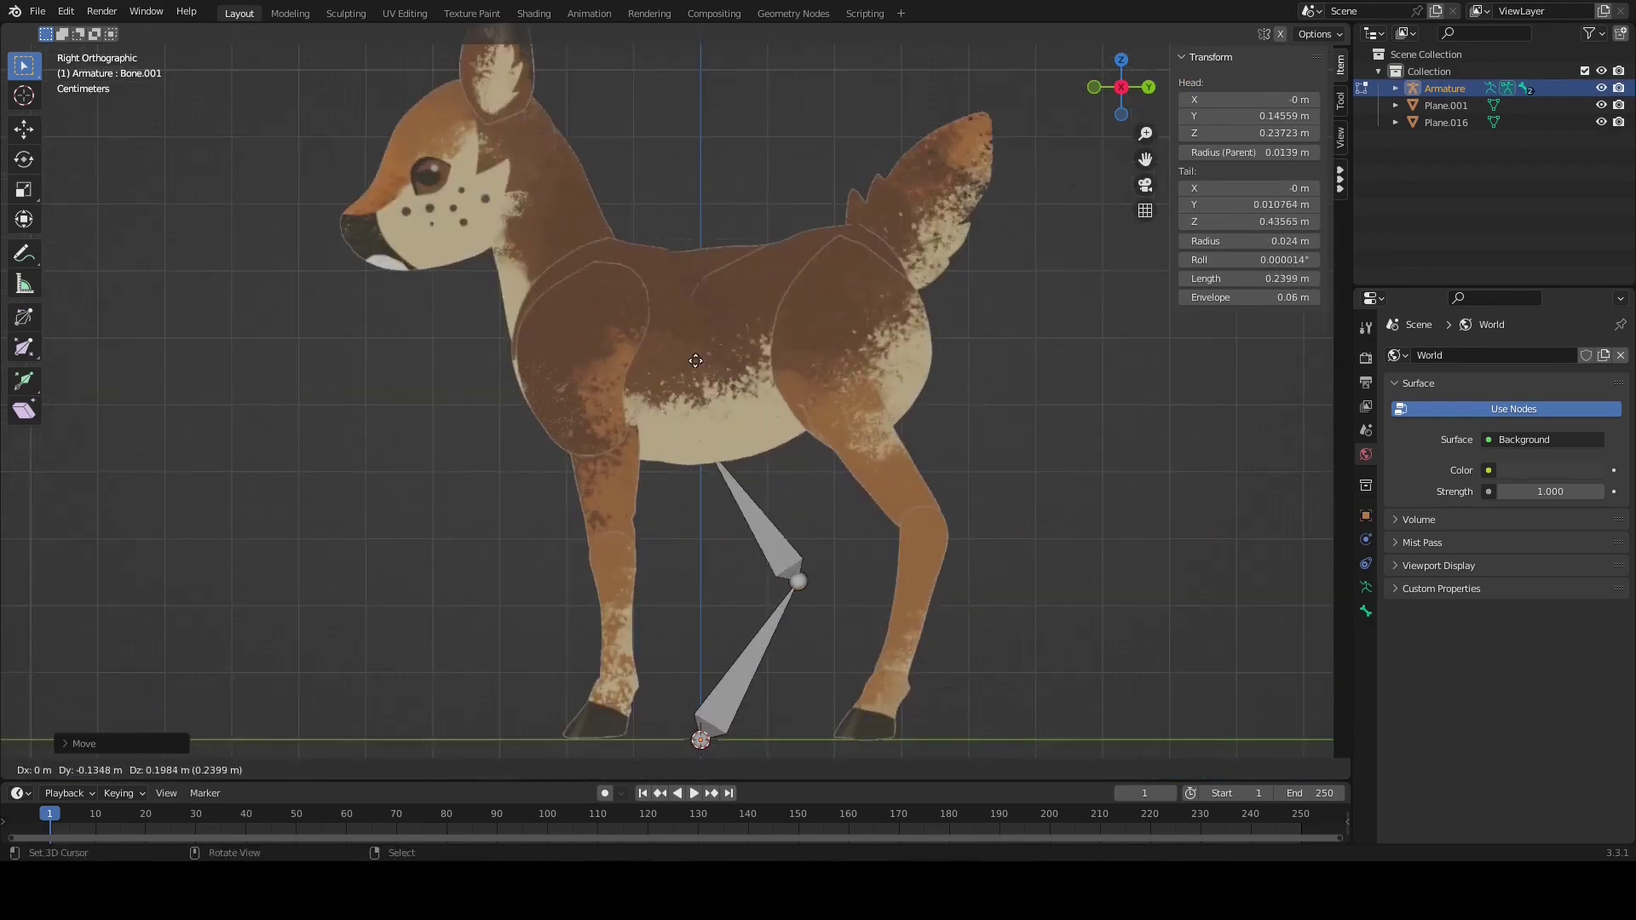
left_click(702, 398)
Set the armature's viewport display to Stick and turn on In Front
left_click(1366, 587)
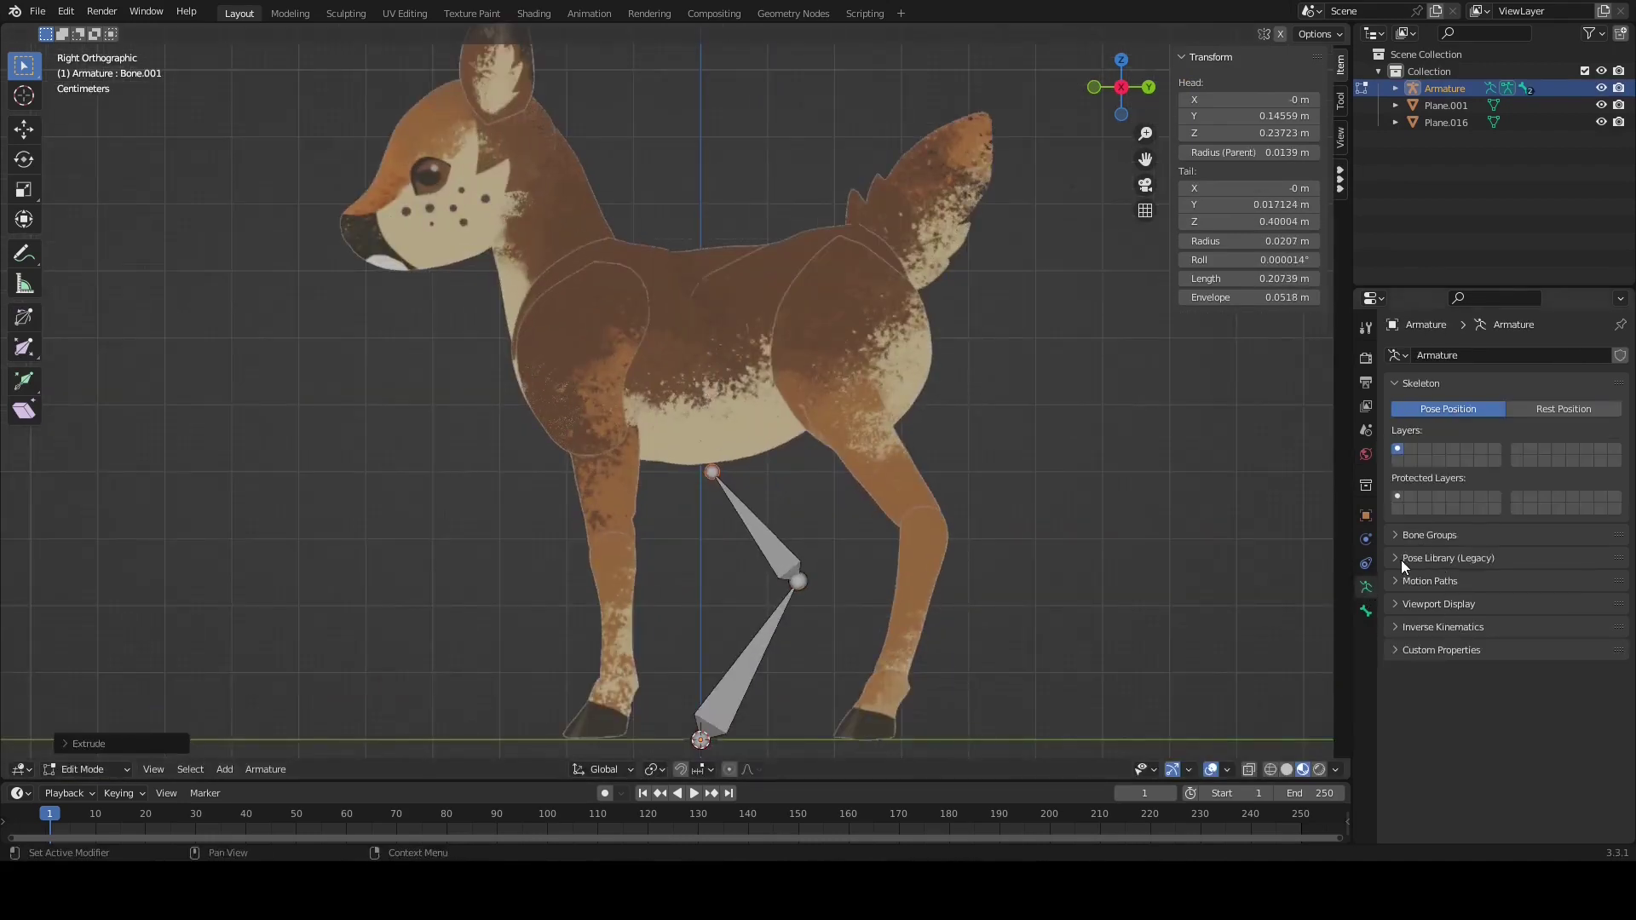
left_click(1440, 603)
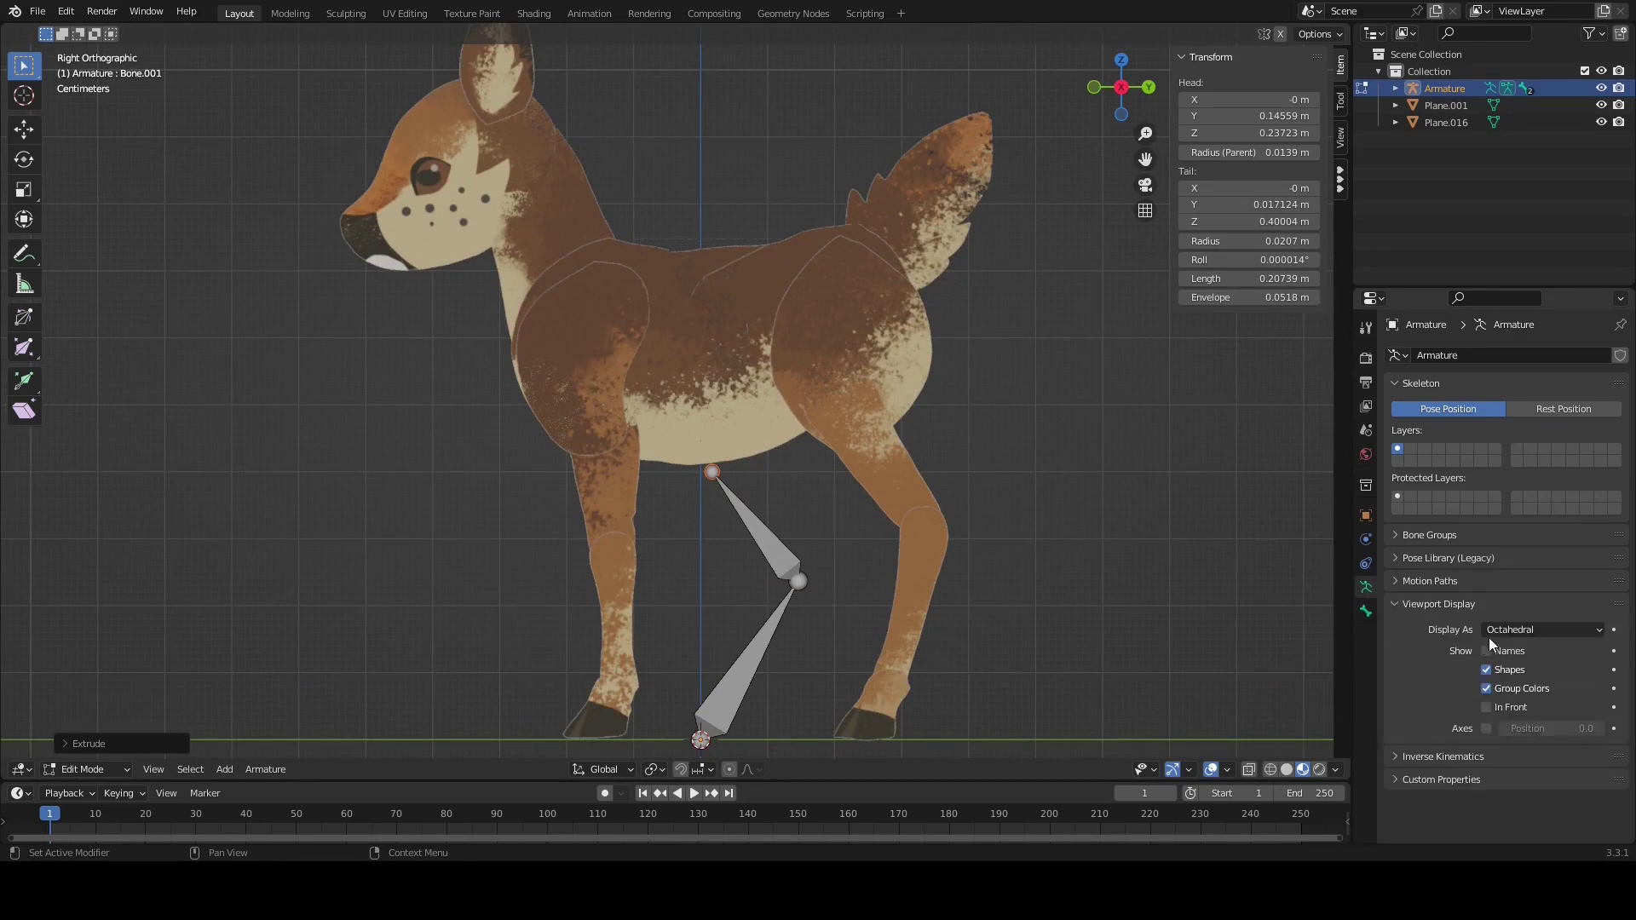
left_click(1543, 629)
left_click(1526, 672)
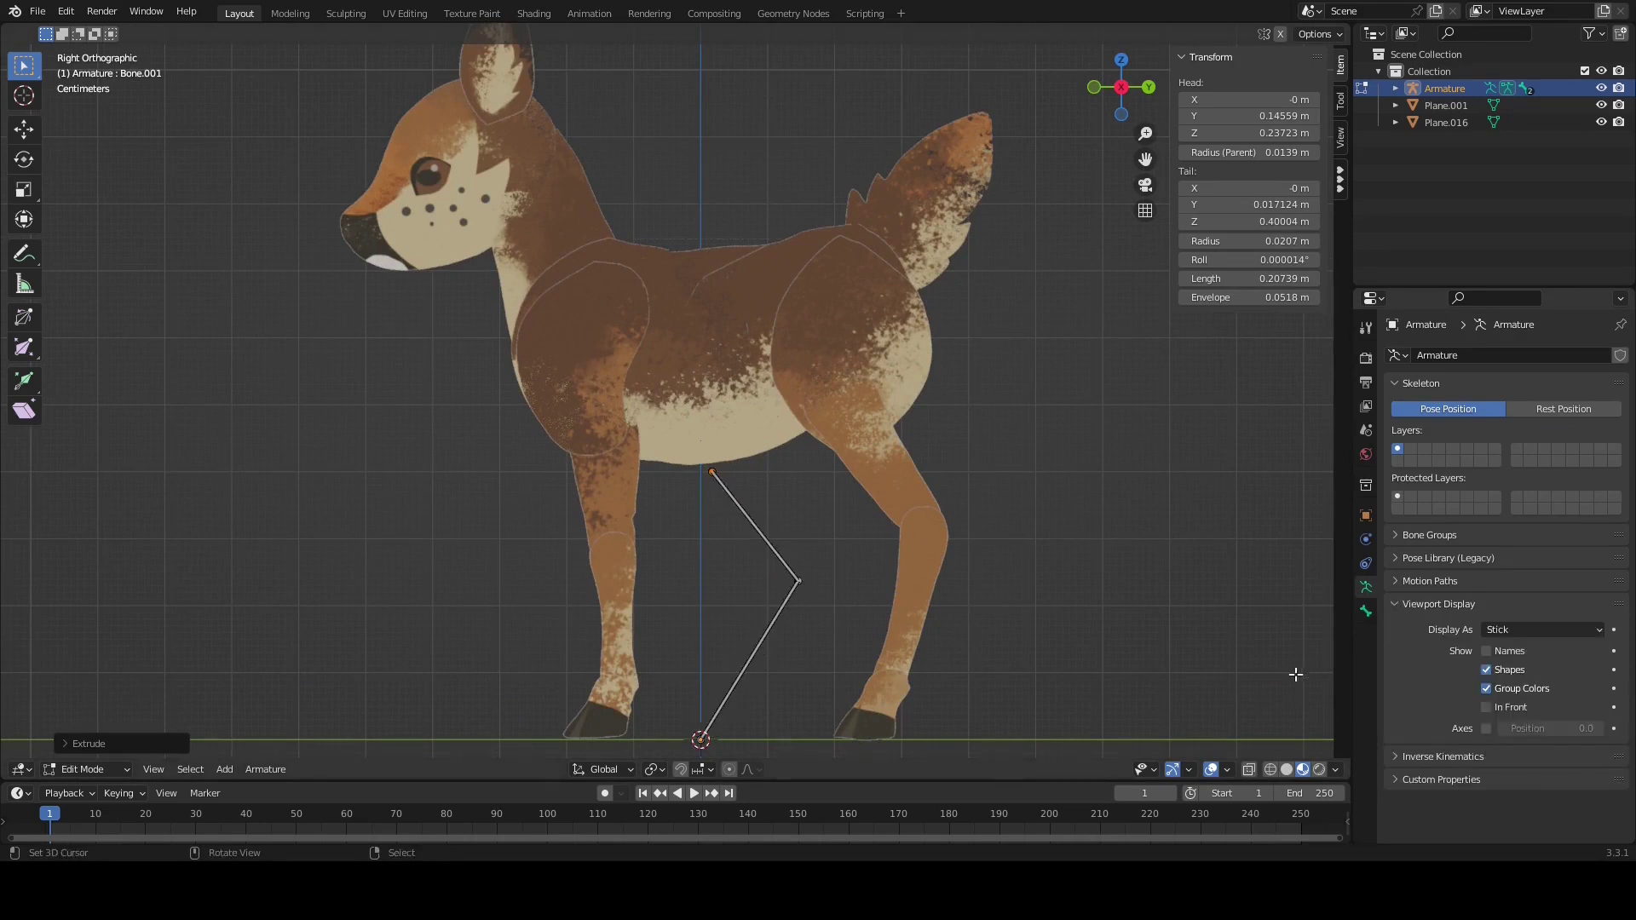
left_click(1489, 708)
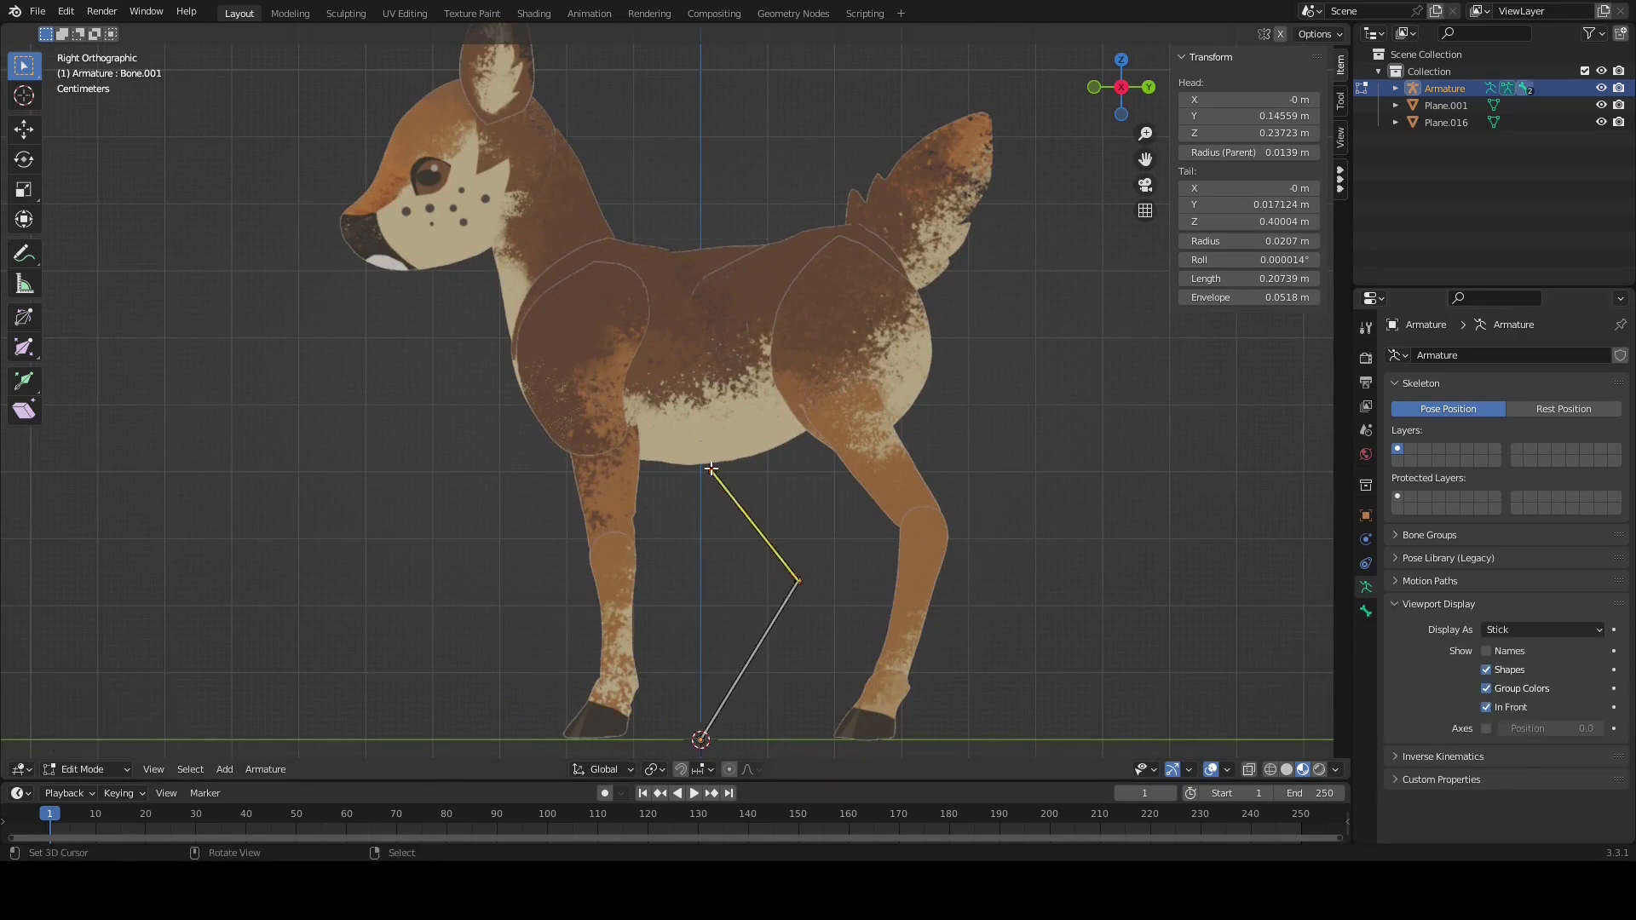
Extrude a third bone up into the torso and delete the bone linking it to the root bone
key("e")
left_click(720, 407)
right_click(741, 511)
key("x")
Move both ends of the torso bone to the middle of the body, making it about 0.09 m long
right_click(715, 432)
key("g")
left_click(688, 371)
key("g")
left_click(706, 289)
Extrude one spine bone towards the rump and another towards the shoulder from the torso bone's upper end
right_click(704, 291)
key("e")
left_click(901, 291)
right_click(698, 292)
key("e")
left_click(517, 313)
Extrude a belly bone about 0.115 m long along the underside and delete the bone connecting it to the spine
right_click(703, 293)
key("e")
left_click(751, 431)
key("e")
left_click(675, 439)
right_click(725, 373)
key("x")
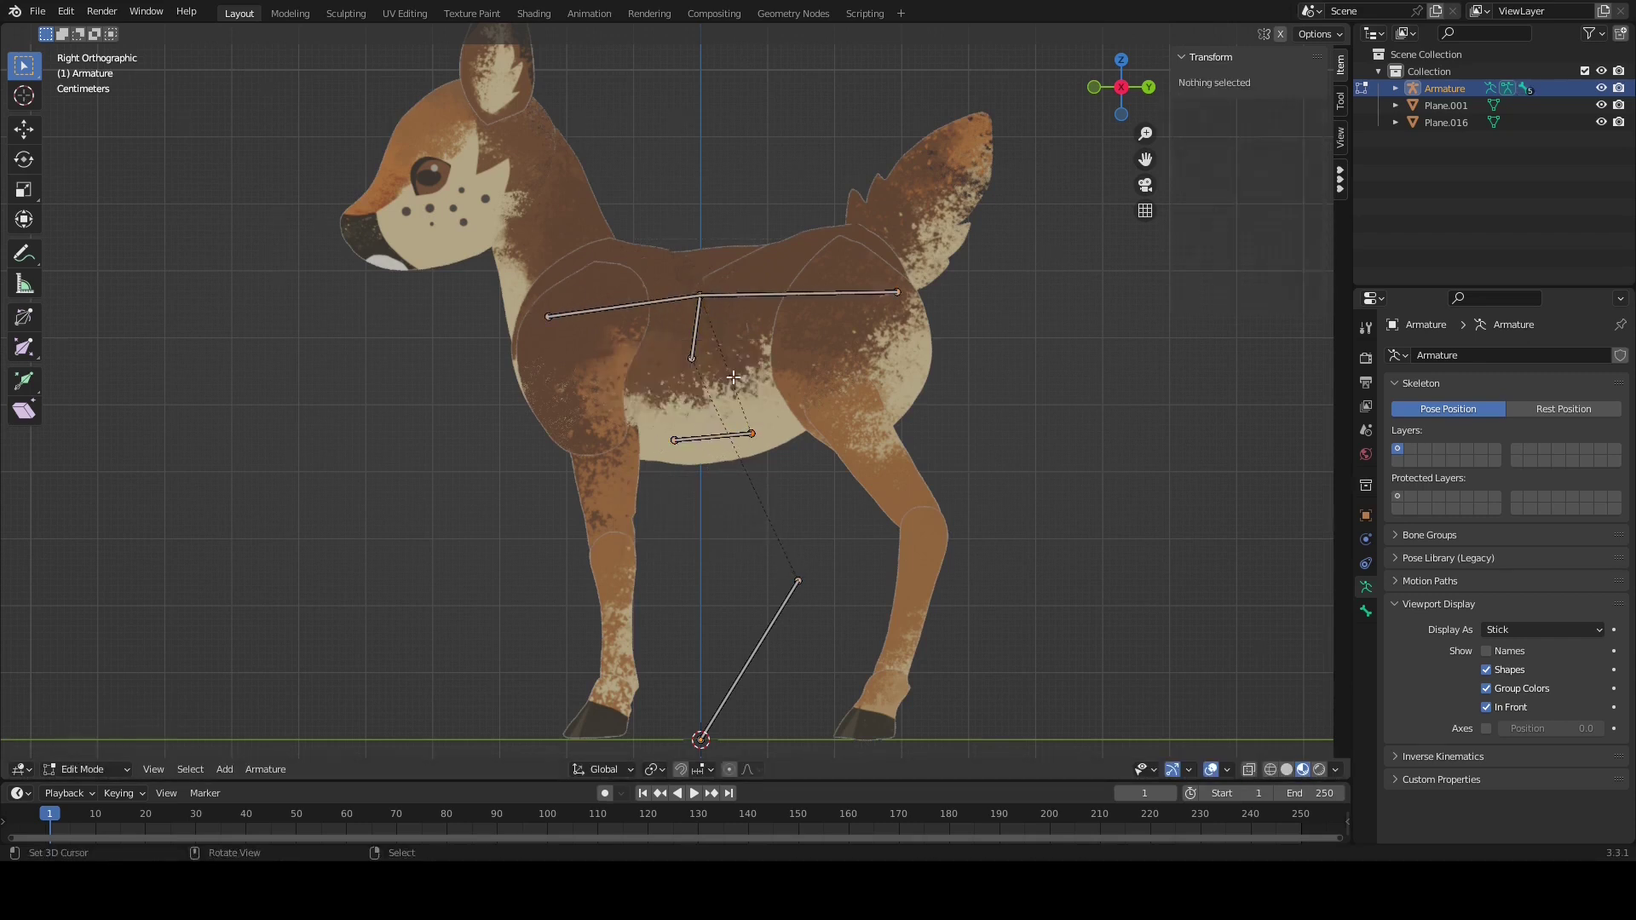
Reposition the rear spine bone's tip and extrude a tail bone along the tail, detached from the spine
right_click(904, 292)
key("g")
left_click(872, 297)
key("e")
left_click(864, 254)
key("e")
left_click(968, 148)
right_click(868, 282)
Extrude sideways bones from the hip and shoulder joints in the front view, then reposition their tips in the side view
middle_click_drag(867, 284, 507, 333)
key("KP_1")
key("e")
left_click(687, 362)
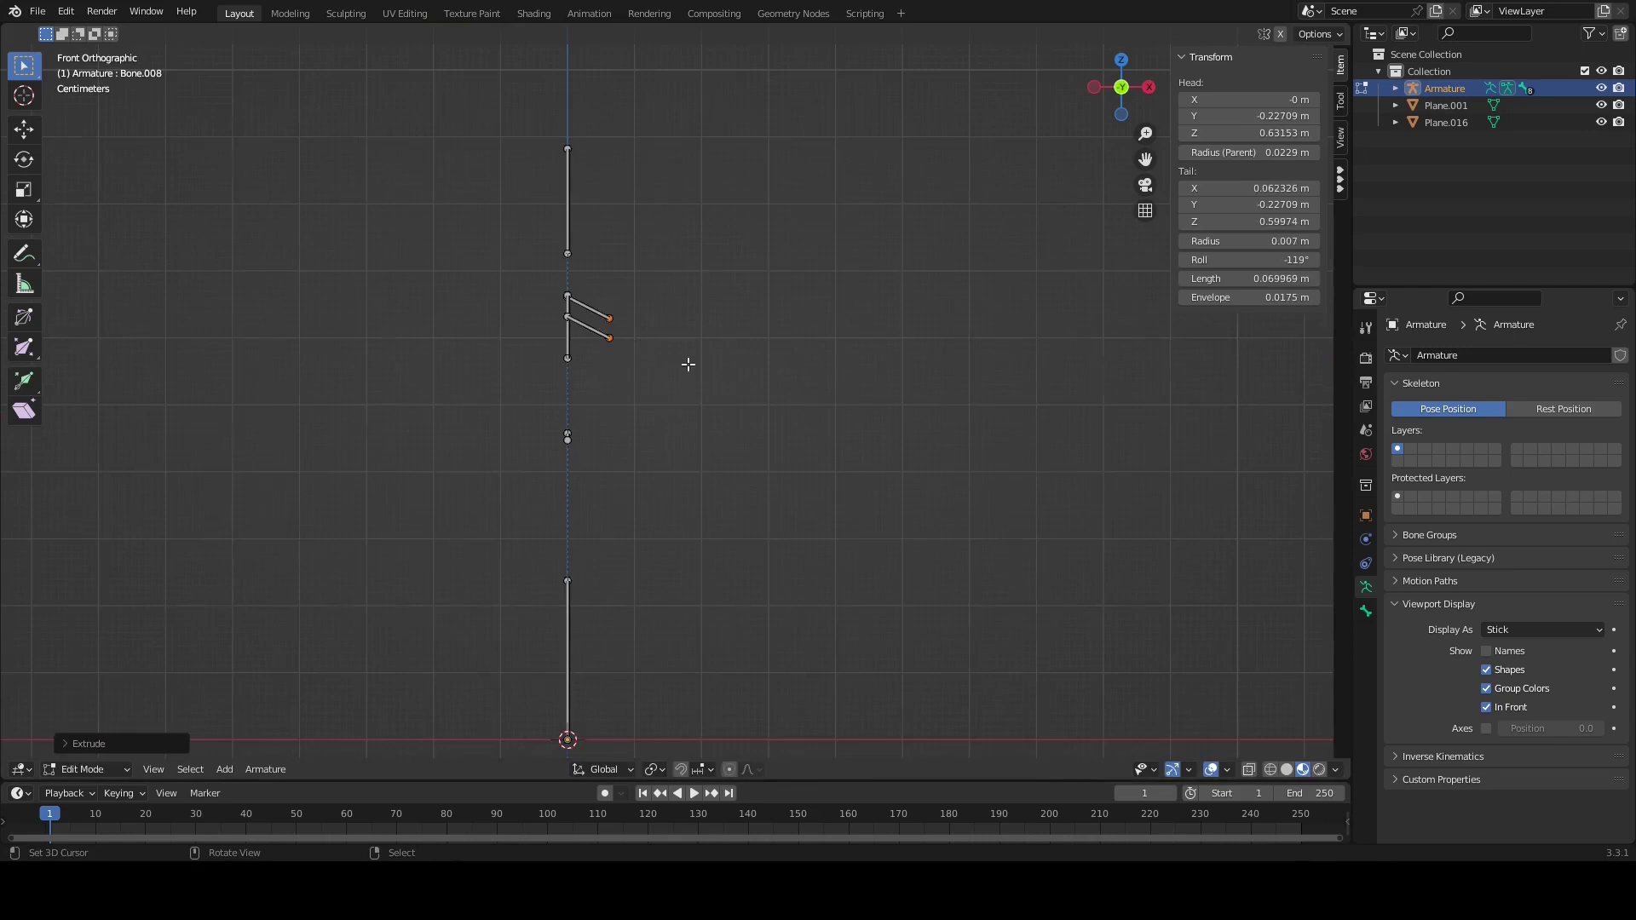
key("KP_3")
key("g")
left_click(768, 318)
Extrude the front and hind leg bone chains together, segment by segment, down to the hooves
key("e")
left_click(730, 416)
key("e")
left_click(804, 536)
key("e")
left_click(780, 699)
left_click(741, 750)
Move the shoulder and front-leg joints to line up with the front leg's upper, lower and hoof parts
left_click(538, 405)
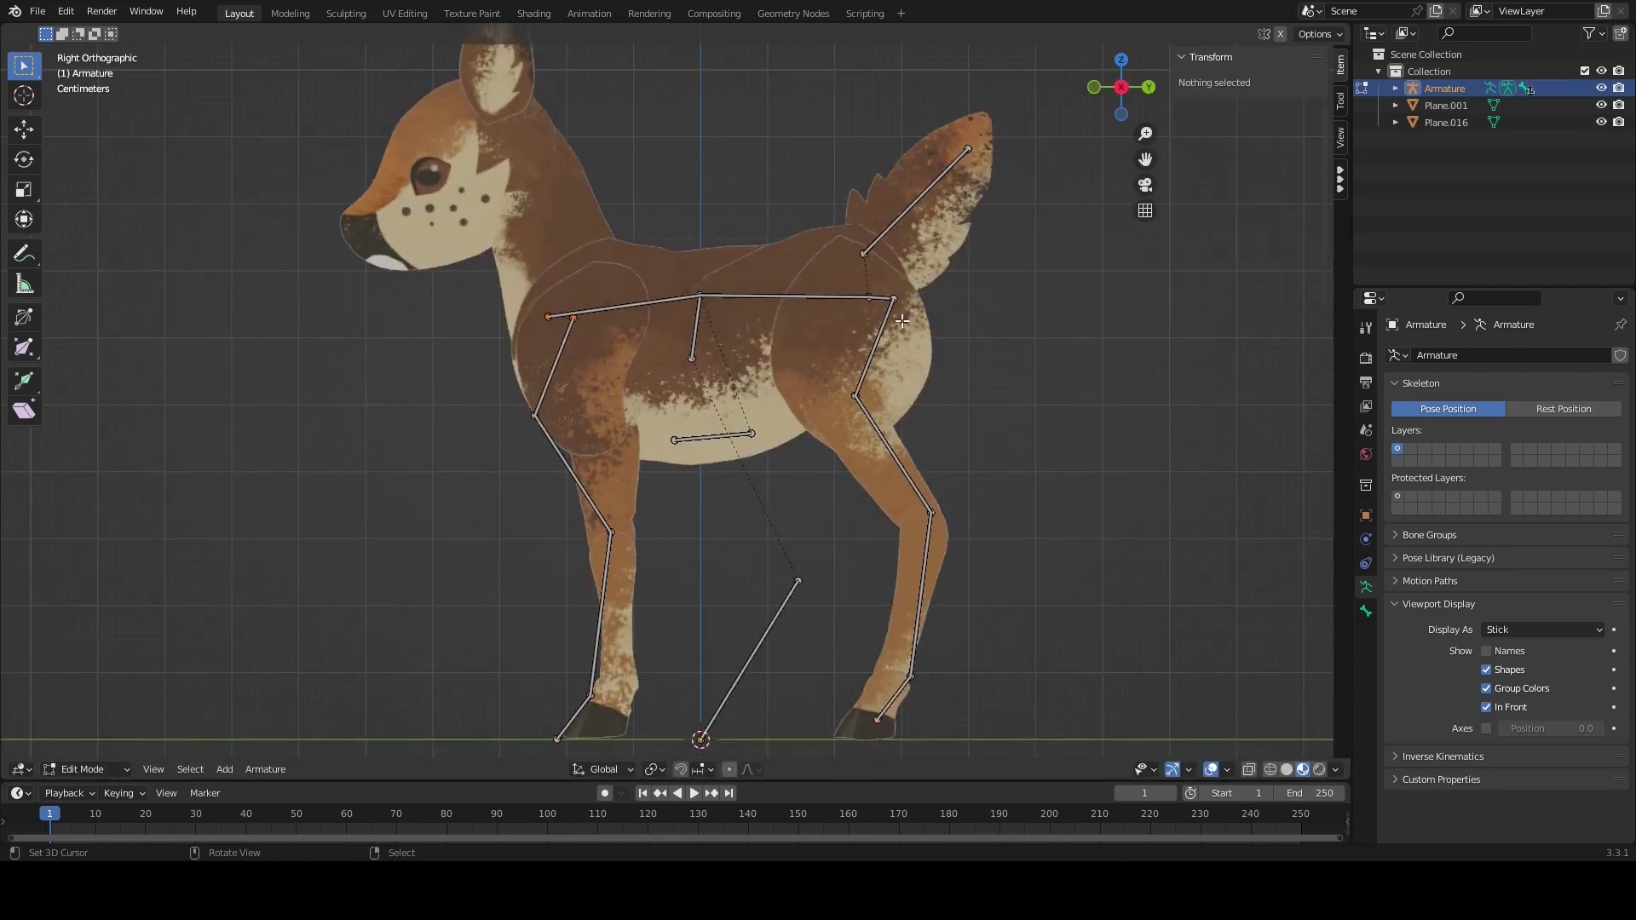
key("g")
left_click(568, 370)
right_click_drag(569, 370, 597, 440)
right_click_drag(610, 532, 612, 553)
right_click_drag(591, 696, 618, 689)
right_click_drag(558, 739, 594, 734)
Align the hind-leg joints with the artwork from the hoof up to the hip using the Move tool
key("g")
left_click(696, 568)
key("BackSpace")
left_click(877, 718)
key("BackSpace")
left_click(895, 707)
key("shift+space")
key("g")
left_click_drag(966, 714, 949, 715)
right_click_drag(893, 677, 892, 676)
right_click_drag(931, 512, 927, 532)
right_click_drag(856, 397, 826, 413)
right_click_drag(894, 298, 872, 276)
Extrude a neck bone up from the shoulder end of the front spine bone
scroll(872, 276, "down", 1)
middle_click_drag(571, 324, 653, 474, "shift")
right_click(655, 475)
key("e")
left_click(606, 318)
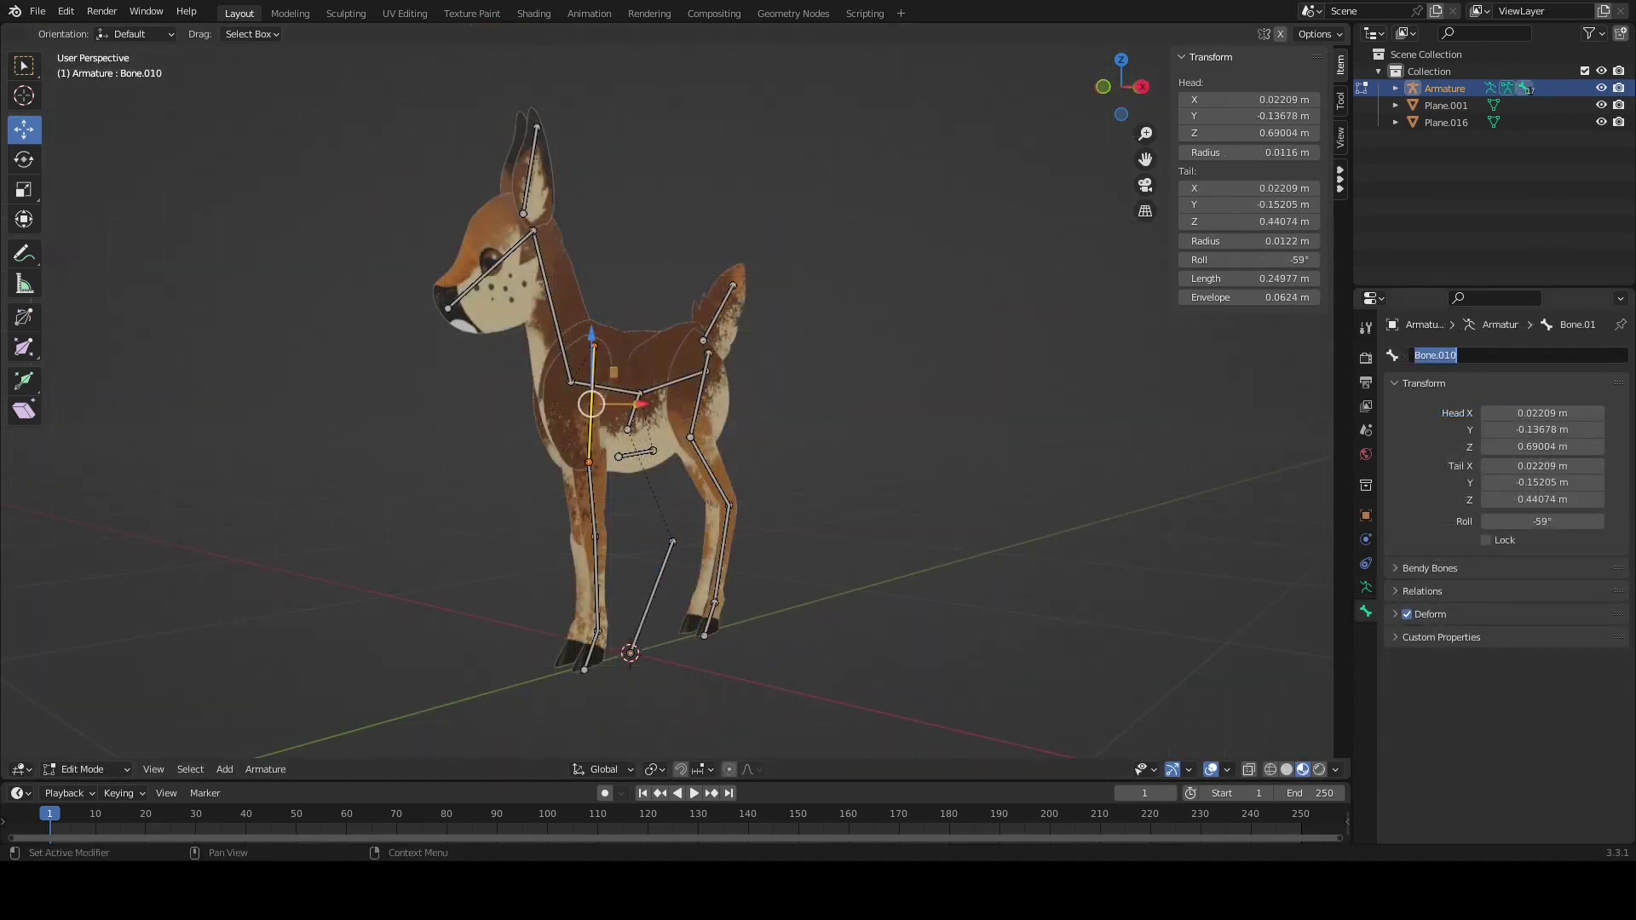
Rename the bone along the underside as belly and show bone names in the viewport
right_click(658, 563)
right_click(658, 563)
middle_click_drag(659, 480, 580, 442)
right_click(639, 441)
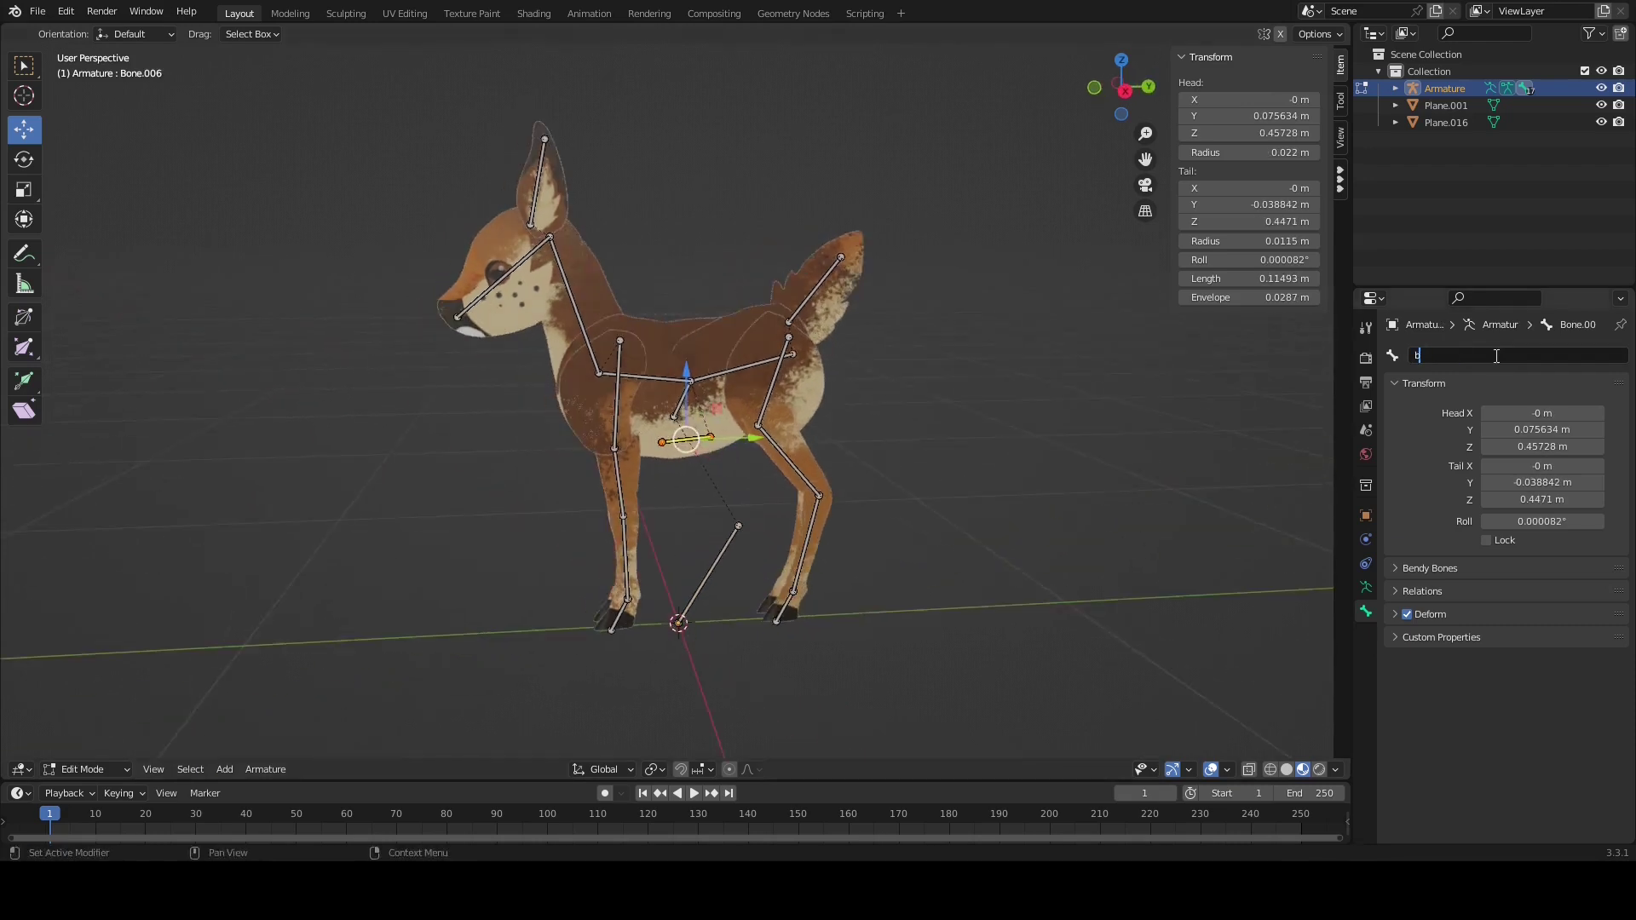
key("Return")
left_click(1367, 588)
left_click(1486, 651)
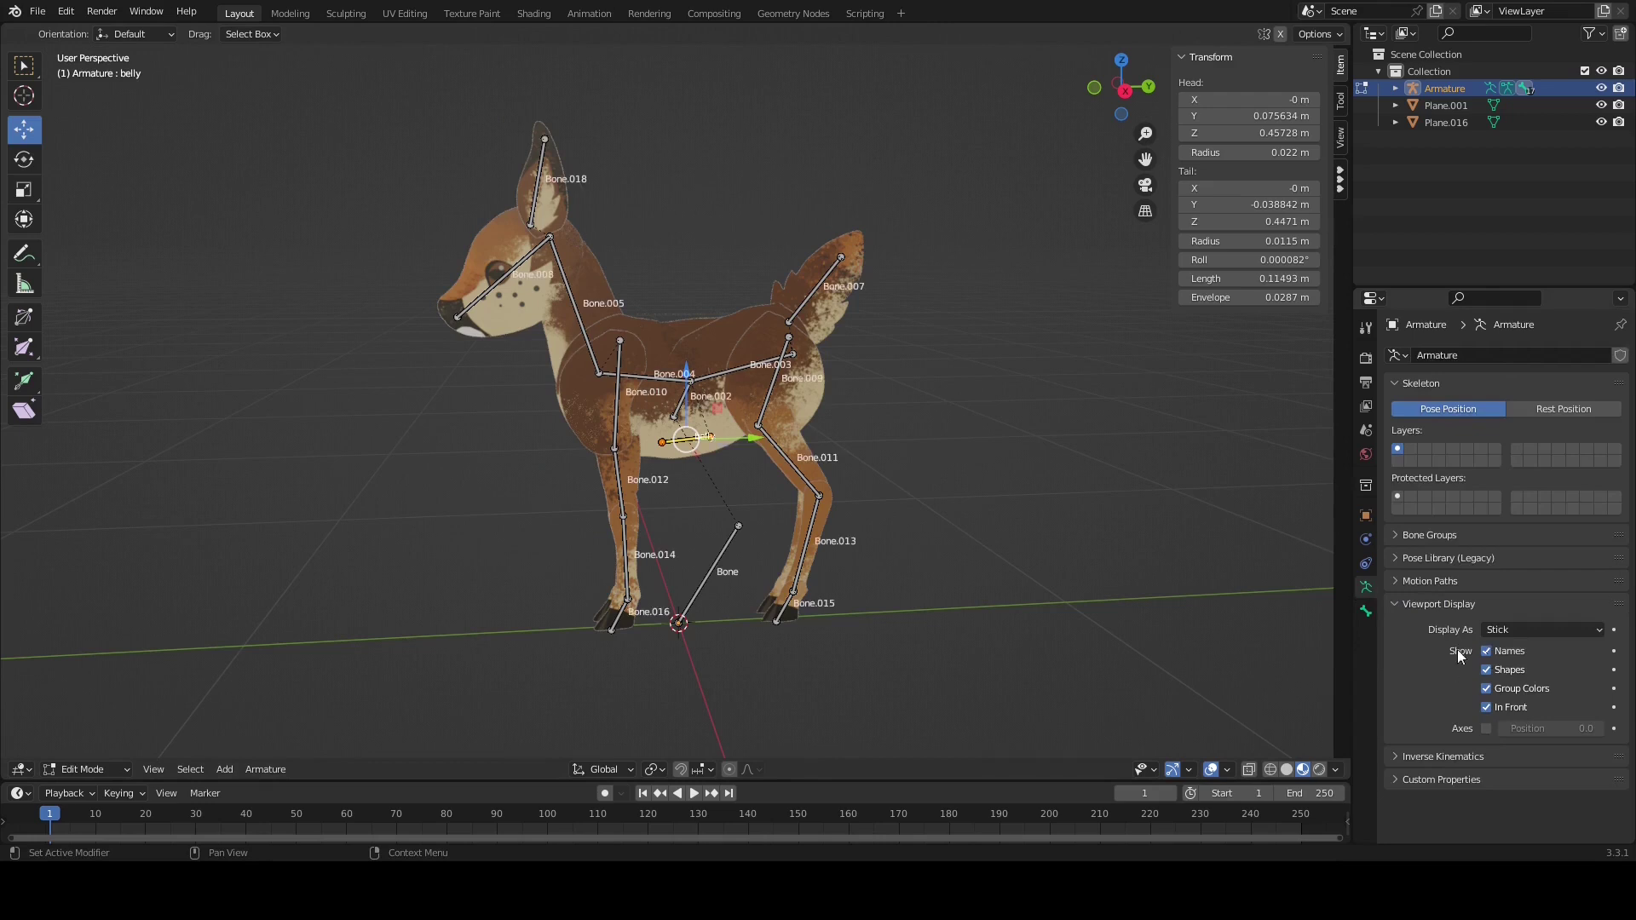
Rename the short bone in the middle of the body as torso
left_click(687, 410)
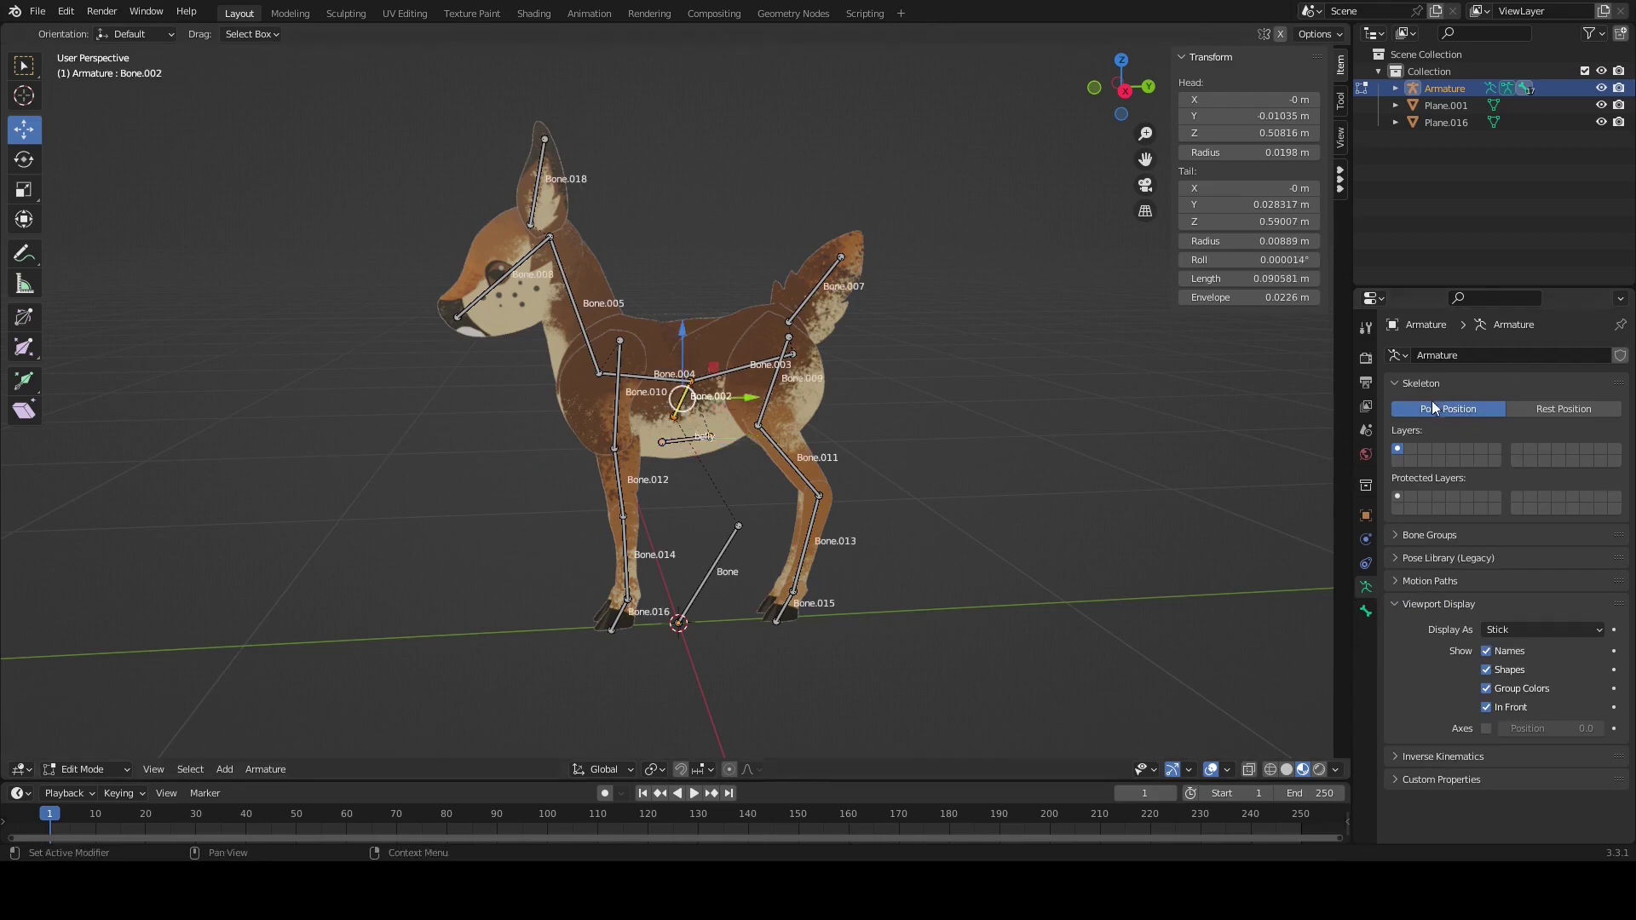
left_click(1366, 612)
left_click(1460, 354)
type("torso")
key("Return")
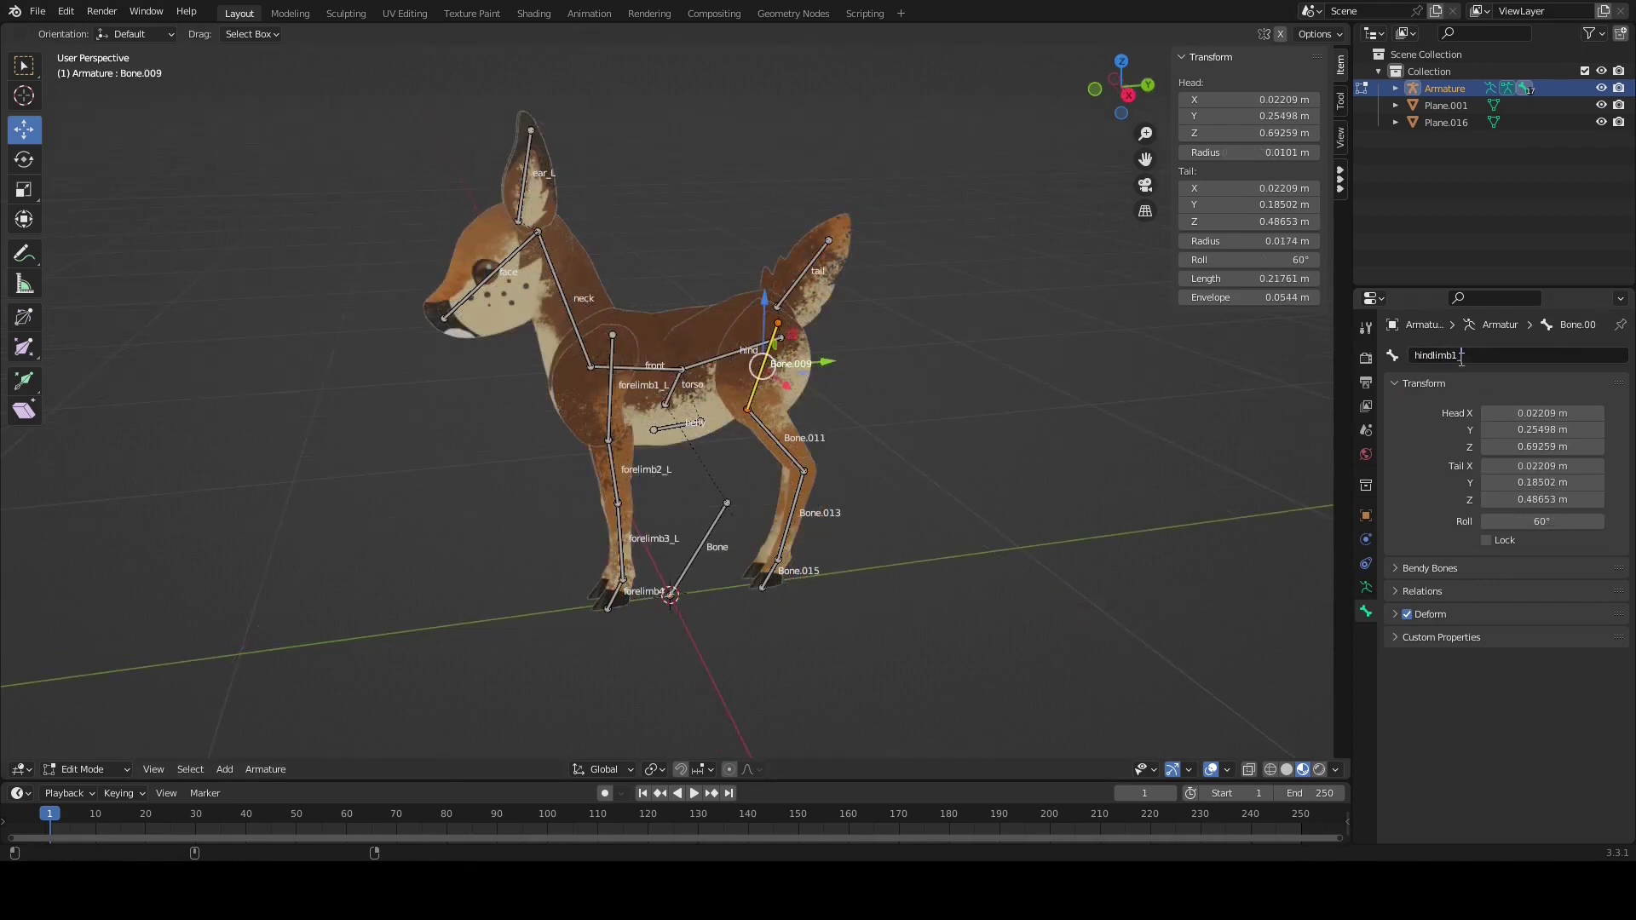
Rename the upper two hind-leg bones as hindlimb1_L and hindlimb2_L, reusing the copied name for the second
left_click_drag(1479, 357, 1184, 355)
key("ctrl+c")
left_click(730, 402)
left_click(762, 421)
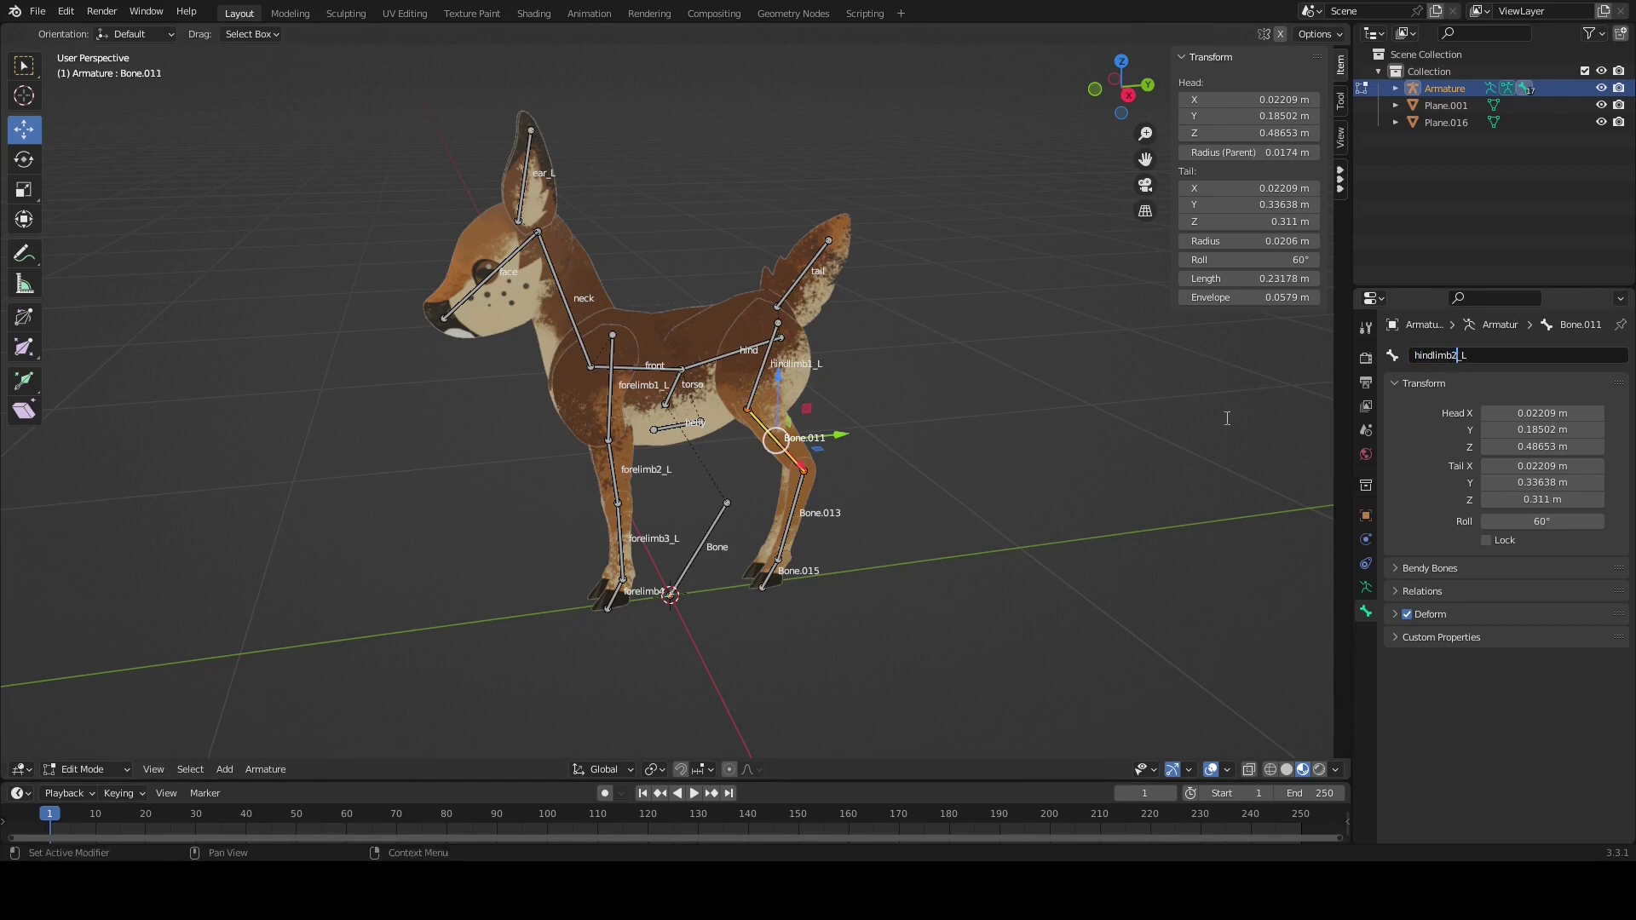
key("Return")
Rename the lower hind-leg bone as hindlimb3_L and the hoof bone as hindlimb4_L
key("bracketright")
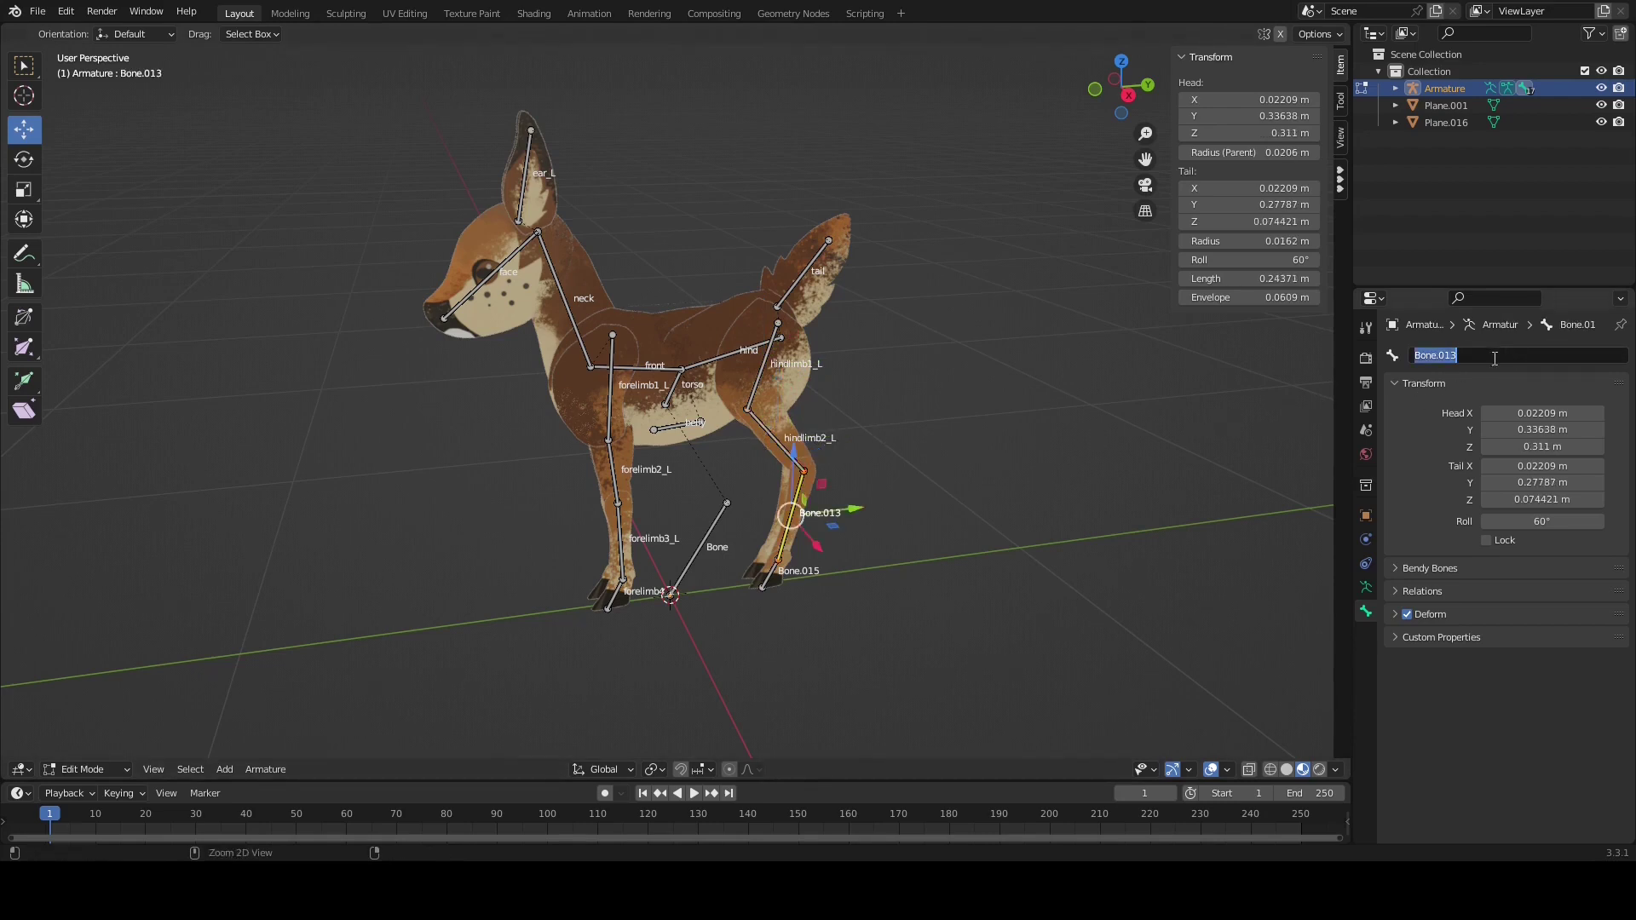
type("hindlimb2_L")
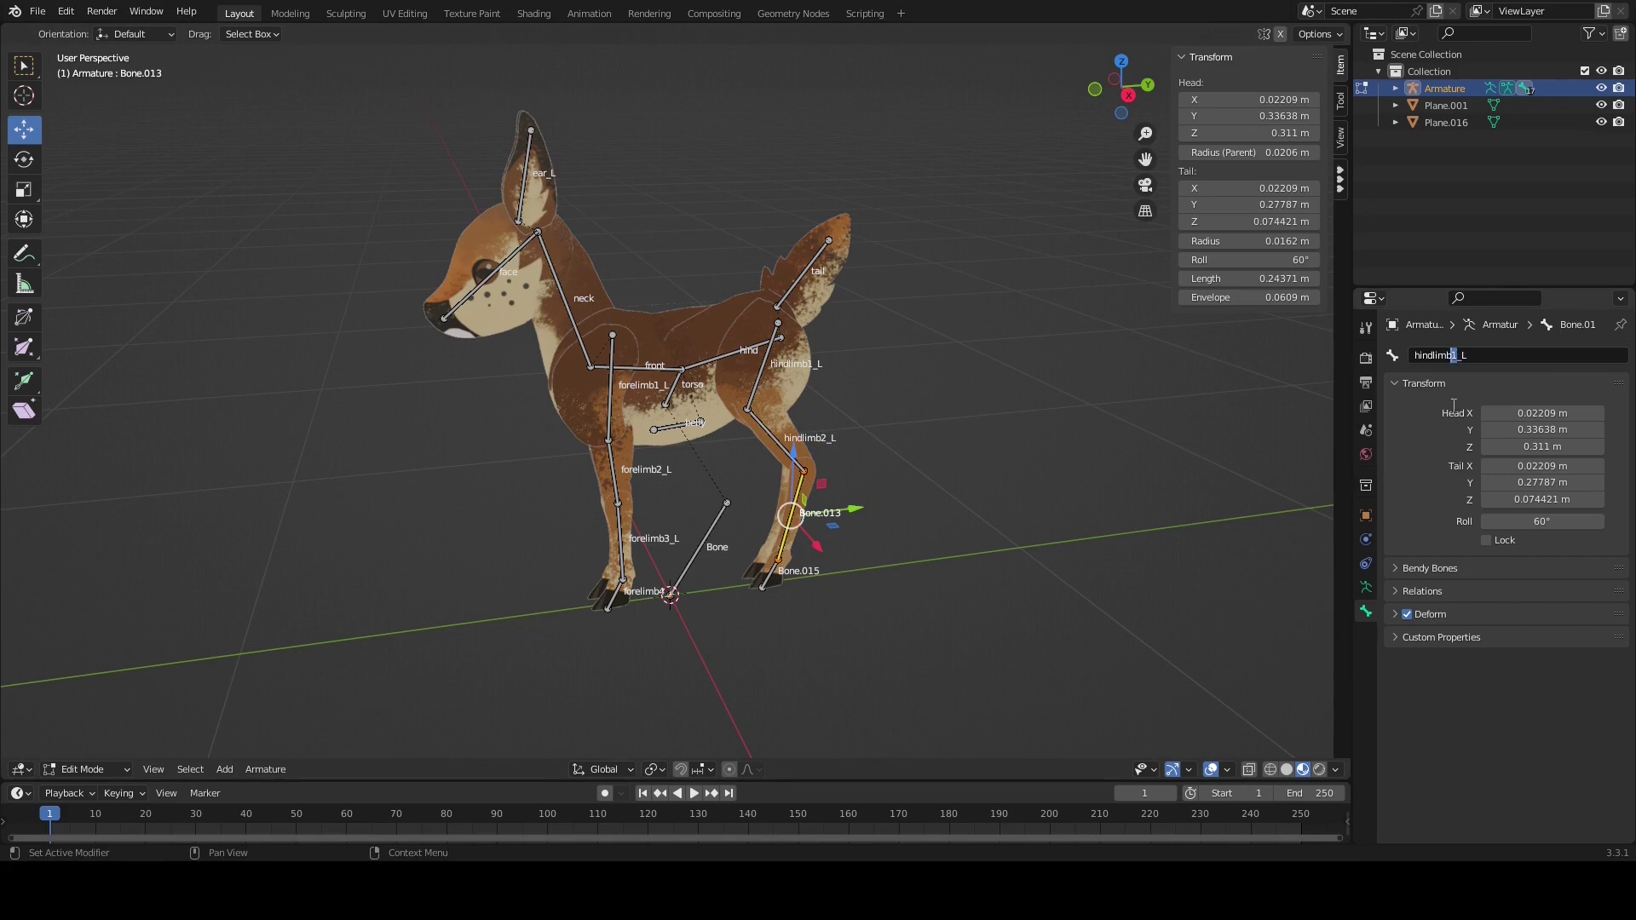
key("Return")
key("bracketright")
left_click(1534, 358)
key("ctrl+v")
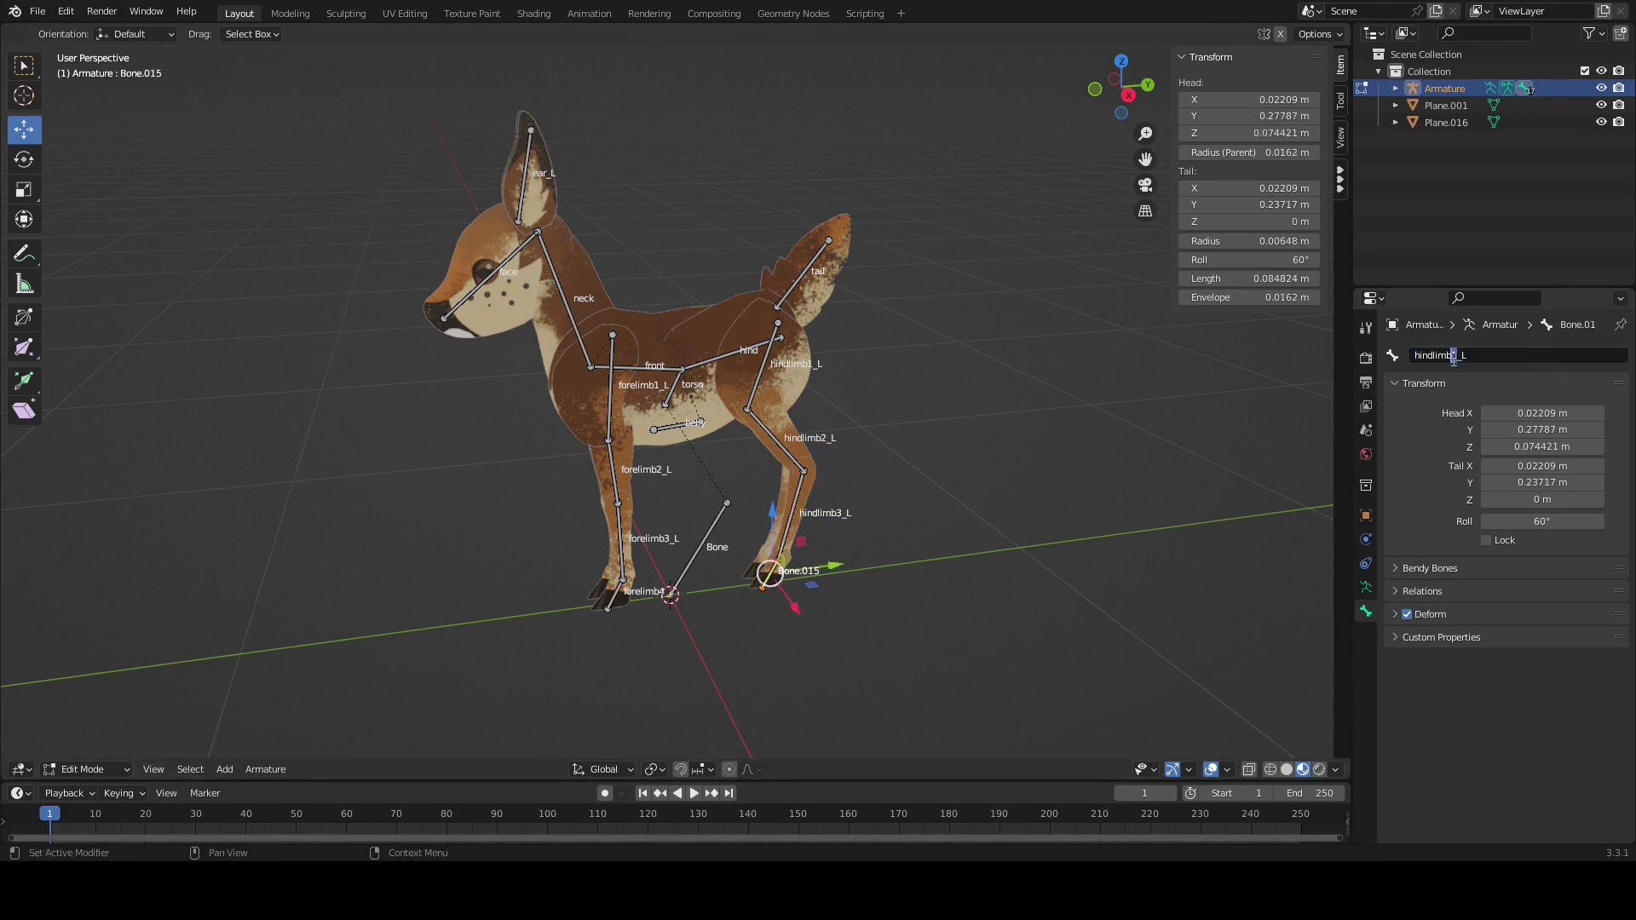
key("Return")
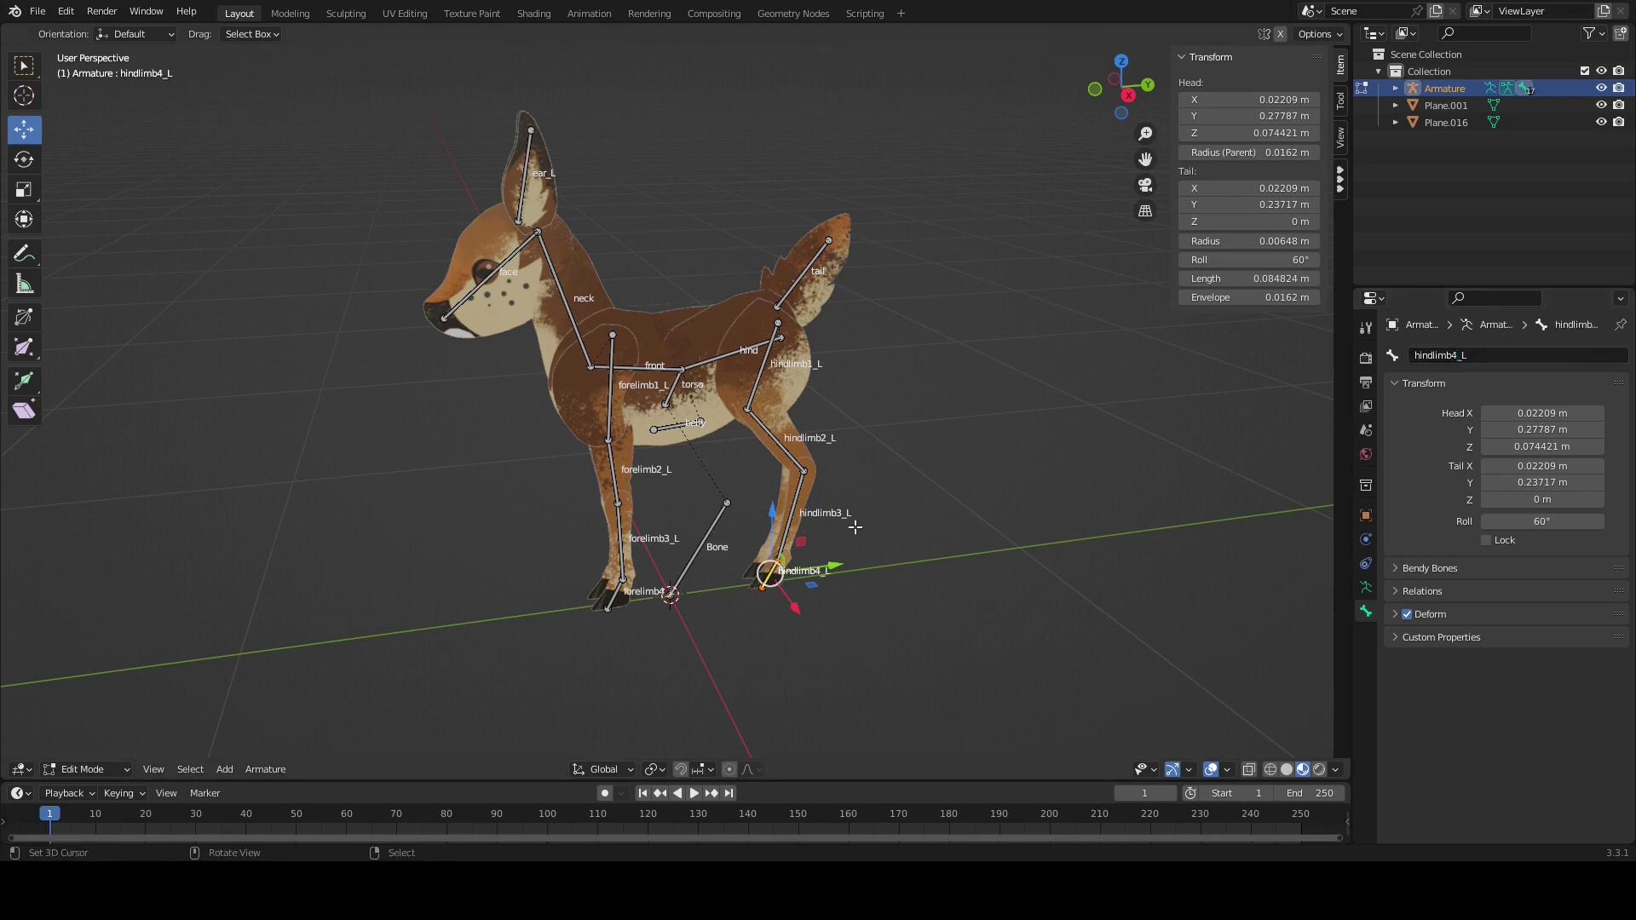
Select all bones and symmetrize the armature to create the right-side ear and limb bones, then inspect them from both sides
middle_click_drag(721, 503, 523, 615)
key("a")
left_click(266, 770)
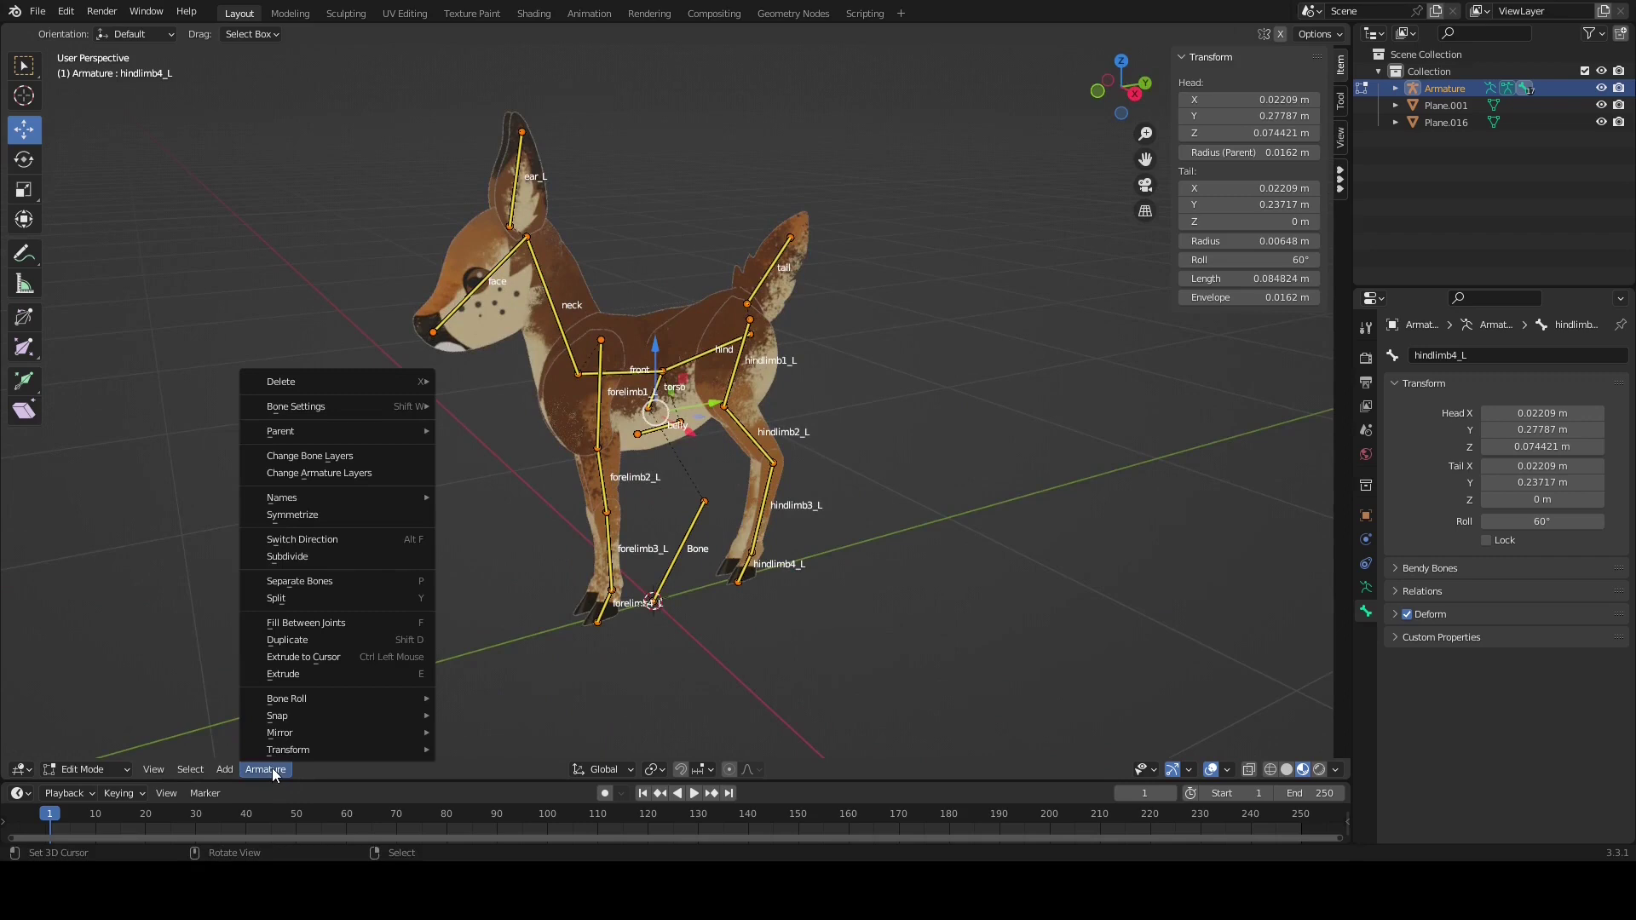
left_click(293, 514)
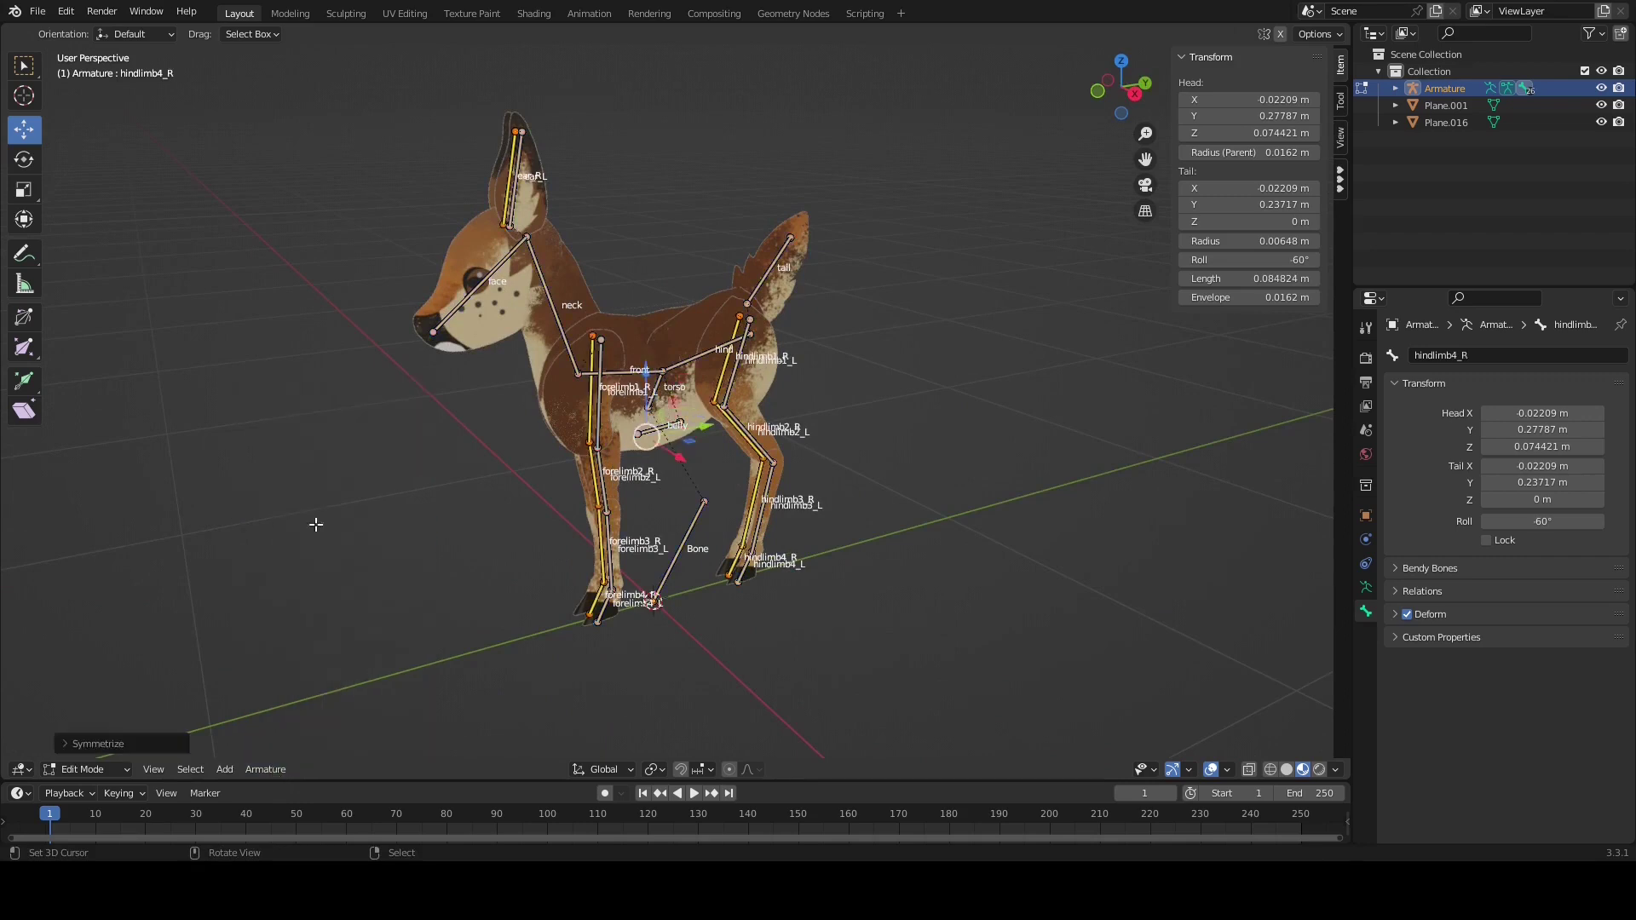
middle_click_drag(314, 537, 714, 194)
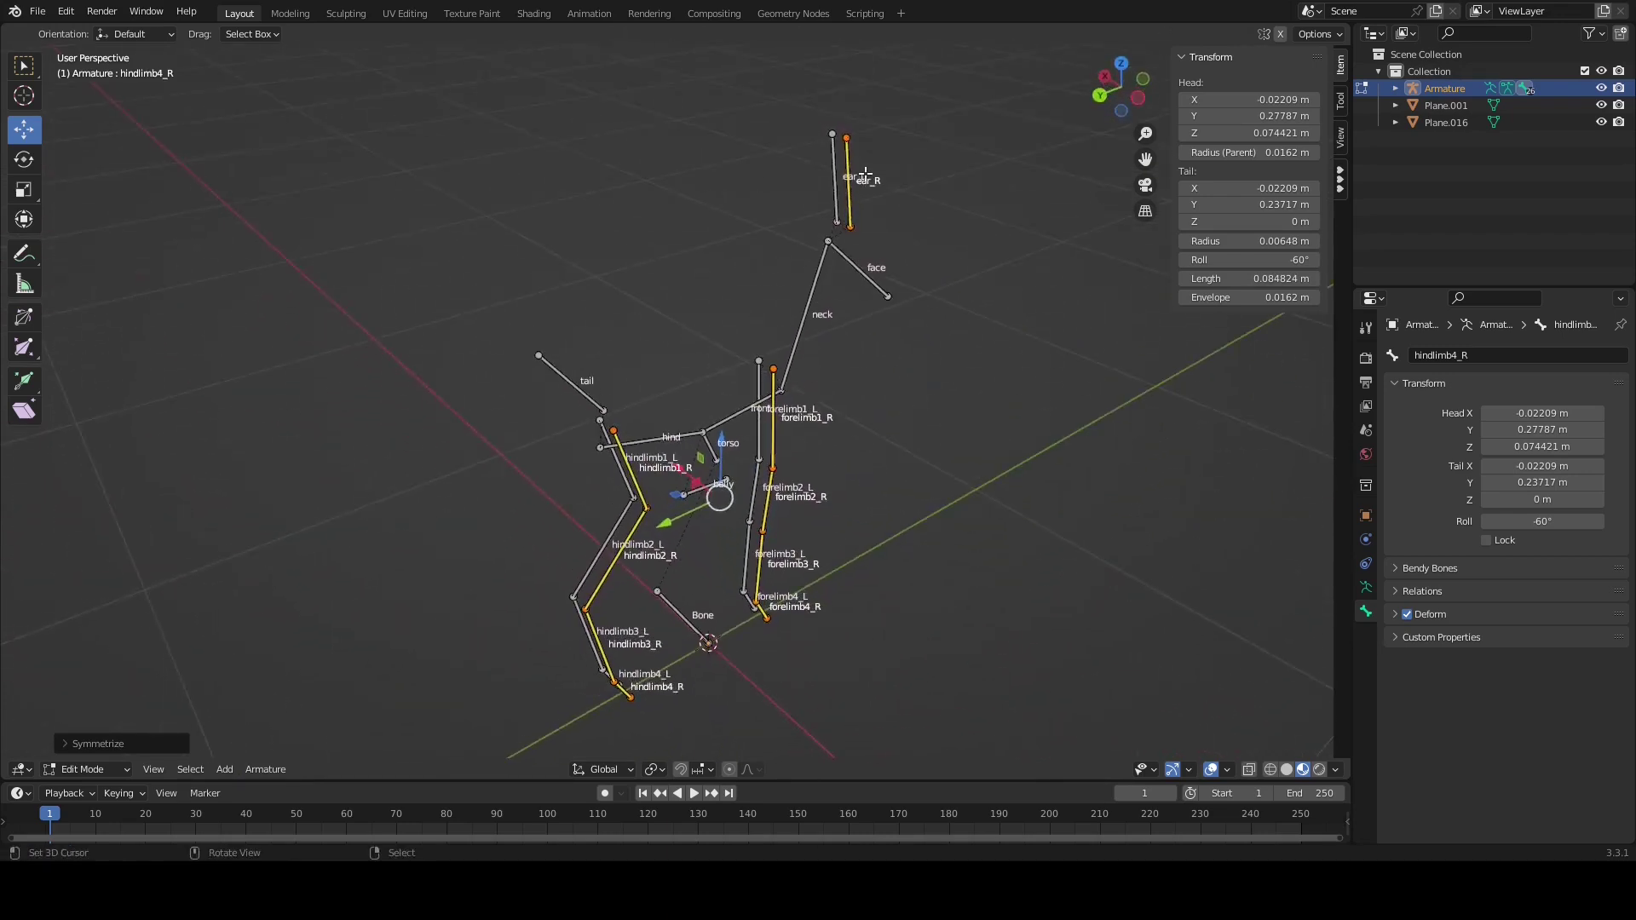
middle_click_drag(872, 333, 573, 285)
Return the armature to Object Mode and save the file
left_click(89, 768)
left_click(85, 752)
left_click(236, 611)
middle_click_drag(236, 611, 321, 518)
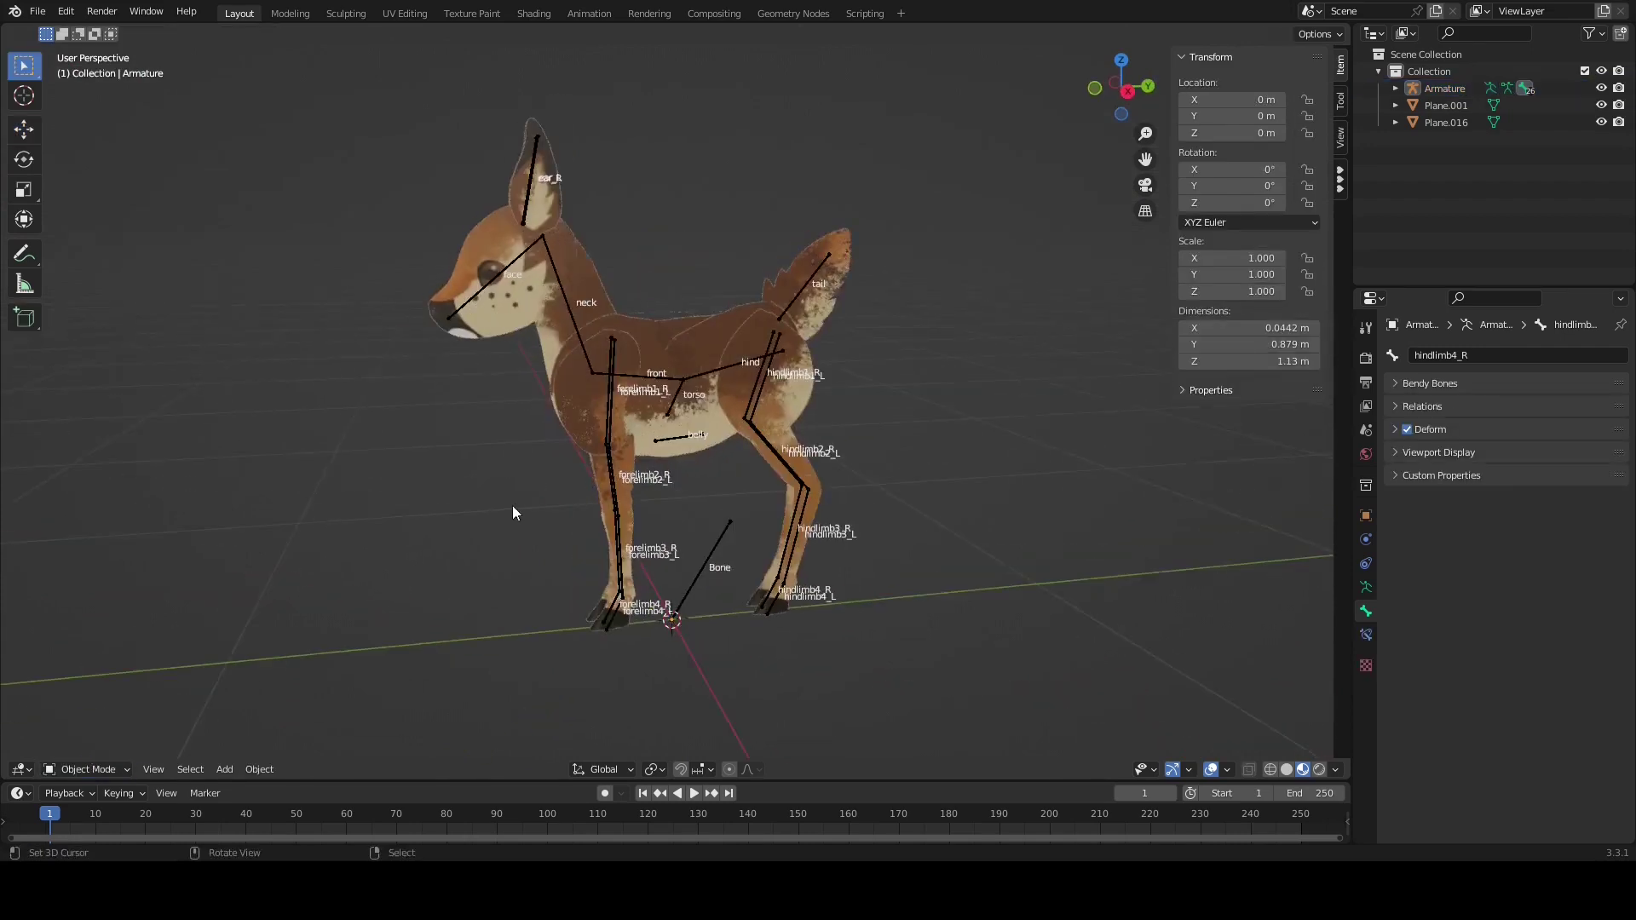
middle_click_drag(515, 504, 542, 509)
left_click(39, 7)
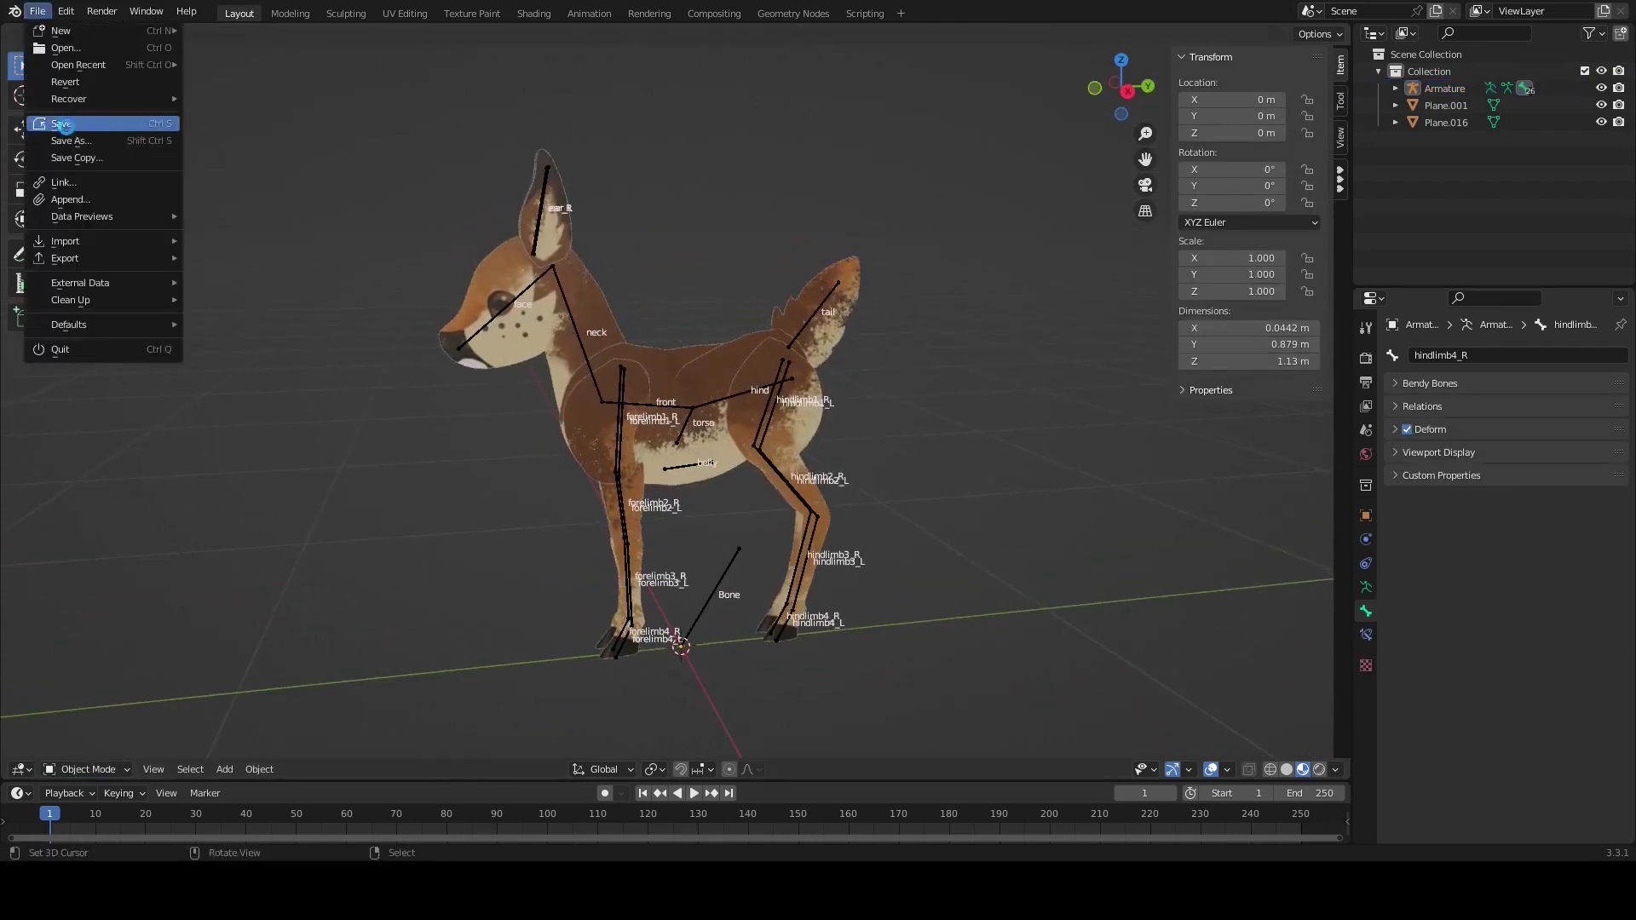
left_click(66, 126)
Join the limb-and-ear mesh with the body mesh into one object
left_click(612, 484)
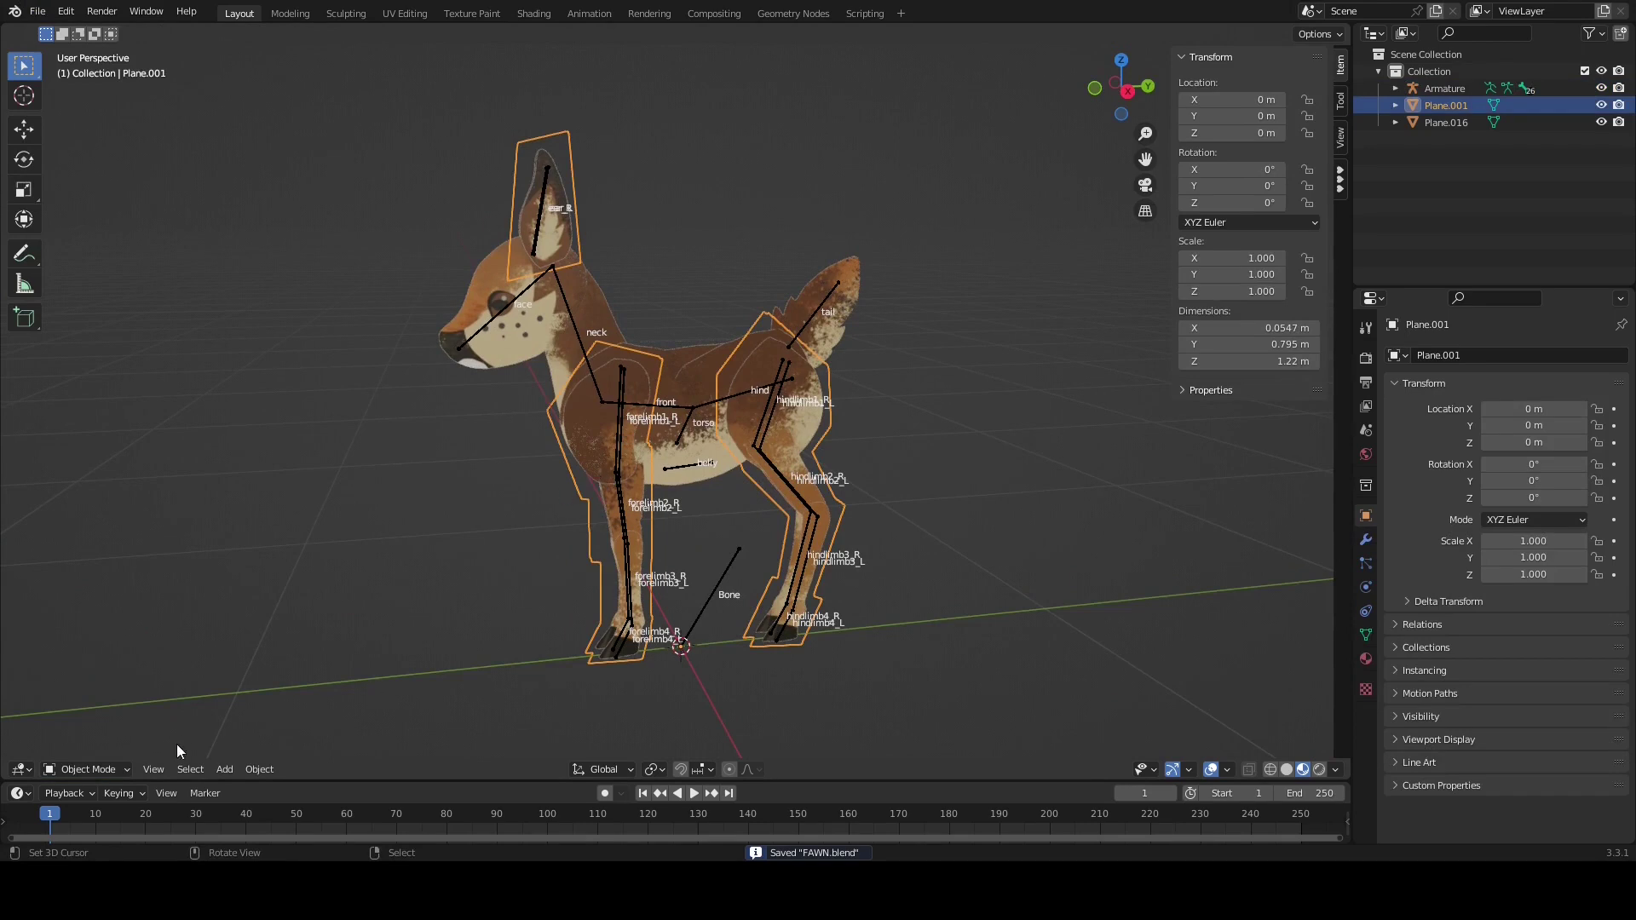
left_click(545, 372, "shift")
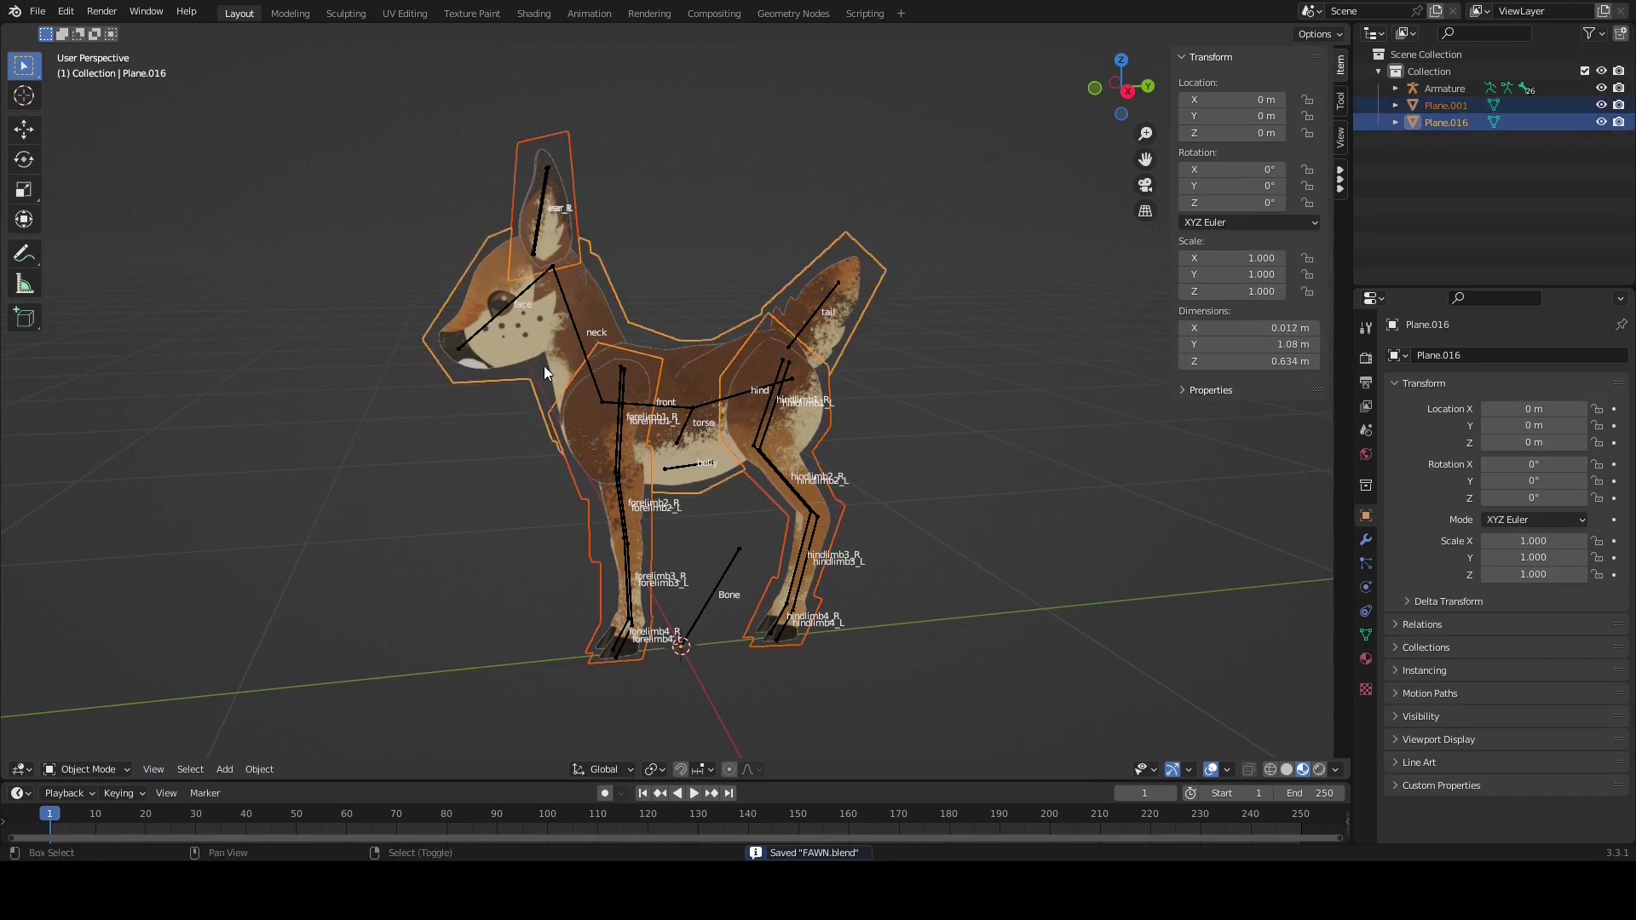
left_click(261, 769)
left_click(309, 607)
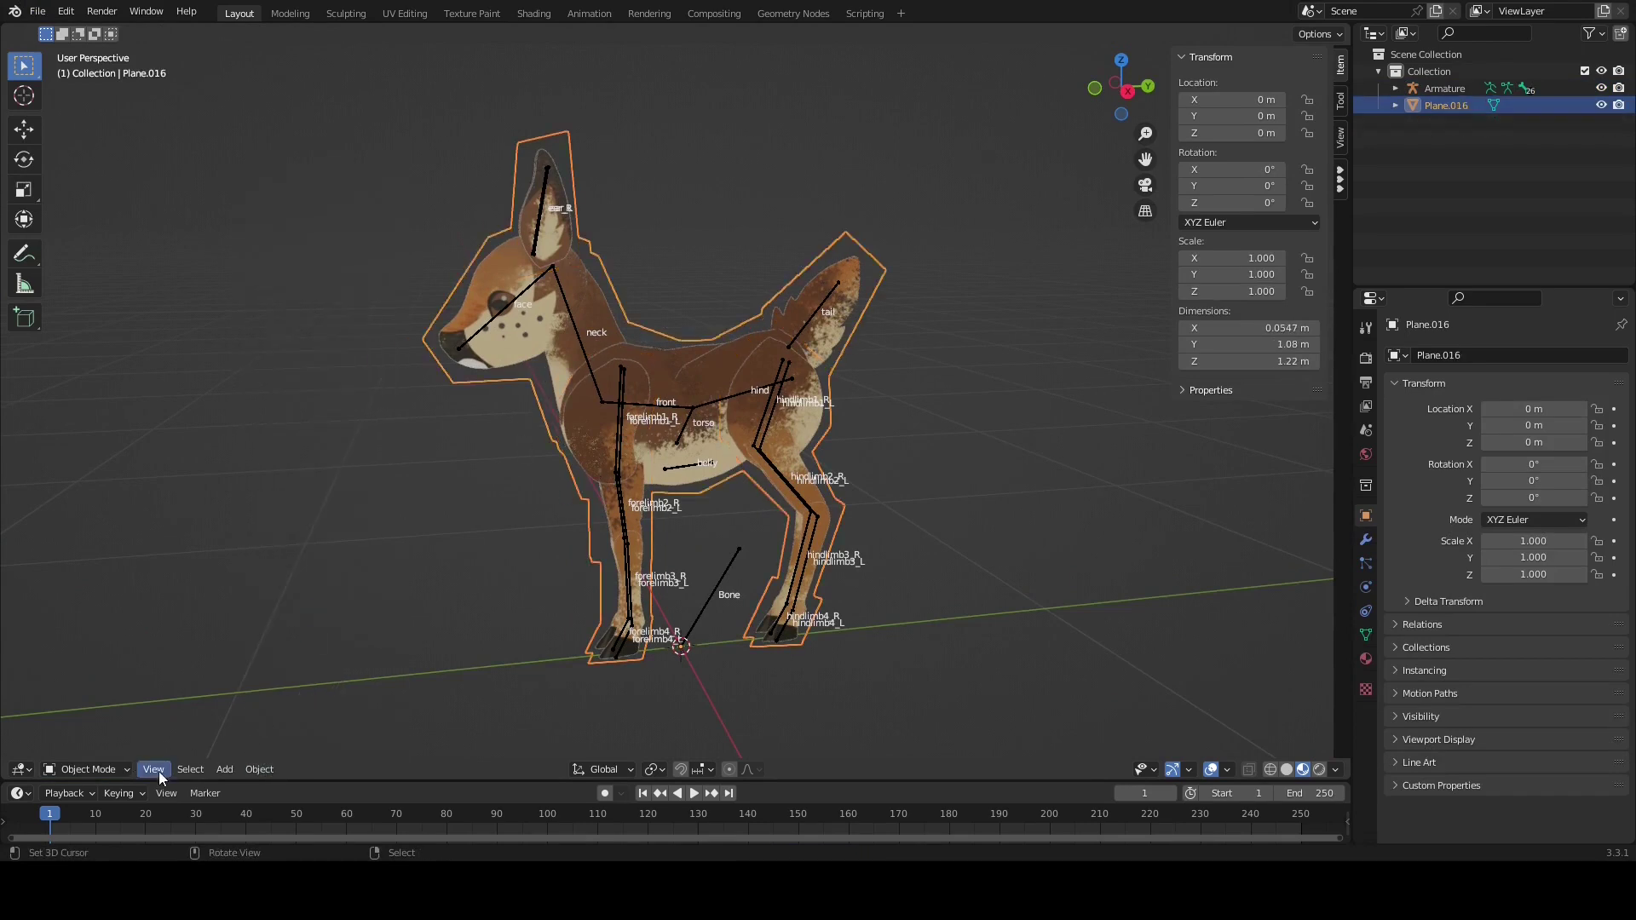
In the joined mesh's Edit Mode, select the head piece and add a vertex group named face
left_click(109, 769)
left_click(109, 731)
middle_click_drag(397, 549, 463, 541)
middle_click_drag(497, 293, 499, 347, "shift")
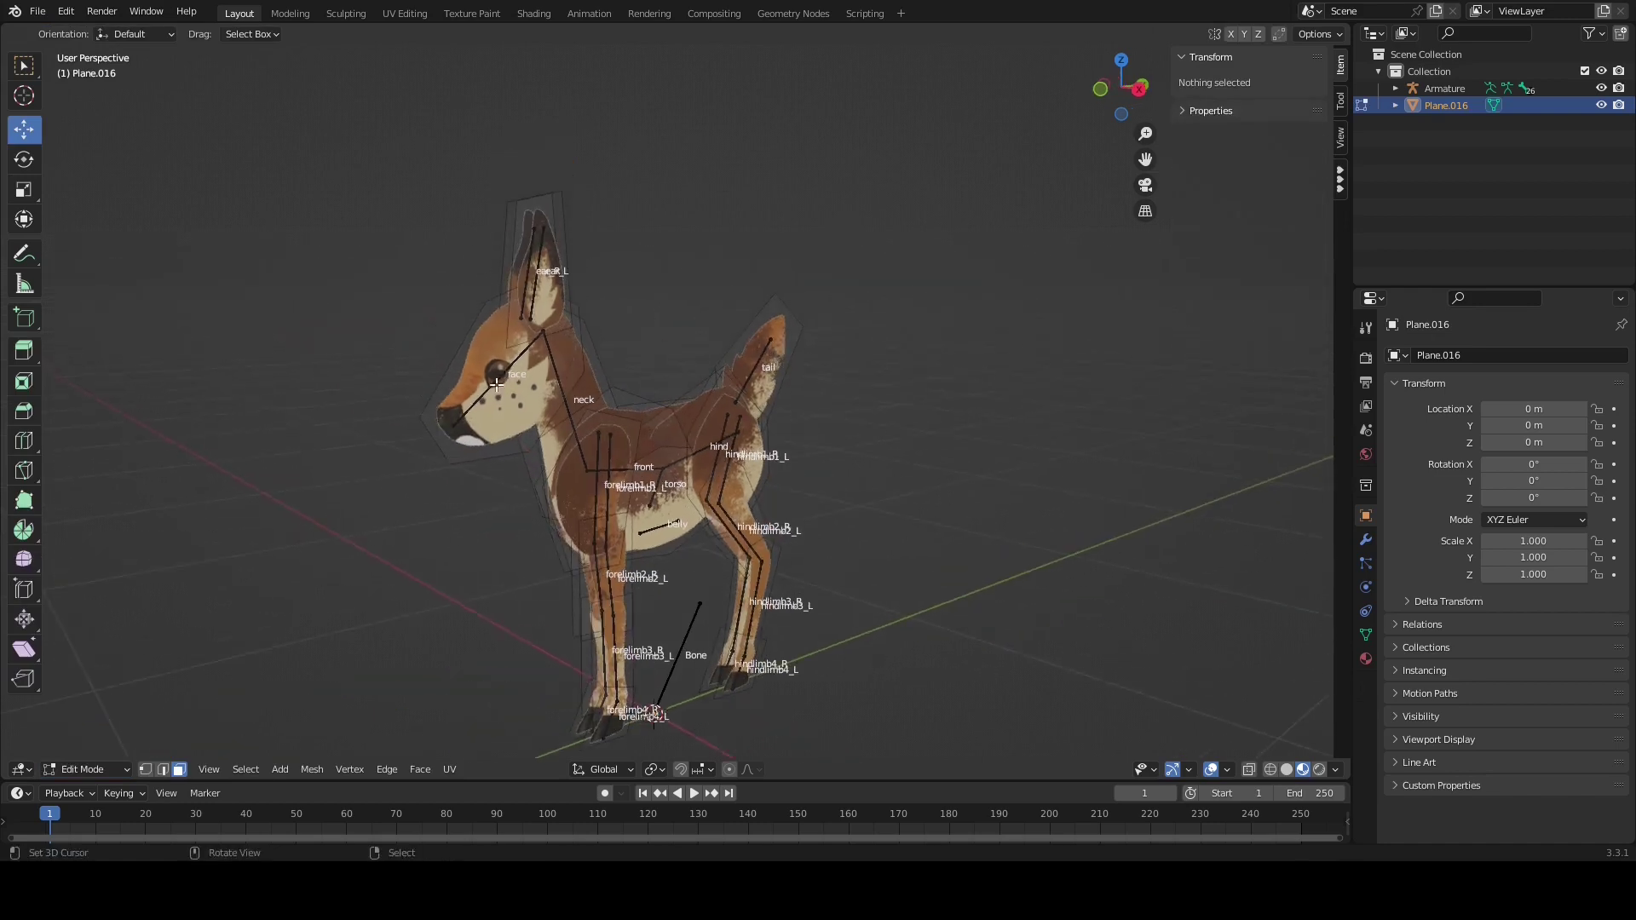
right_click(513, 365)
middle_click_drag(867, 509, 793, 515)
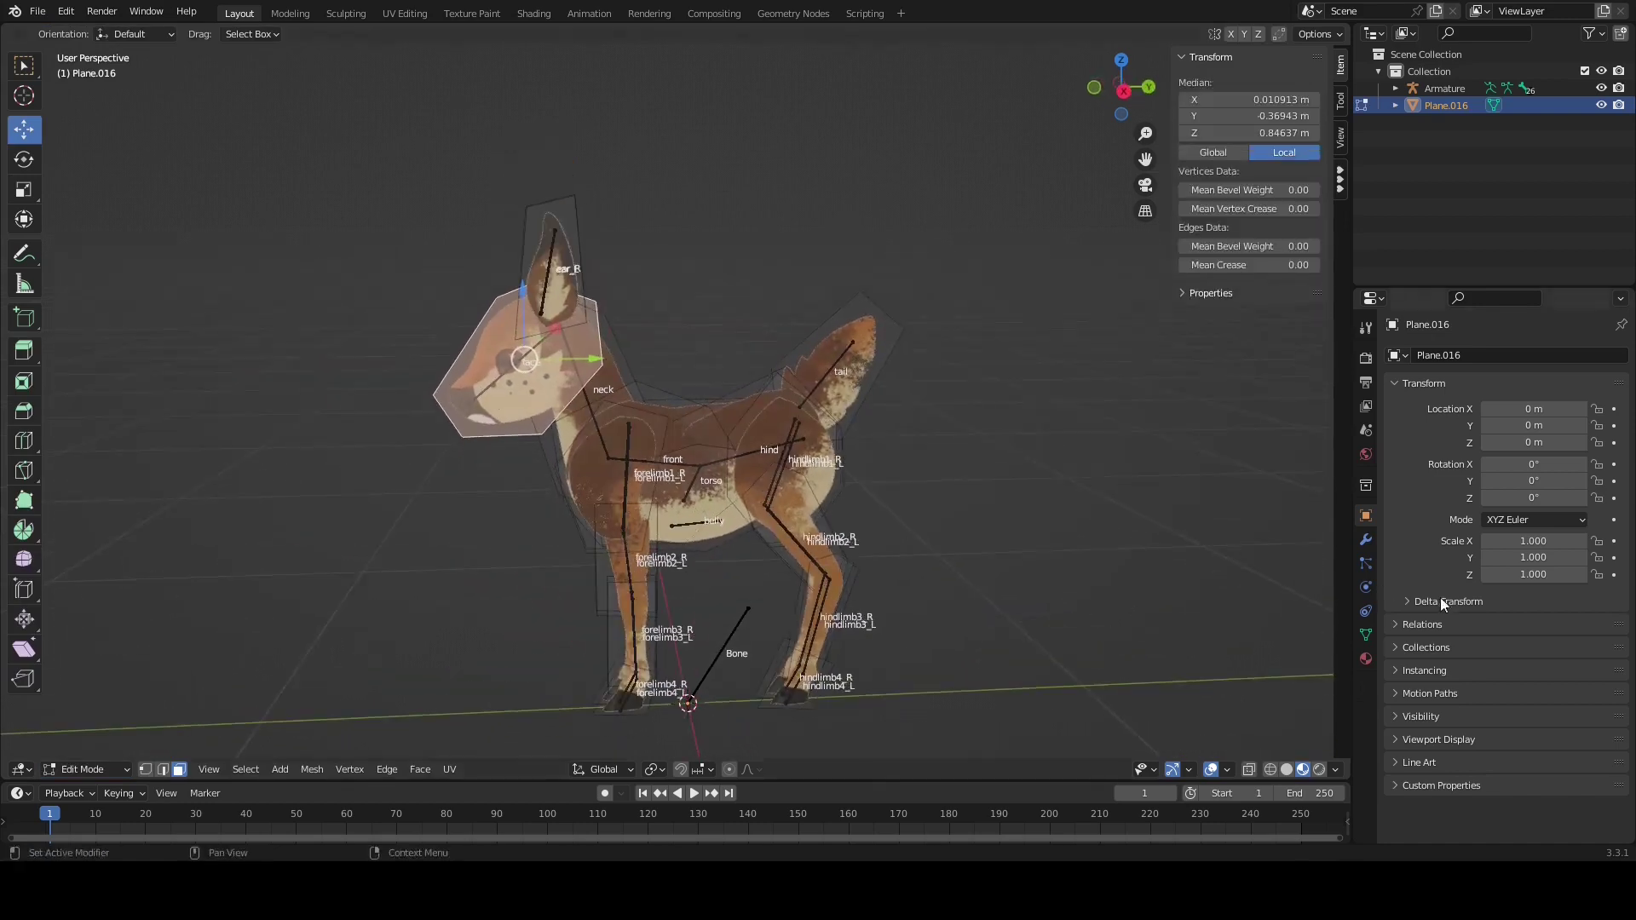
left_click(1367, 635)
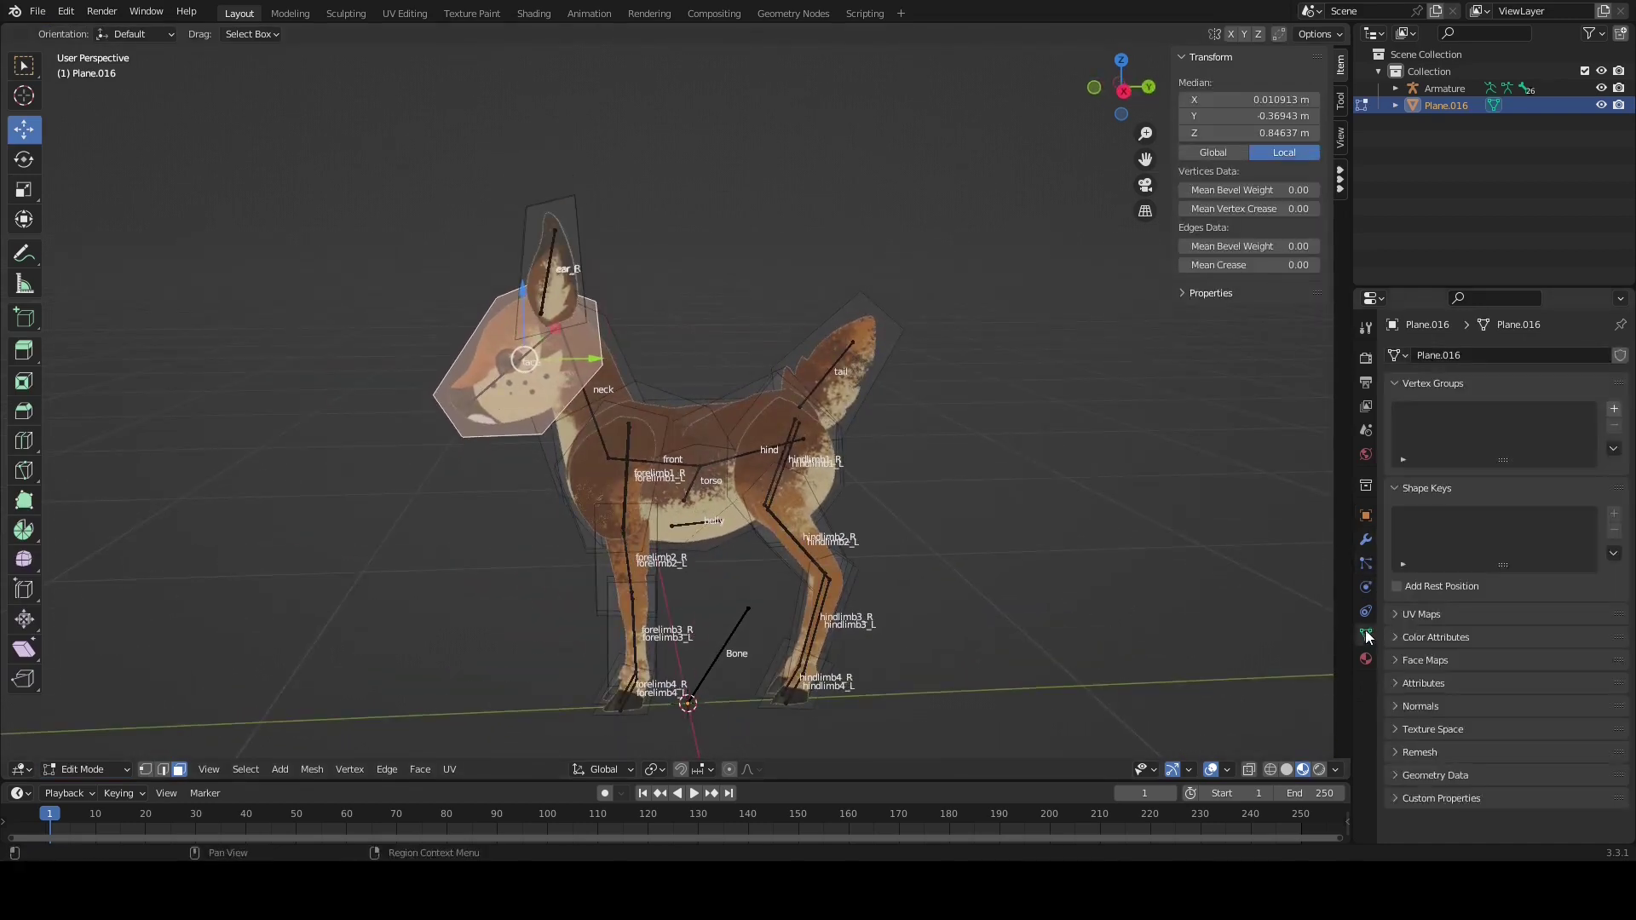
left_click(1614, 410)
double_click(1447, 414)
key("BackSpace")
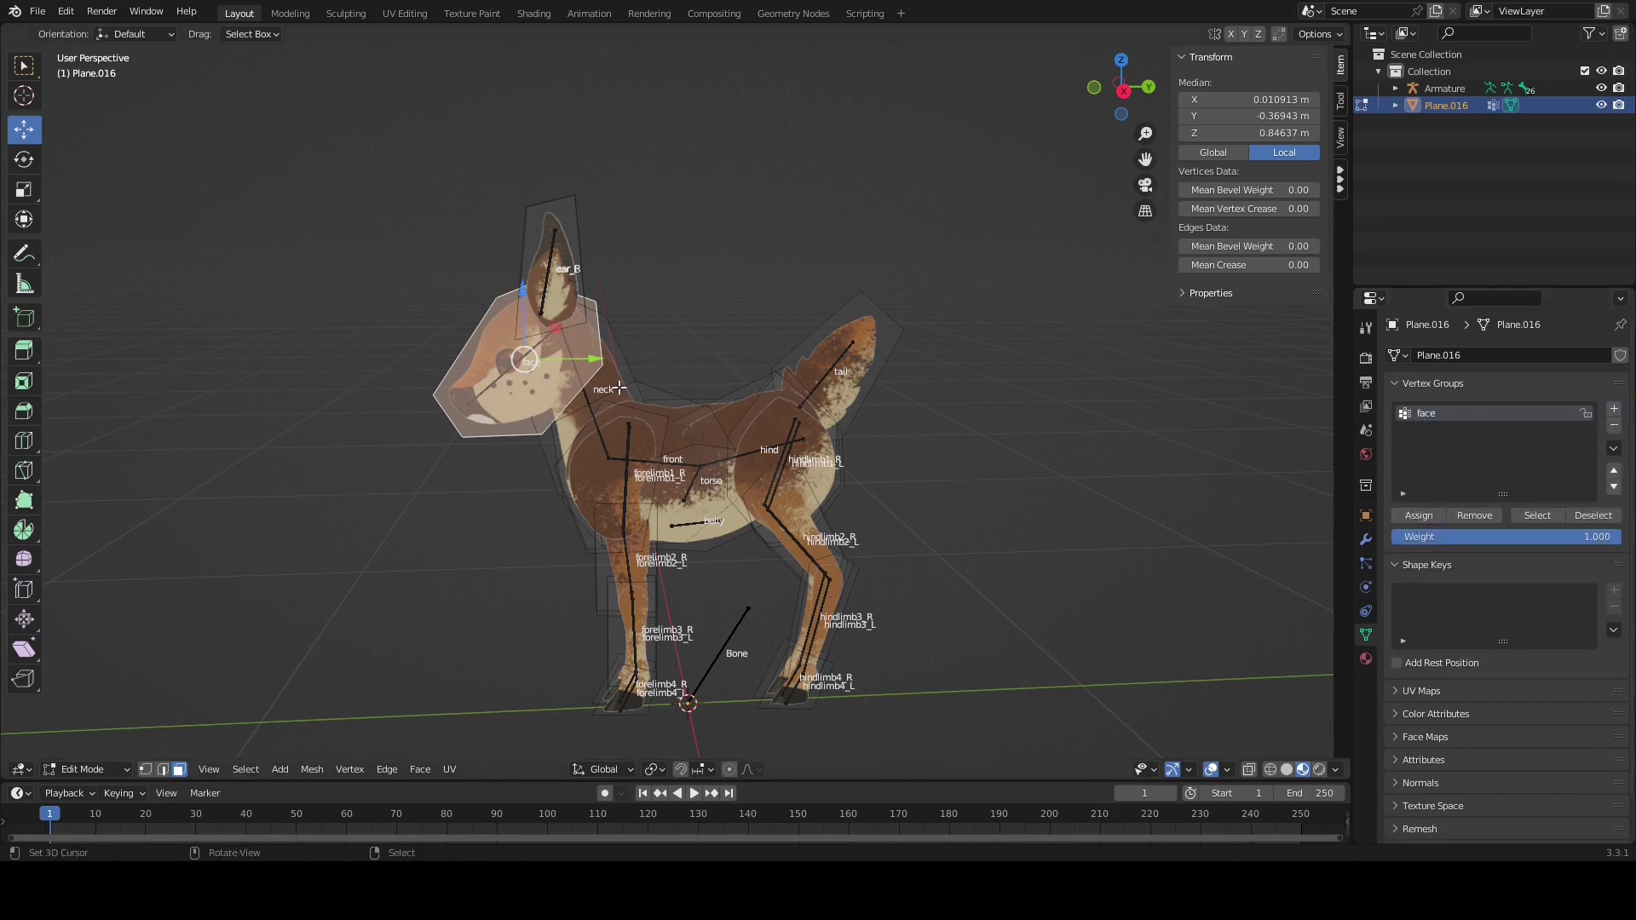
Add a vertex group named neck for the neck piece, and reselect the head piece with the face group active
left_click(604, 389)
left_click(1615, 410)
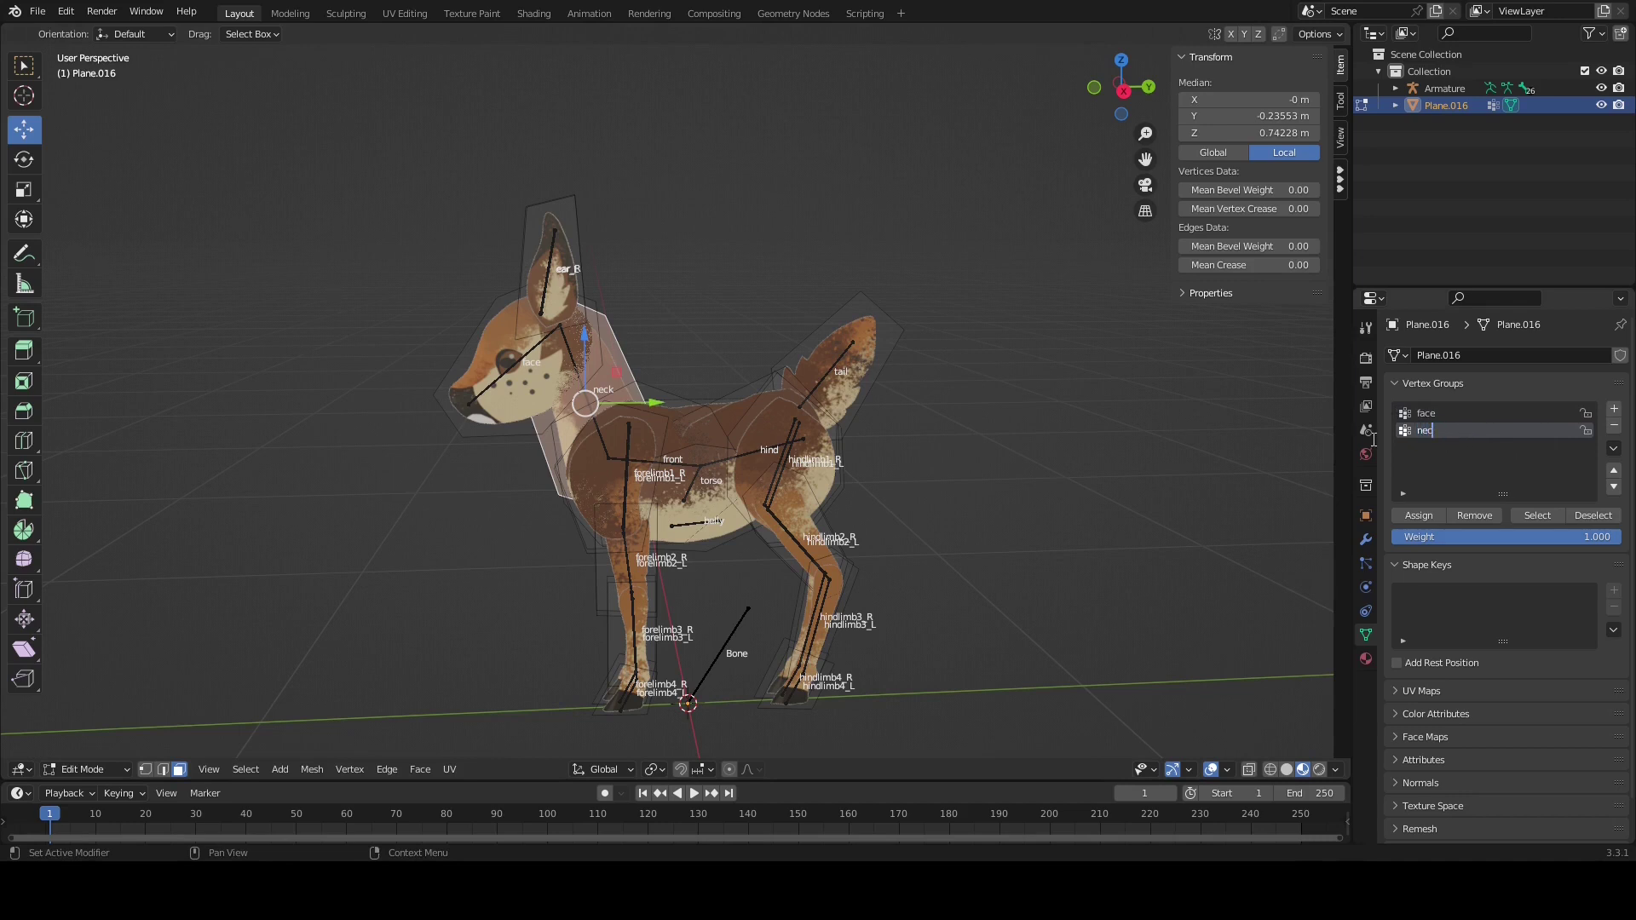
left_click(495, 328)
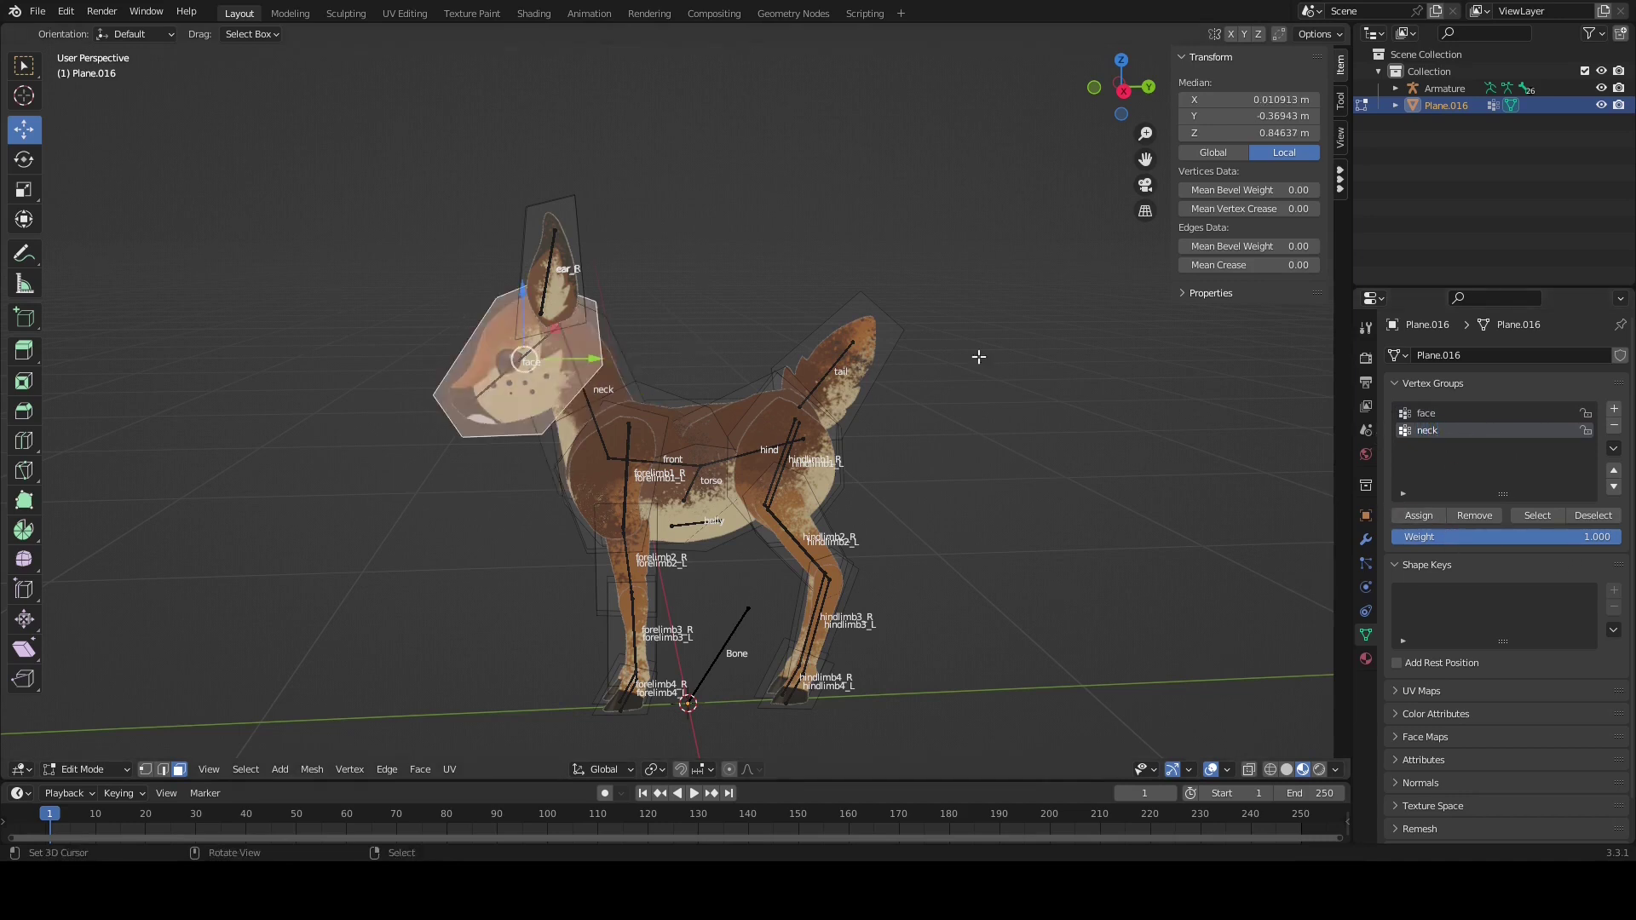
left_click(1436, 414)
Add two more vertex groups named after the ear bones, ear_L and ear_R
left_click(1614, 409)
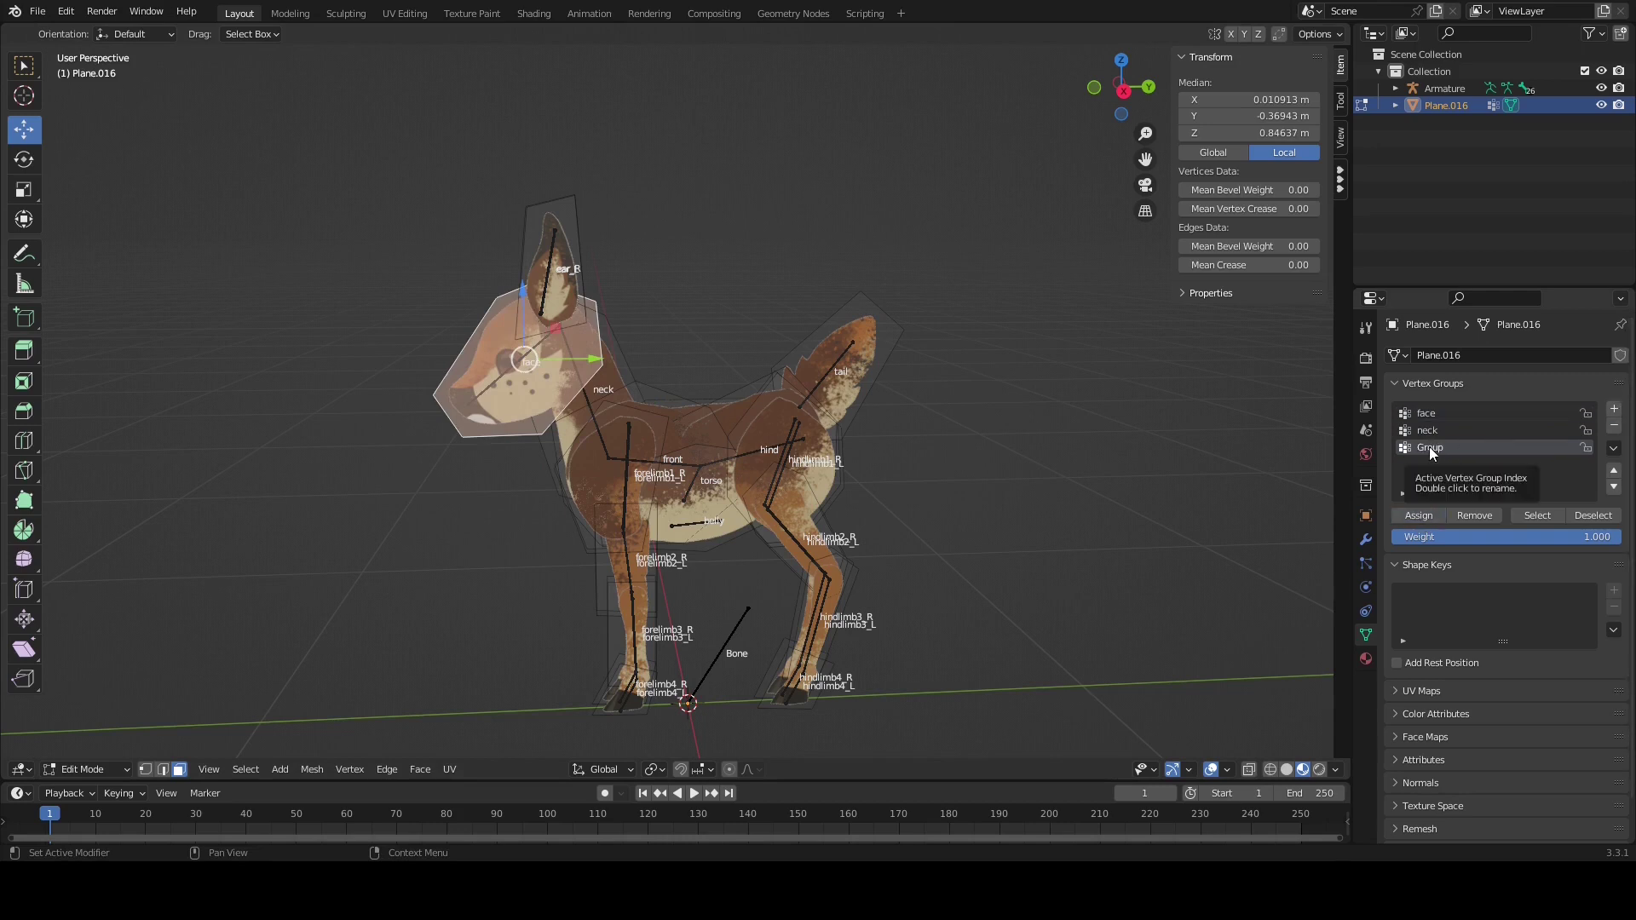
double_click(1432, 449)
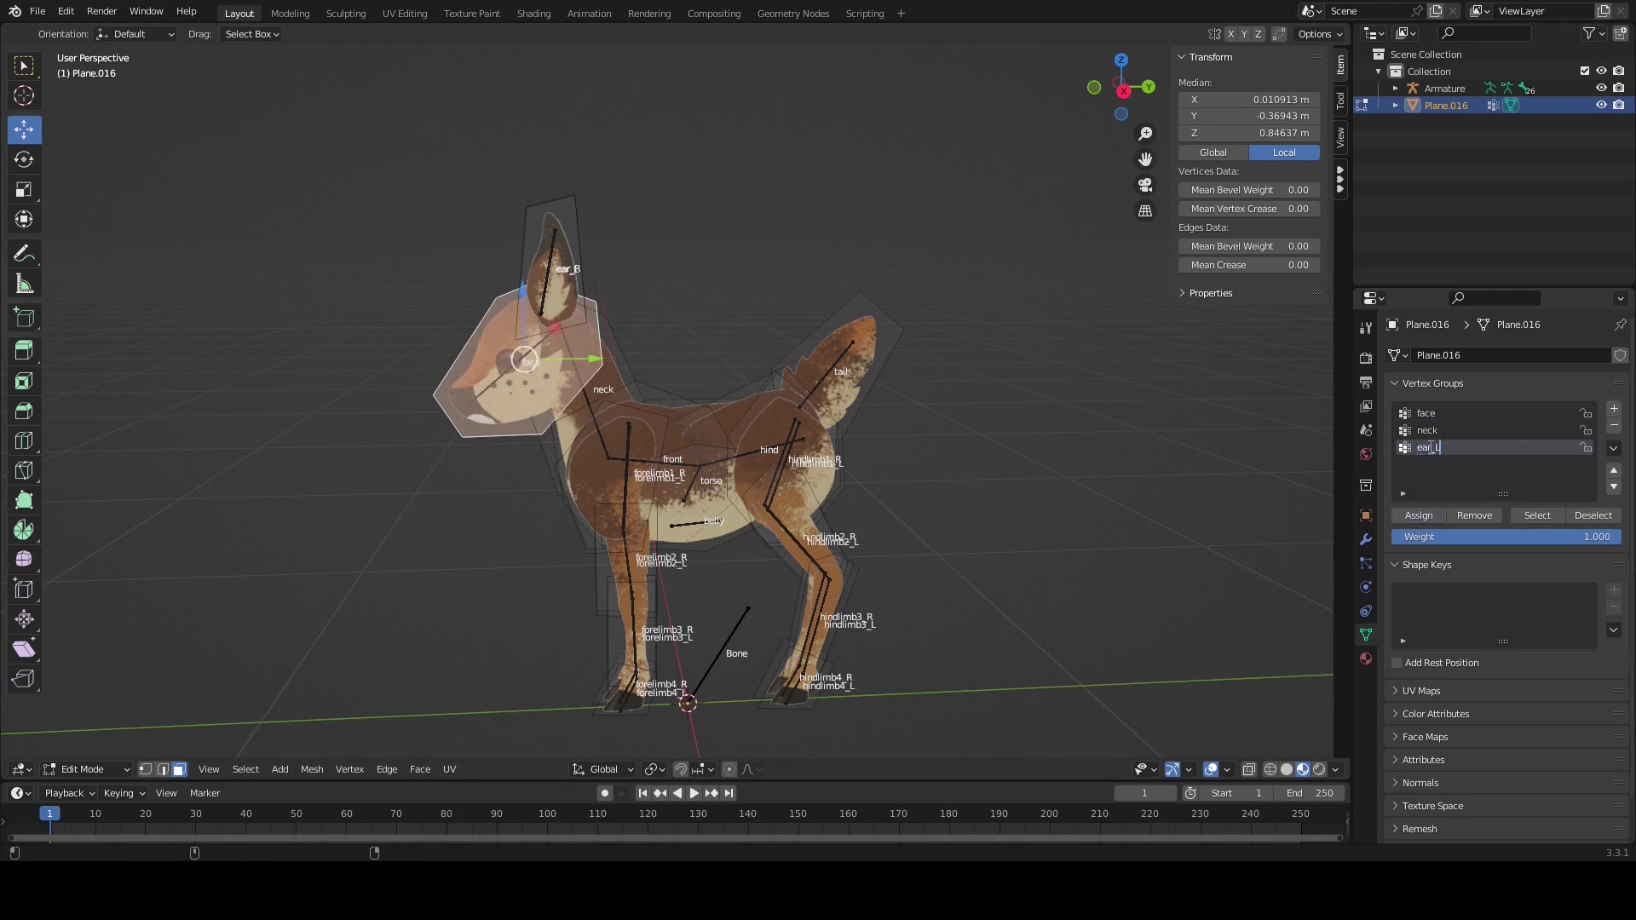
key("Return")
left_click(1614, 409)
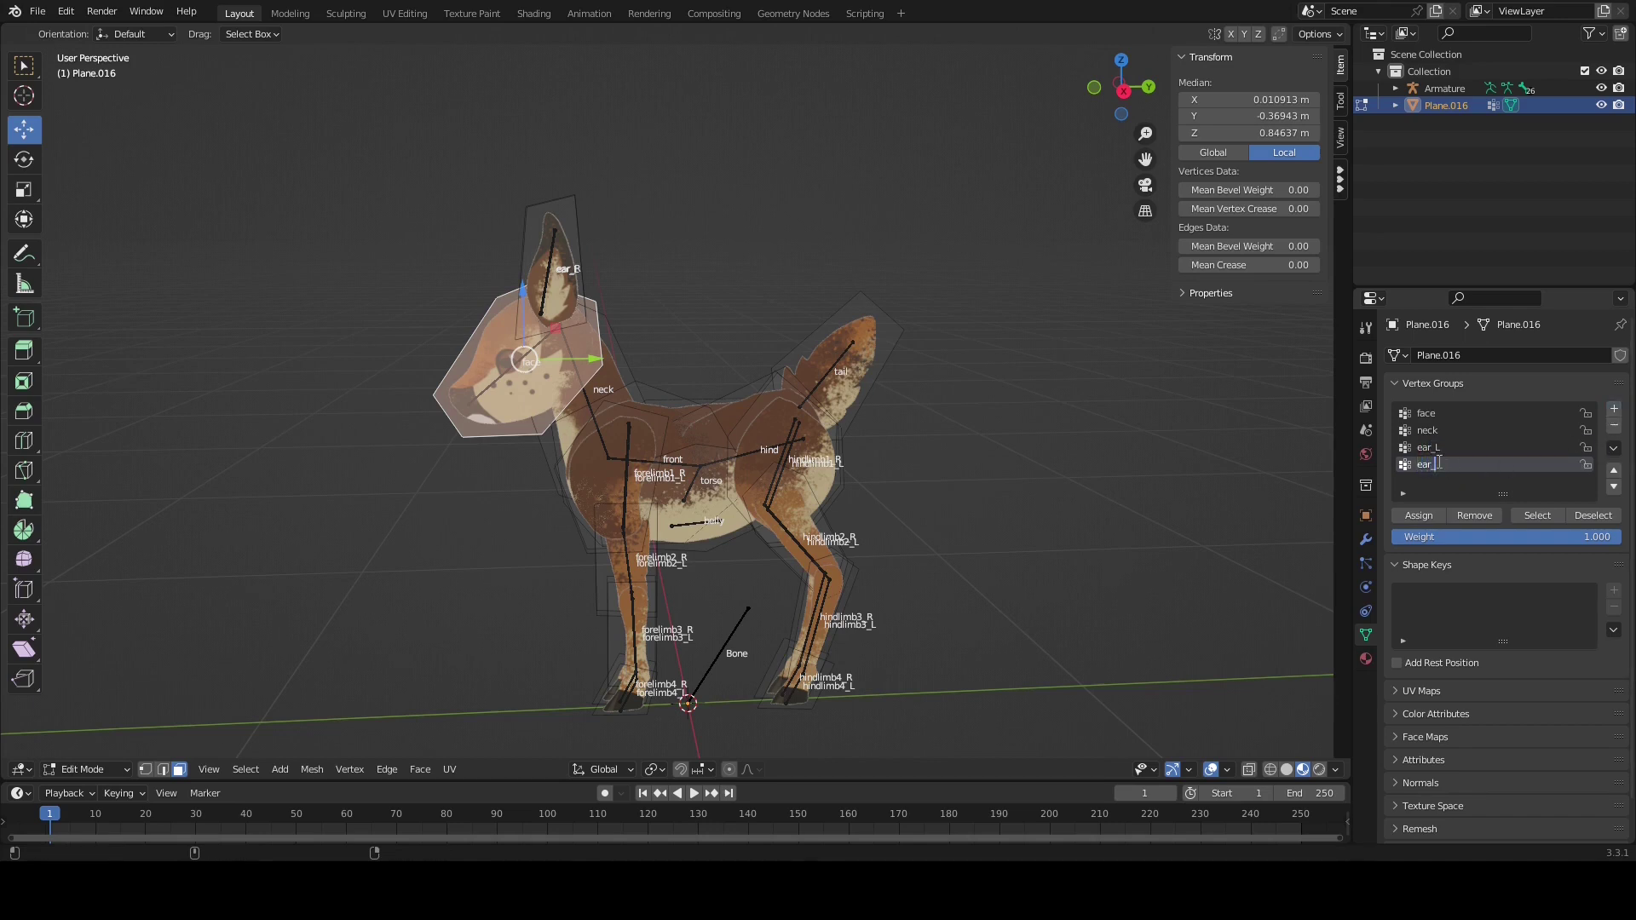
Assign the right hind-leg pieces, from lower leg up to thigh, to vertex groups hindlimb3_R, hindlimb2_R and hindlimb1_R
middle_click_drag(504, 279, 588, 288)
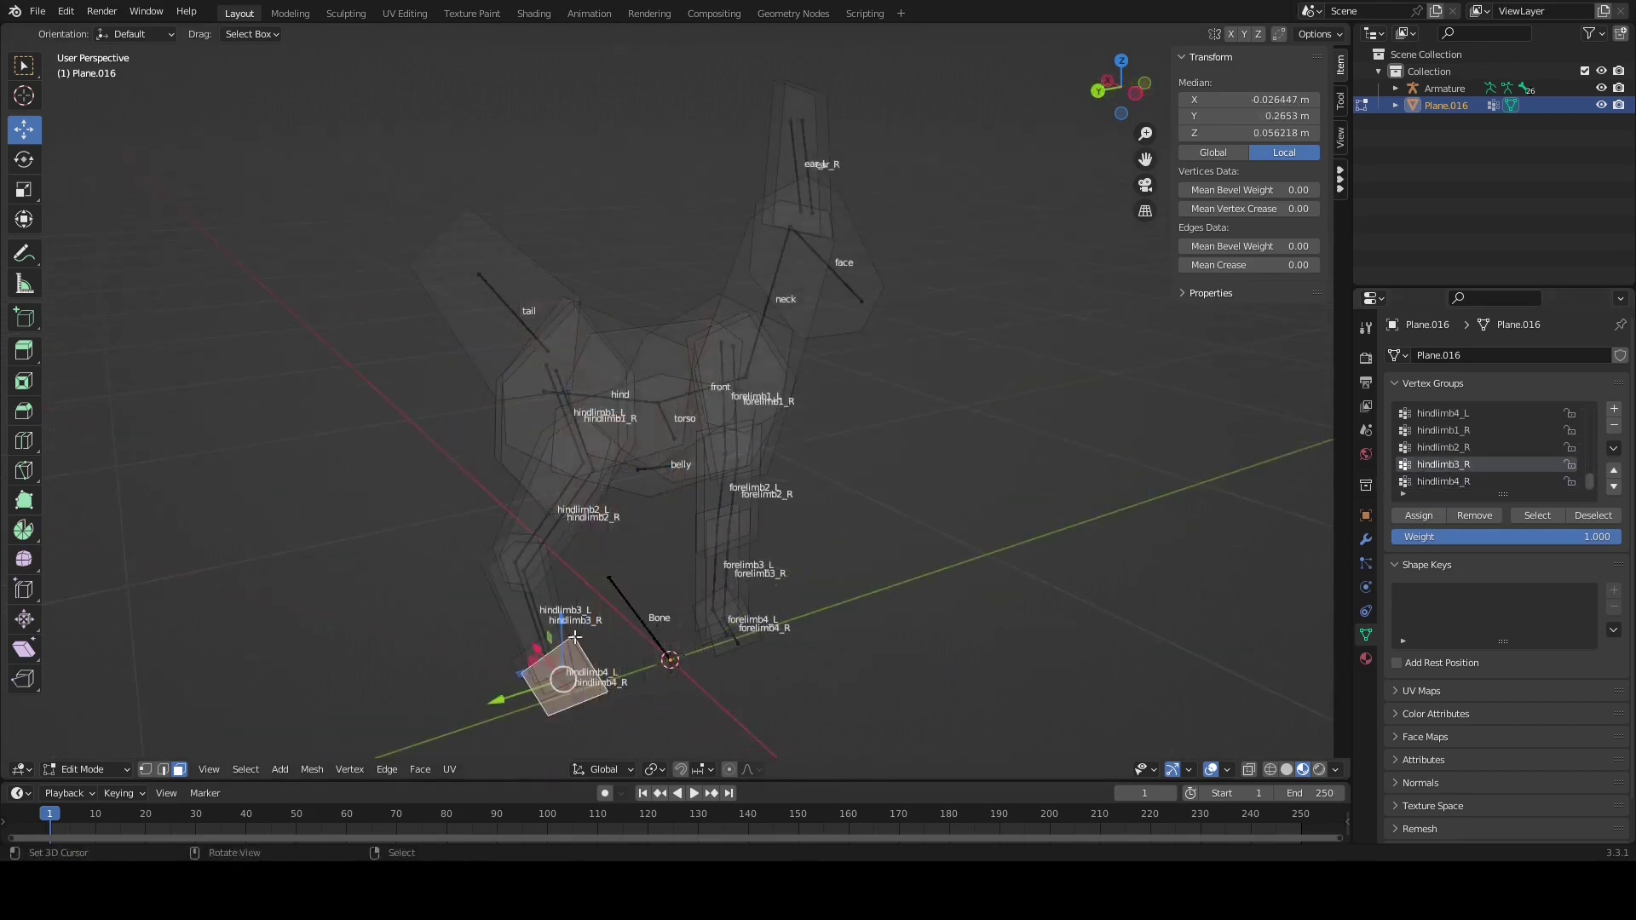
left_click(566, 629)
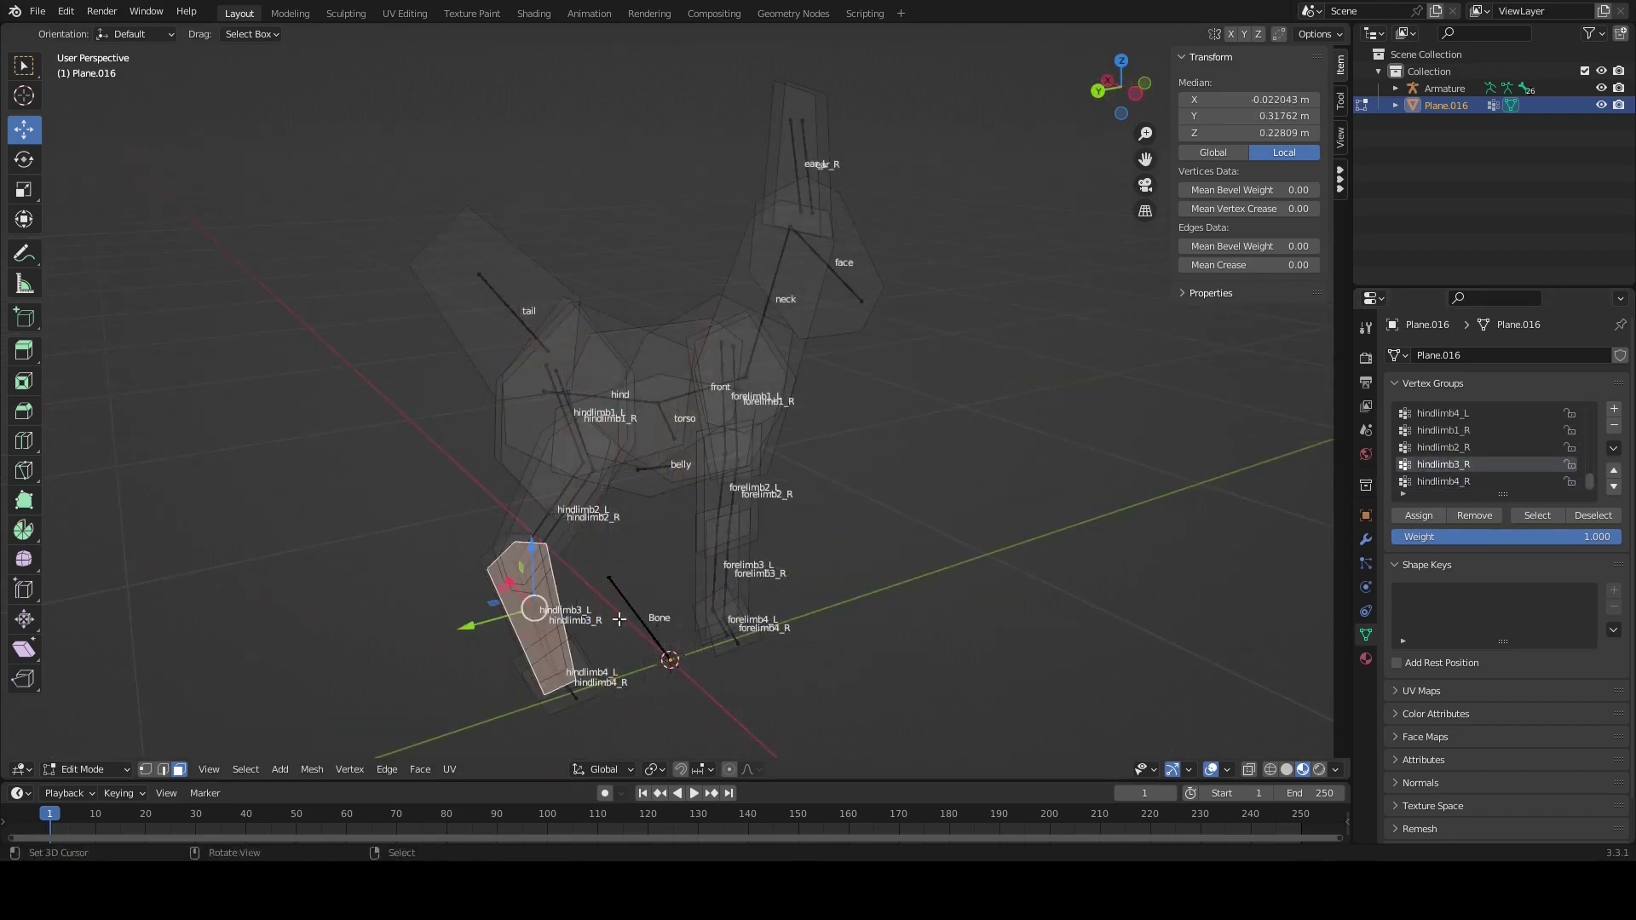
left_click(1431, 450)
left_click(542, 547)
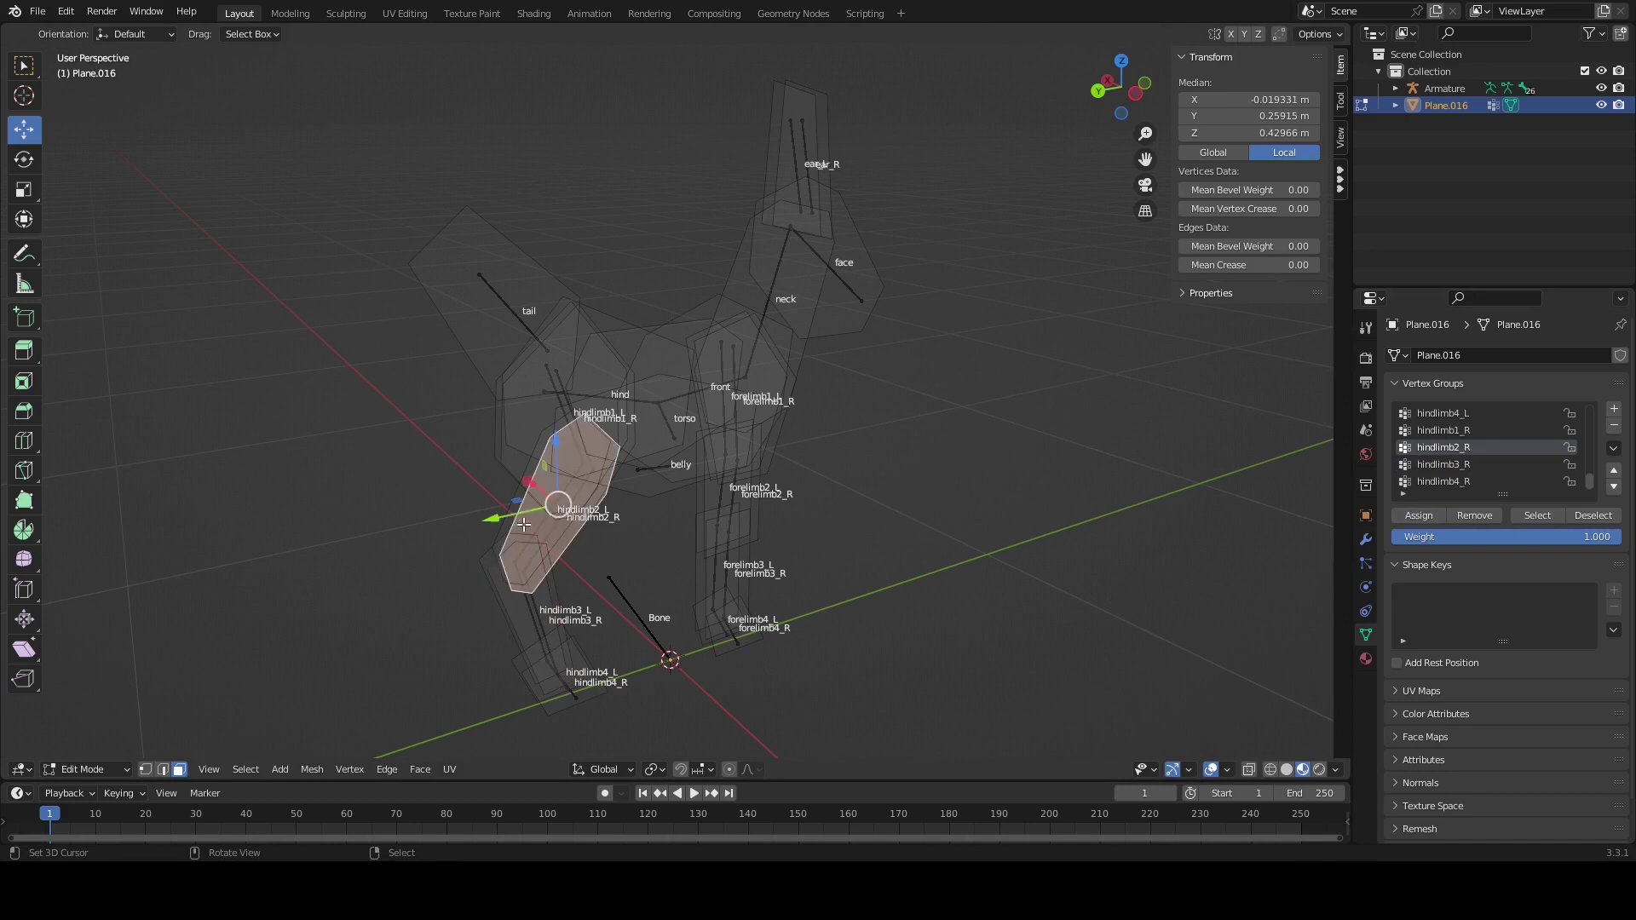
left_click(1431, 430)
left_click(534, 418)
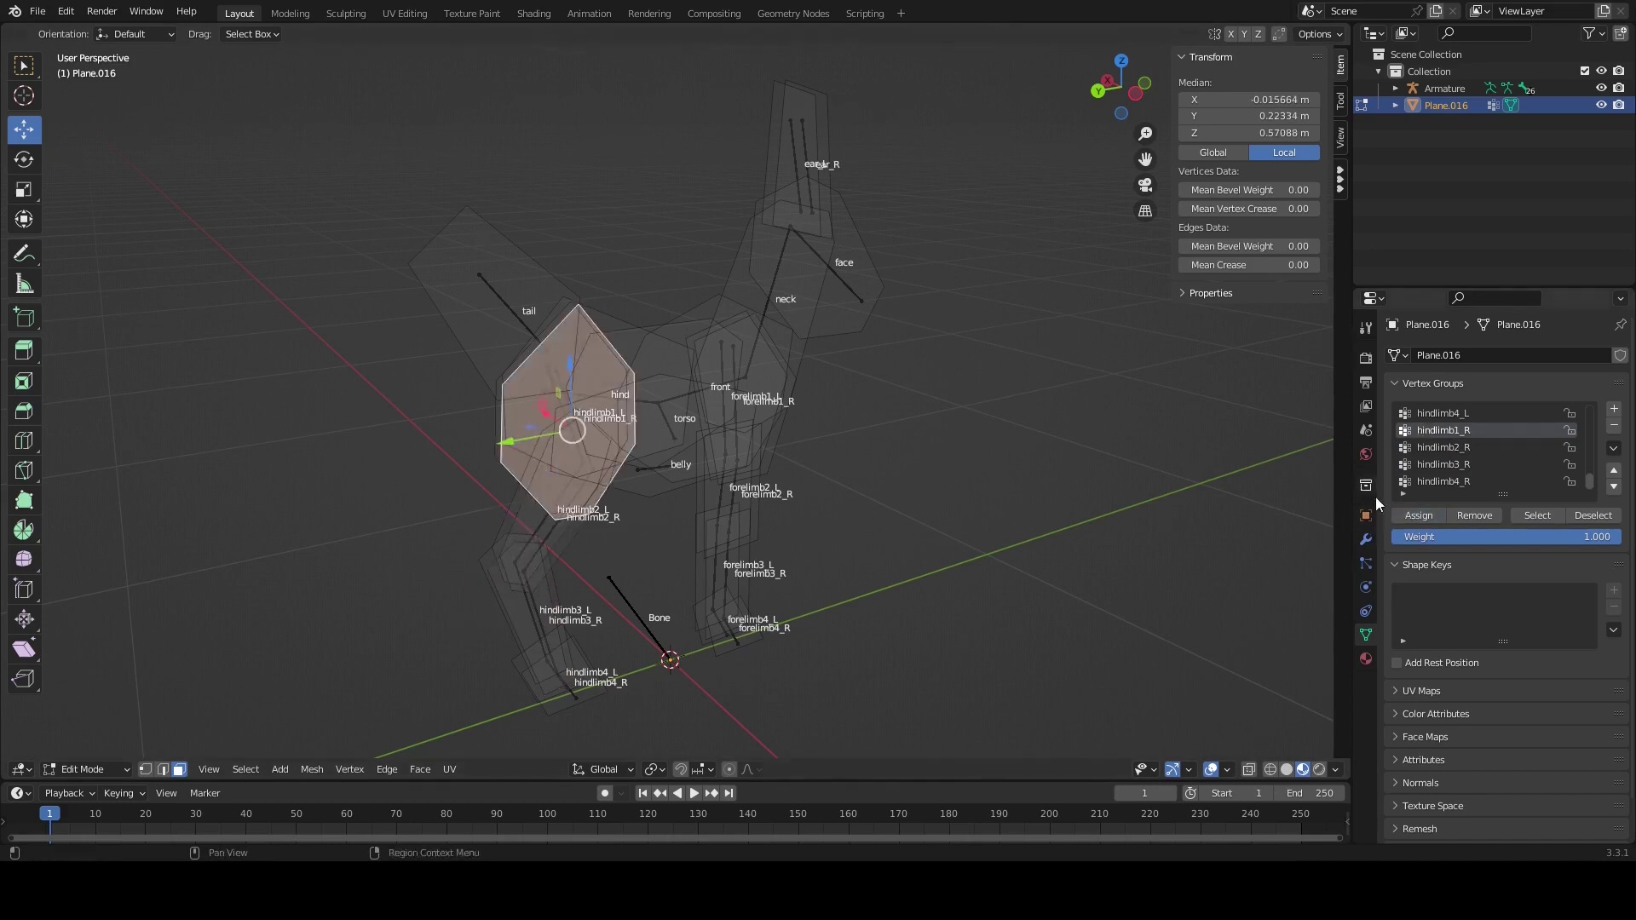
Return to Object Mode in side view and add an Armature modifier to the fawn mesh with Armature as its object
key("KP_1")
key("KP_3")
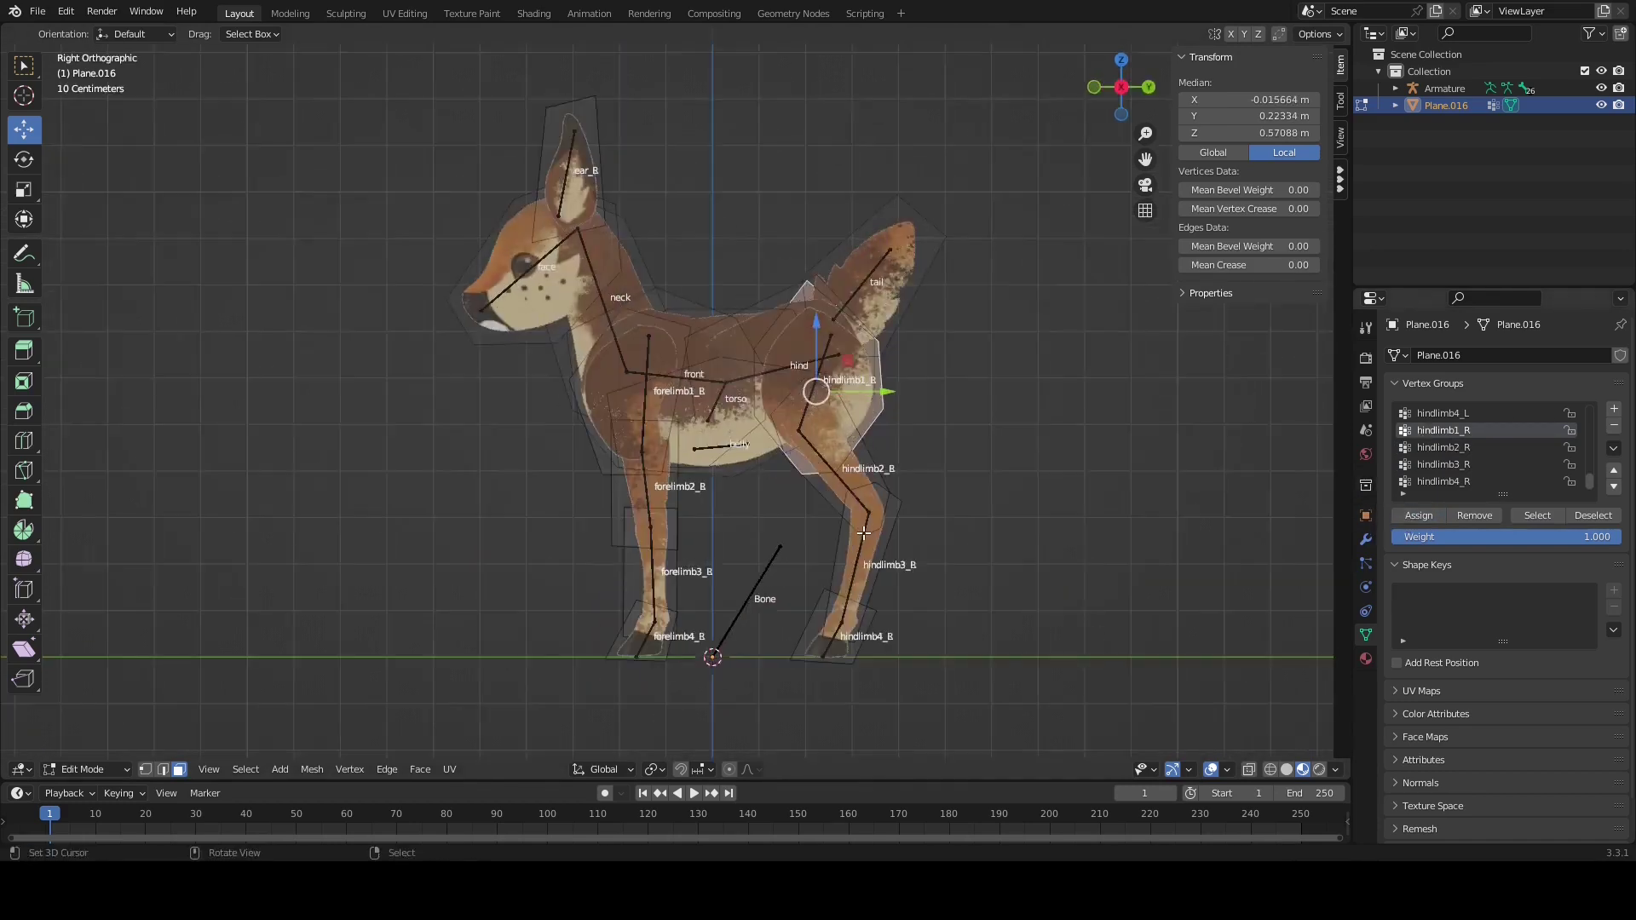
left_click(111, 770)
left_click(93, 755)
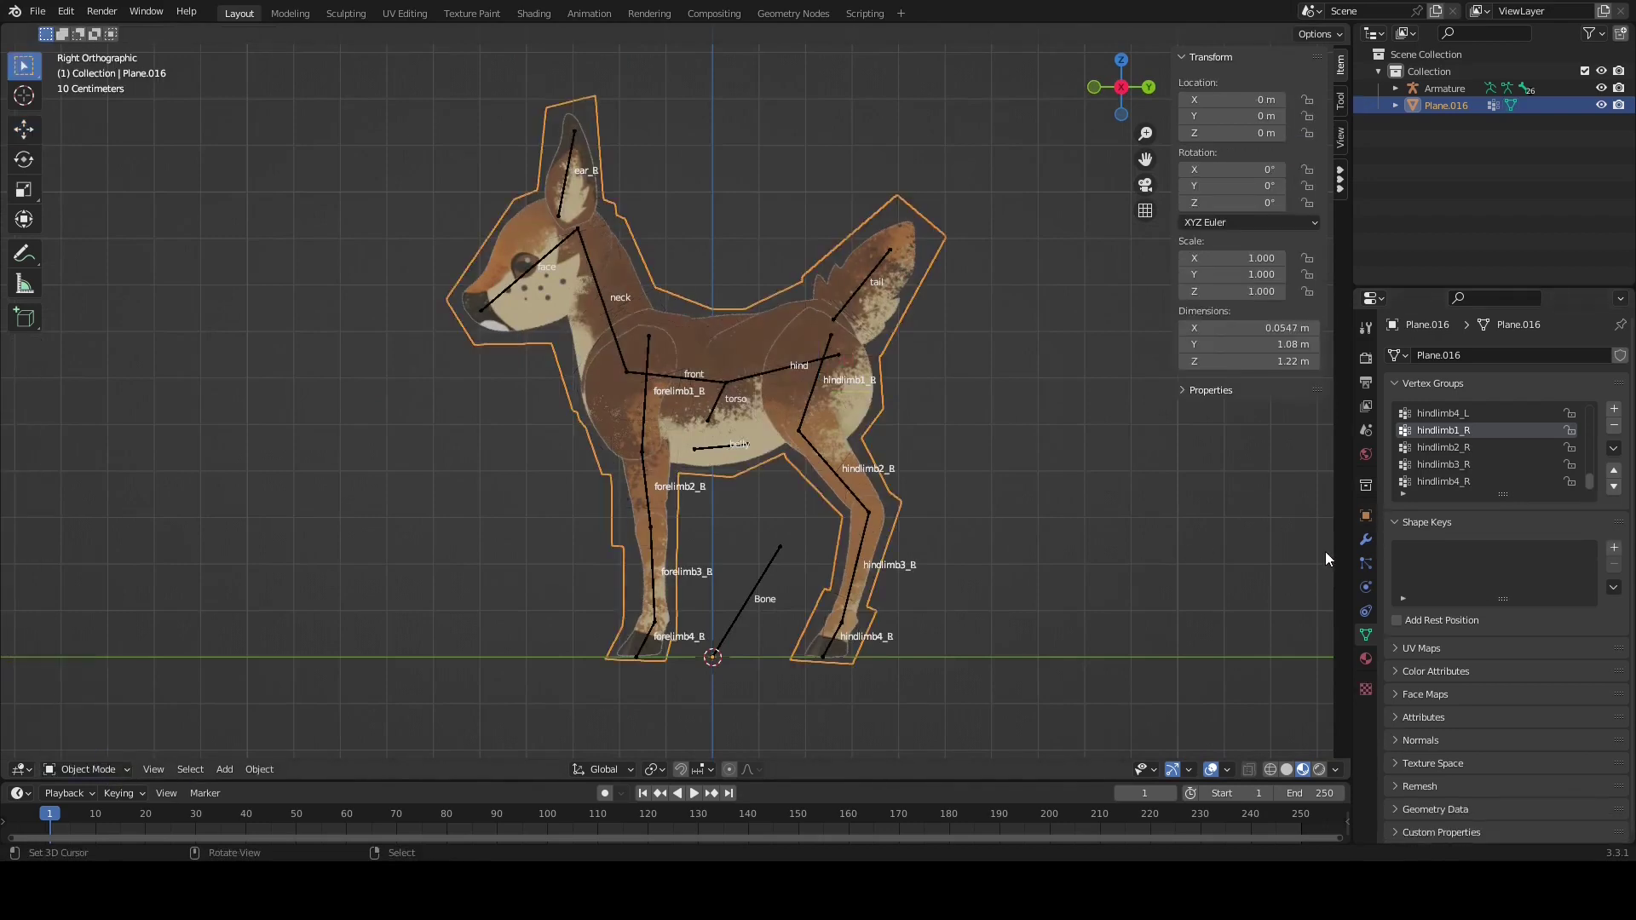
left_click(1367, 541)
left_click(1512, 356)
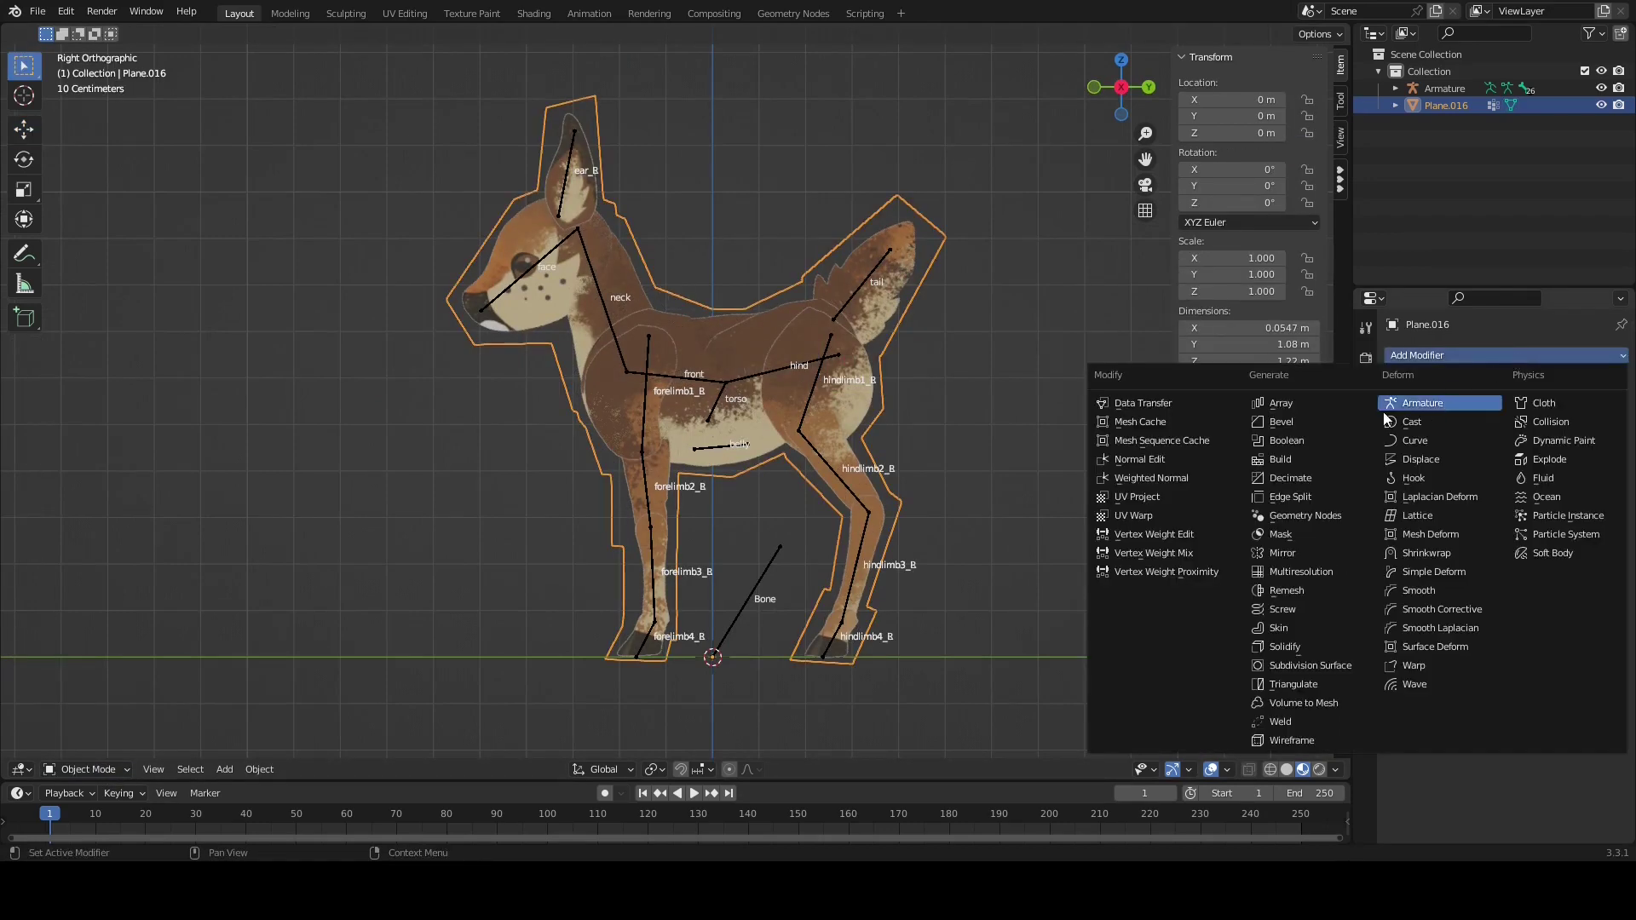
left_click(1413, 402)
left_click(1505, 410)
left_click(1486, 438)
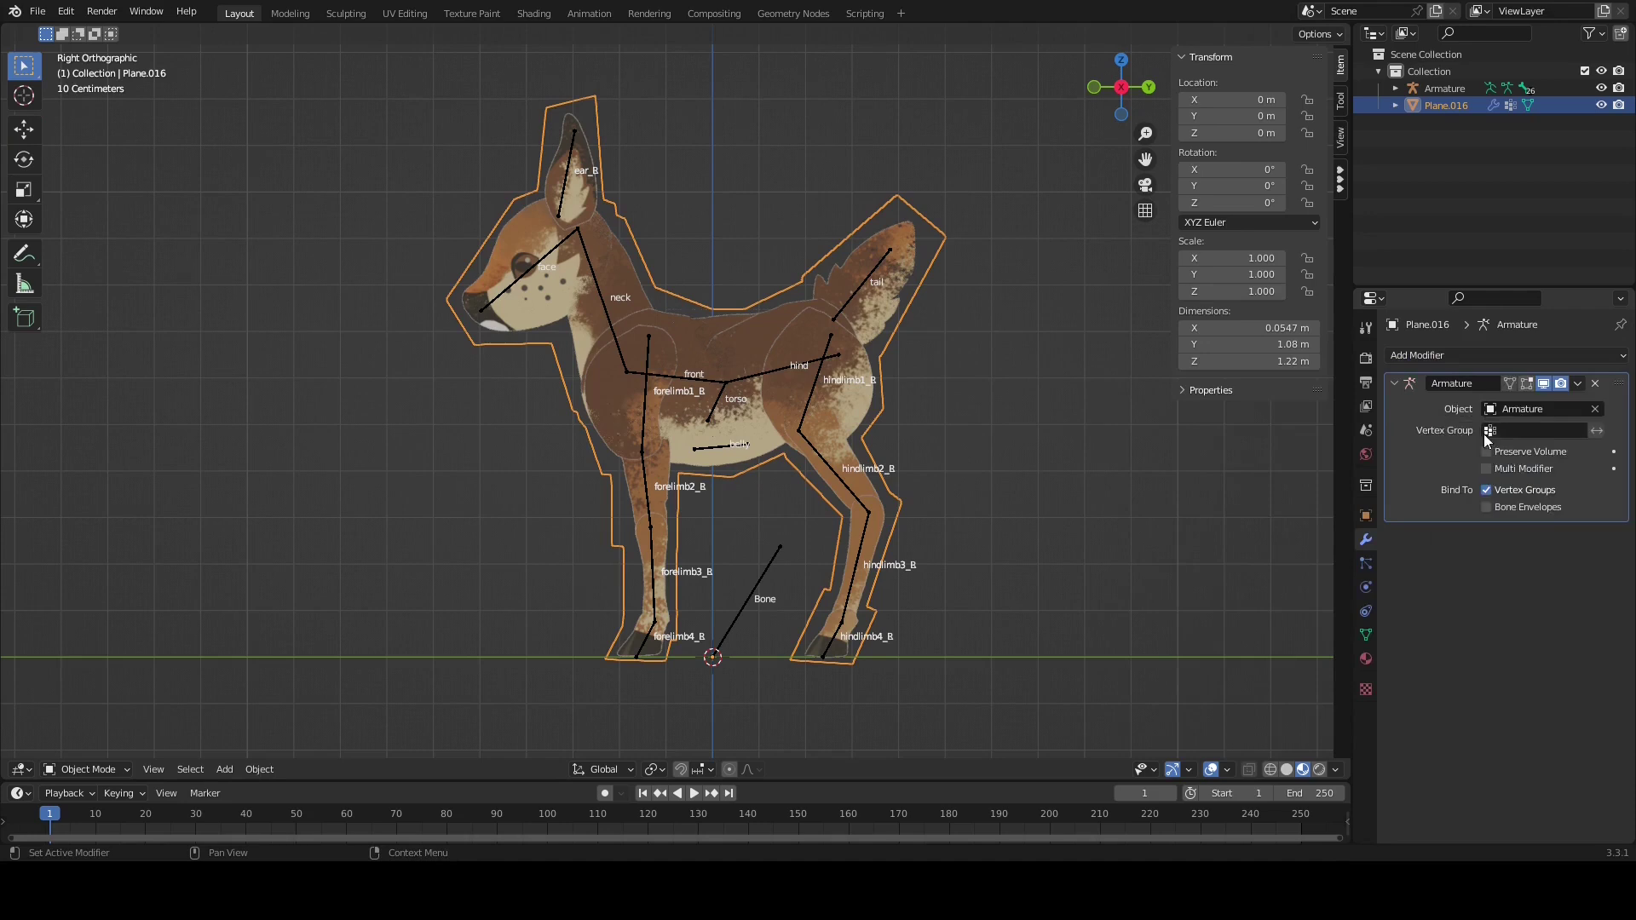
Put the armature in Pose Mode and rotate the forelimb1_L bone to swing the left foreleg forward
left_click(641, 438)
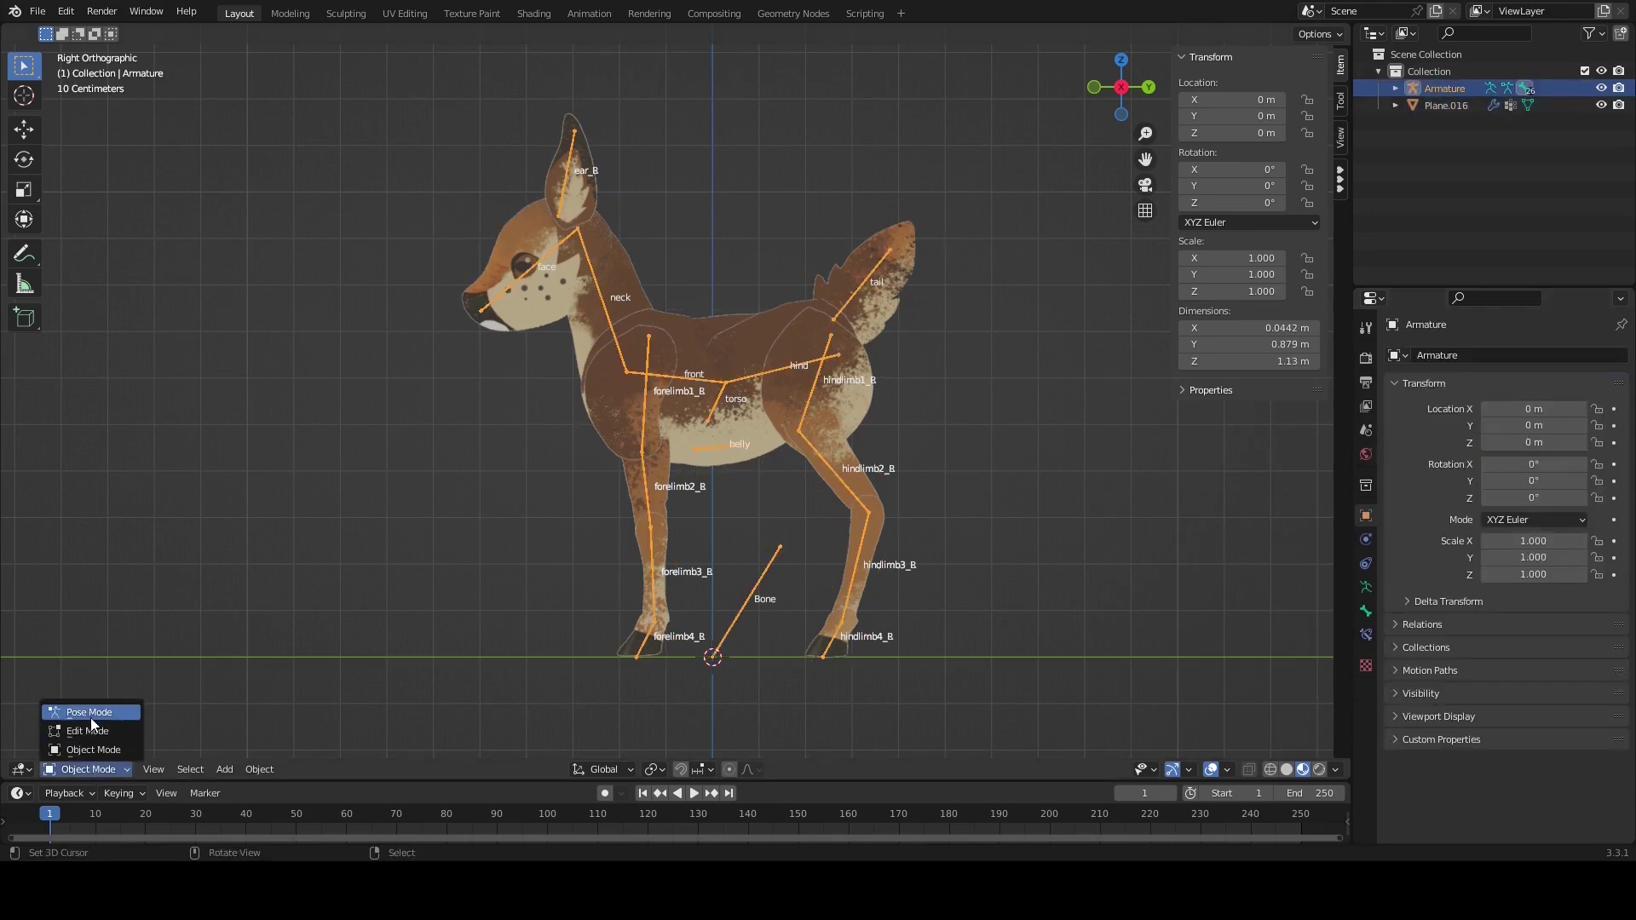
left_click(89, 714)
left_click(646, 437)
key("r")
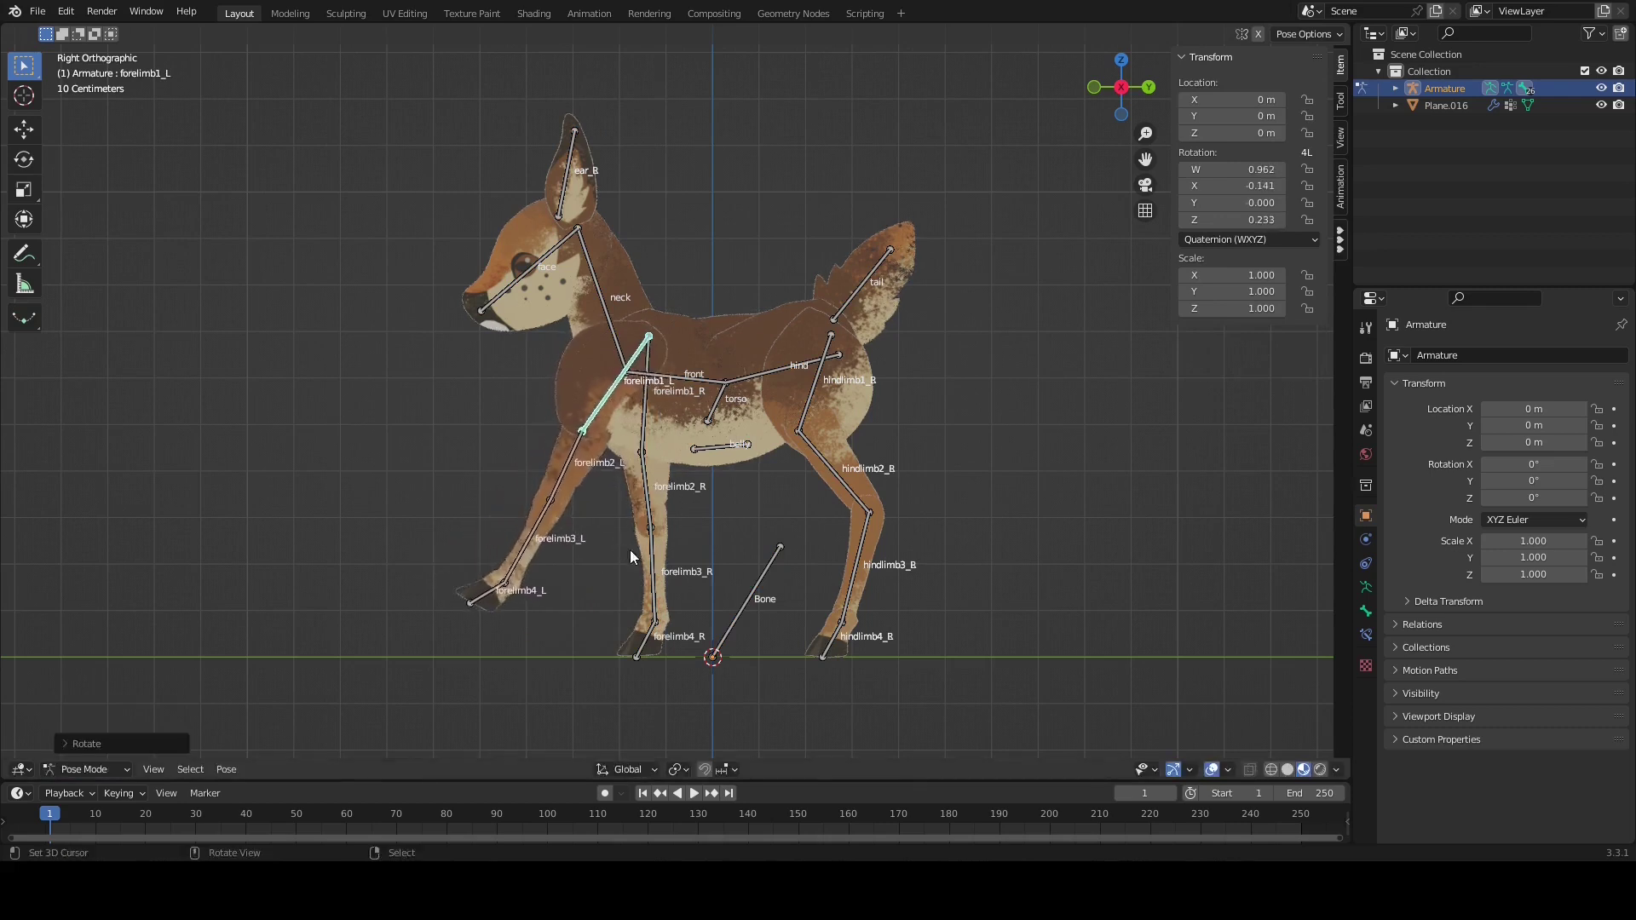
left_click(652, 545)
Rotate the forelimb2_L, forelimb3_L and forelimb4_L bones to pose the left foreleg raised and bent at the knee
left_click(580, 476)
key("r")
left_click(508, 460)
left_click(509, 470)
key("r")
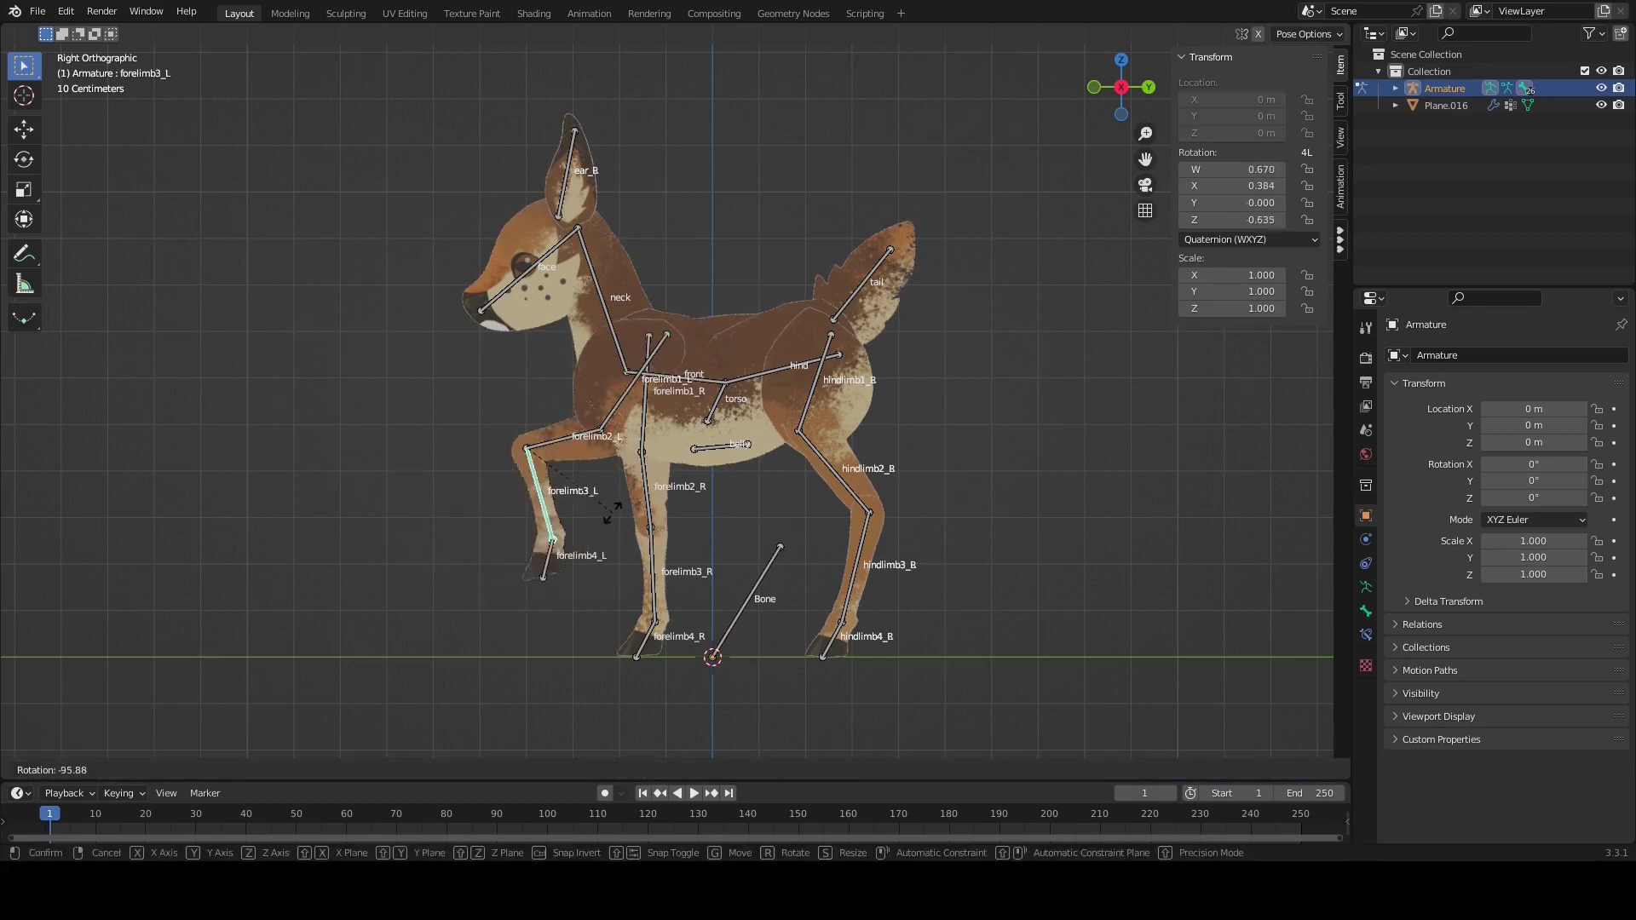
left_click(588, 524)
left_click(580, 546)
key("r")
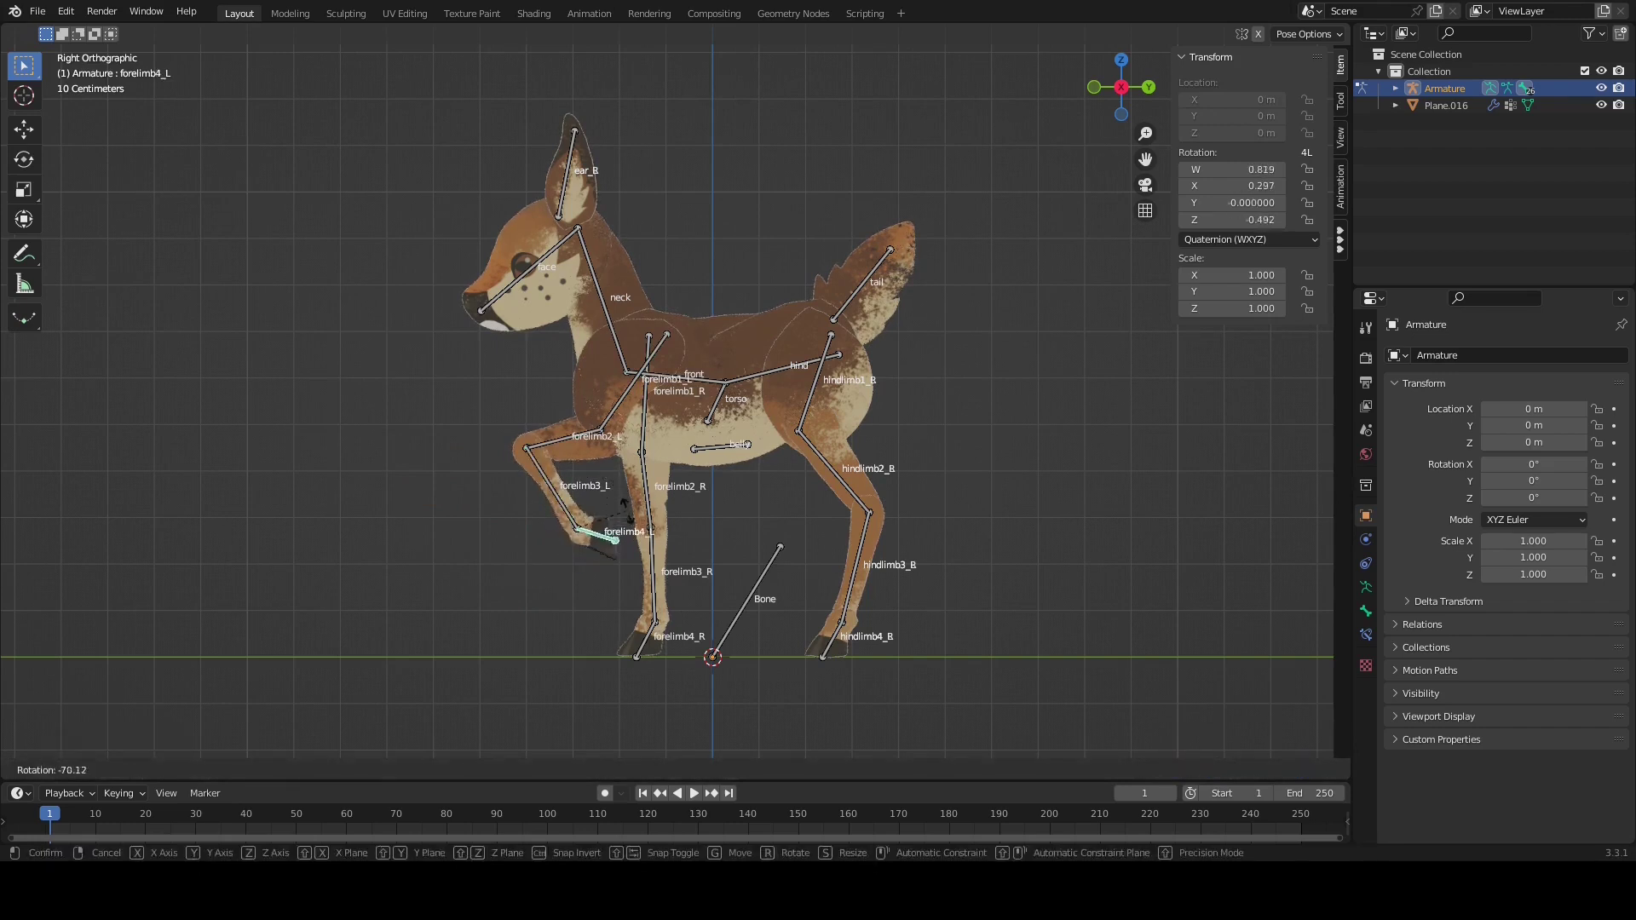
left_click(634, 527)
Move and rotate the forelimb1_L bone to shift the raised left foreleg forward from the shoulder
right_click(624, 386)
key("g")
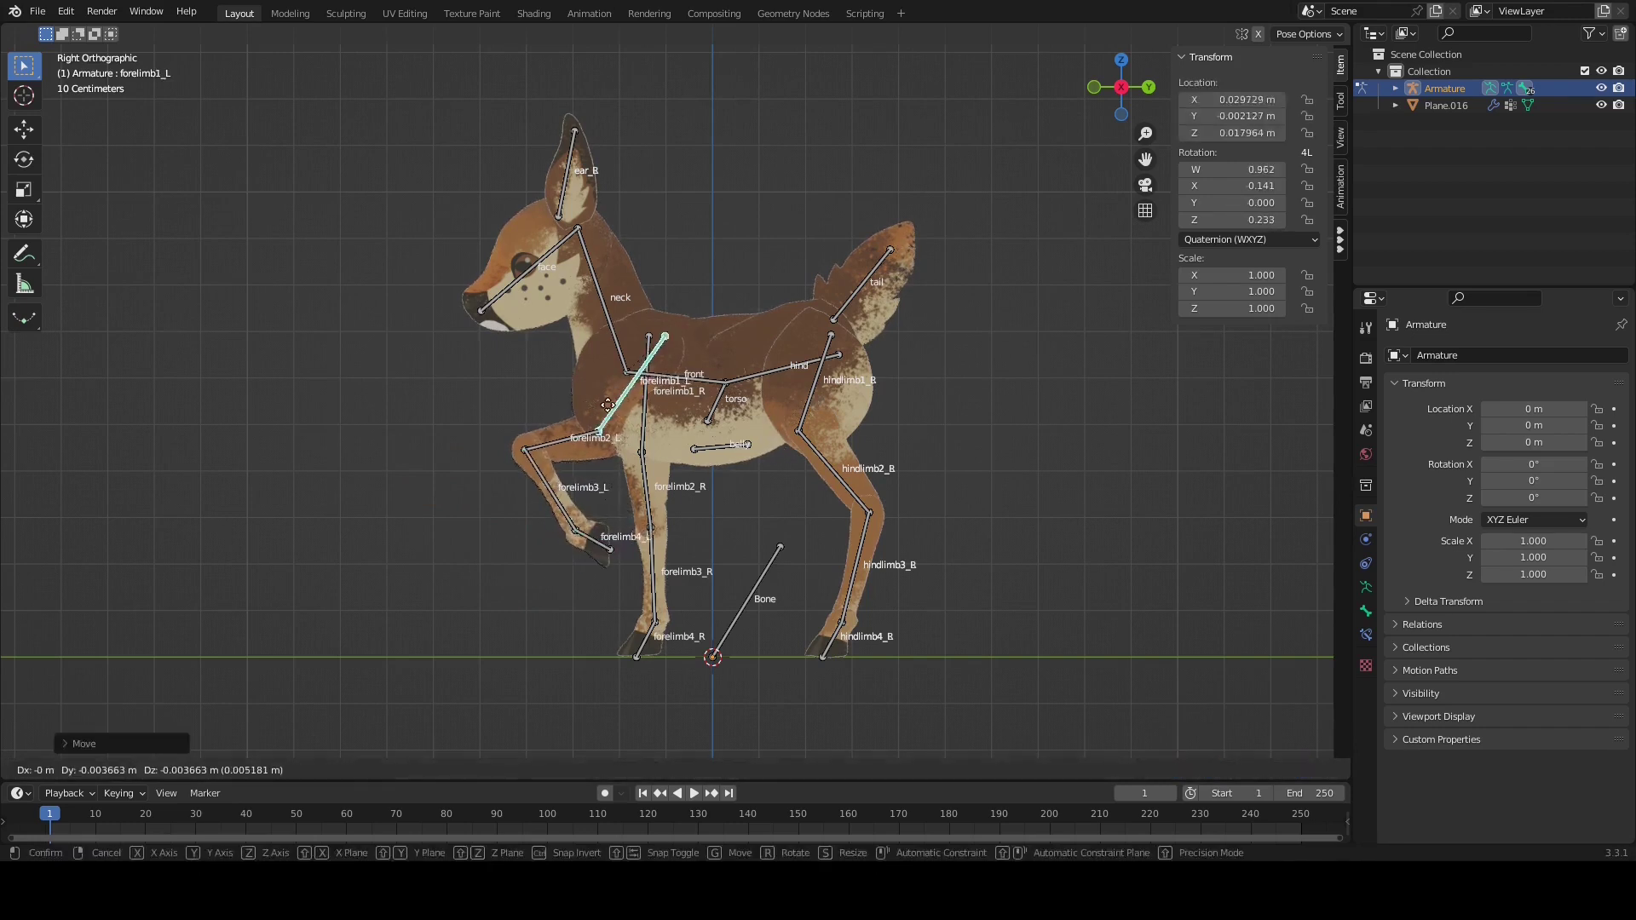
left_click(612, 407)
key("r")
left_click(608, 375)
key("g")
left_click(609, 363)
Test the head joints by rotating the neck bone back and forward and tilting the face bone downward
left_click(599, 303)
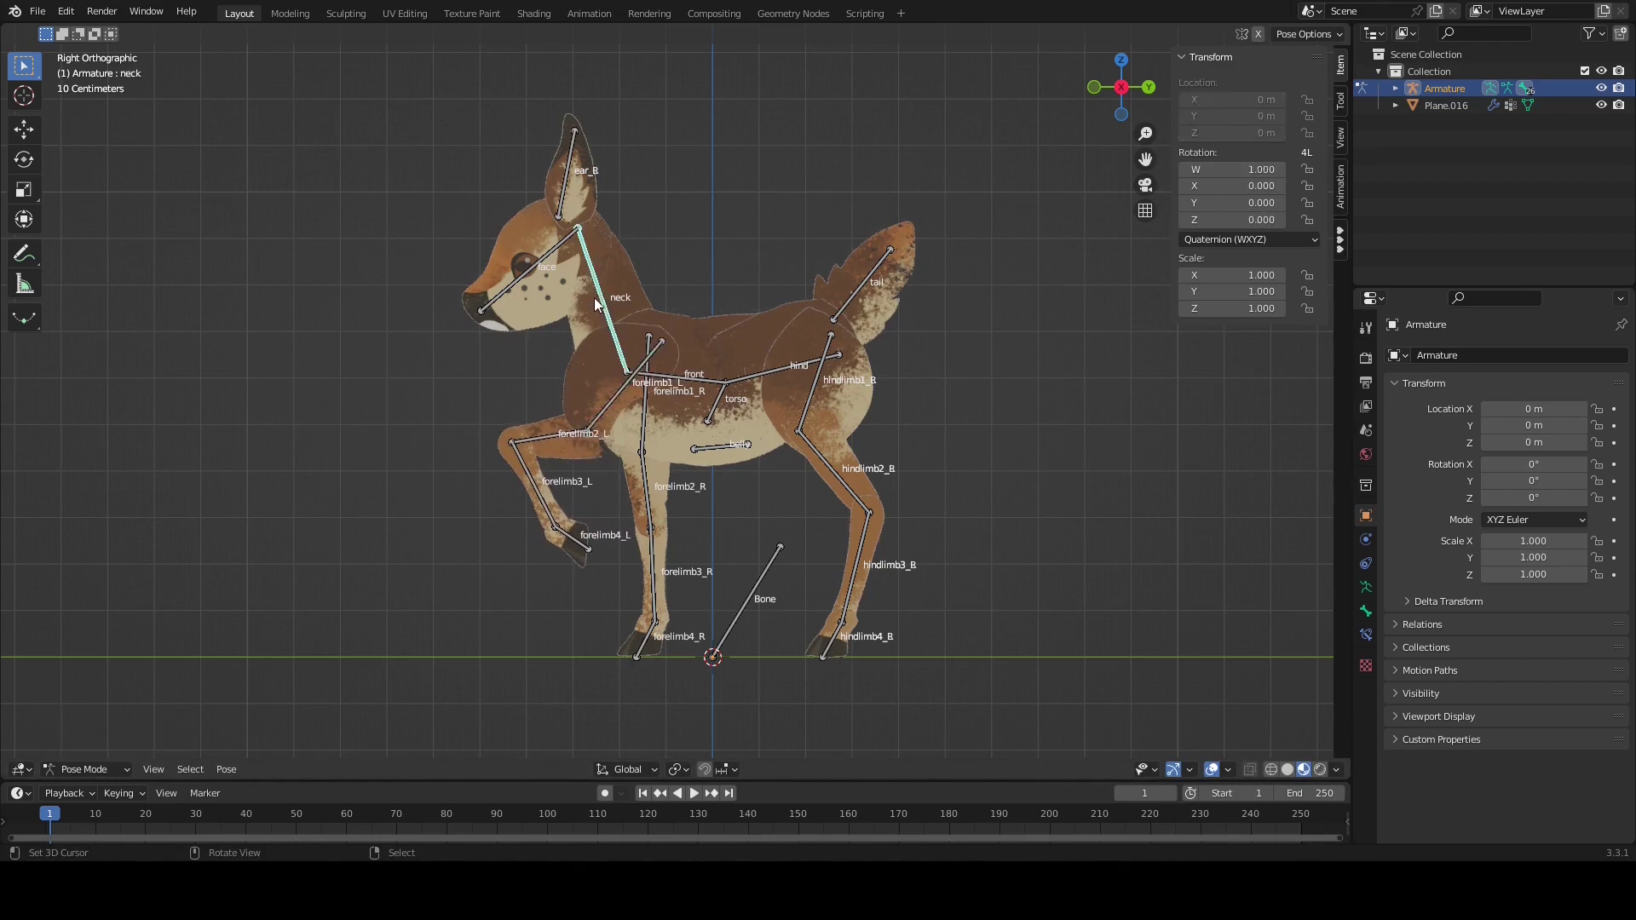
key("r")
left_click(602, 278)
key("r")
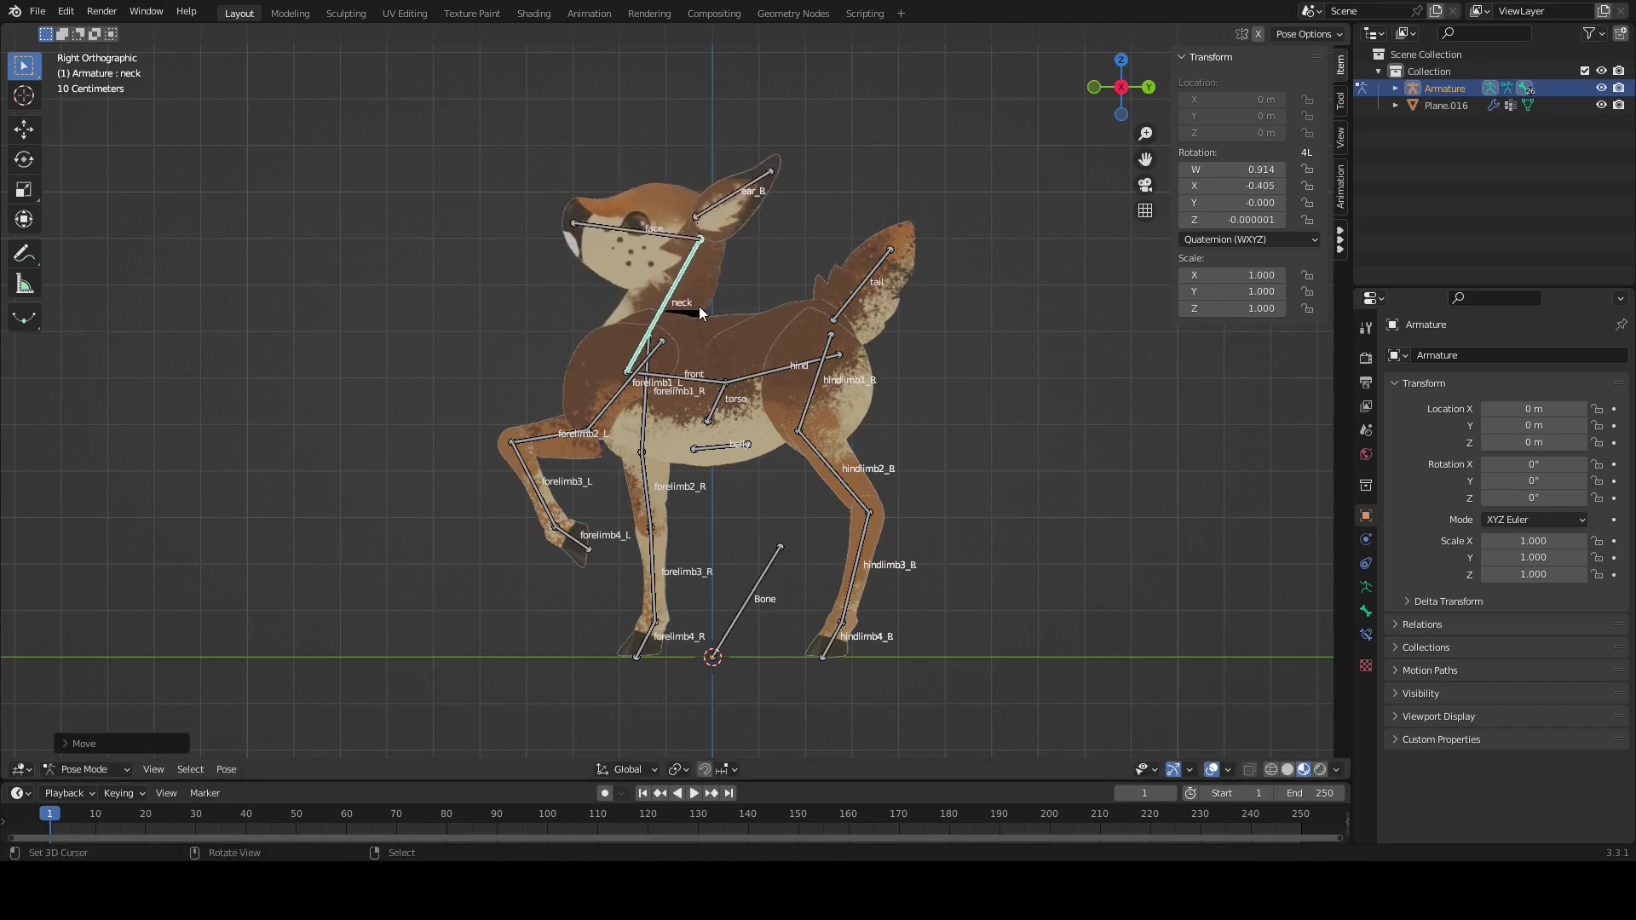
left_click(554, 294)
left_click(499, 312)
key("r")
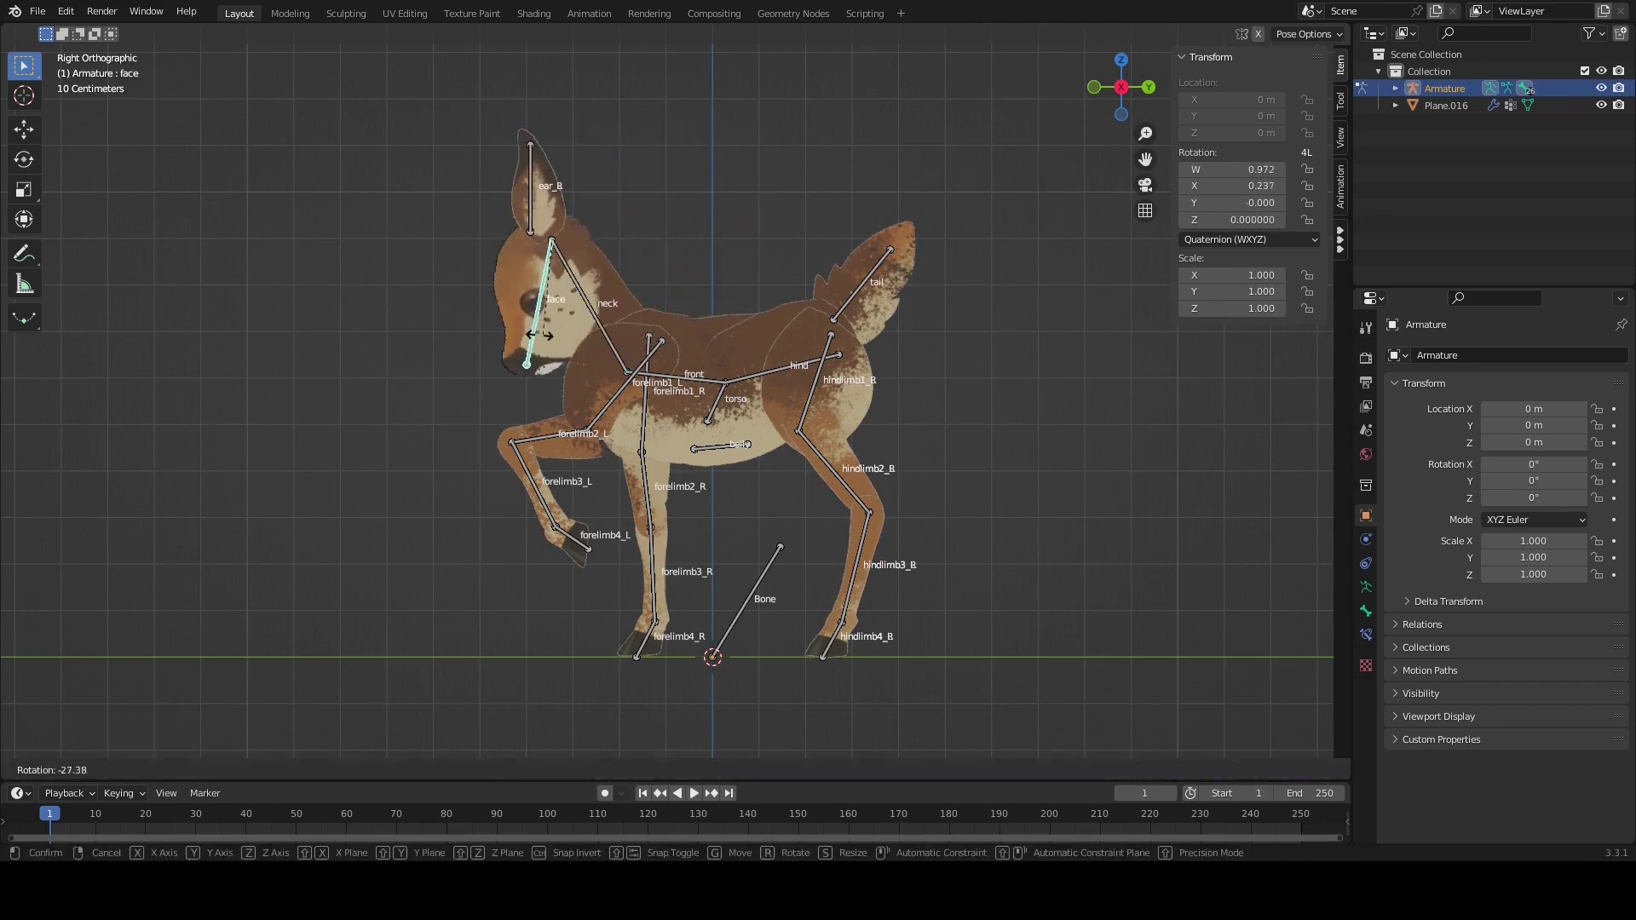
key("Escape")
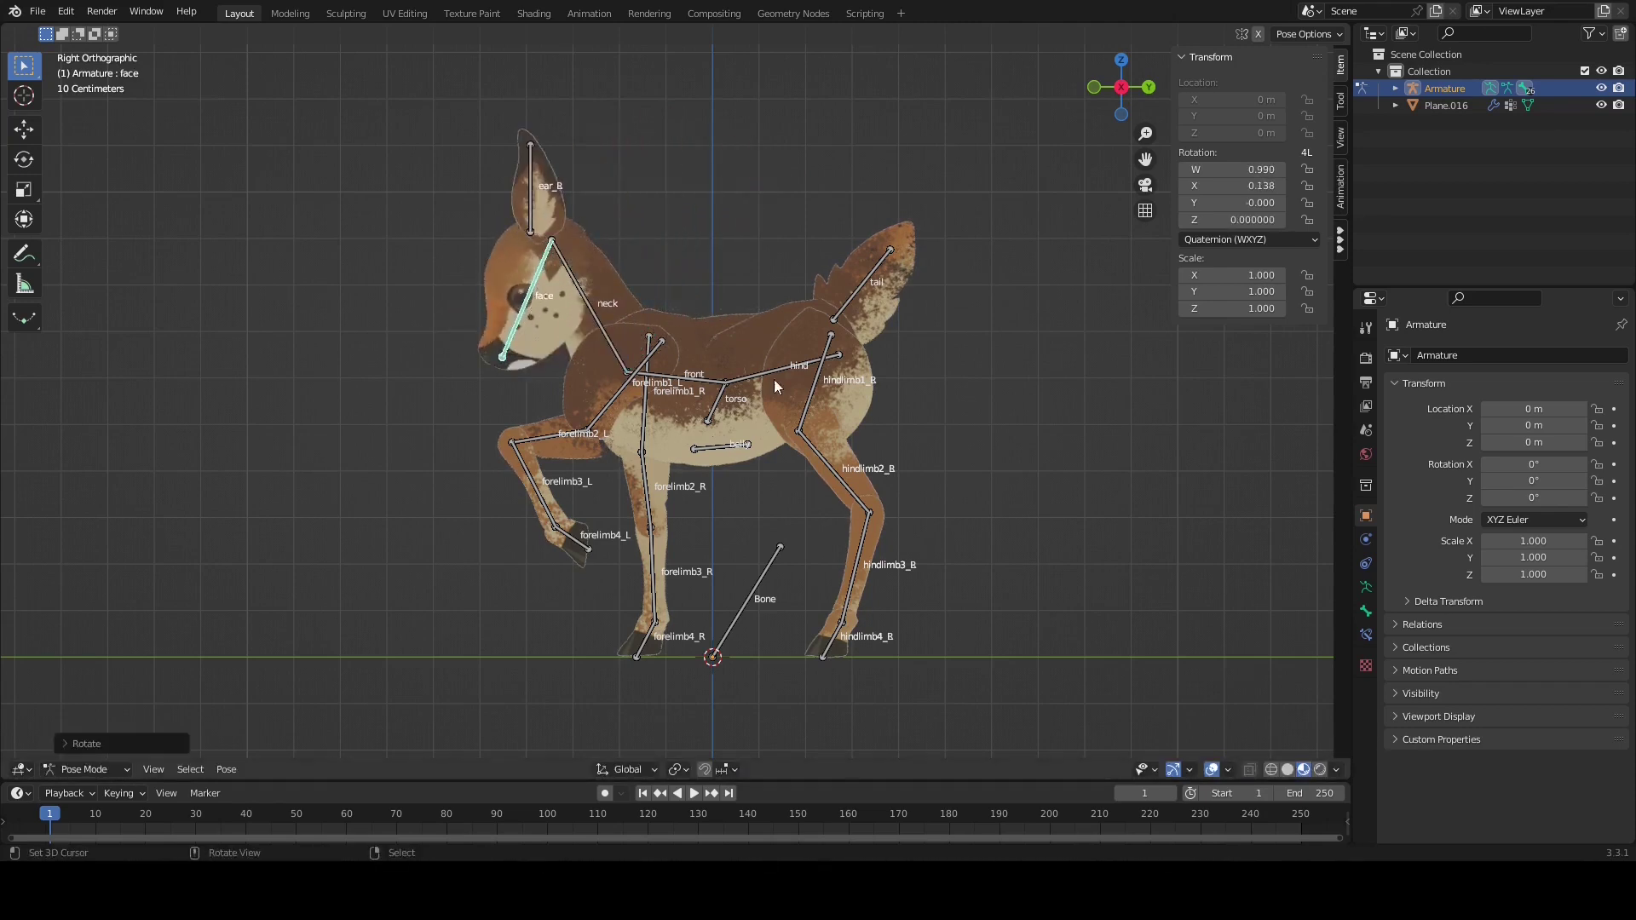
Rotate the hindlimb1_L, hindlimb2_L, hindlimb3_L and hindlimb4_L bones to pose the left hind leg raised and bent
left_click(810, 399)
key("r")
left_click(774, 435)
right_click(777, 454)
key("r")
left_click(863, 430)
right_click(871, 476)
key("r")
left_click(814, 479)
right_click(739, 502)
key("r")
left_click(748, 510)
Undo the test move of the torso bone and rotate the hind bone to tilt the hindquarters
right_click_drag(717, 399, 743, 378)
key("ctrl+z")
right_click(718, 445)
left_click(768, 363)
key("r")
left_click(862, 474)
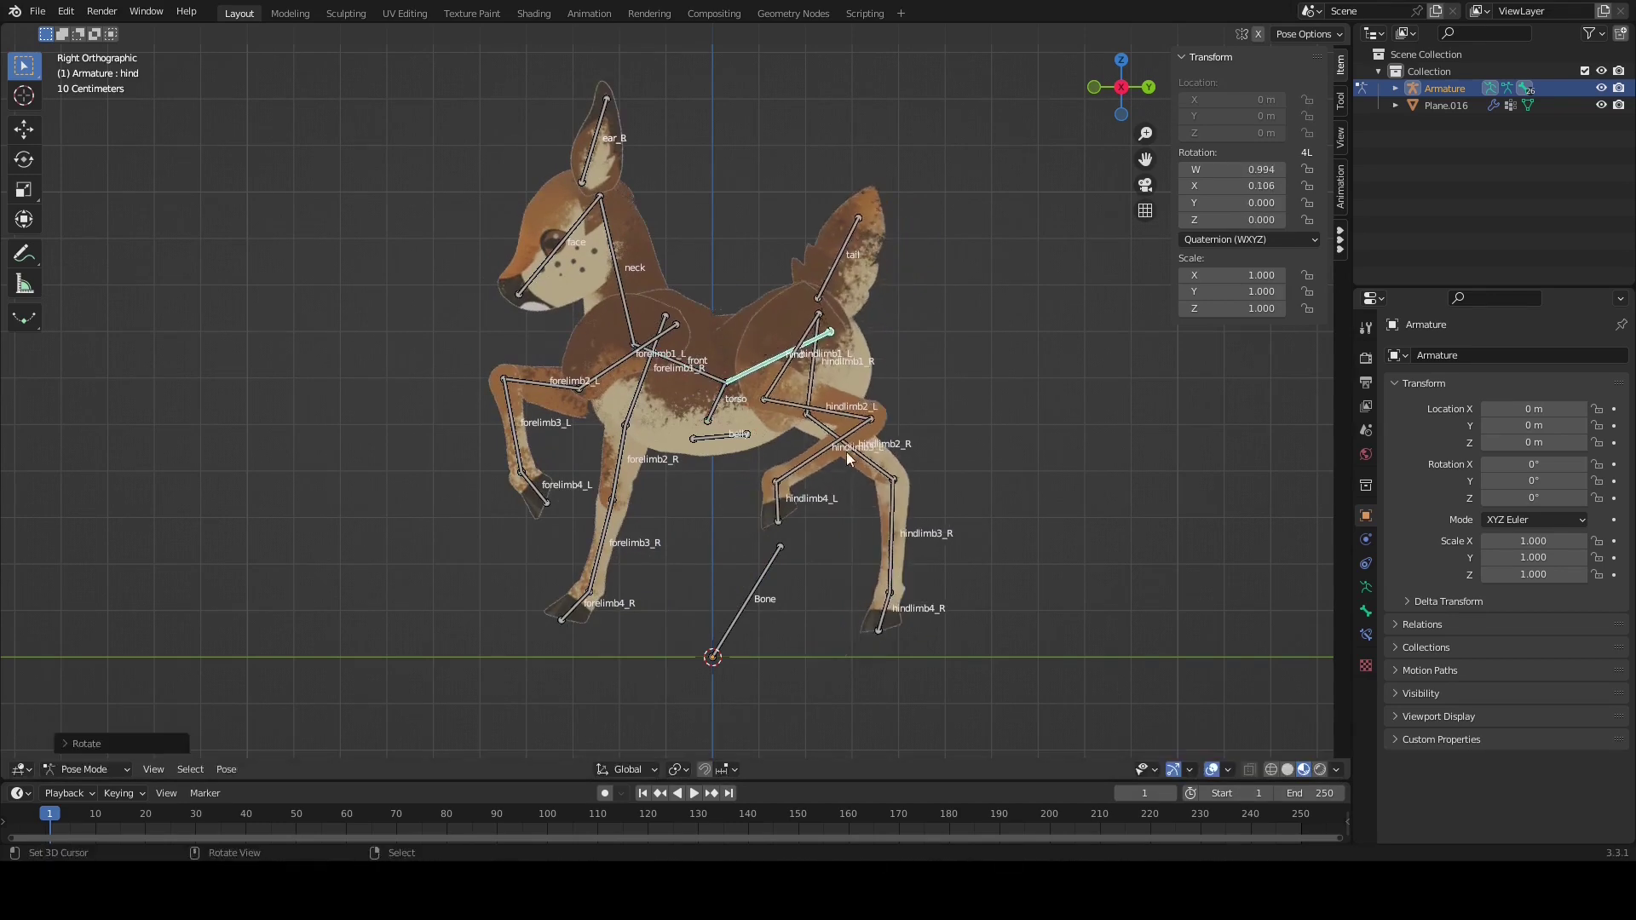
Test the hindlimb1_R bone's rotation, and rotate and move the tail bone
left_click(811, 379)
key("r")
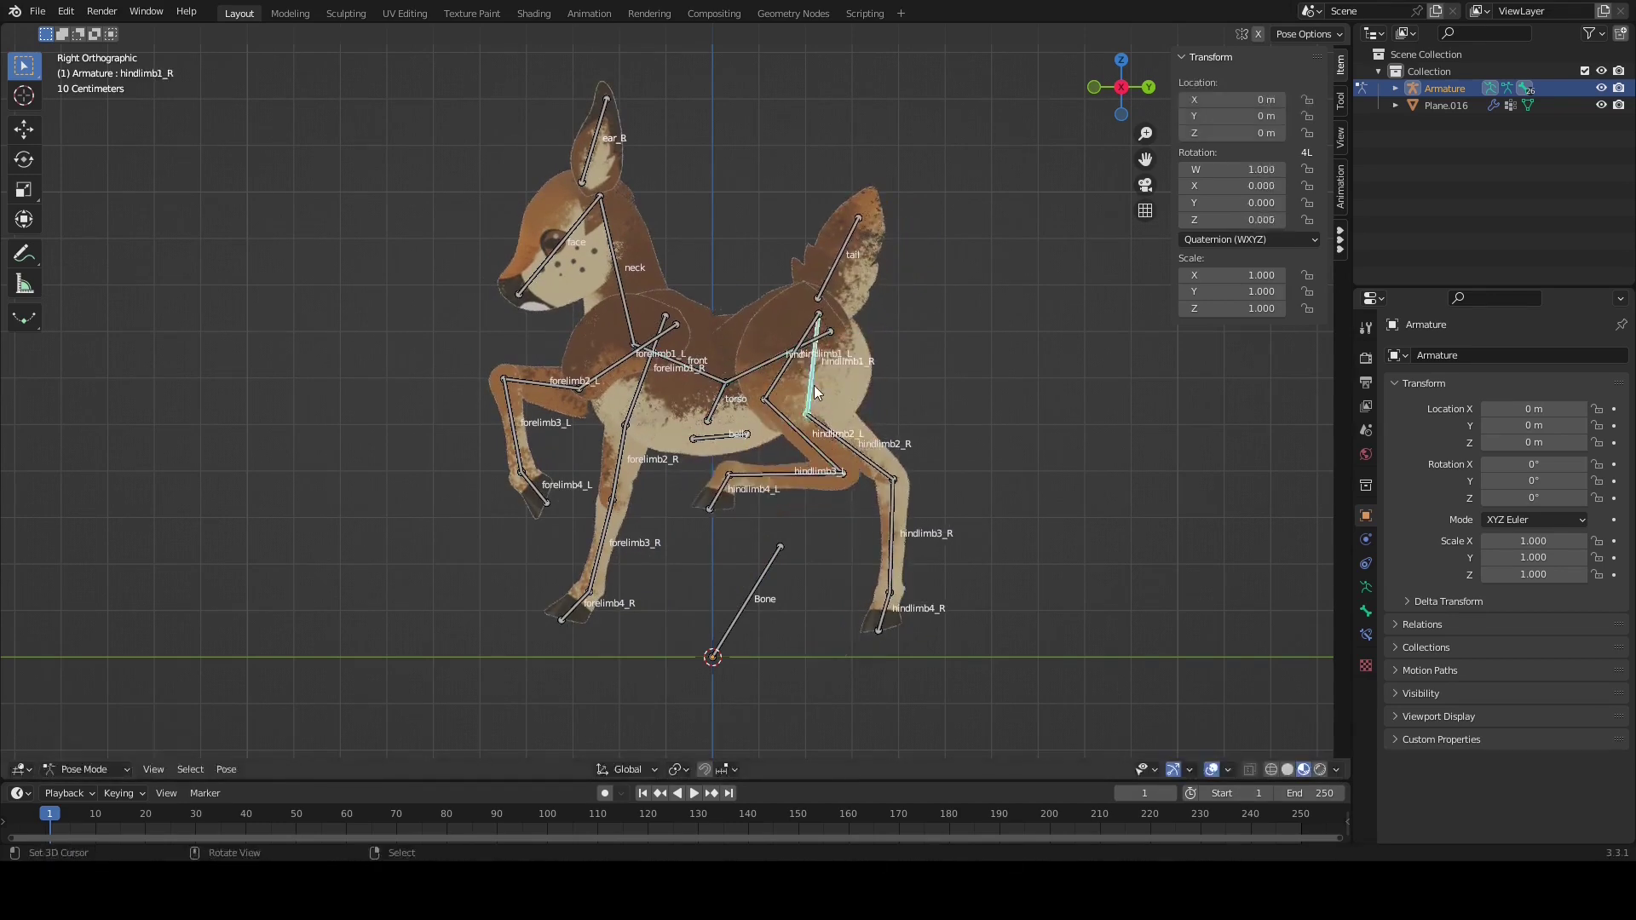
left_click(952, 356)
right_click(831, 274)
key("r")
left_click(806, 260)
key("g")
left_click(803, 243)
Clear all pose transforms on every bone and return the armature to Object Mode
key("a")
scroll(738, 546, "down", 3)
left_click(222, 776)
mouse_move(271, 733)
left_click(424, 733)
left_click(88, 771)
left_click(87, 749)
Put the armature in Edit Mode and set the ear_L bone's parent to face
scroll(644, 482, "up", 4)
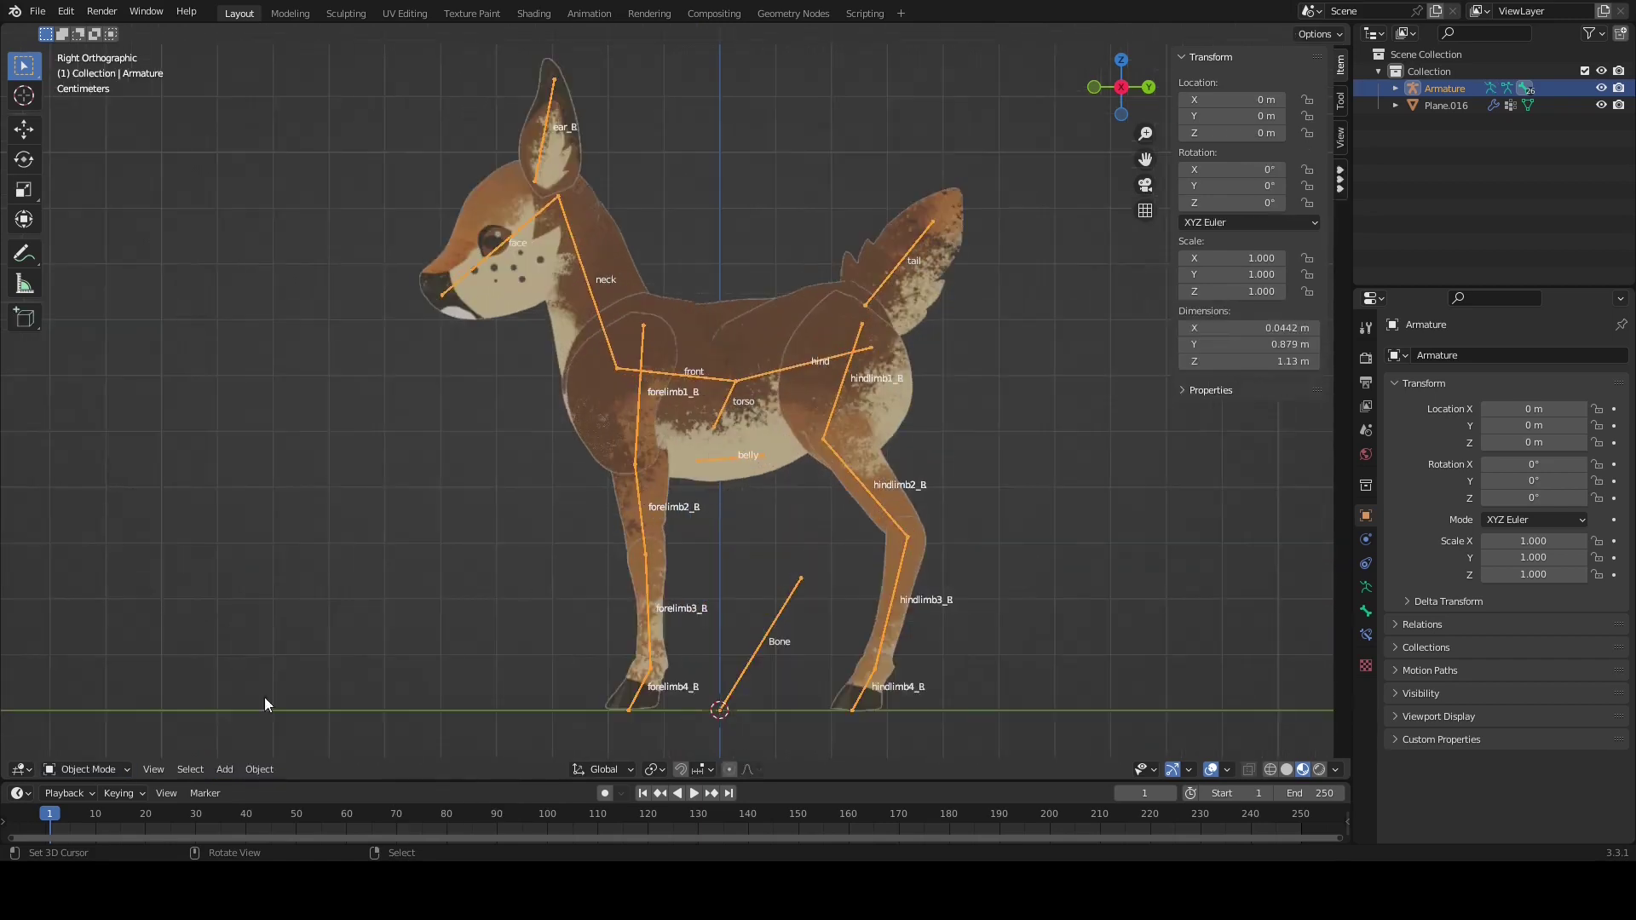
left_click(83, 769)
left_click(81, 732)
left_click(601, 331)
left_click(538, 161)
left_click(1366, 611)
left_click(1366, 587)
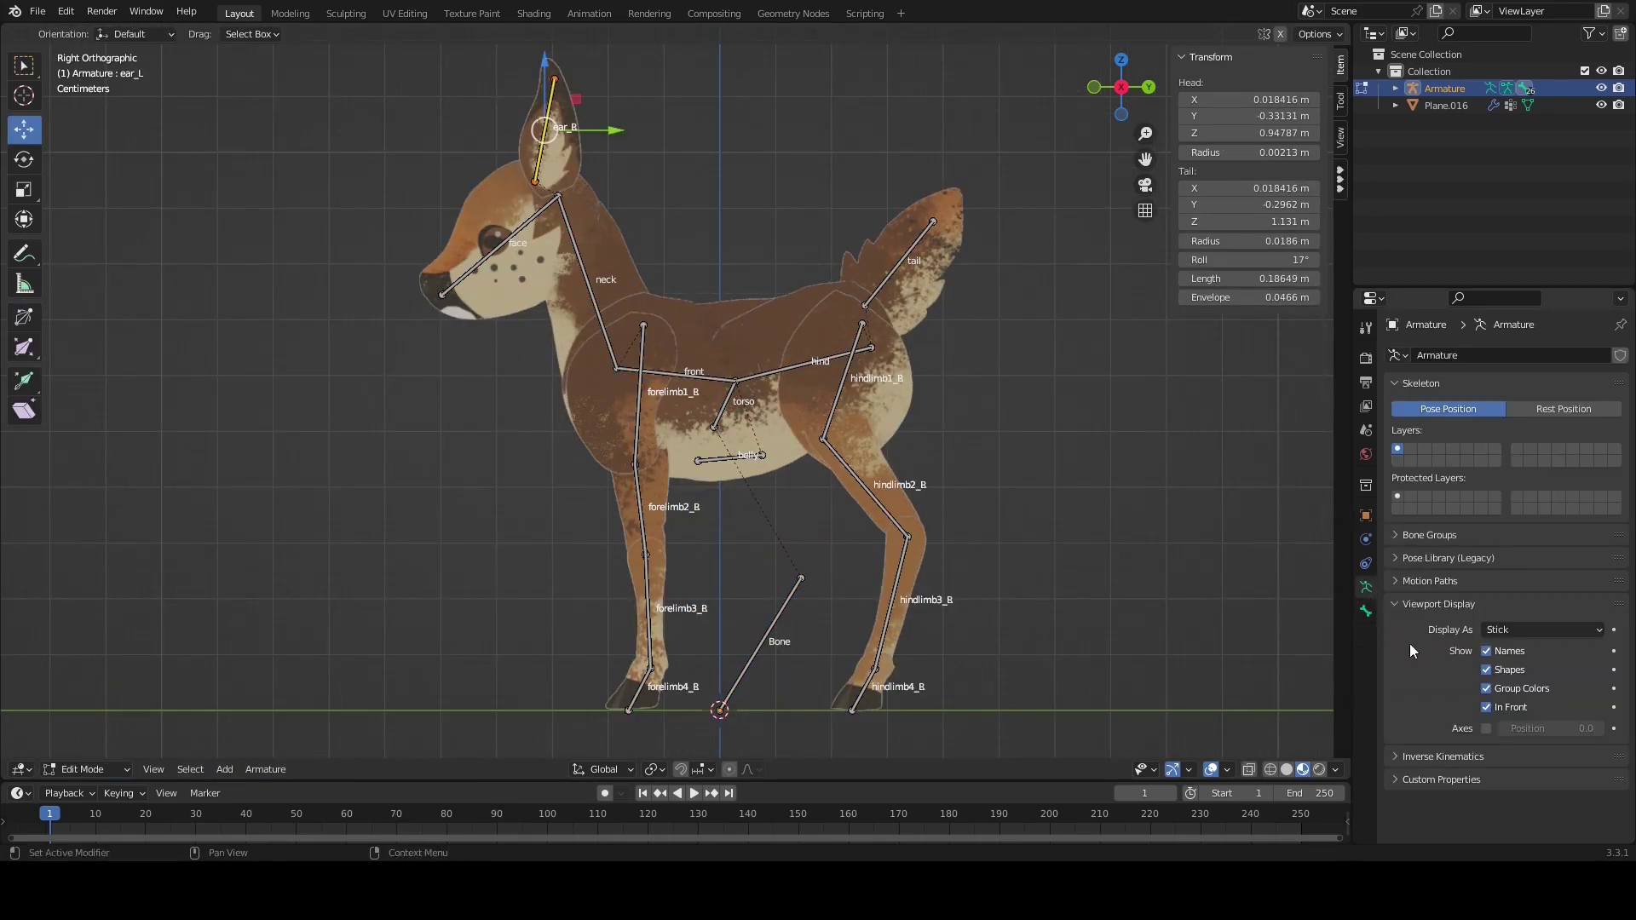
left_click(1366, 611)
left_click(1422, 590)
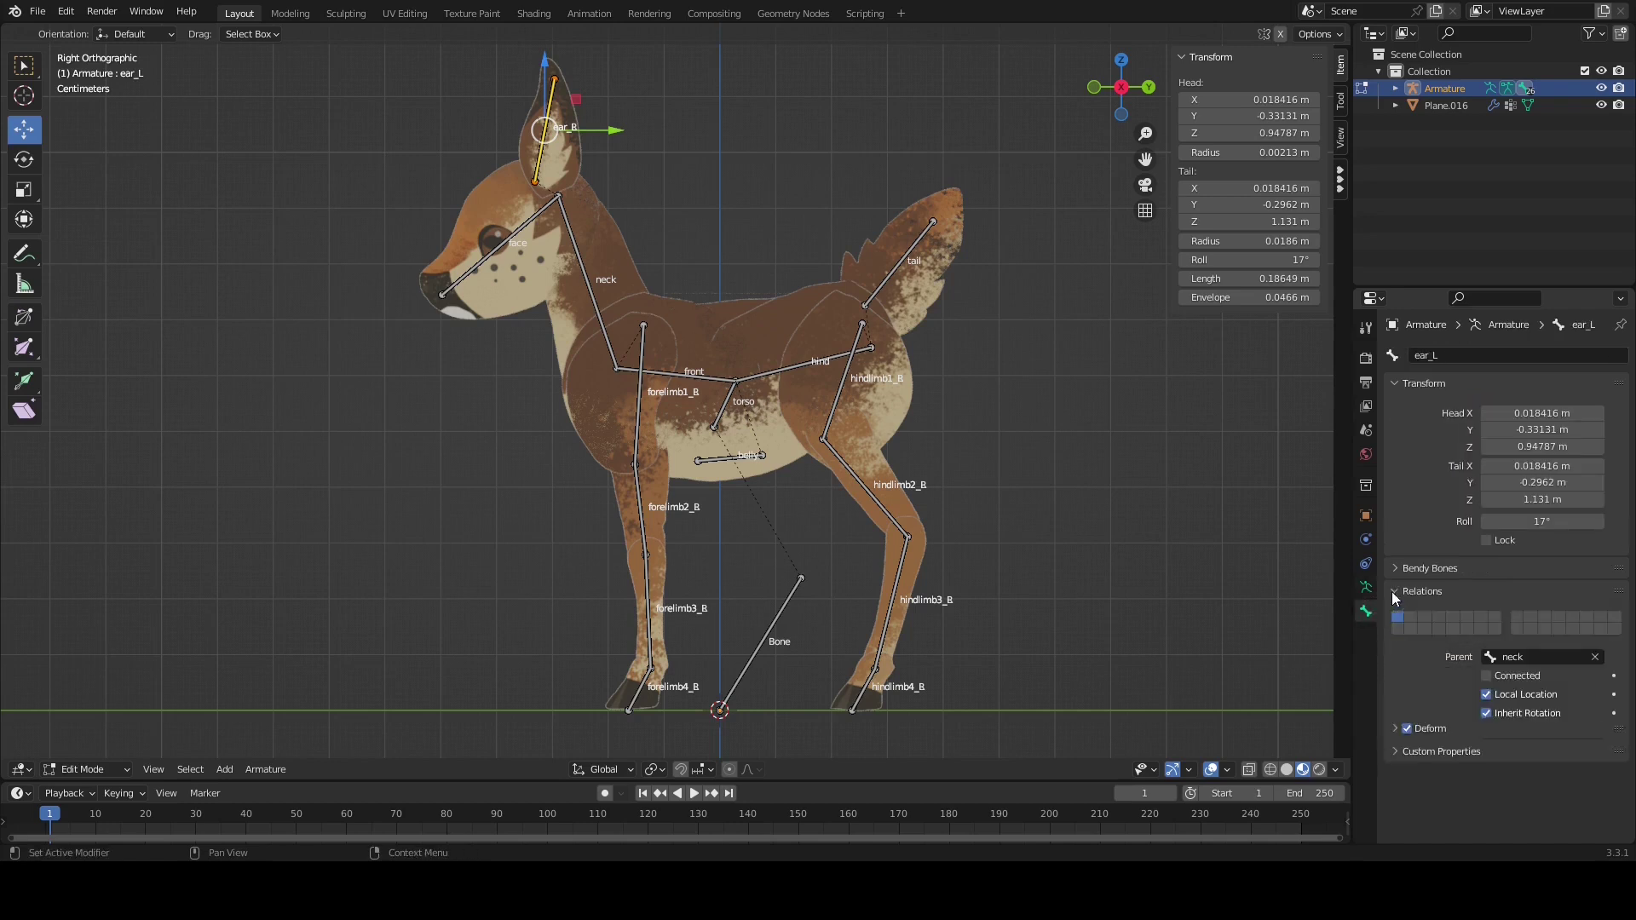
left_click(1525, 657)
type("fac")
left_click(1482, 683)
Set the ear_R bone's parent to face as well
middle_click_drag(551, 142, 606, 159)
right_click(545, 181)
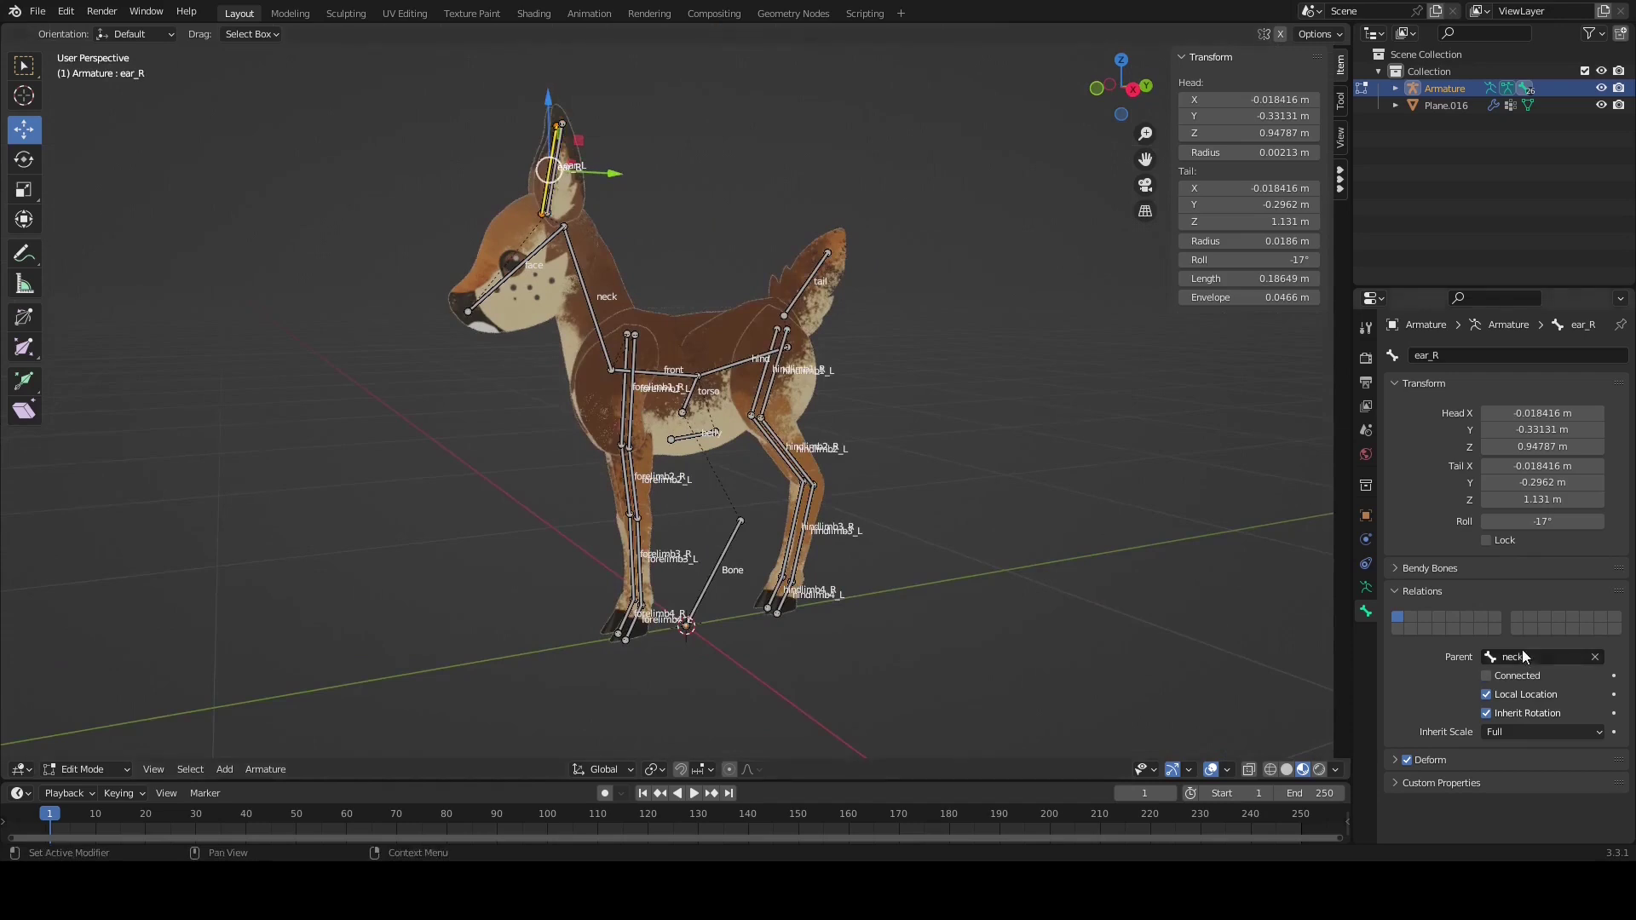
left_click(1530, 657)
type("face")
key("Return")
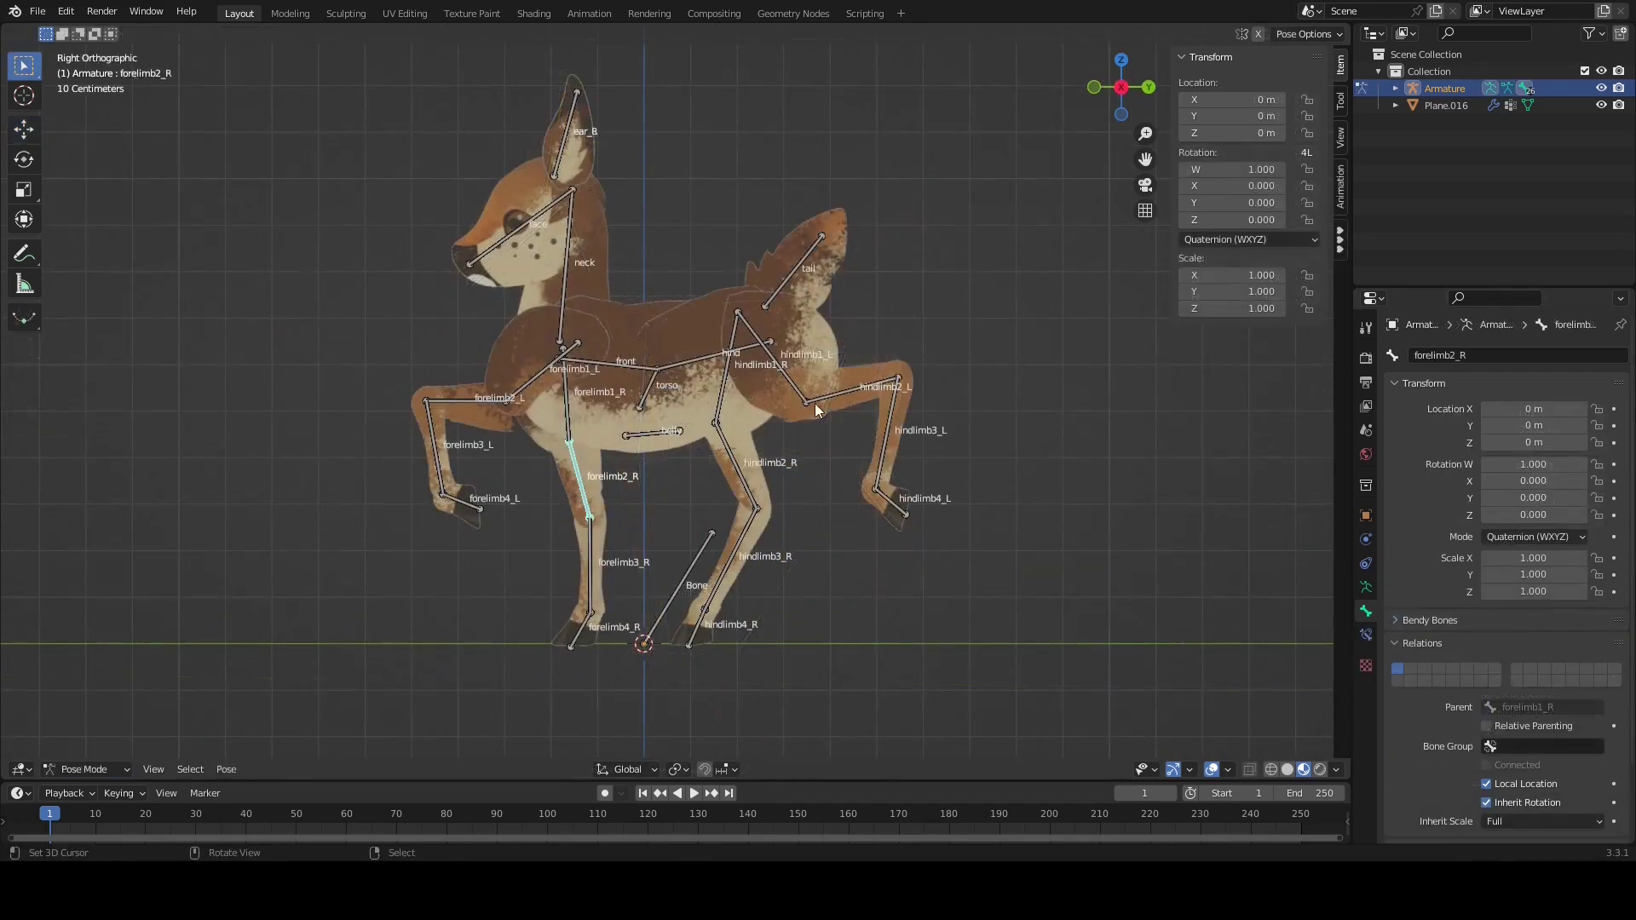
Move the hindlimb2_L bone slightly away from the thigh and rotate hindlimb3_L to kick the lower leg backward
left_click(818, 400)
key("g")
left_click(827, 499)
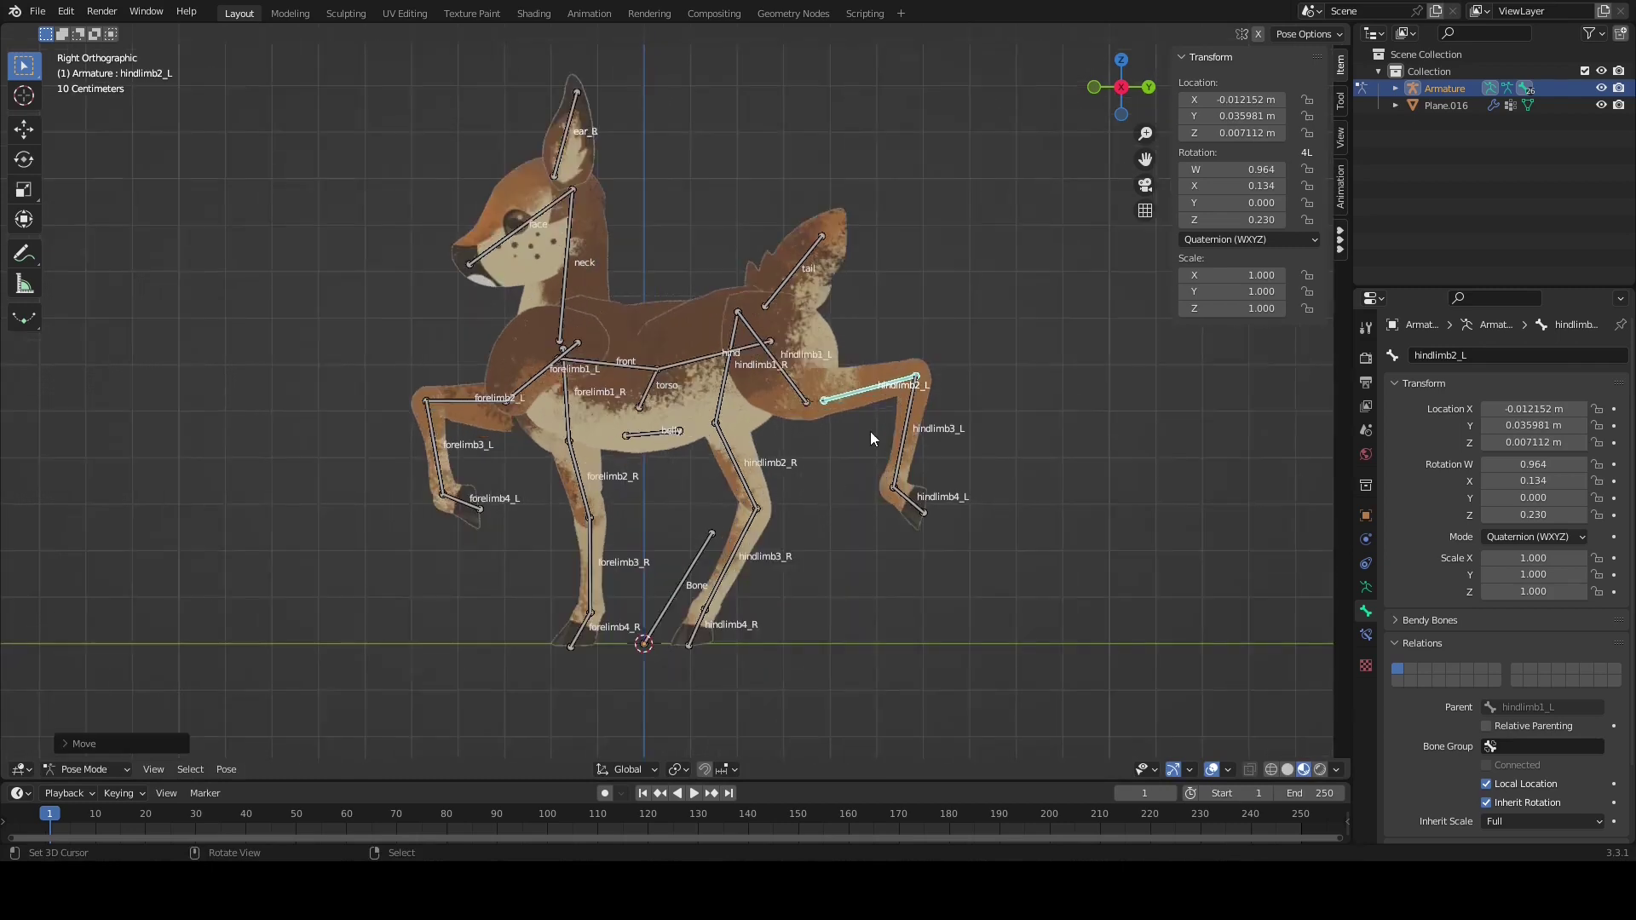
right_click(909, 438)
key("r")
left_click(975, 439)
scroll(975, 440, "down", 1)
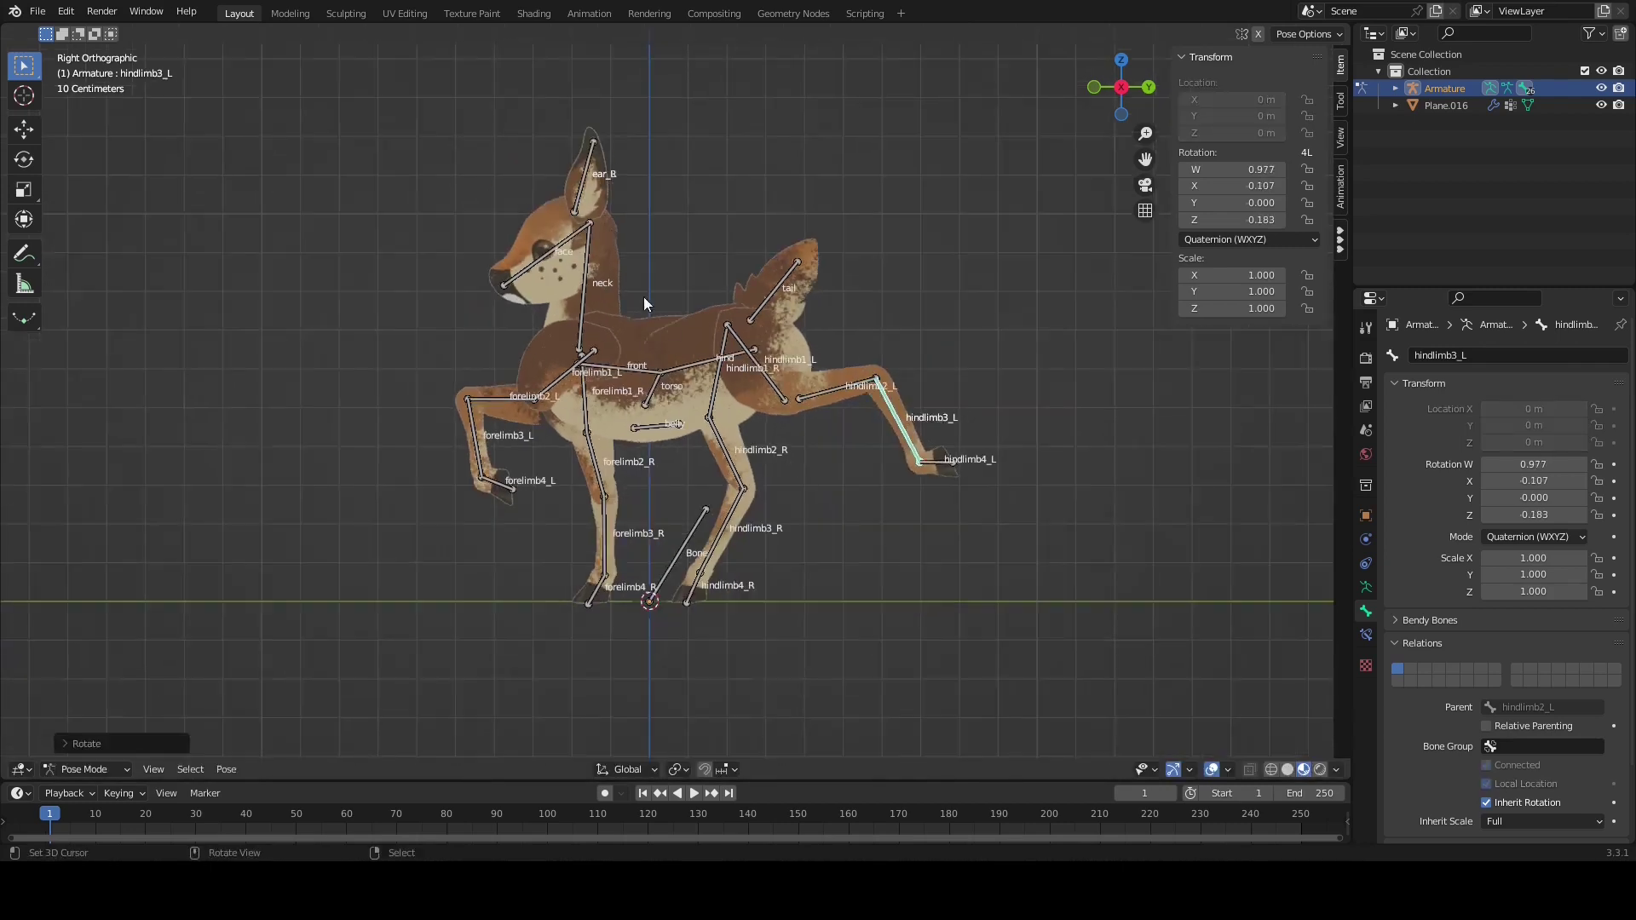
Move the neck bone slightly upward, rotate the face bone to lift the muzzle, and rotate ear_R forward
right_click(581, 288)
key("g")
left_click(579, 277)
right_click(555, 239)
key("r")
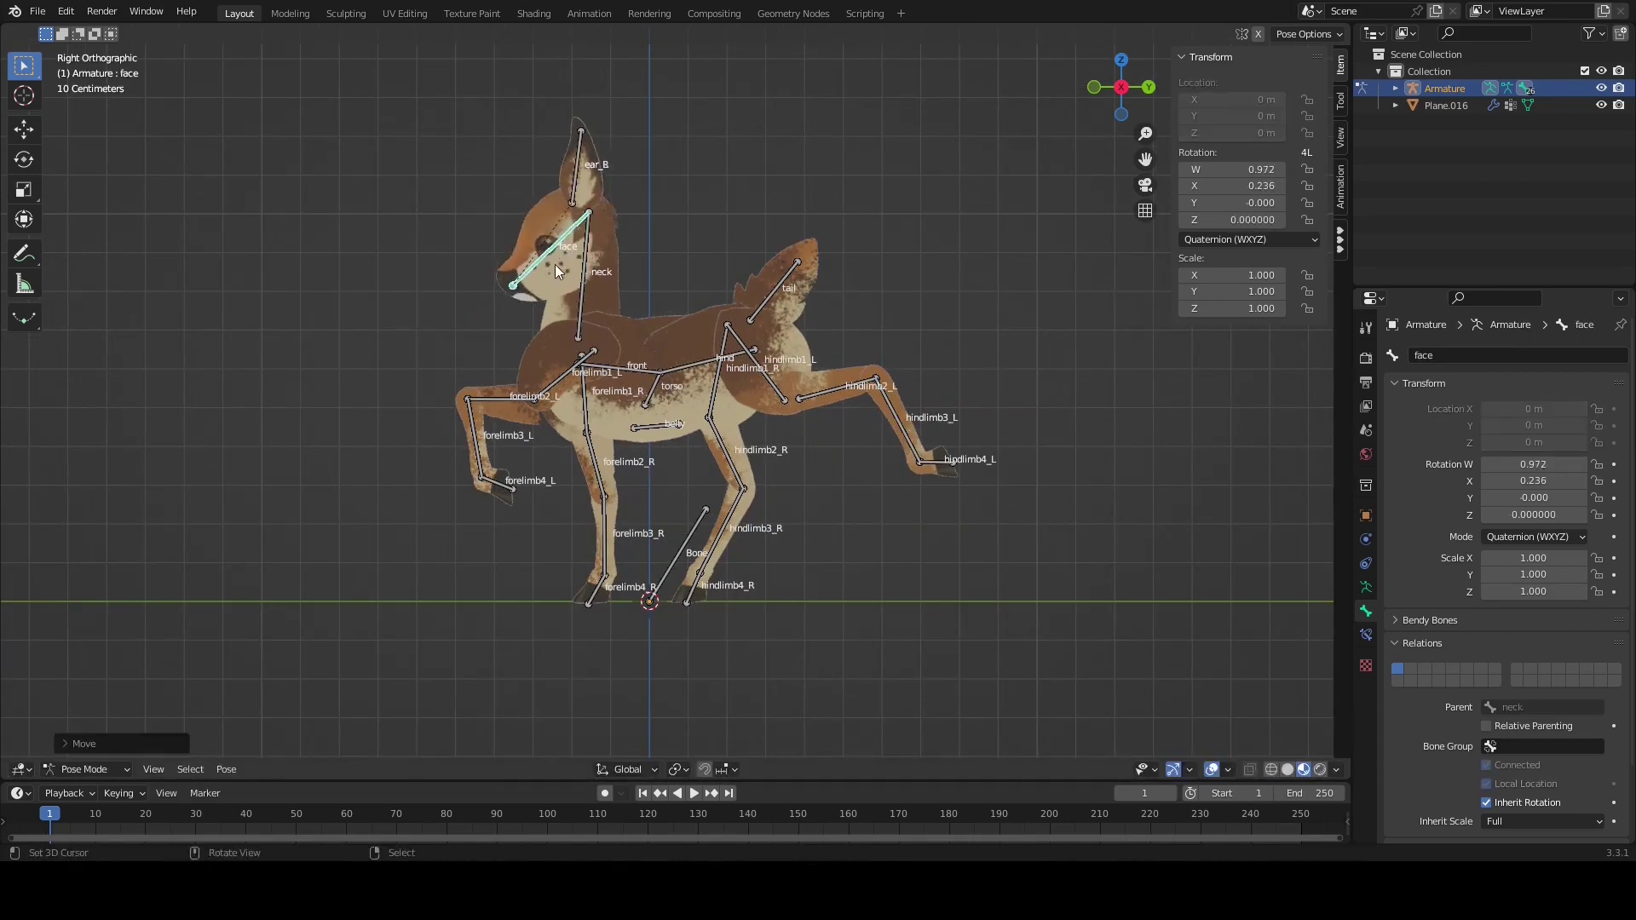
left_click(580, 172)
key("r")
left_click(534, 156)
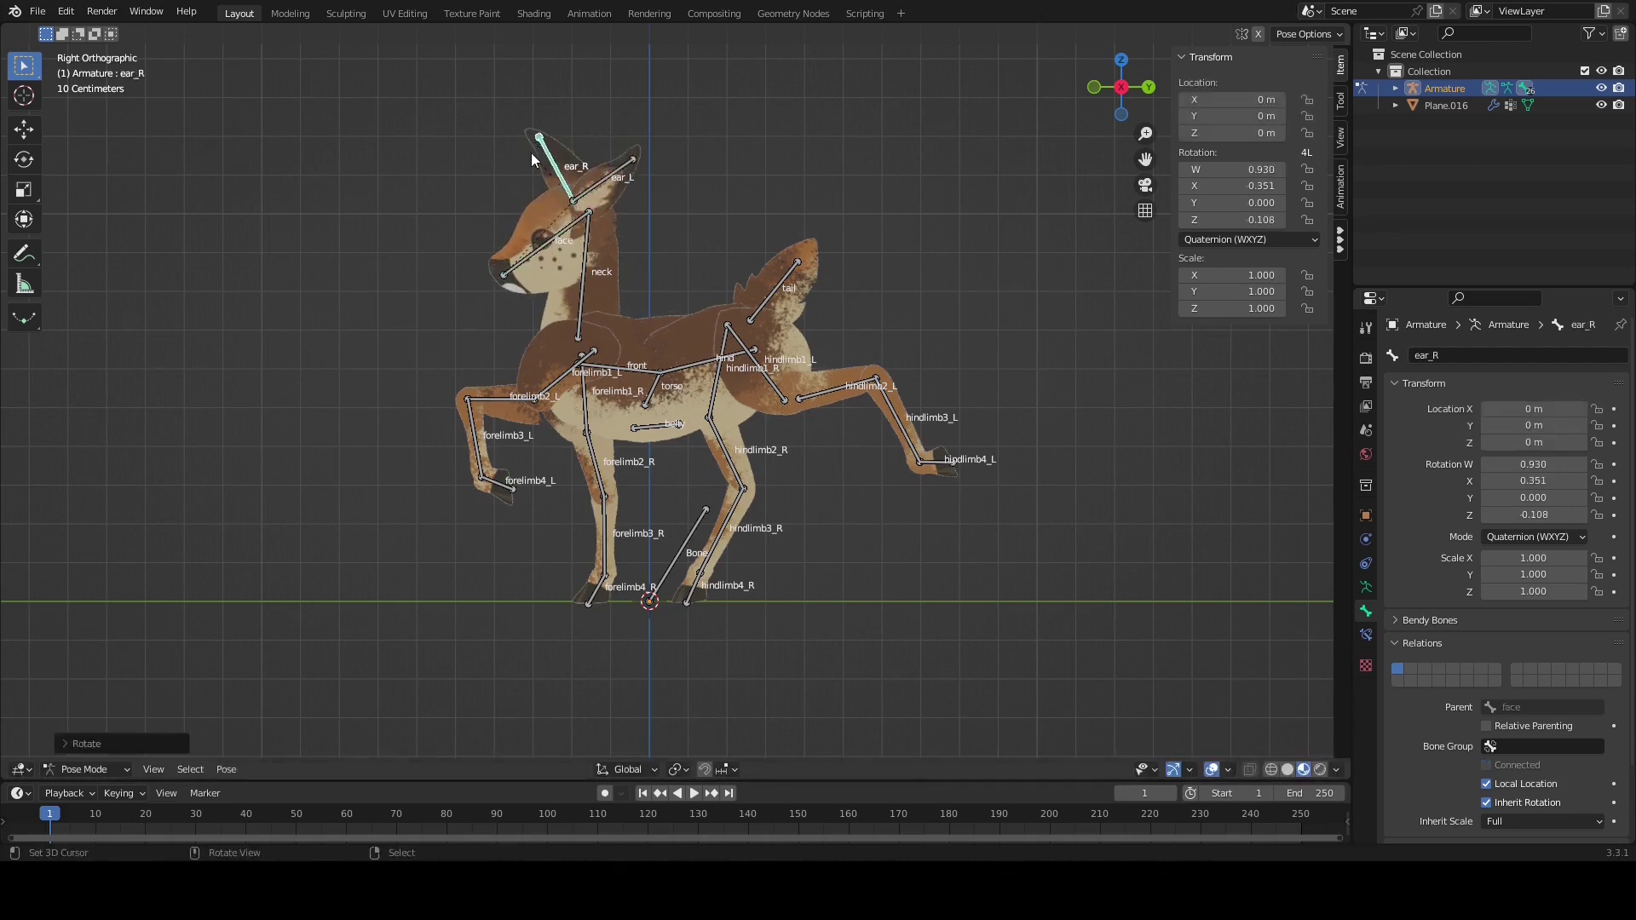
Return to Object Mode and hide the armature
right_click(478, 230)
left_click(54, 772)
left_click(78, 749)
right_click(616, 365)
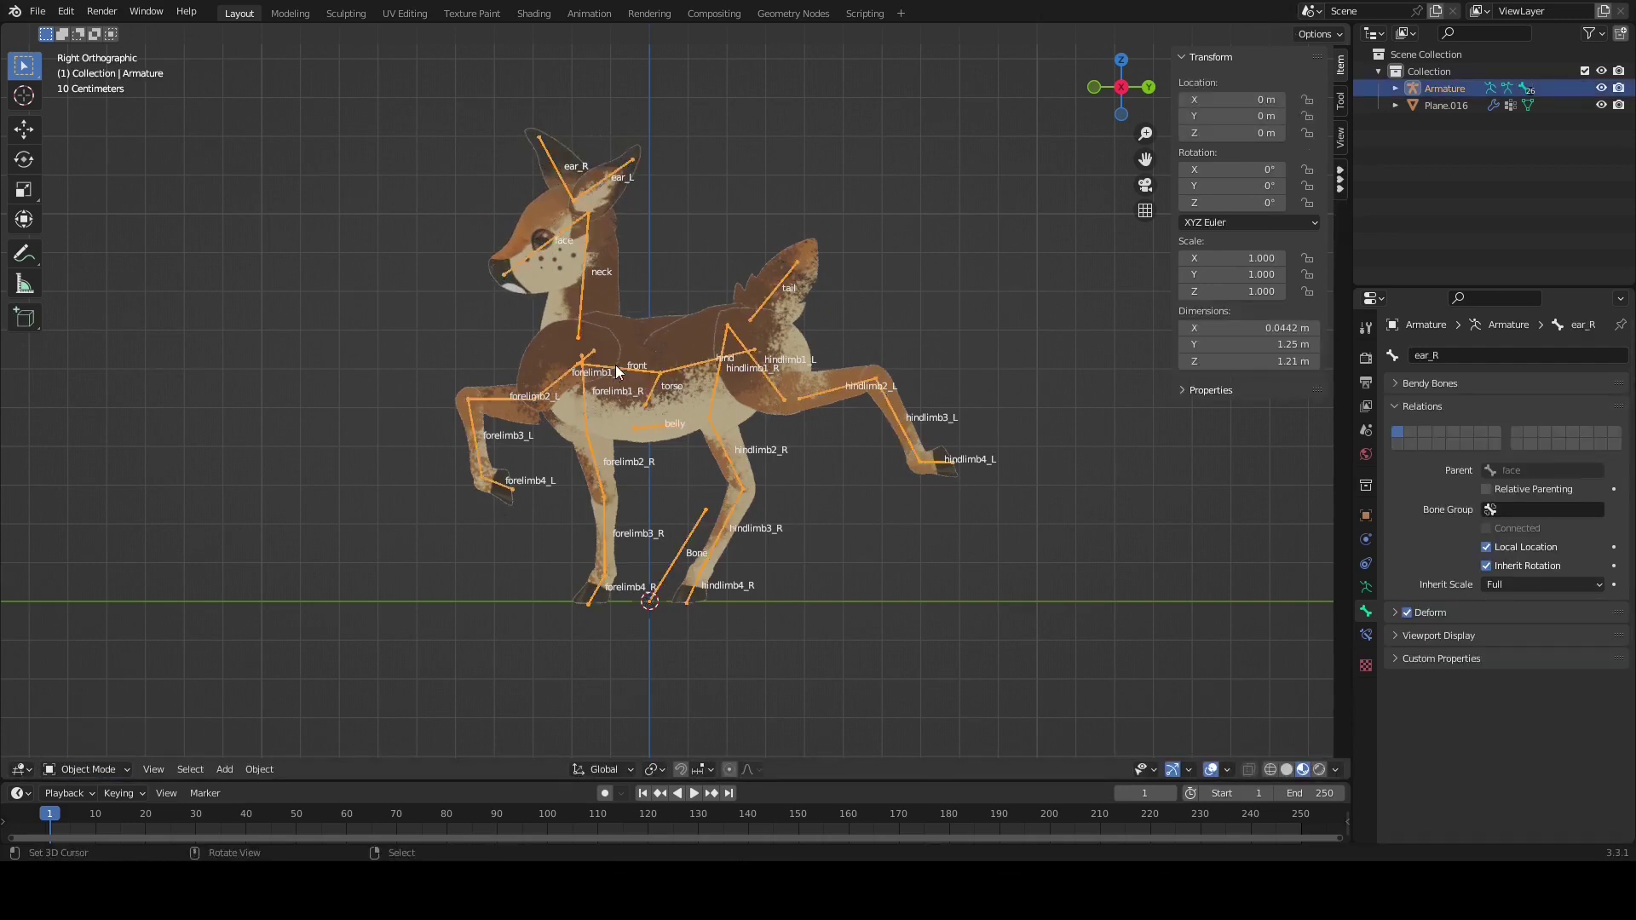
key("h")
Select the fawn mesh, examine its pose from several angles and review its fawn_frontside and fawn_backside material settings
scroll(622, 450, "down", 3)
middle_click_drag(489, 377, 644, 457, "shift")
scroll(673, 434, "up", 3)
left_click(645, 460)
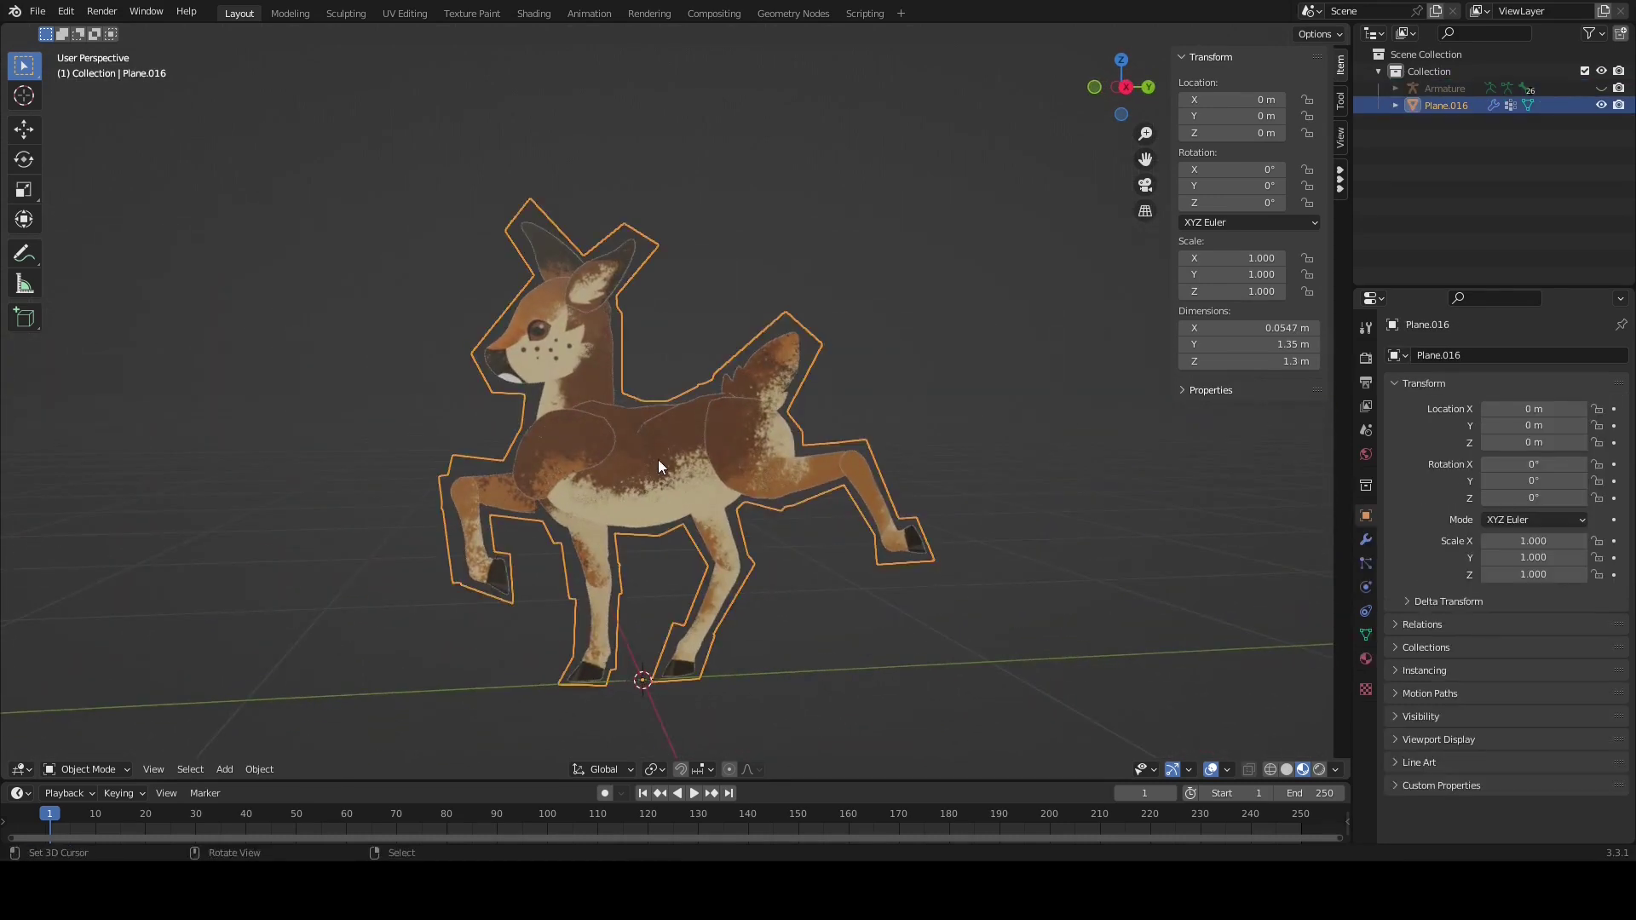
middle_click_drag(1210, 585, 1125, 584)
left_click(1093, 585)
left_click(840, 468)
middle_click_drag(767, 452, 1286, 566)
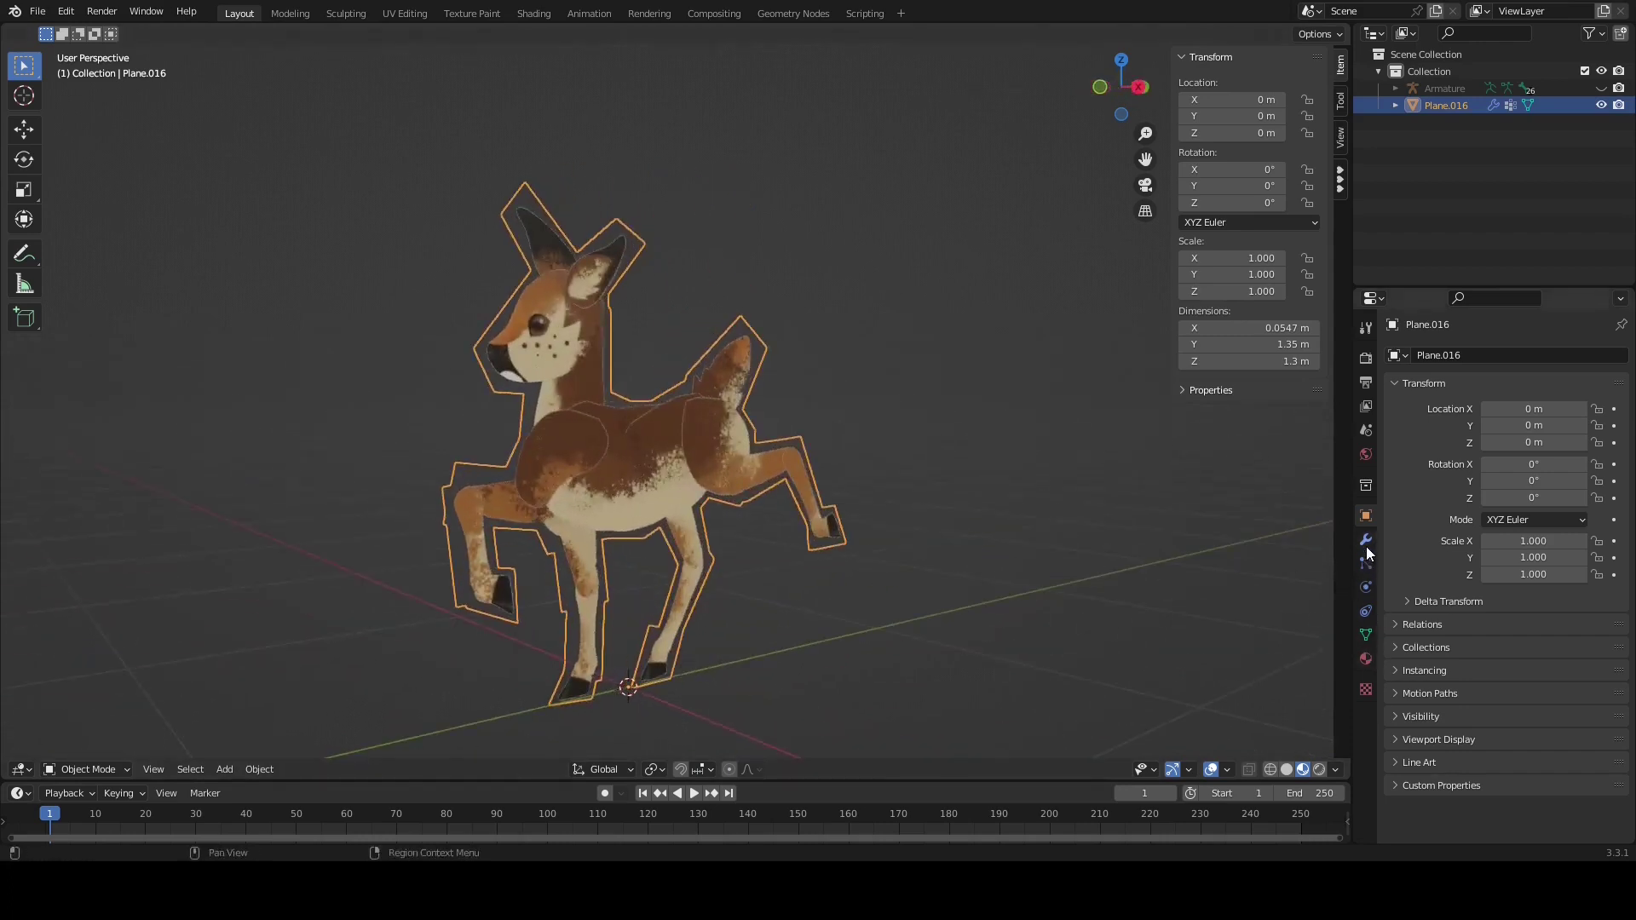
left_click(1367, 658)
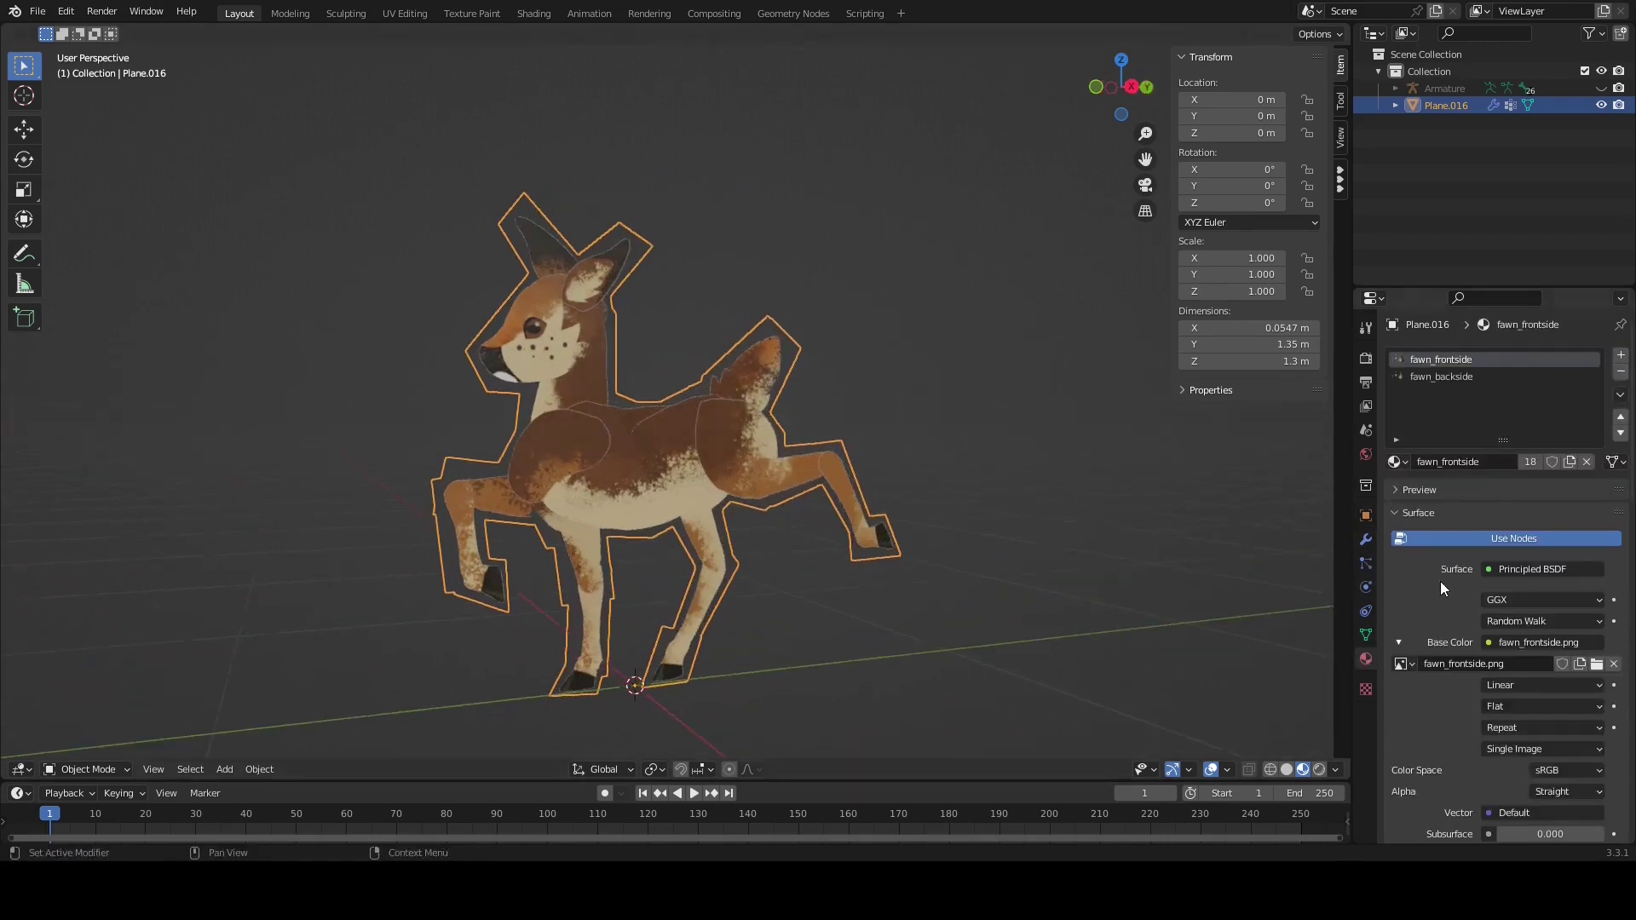
scroll(1440, 582, "down", 10)
Deselect the fawn mesh and save the FAWN.blend file
middle_click_drag(791, 537, 716, 555)
right_click(1050, 544)
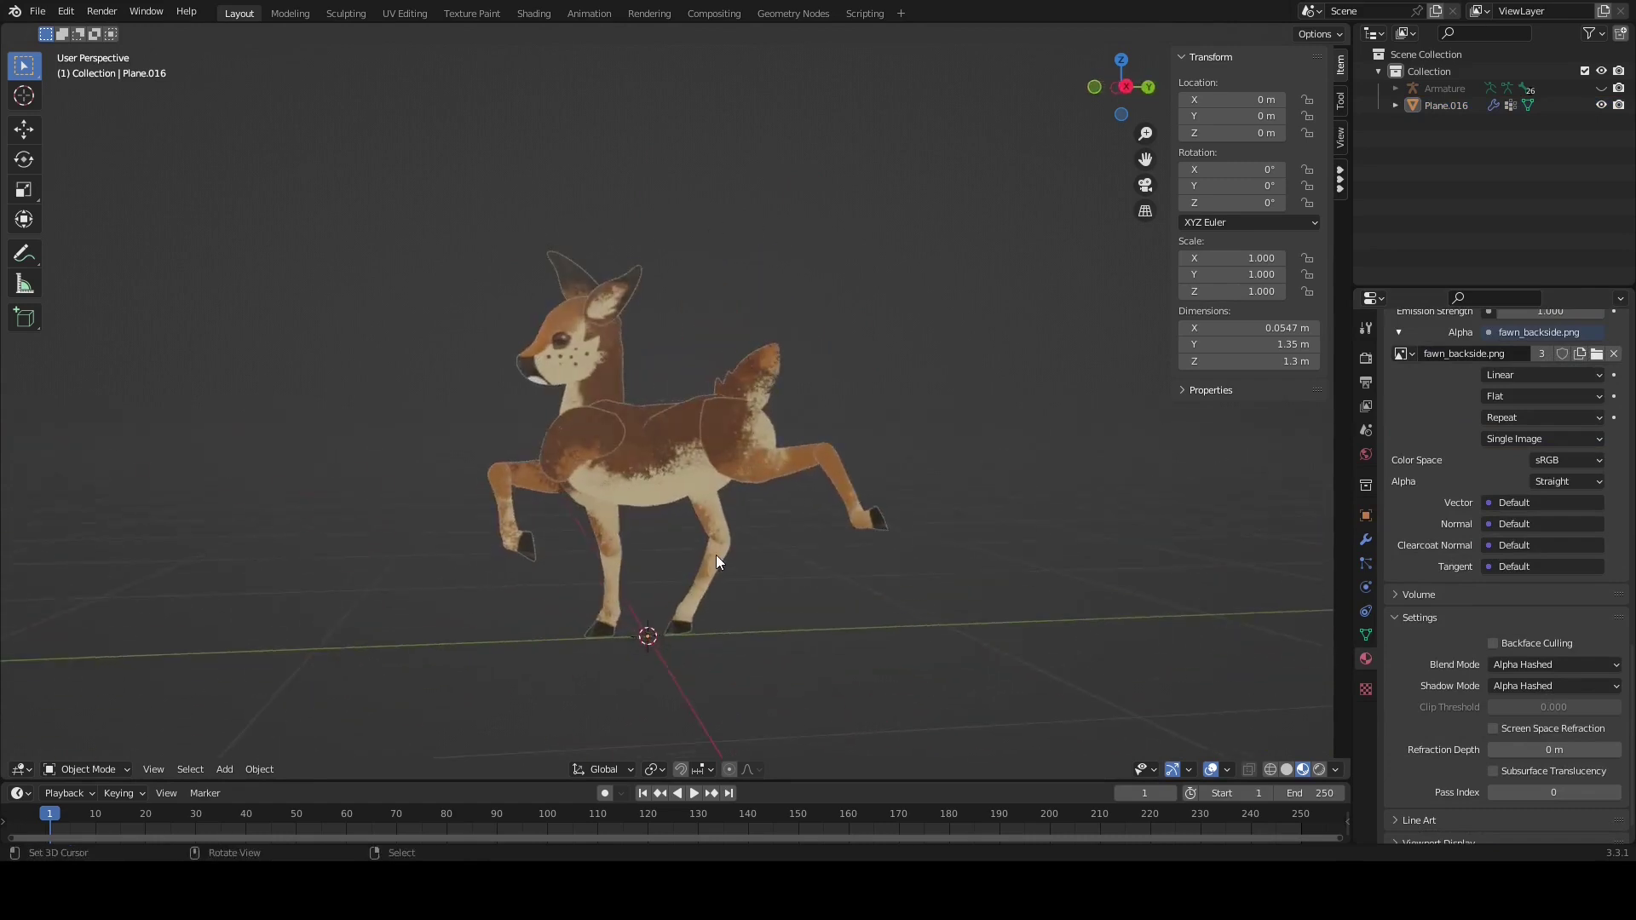
left_click(38, 13)
left_click(56, 126)
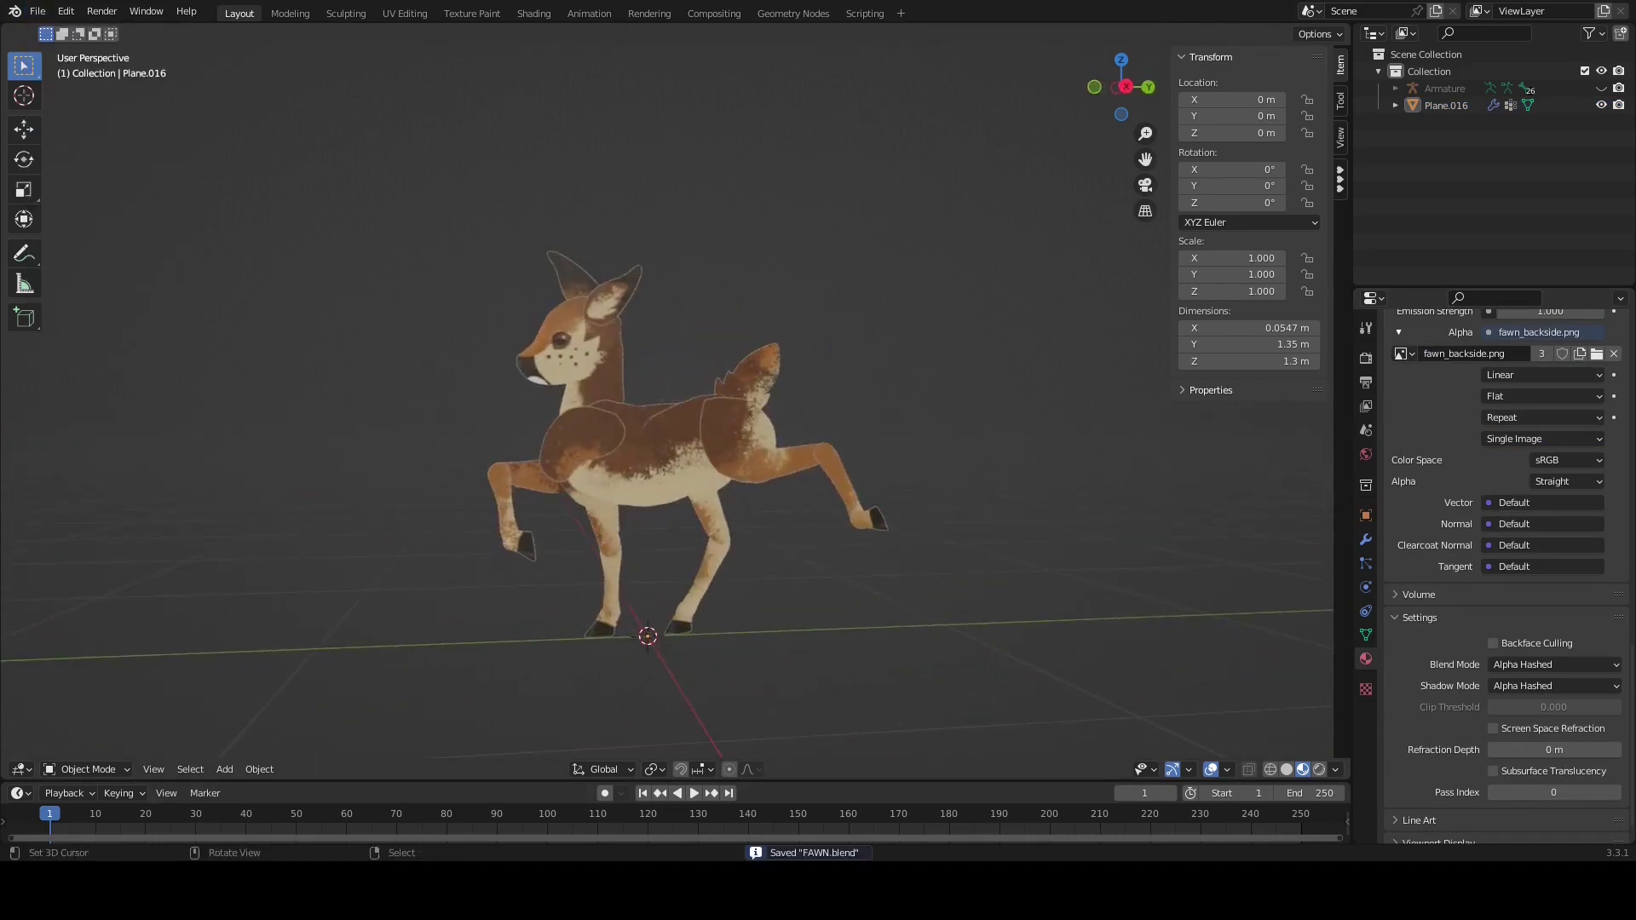